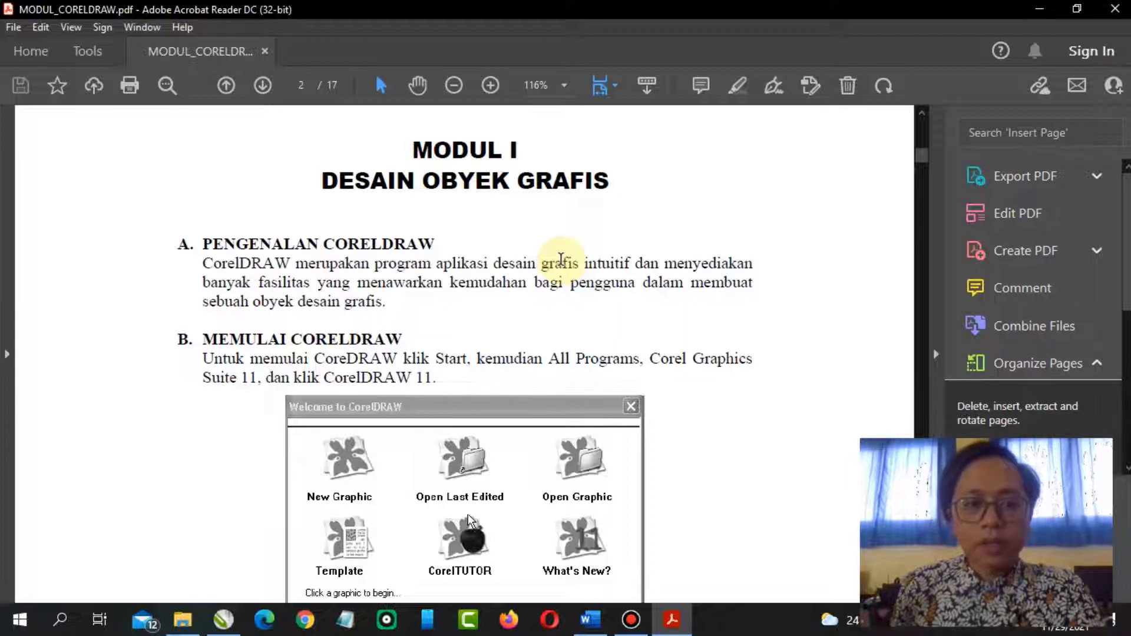
Open the Start menu and browse the list of installed apps
{"action": "scroll", "coordinate": [561, 259], "scroll_direction": "down", "scroll_amount": 1}
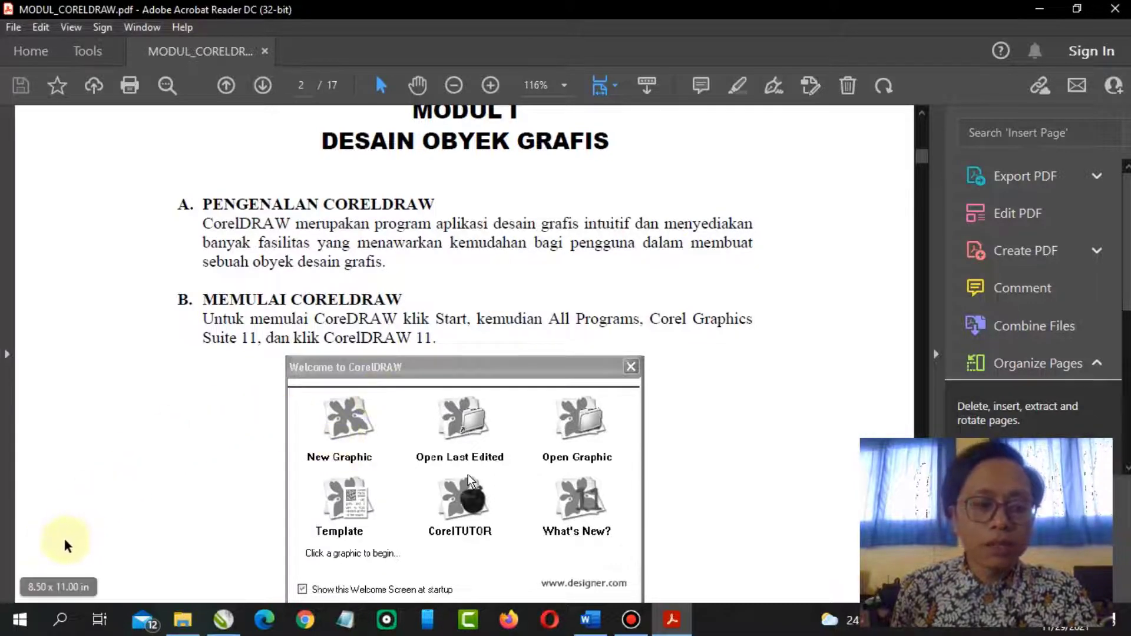
{"action": "left_click", "coordinate": [23, 629]}
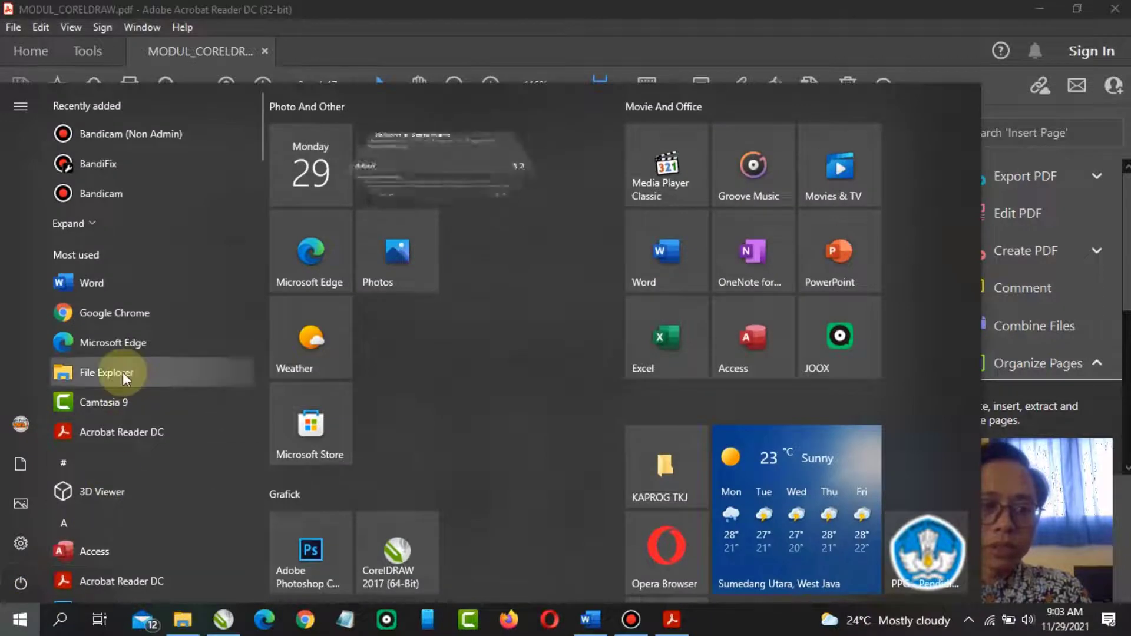
{"action": "scroll", "coordinate": [122, 373], "scroll_direction": "down", "scroll_amount": 3}
{"action": "scroll", "coordinate": [123, 372], "scroll_direction": "down", "scroll_amount": 10}
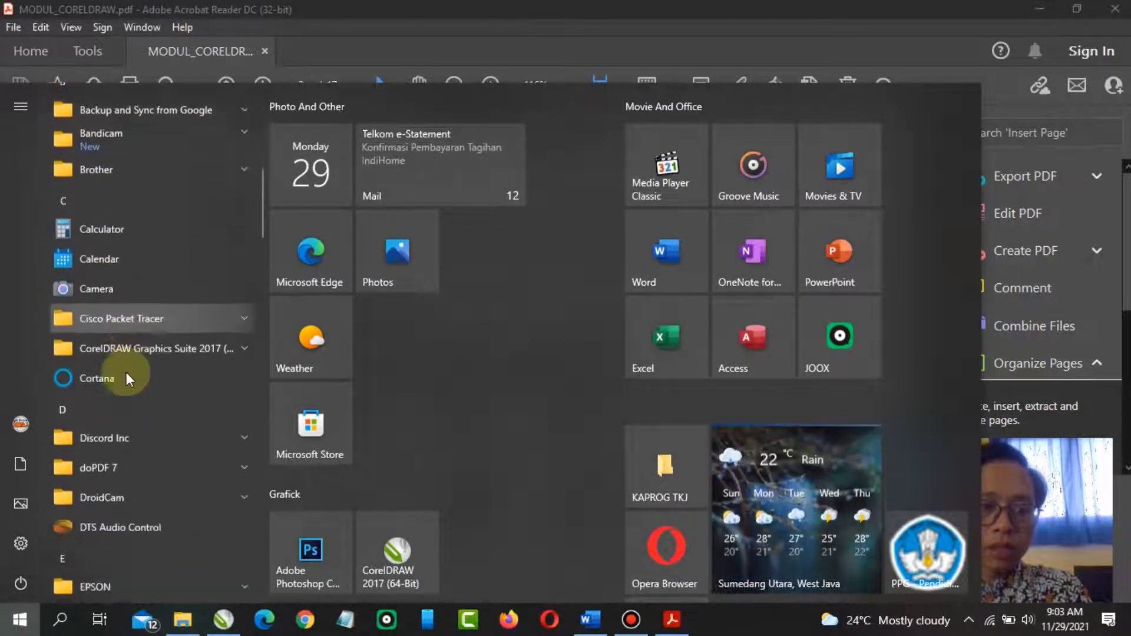
{"action": "scroll", "coordinate": [126, 372], "scroll_direction": "down", "scroll_amount": 5}
{"action": "scroll", "coordinate": [126, 372], "scroll_direction": "up", "scroll_amount": 10}
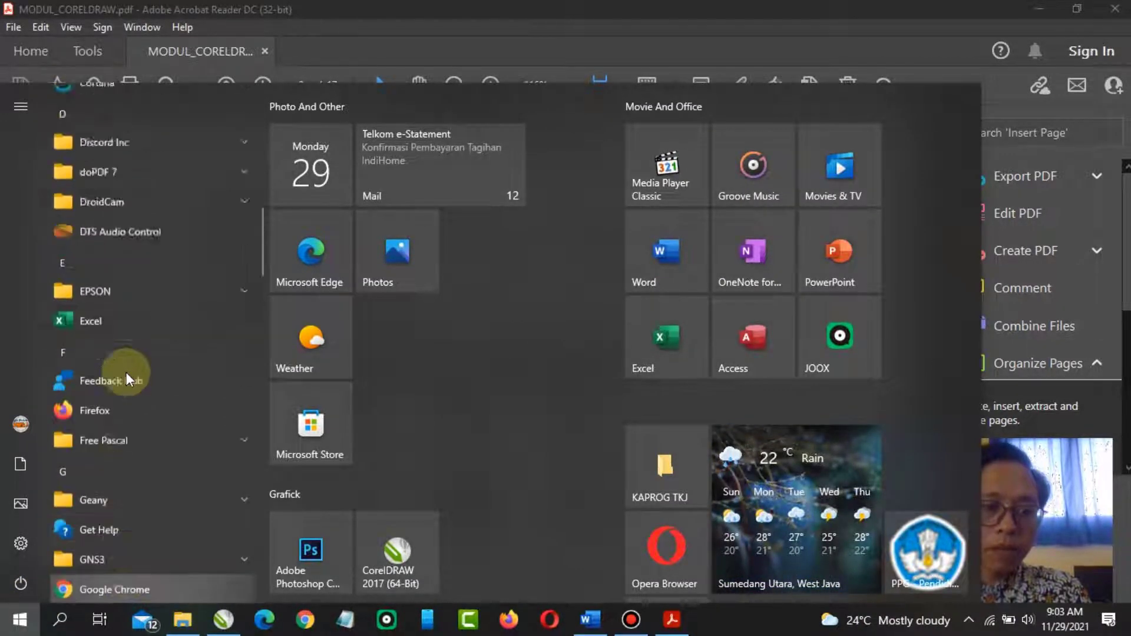
{"action": "scroll", "coordinate": [126, 372], "scroll_direction": "down", "scroll_amount": 2}
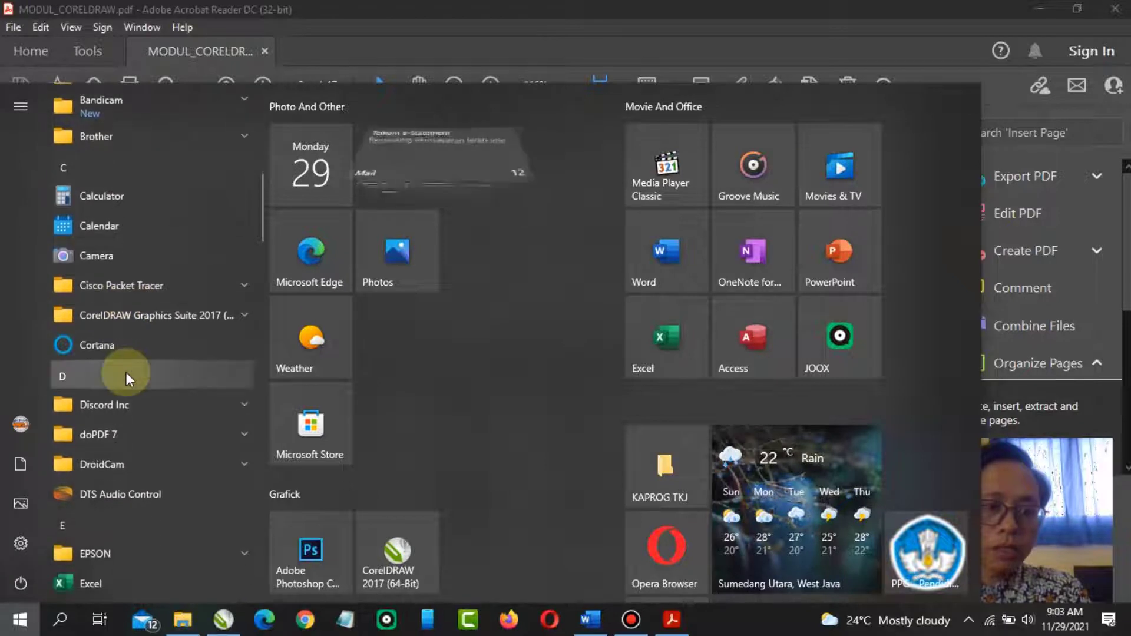
{"action": "scroll", "coordinate": [151, 291], "scroll_direction": "up", "scroll_amount": 5}
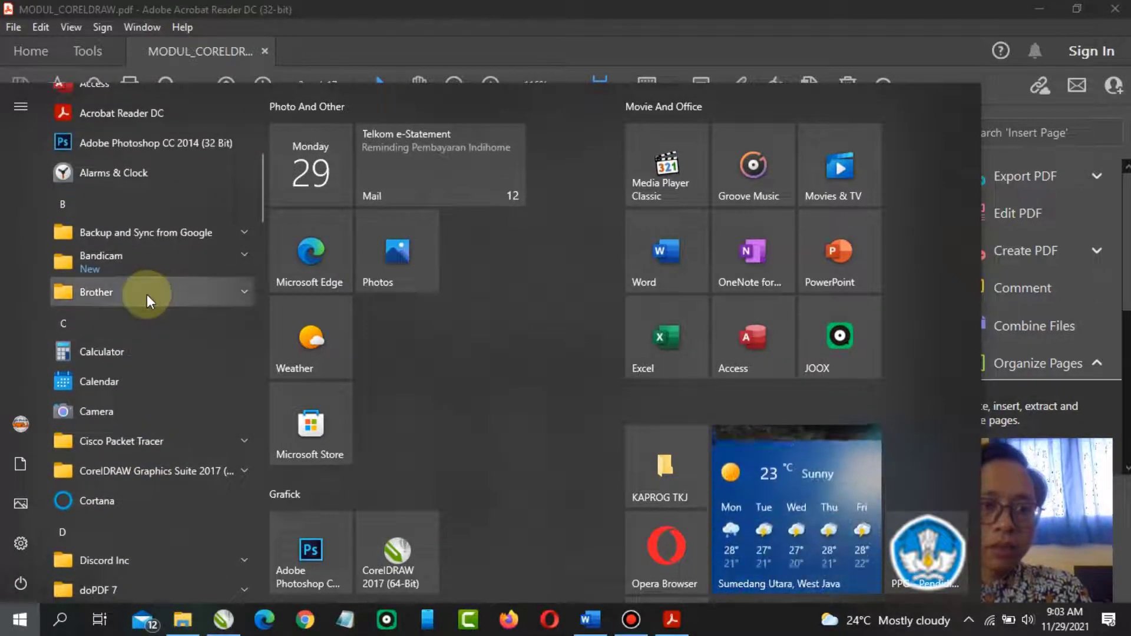
{"action": "scroll", "coordinate": [147, 295], "scroll_direction": "up", "scroll_amount": 5}
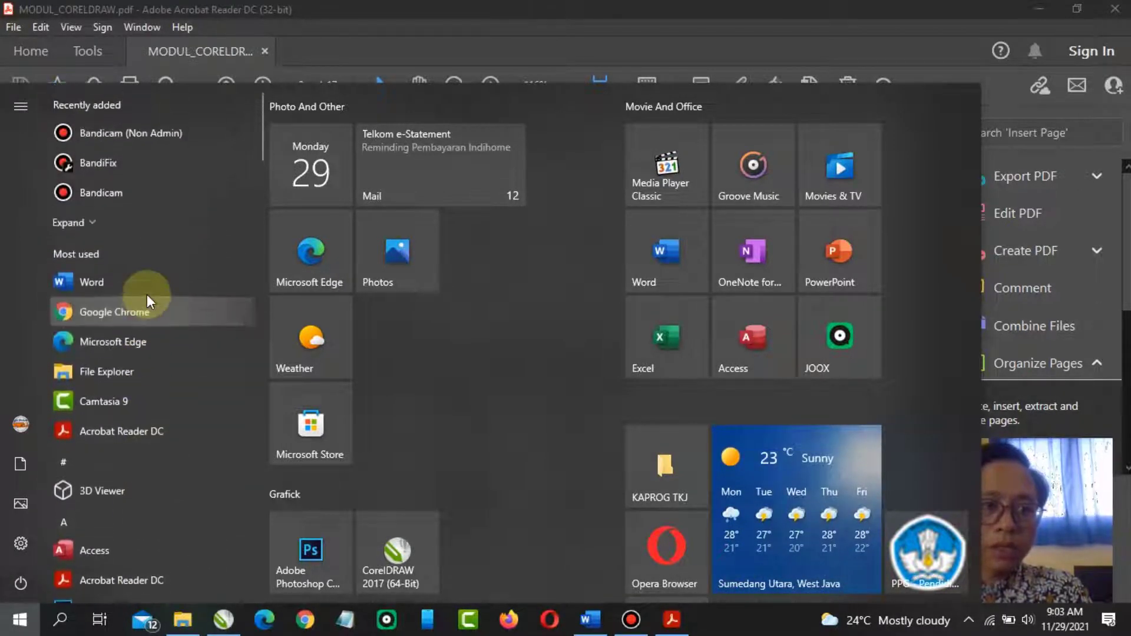
{"action": "scroll", "coordinate": [147, 295], "scroll_direction": "down", "scroll_amount": 5}
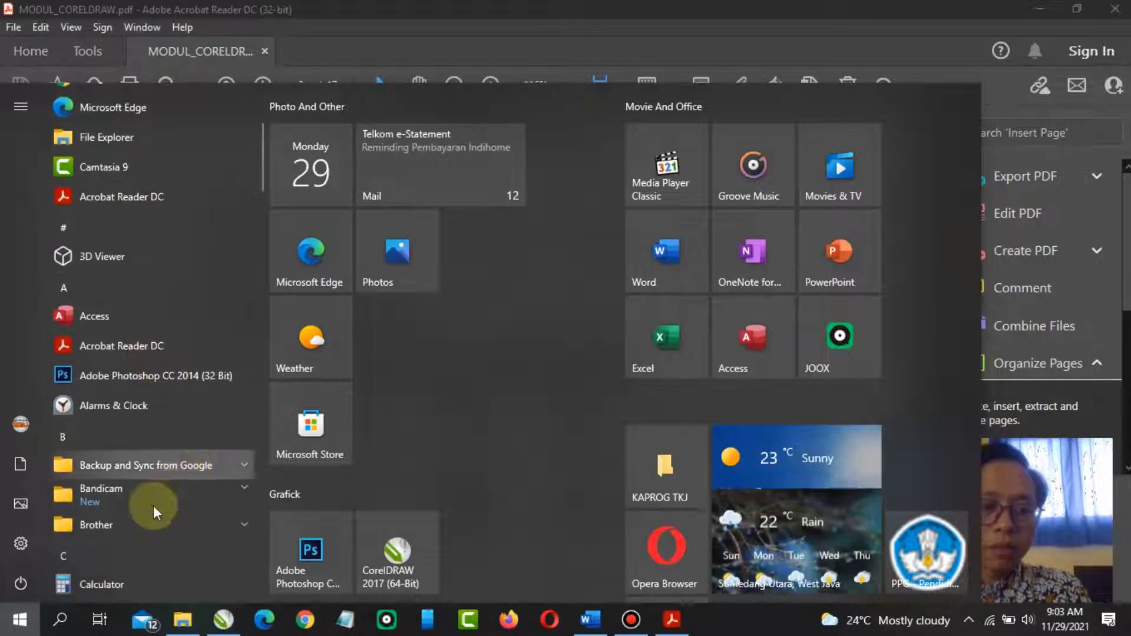
Search for CorelDRAW 2017 and launch it, switching to its window
{"action": "left_click", "coordinate": [62, 620]}
{"action": "type", "text": "c"}
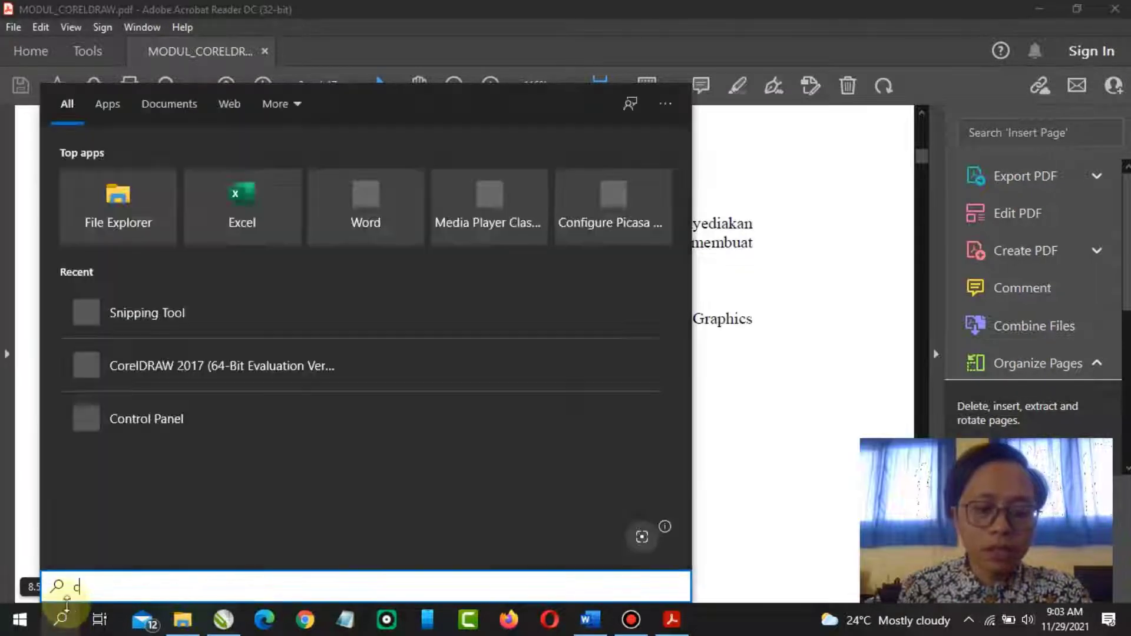
{"action": "type", "text": "or"}
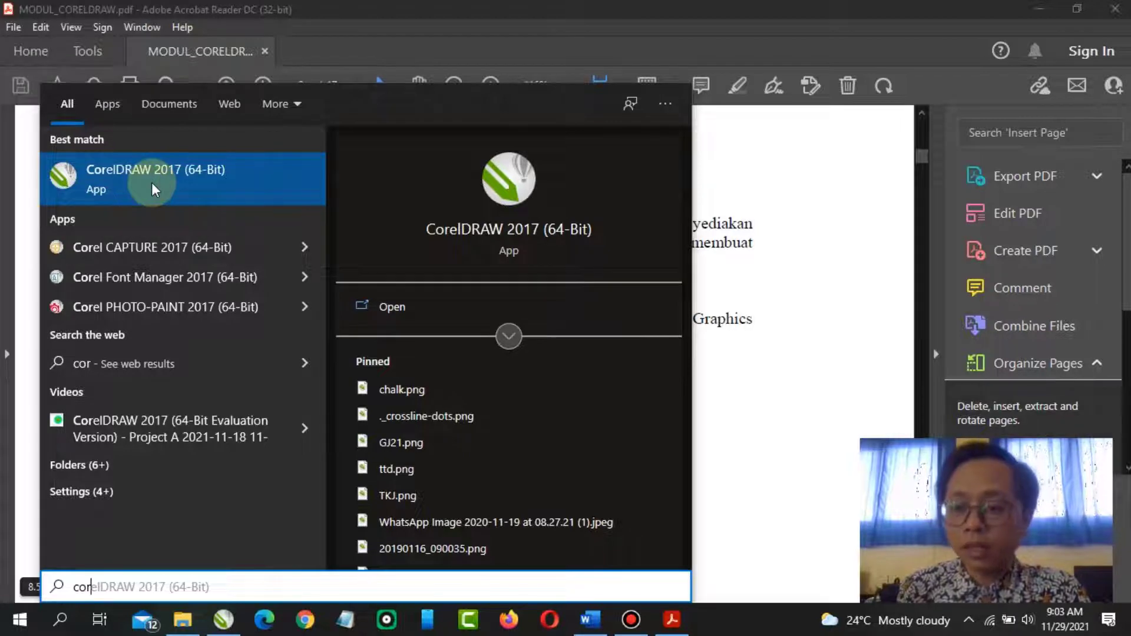
{"action": "left_click", "coordinate": [153, 189]}
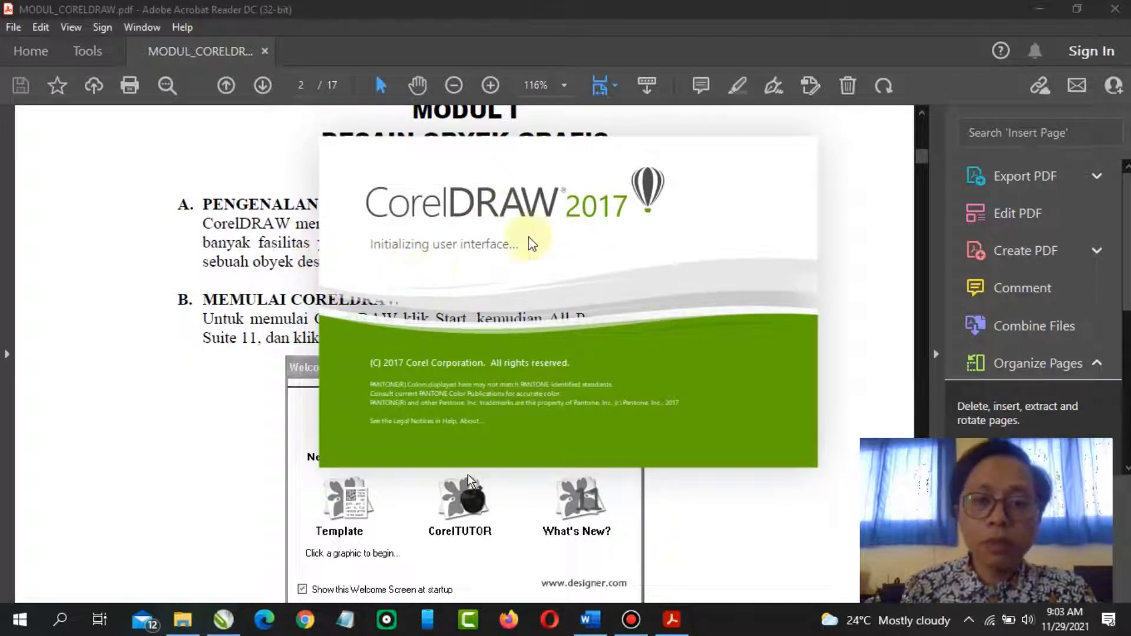
{"action": "left_click", "coordinate": [269, 240]}
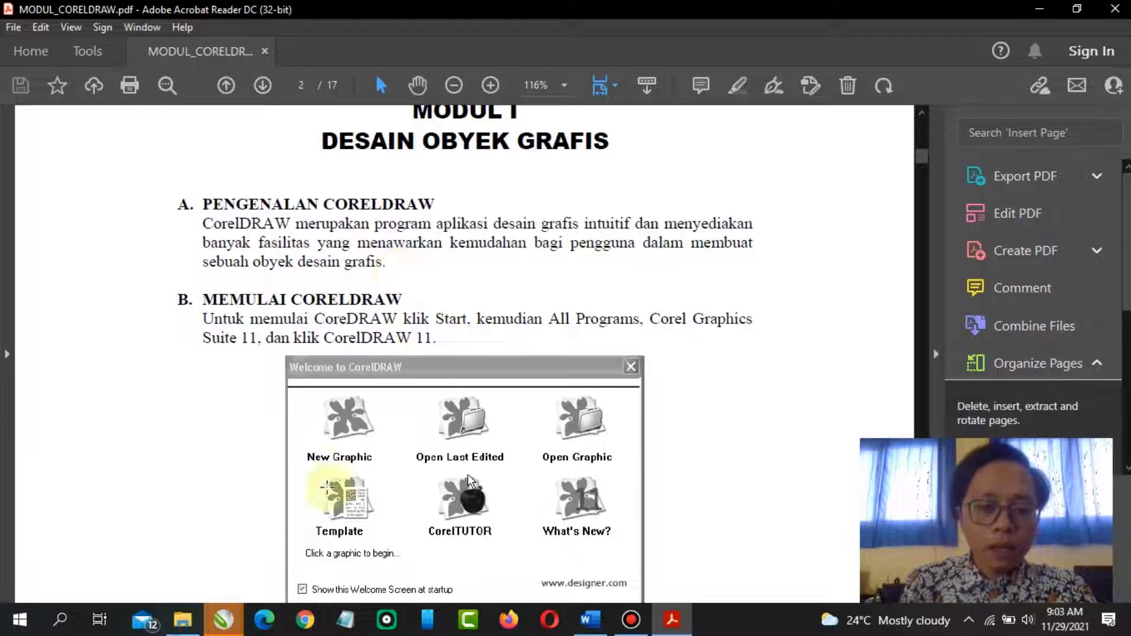
{"action": "left_click", "coordinate": [224, 620]}
{"action": "left_click", "coordinate": [310, 571]}
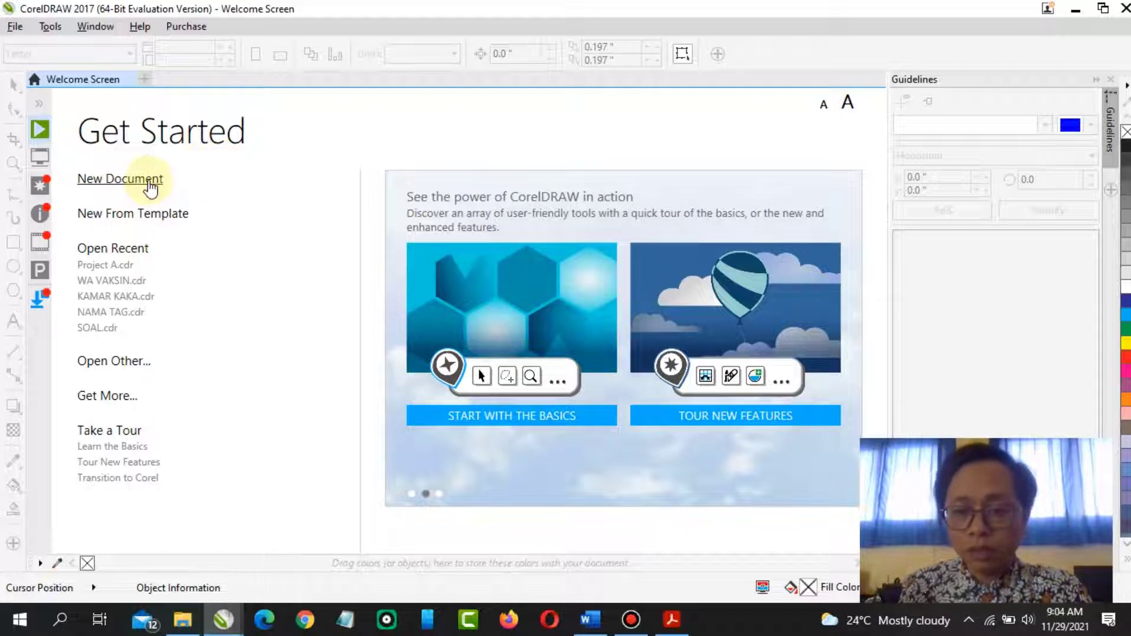
Open the recent file WA VAKSIN.cdr and close its tab again
{"action": "left_click", "coordinate": [13, 28]}
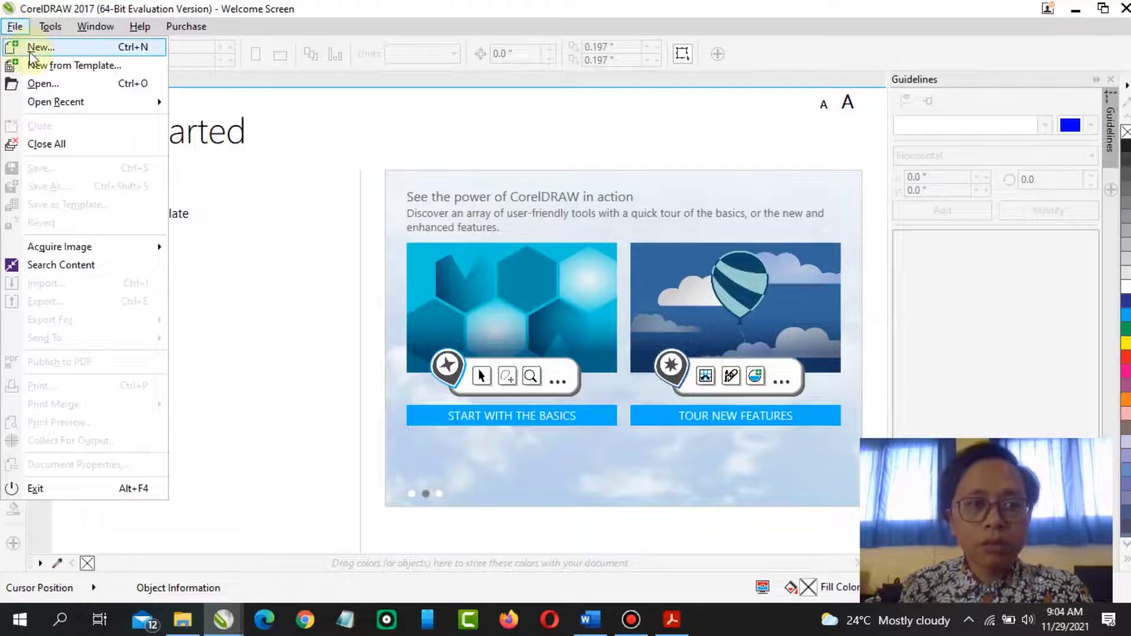
{"action": "mouse_move", "coordinate": [56, 101]}
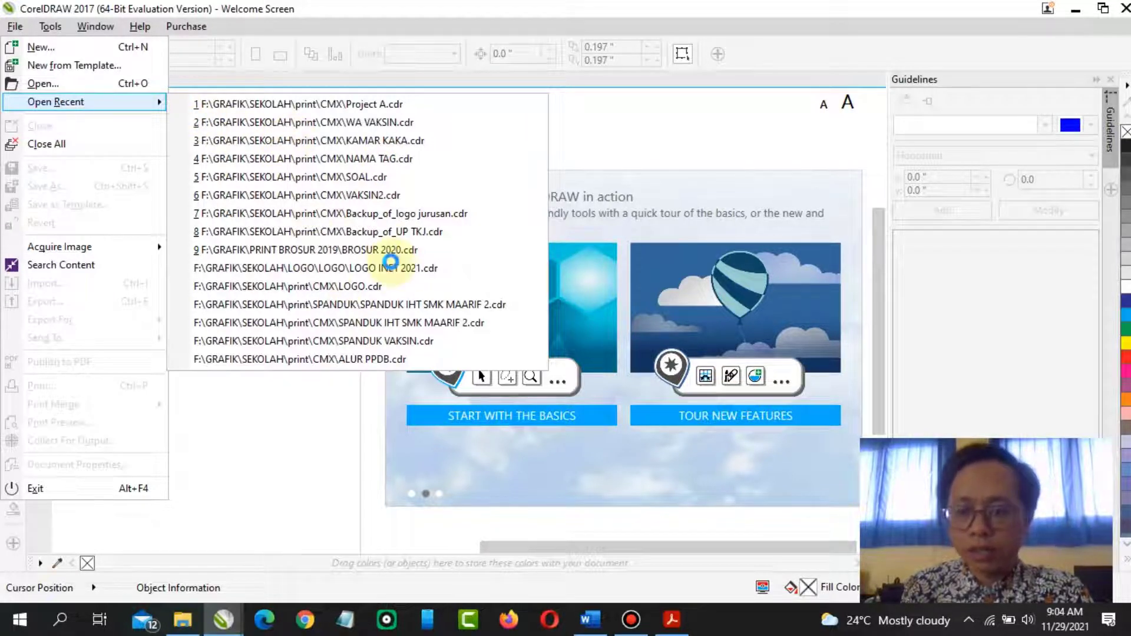
{"action": "key", "text": "2"}
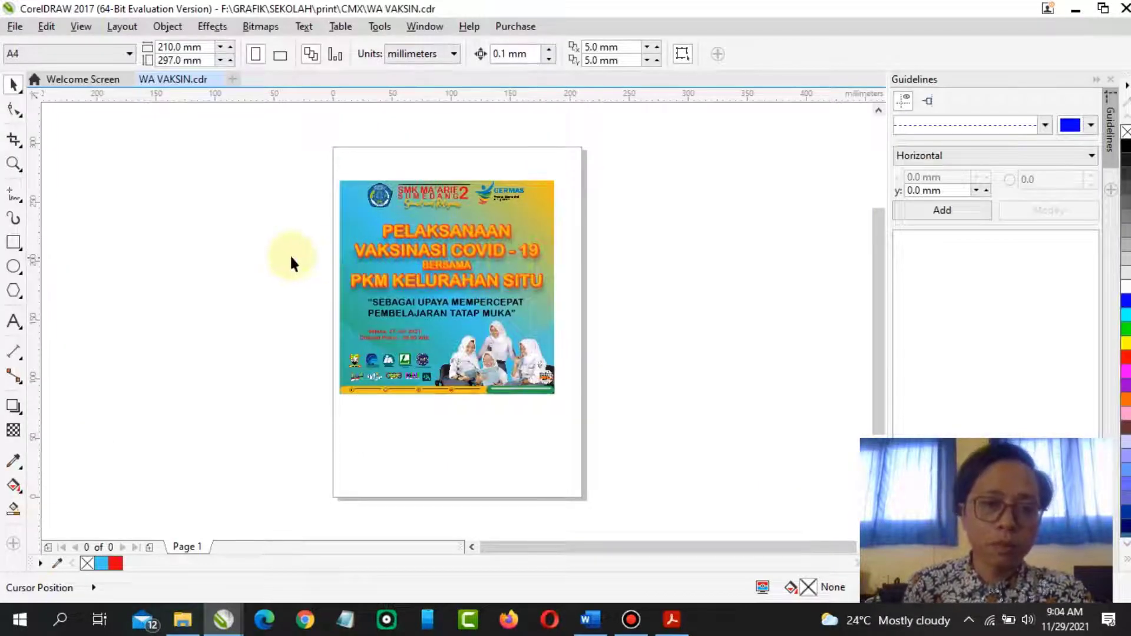
{"action": "left_click", "coordinate": [221, 80]}
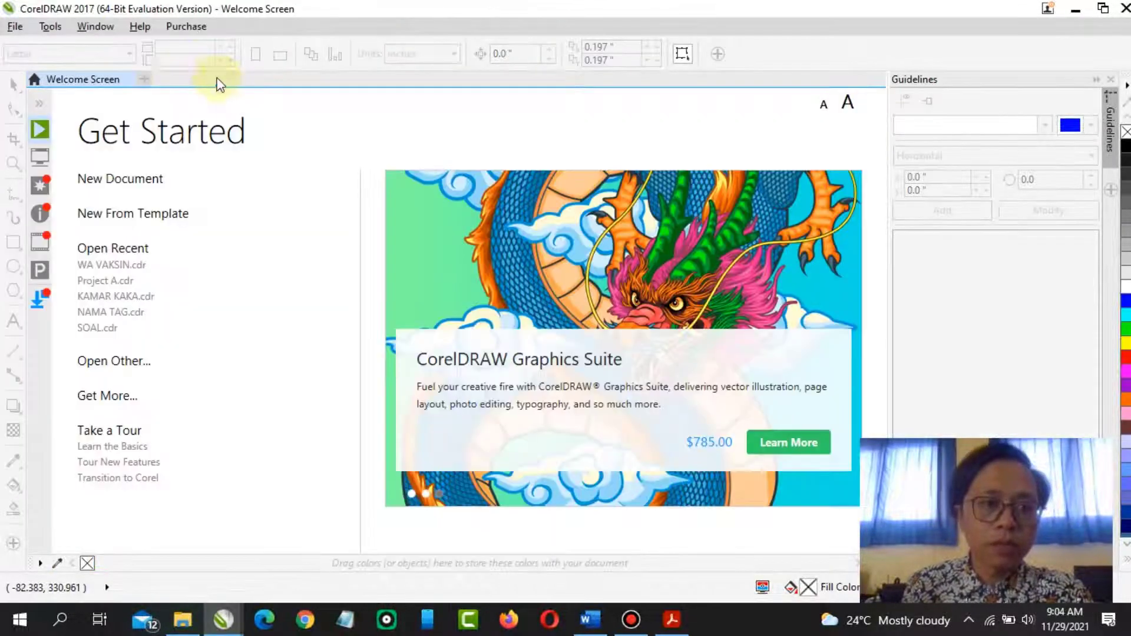
Start a new document and name it ABC
{"action": "left_click", "coordinate": [144, 182]}
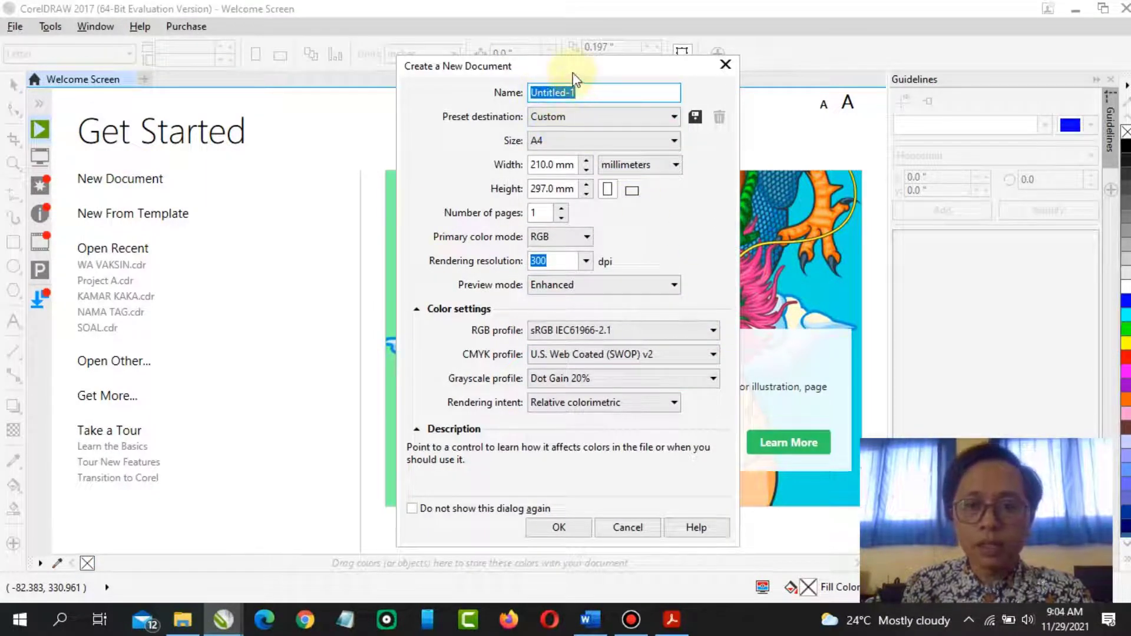
{"action": "left_click_drag", "start_coordinate": [570, 69], "coordinate": [628, 63]}
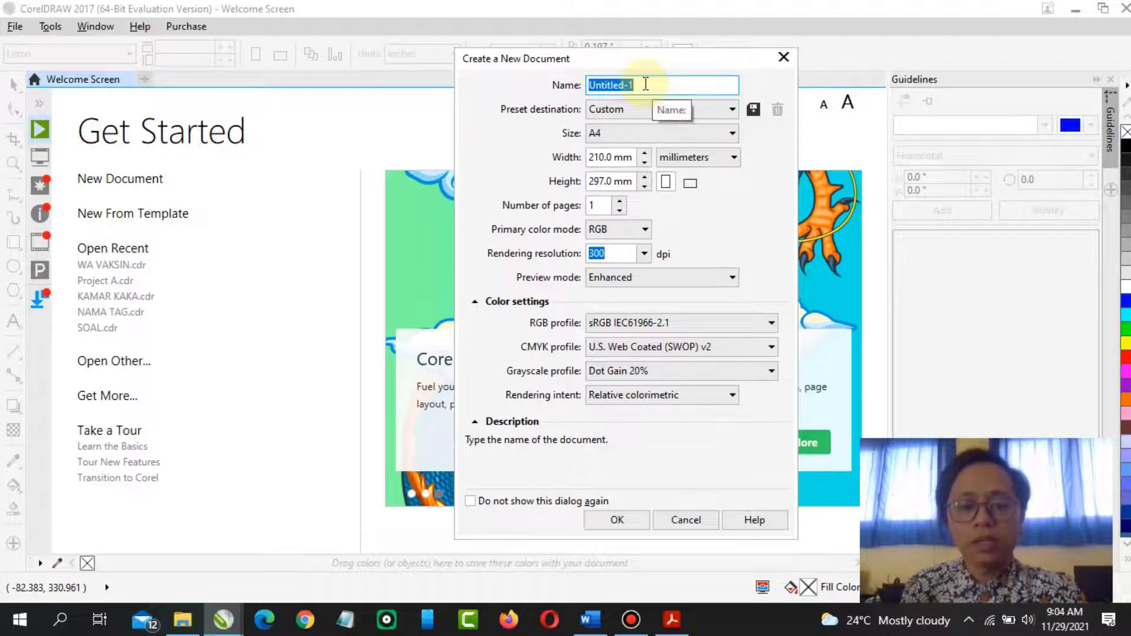
{"action": "type", "text": "AB"}
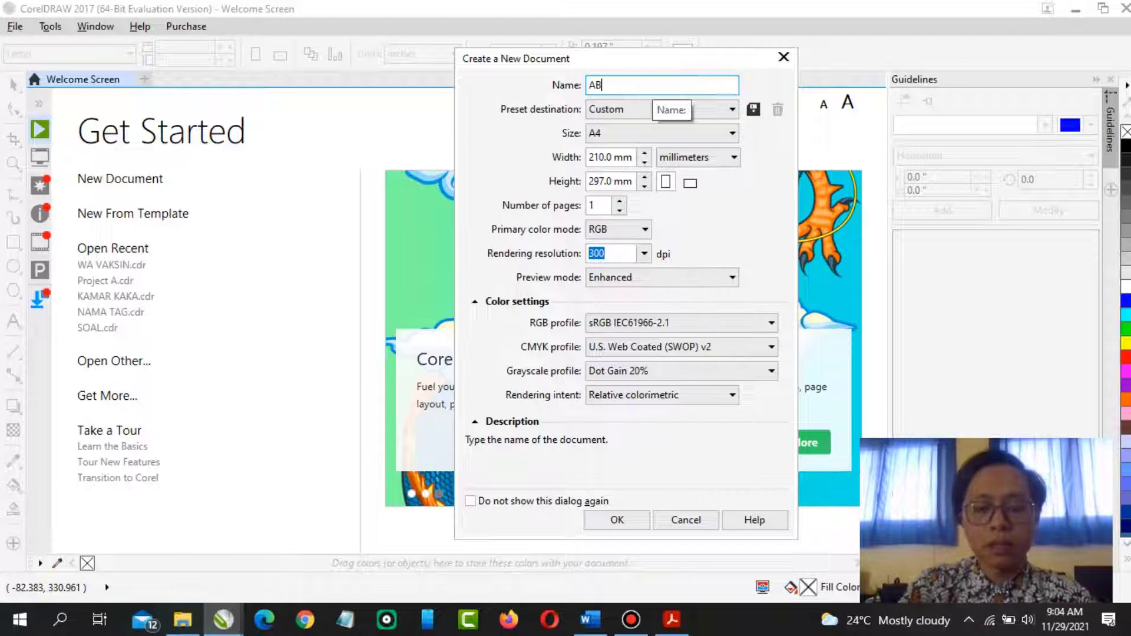
{"action": "type", "text": "C"}
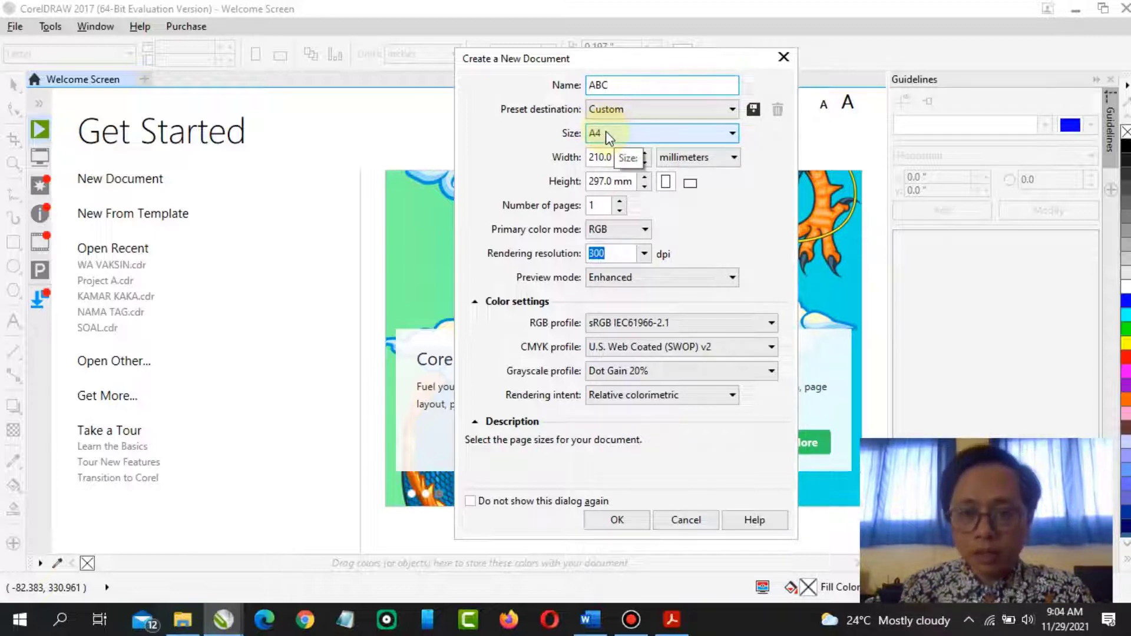
Choose the A4 page size and set the document units to centimeters
{"action": "left_click", "coordinate": [606, 131]}
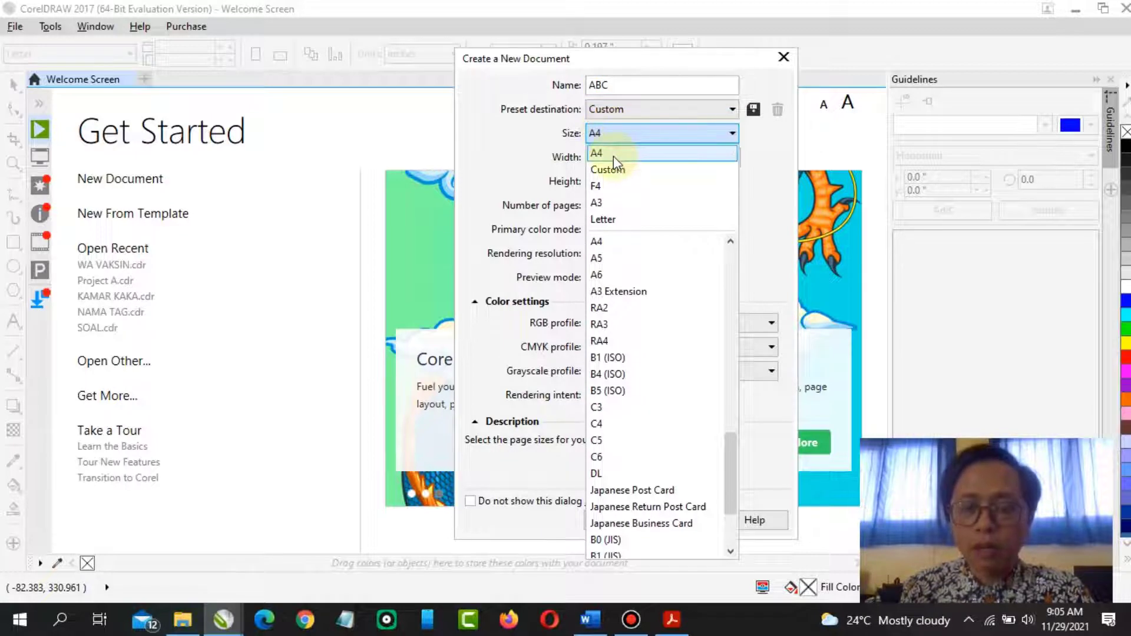
{"action": "left_click", "coordinate": [613, 155]}
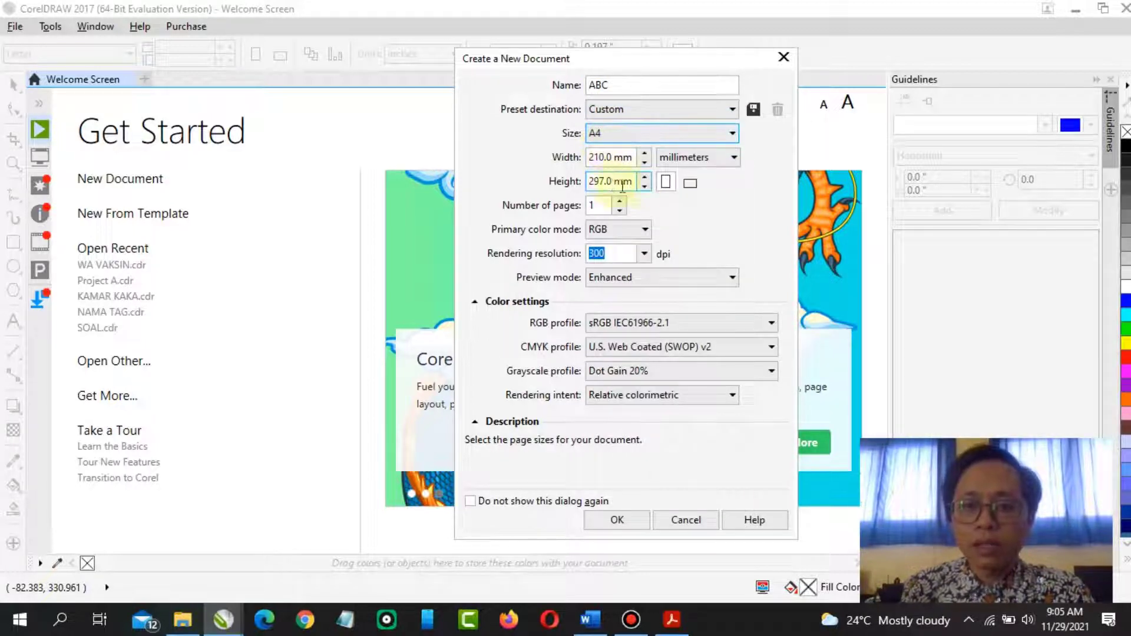
{"action": "left_click", "coordinate": [692, 159]}
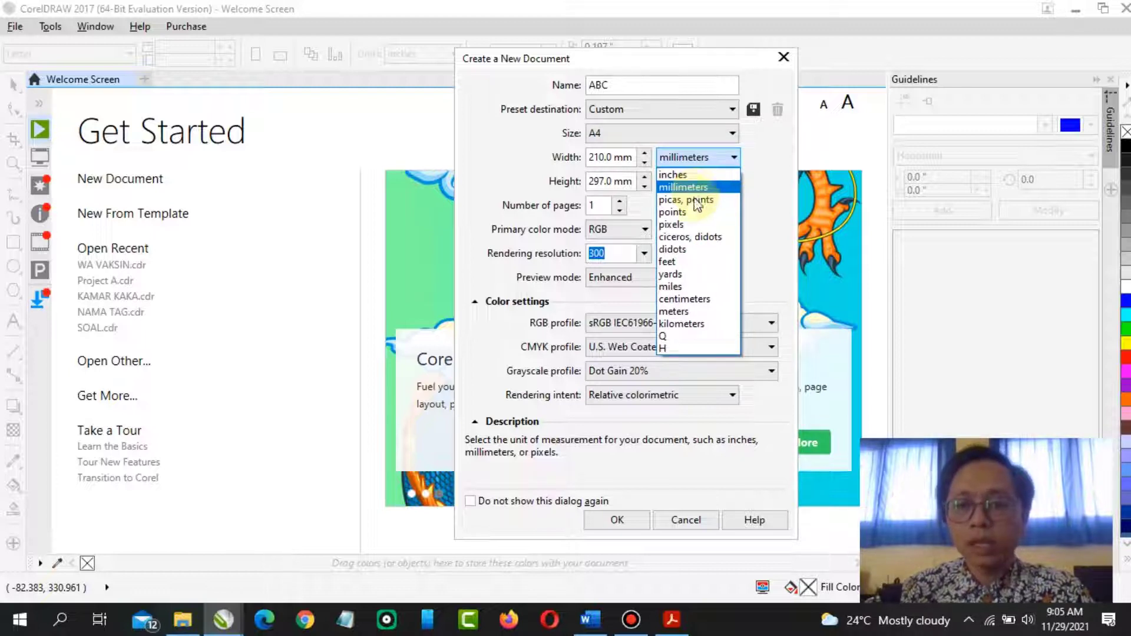
{"action": "left_click", "coordinate": [678, 312]}
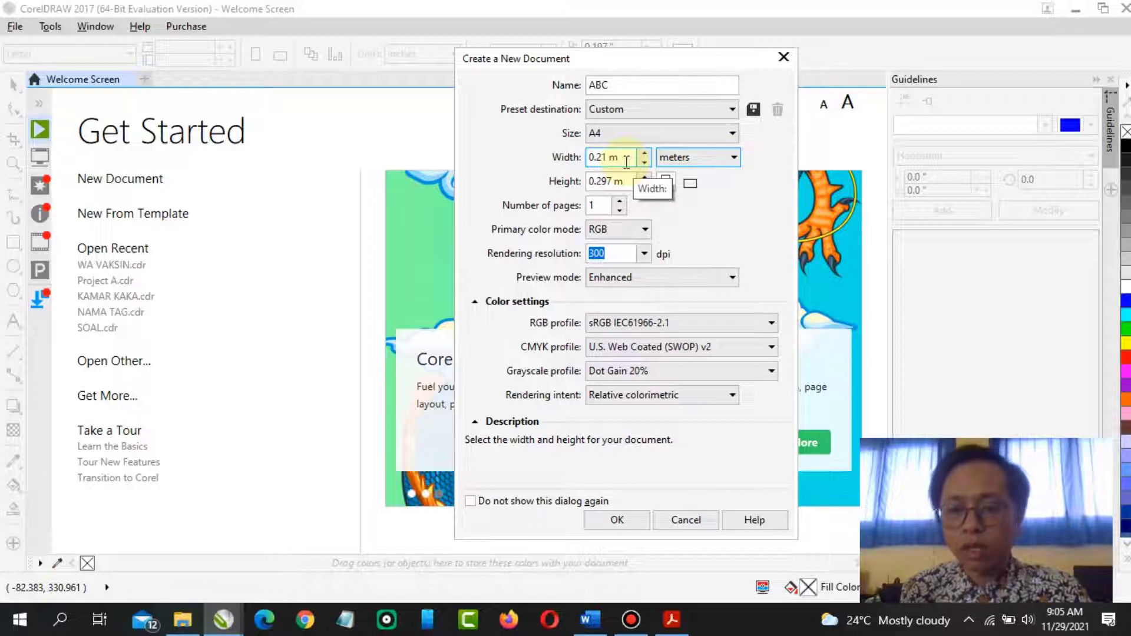
{"action": "left_click", "coordinate": [691, 157]}
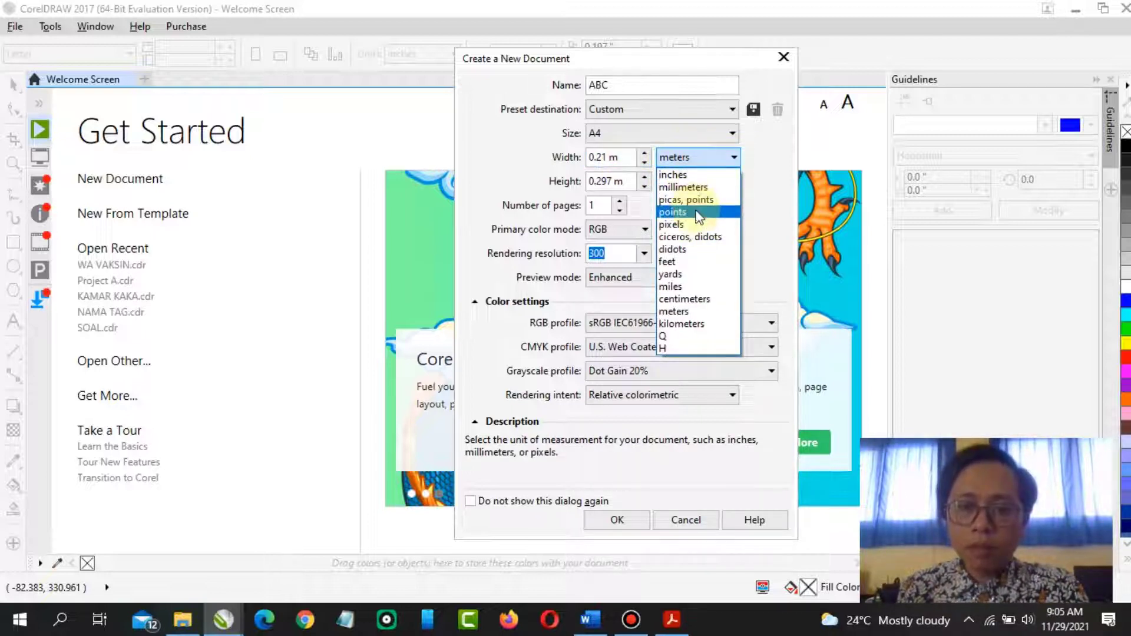
{"action": "left_click", "coordinate": [701, 299]}
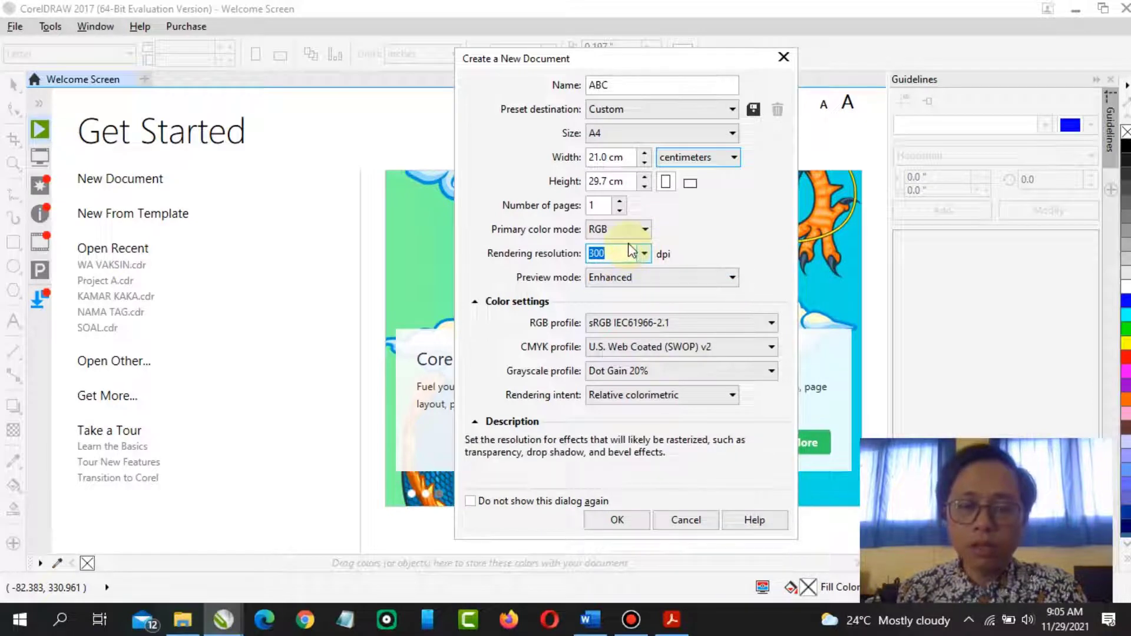
Create the document with RGB primary color mode and 300 dpi rendering resolution
{"action": "left_click", "coordinate": [643, 230]}
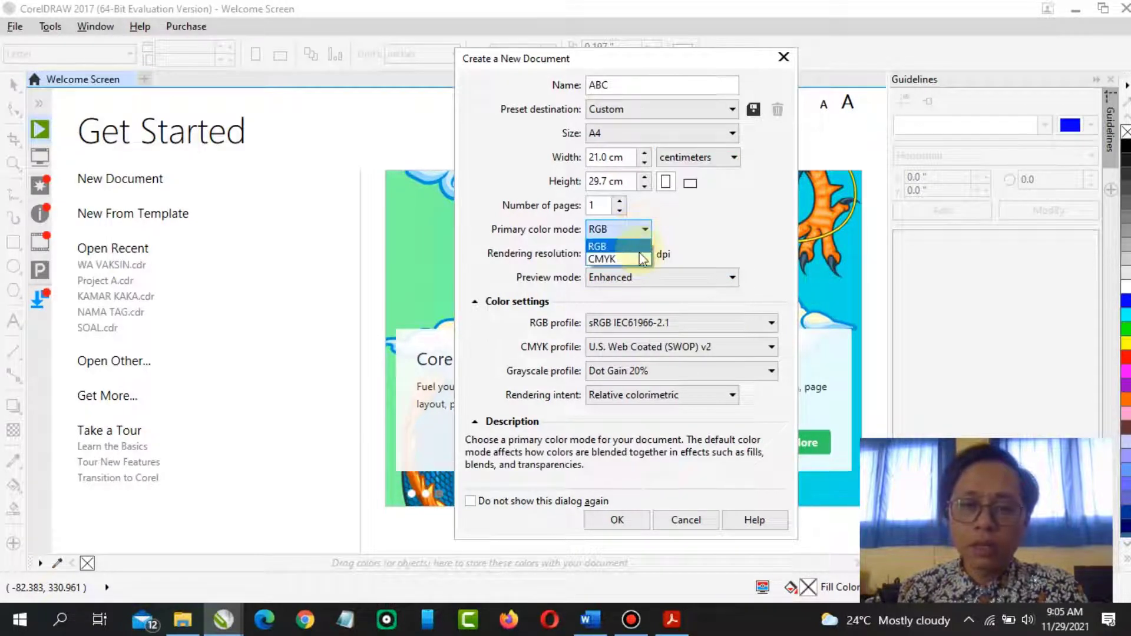
{"action": "left_click", "coordinate": [637, 250]}
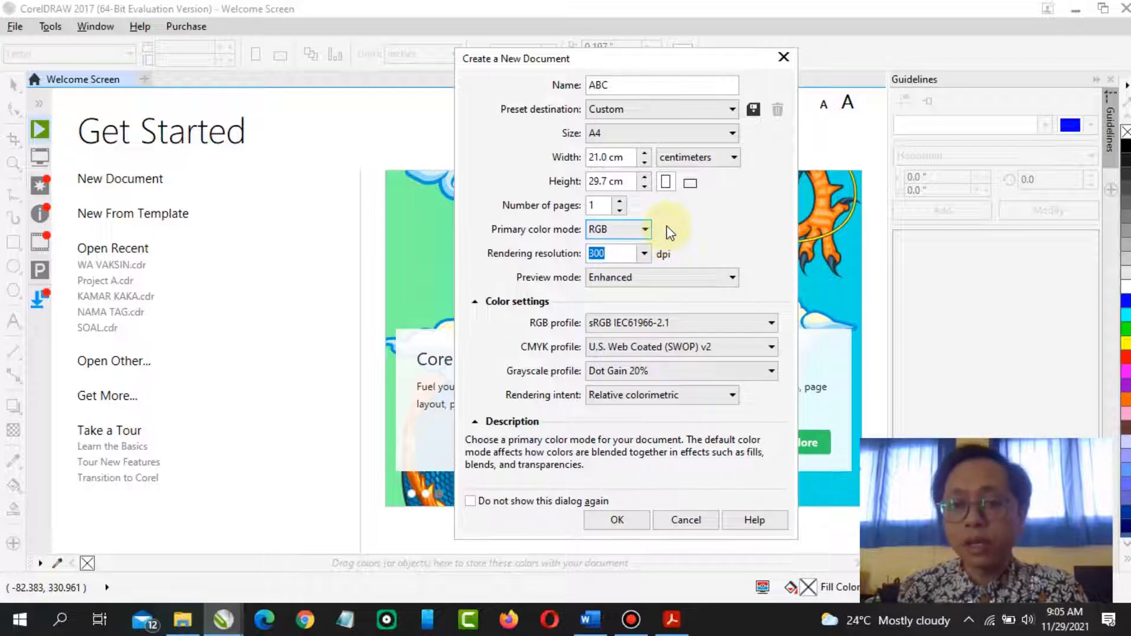
{"action": "left_click", "coordinate": [644, 254]}
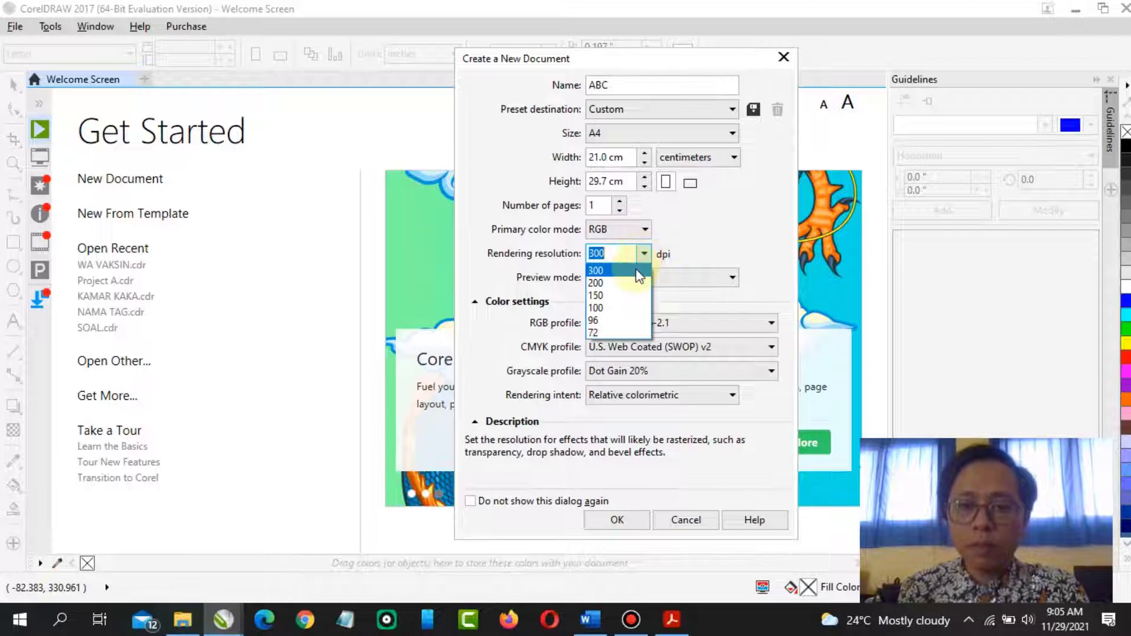
{"action": "left_click", "coordinate": [685, 247]}
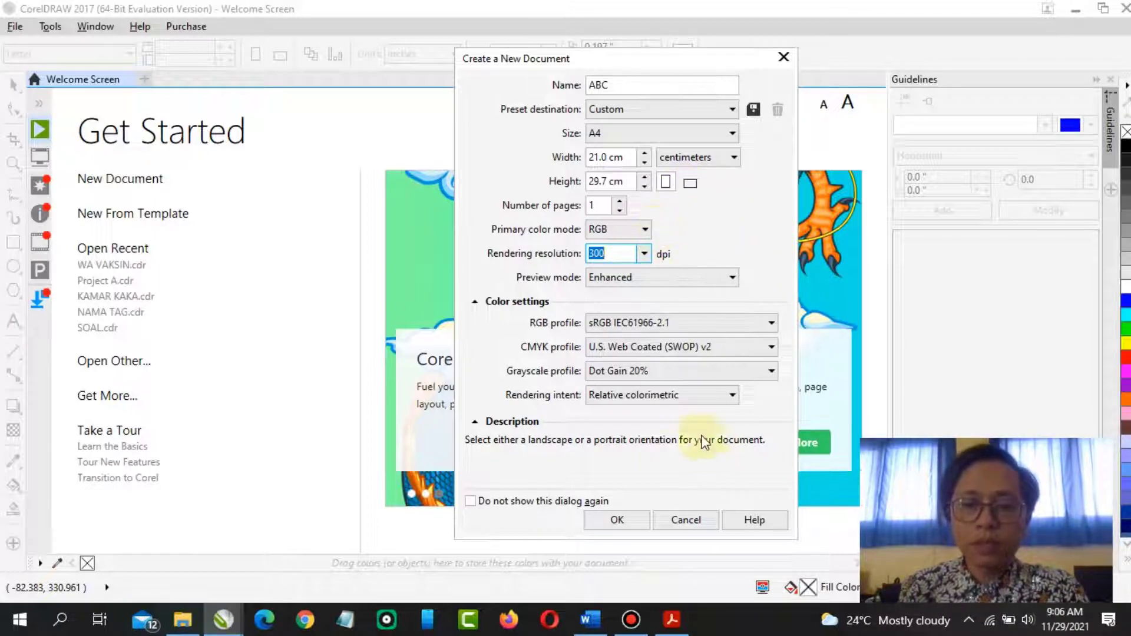
{"action": "left_click", "coordinate": [627, 517]}
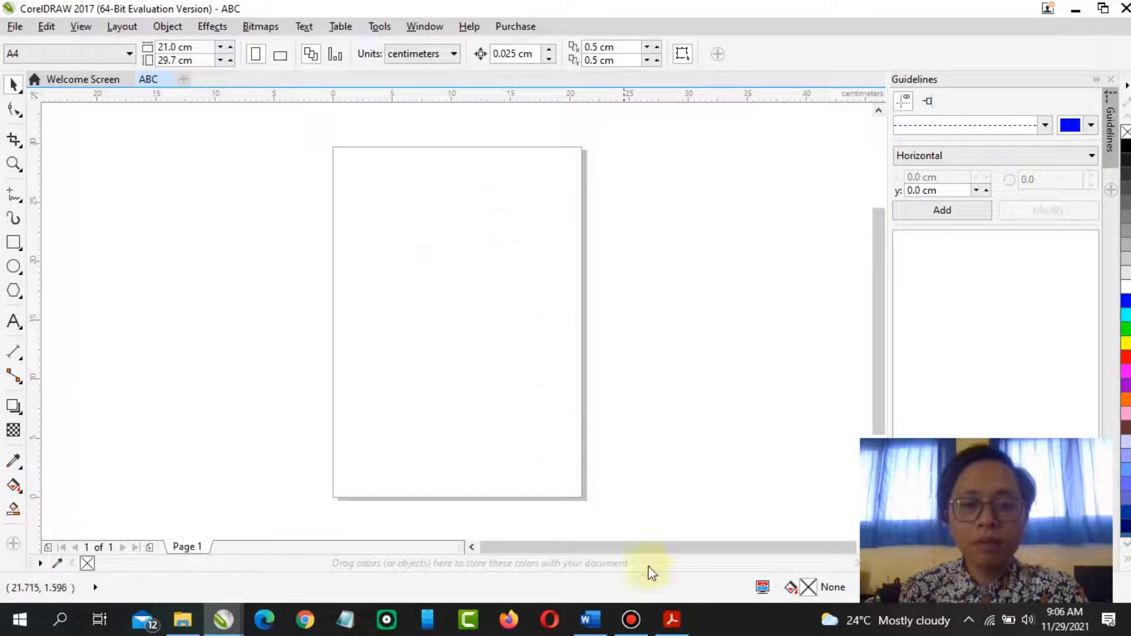
Switch to the PDF module and scroll down to the section on the CorelDRAW window
{"action": "left_click", "coordinate": [673, 619]}
{"action": "scroll", "coordinate": [452, 360], "scroll_direction": "down", "scroll_amount": 5}
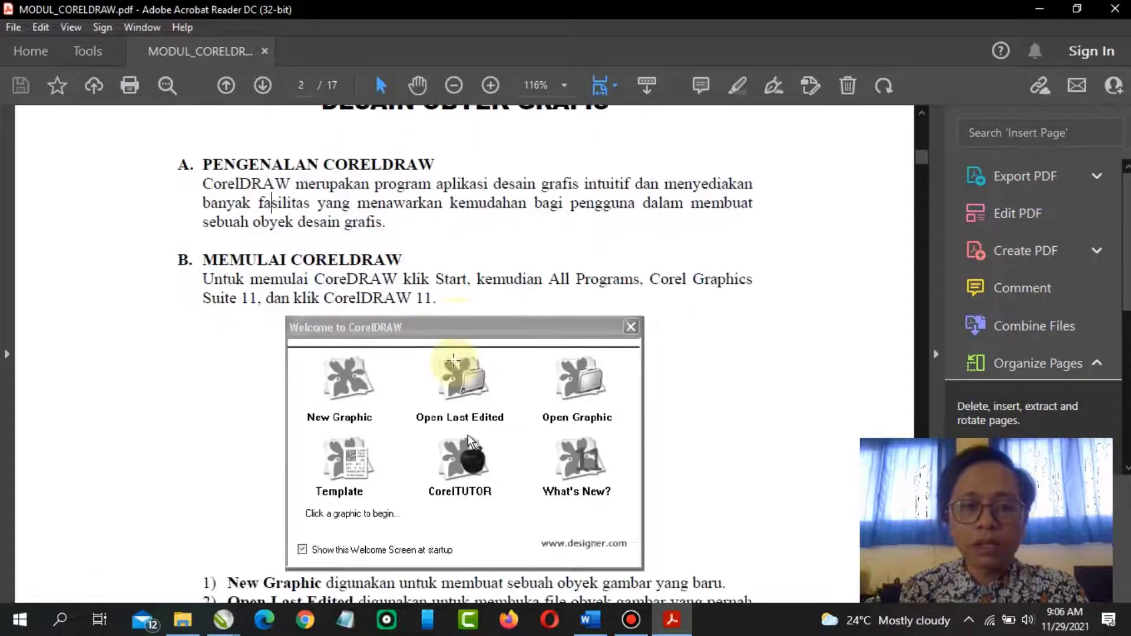
{"action": "scroll", "coordinate": [452, 360], "scroll_direction": "down", "scroll_amount": 3}
{"action": "scroll", "coordinate": [451, 356], "scroll_direction": "down", "scroll_amount": 8}
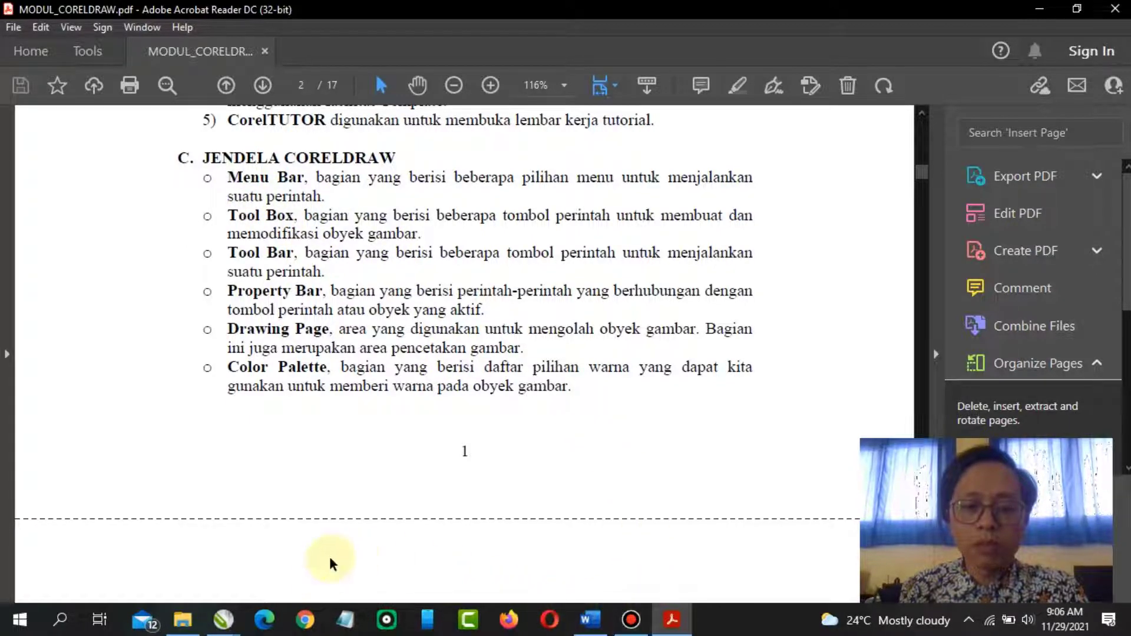
Alternate between the ABC document and the PDF module to compare the CorelDRAW window parts
{"action": "left_click", "coordinate": [238, 622]}
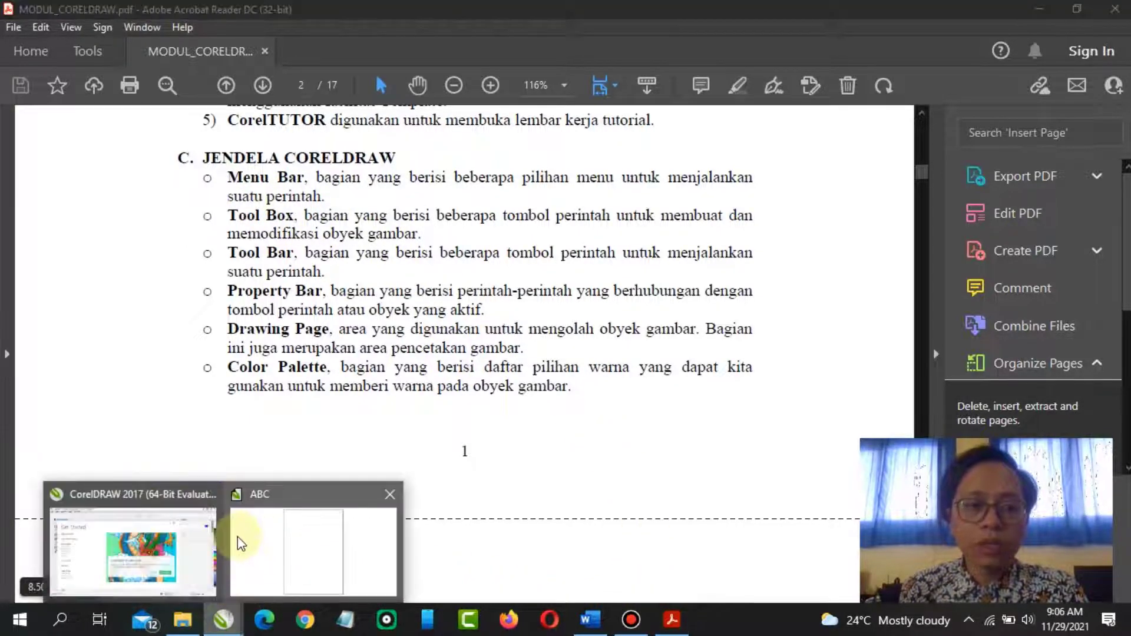
{"action": "left_click", "coordinate": [188, 526]}
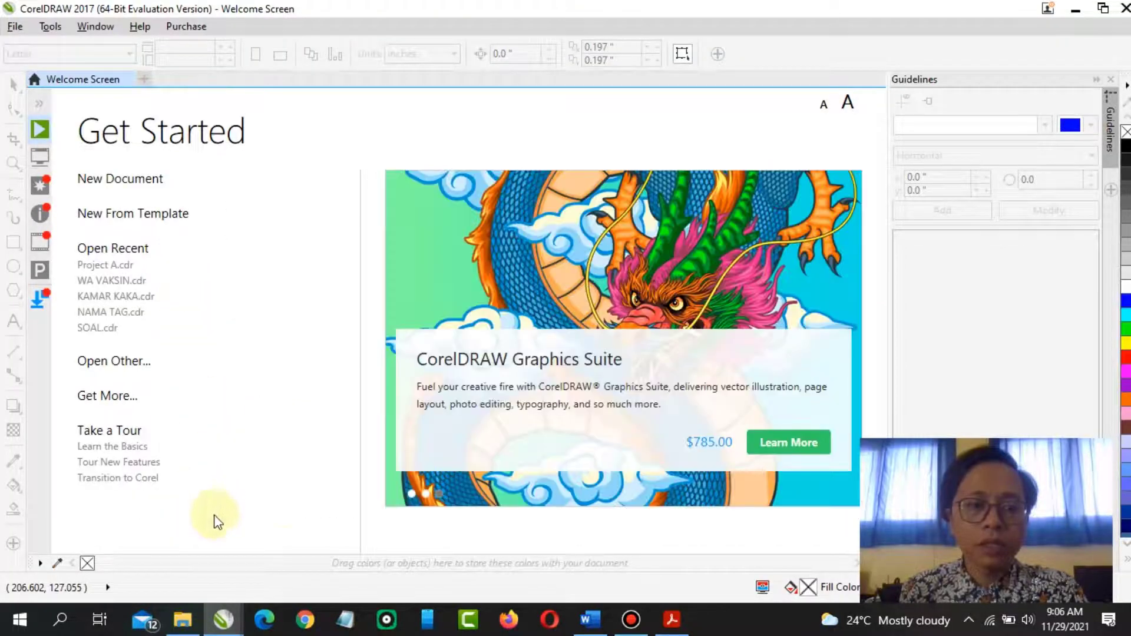
{"action": "left_click", "coordinate": [224, 619]}
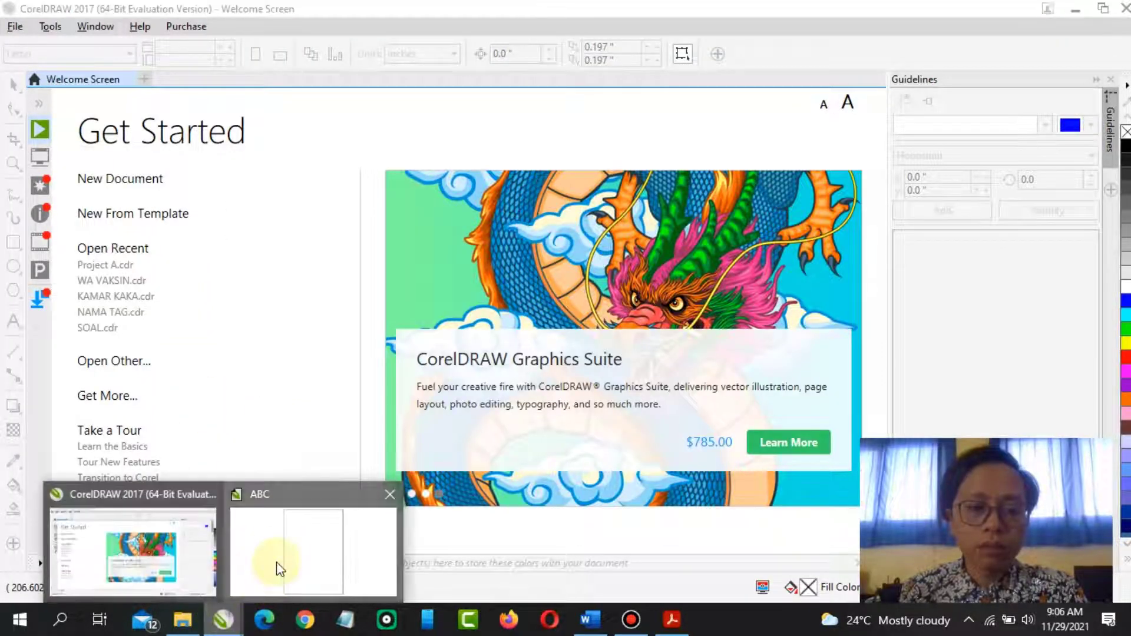
{"action": "left_click", "coordinate": [277, 566]}
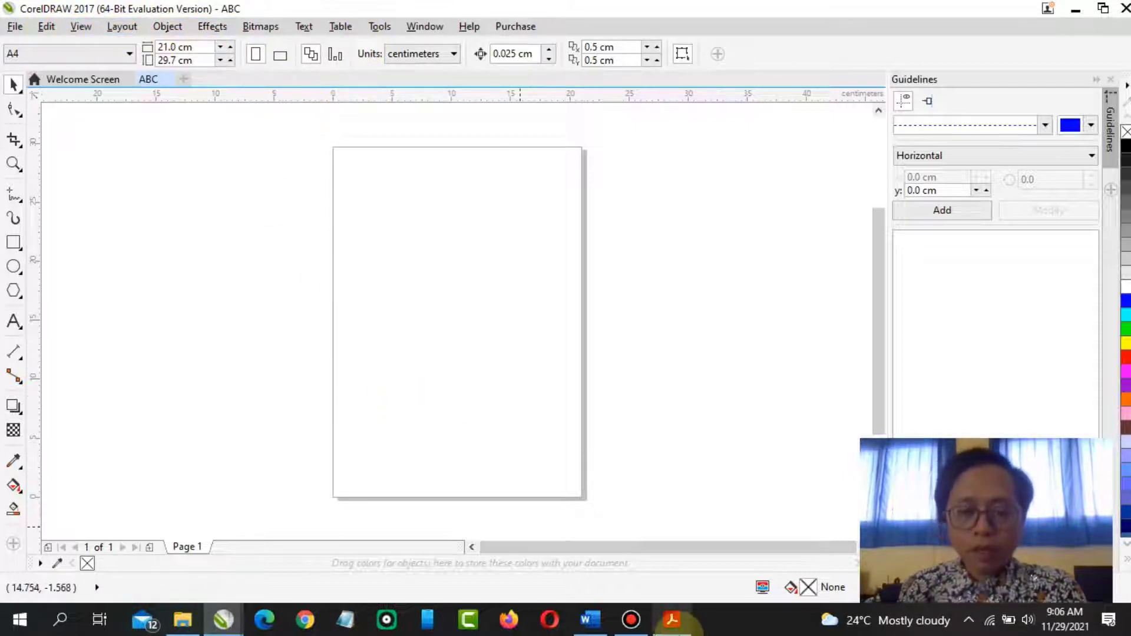
{"action": "left_click", "coordinate": [671, 620]}
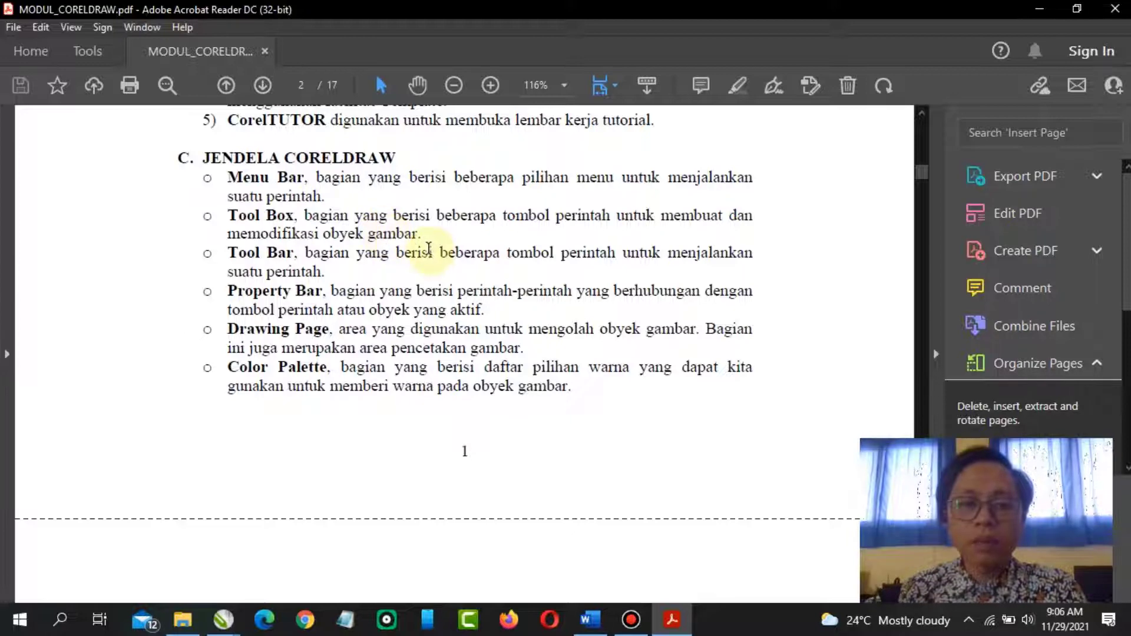
{"action": "left_click", "coordinate": [224, 619]}
{"action": "left_click", "coordinate": [272, 556]}
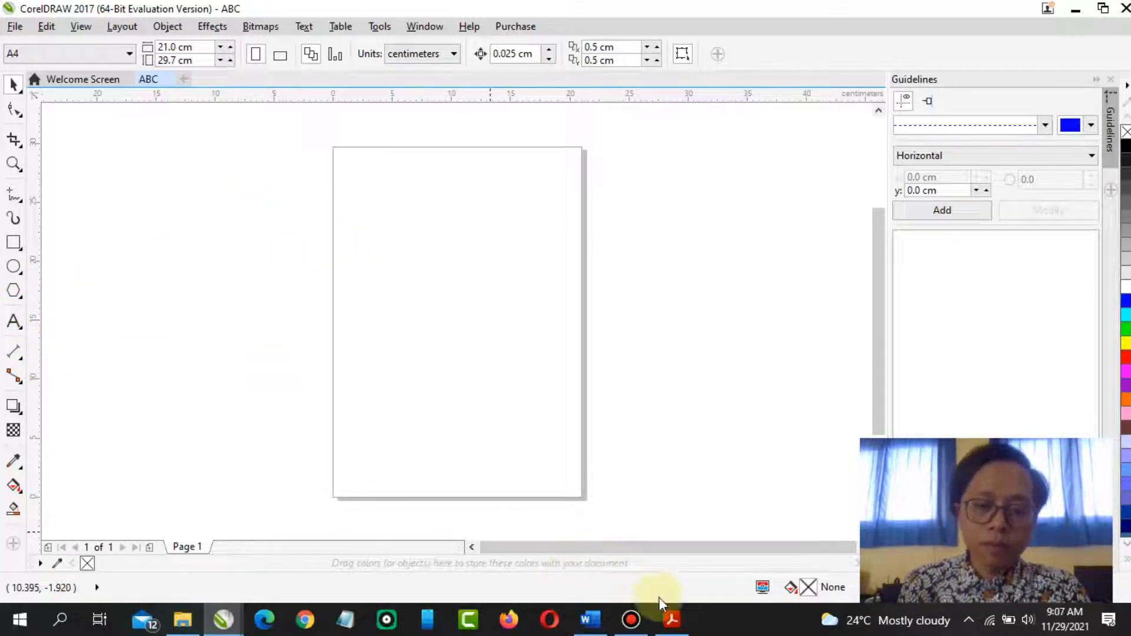
{"action": "left_click", "coordinate": [670, 619]}
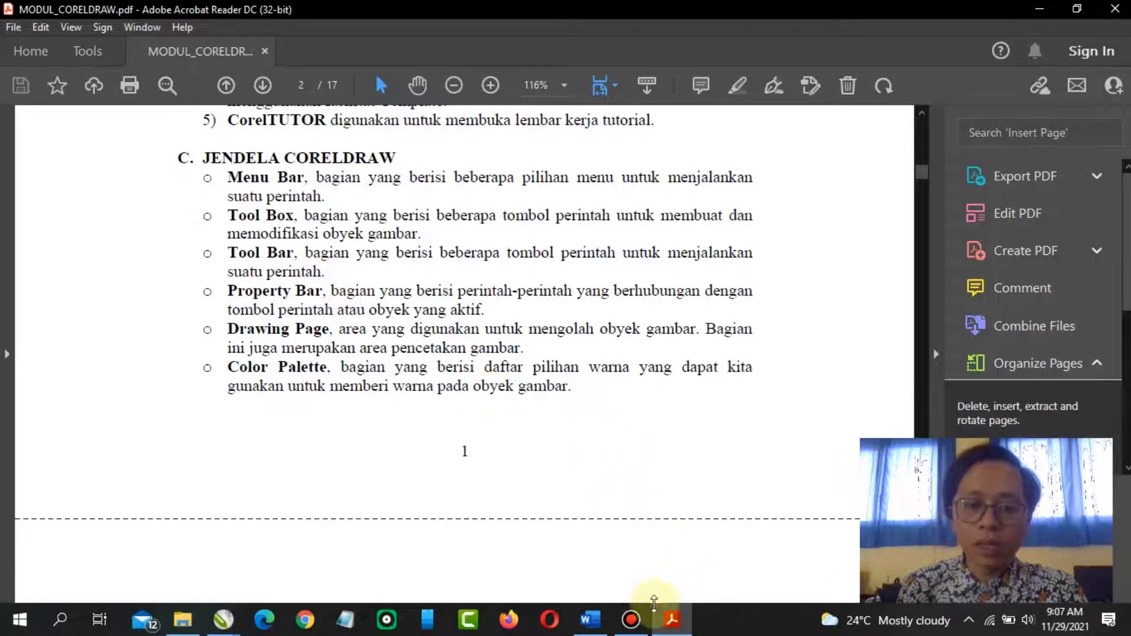
{"action": "left_click", "coordinate": [231, 626]}
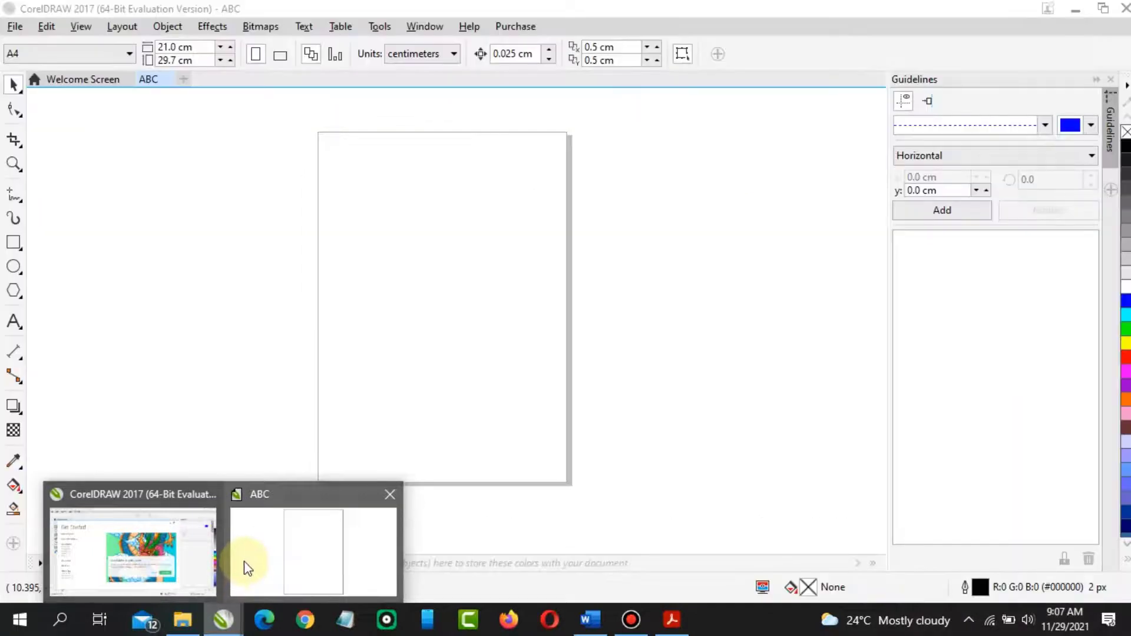
{"action": "left_click", "coordinate": [244, 561]}
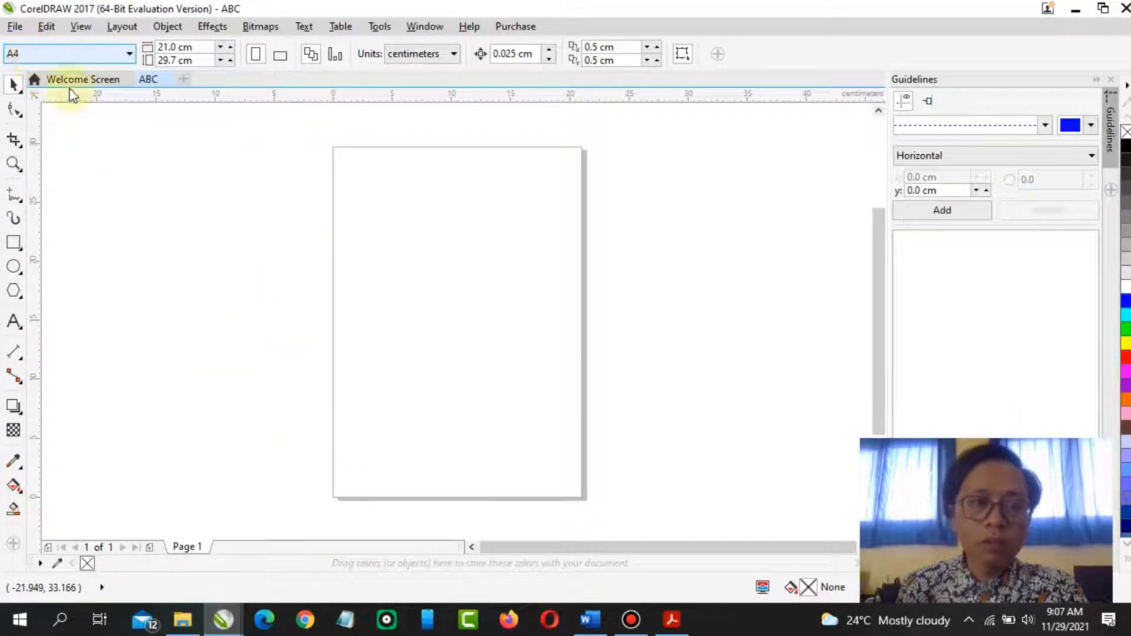
{"action": "left_click", "coordinate": [673, 619]}
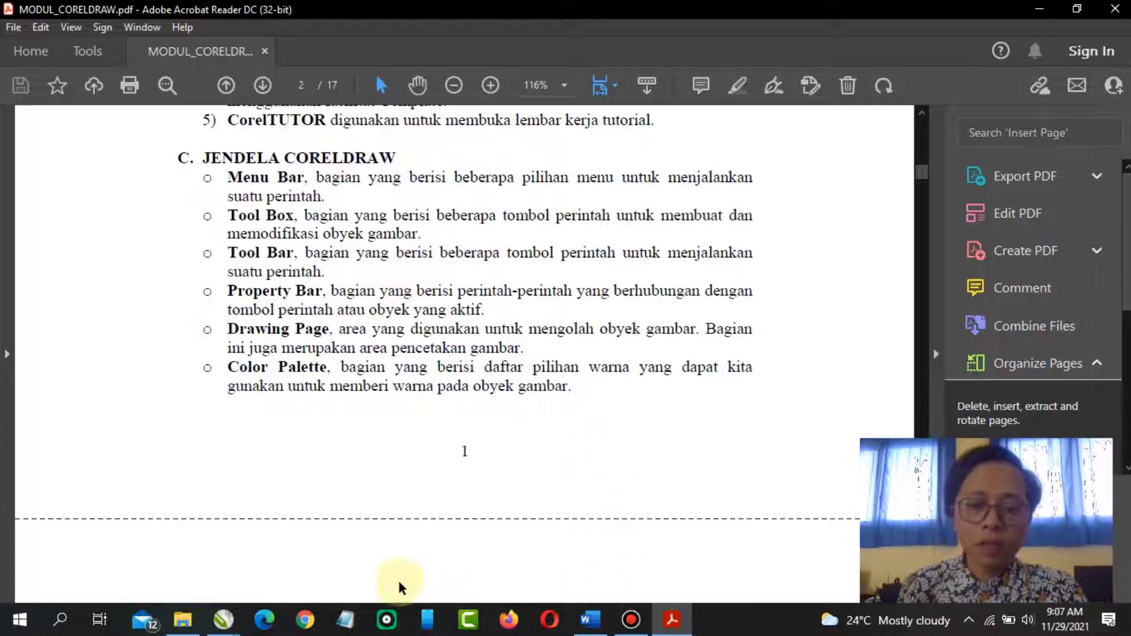
{"action": "left_click", "coordinate": [235, 622]}
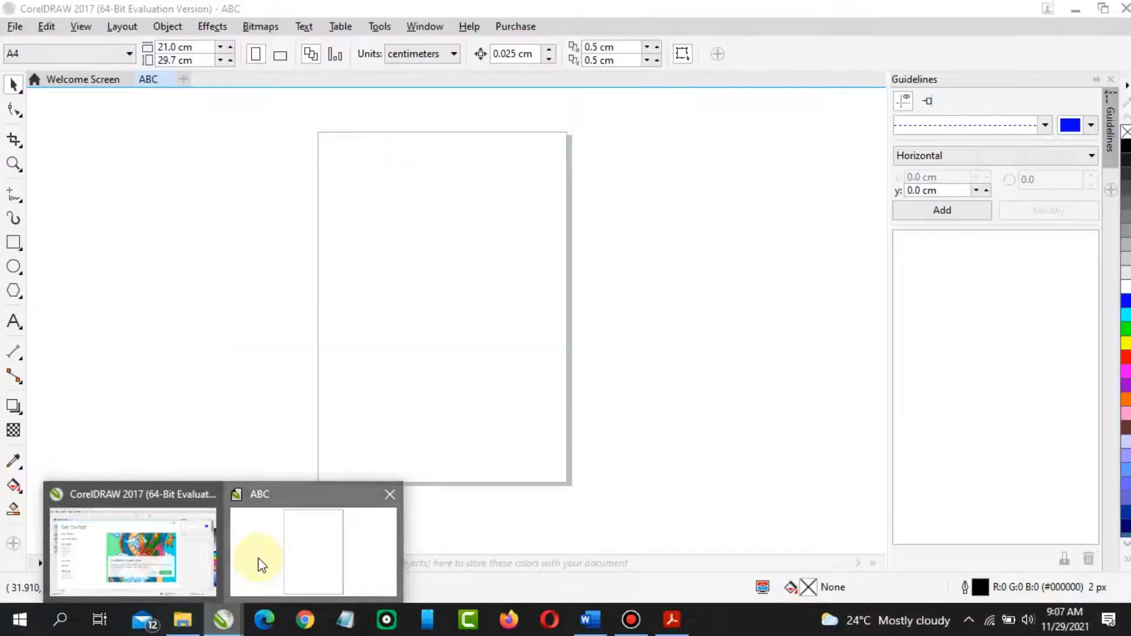
{"action": "left_click", "coordinate": [257, 565]}
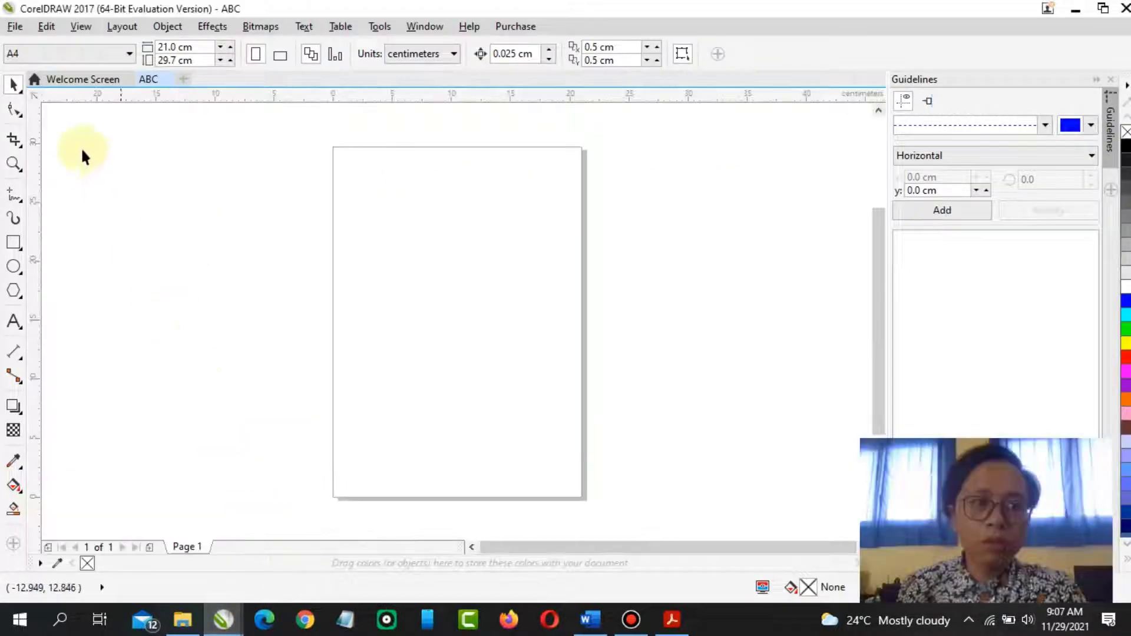
Browse the File and Edit menus of the ABC document and close them
{"action": "left_click", "coordinate": [15, 26]}
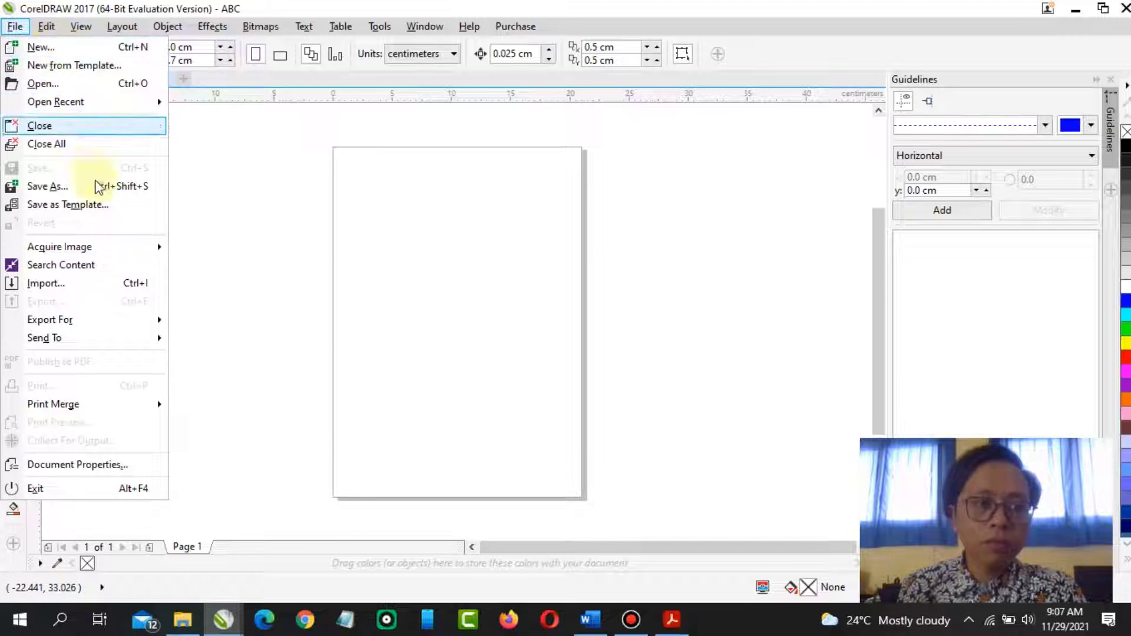
{"action": "mouse_move", "coordinate": [44, 26]}
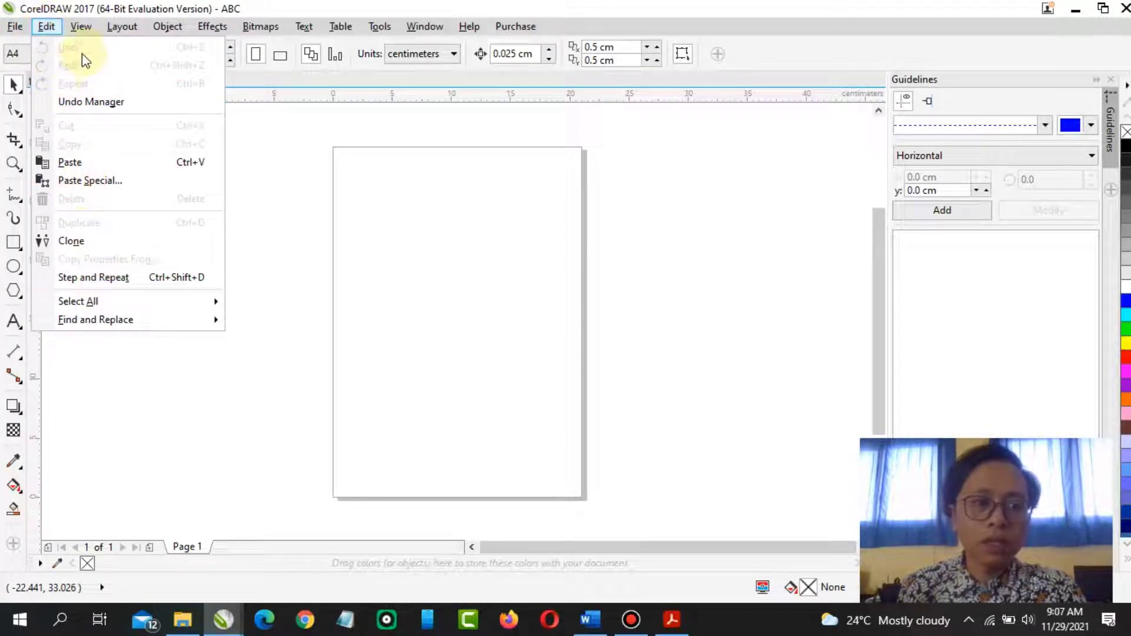
{"action": "left_click", "coordinate": [649, 267]}
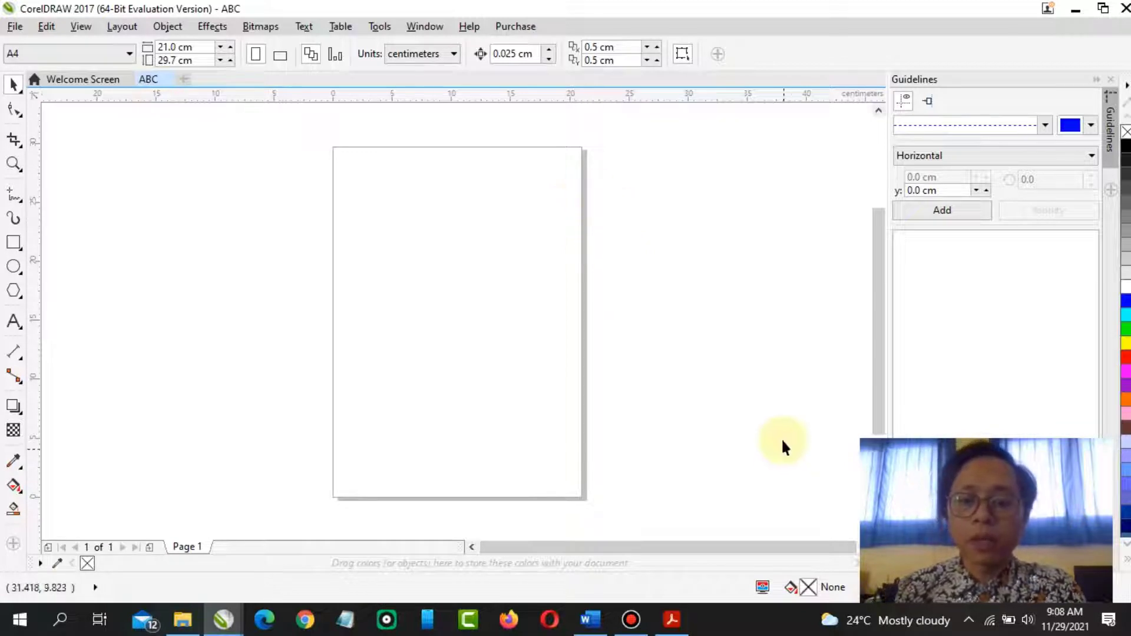
Switch the ABC page to landscape orientation and back to portrait
{"action": "left_click", "coordinate": [672, 619]}
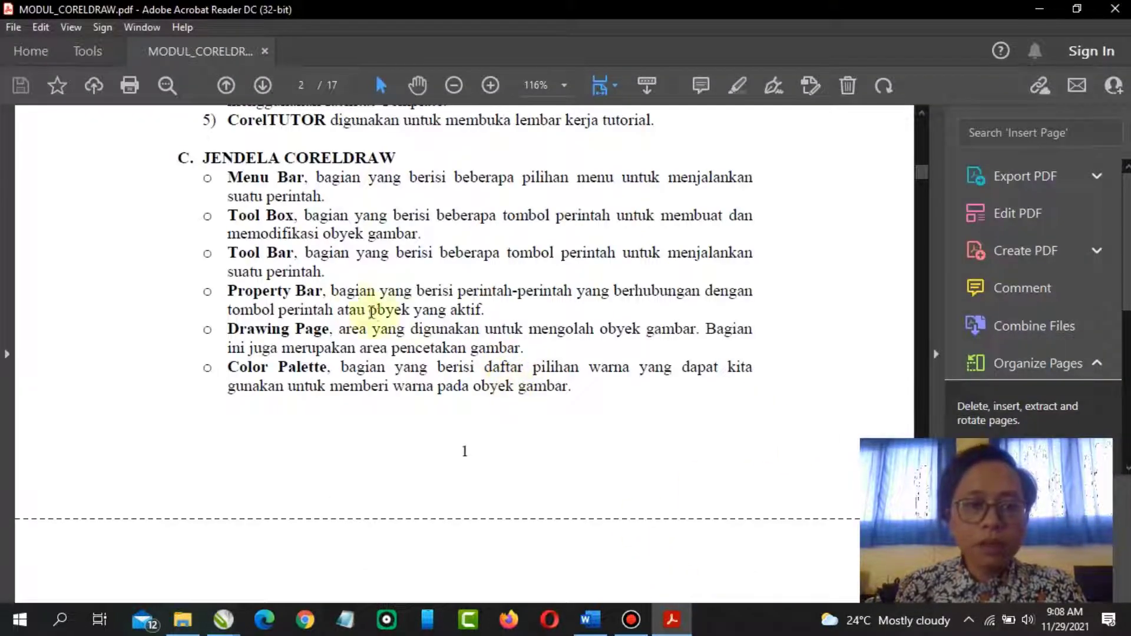
{"action": "scroll", "coordinate": [355, 305], "scroll_direction": "down", "scroll_amount": 1}
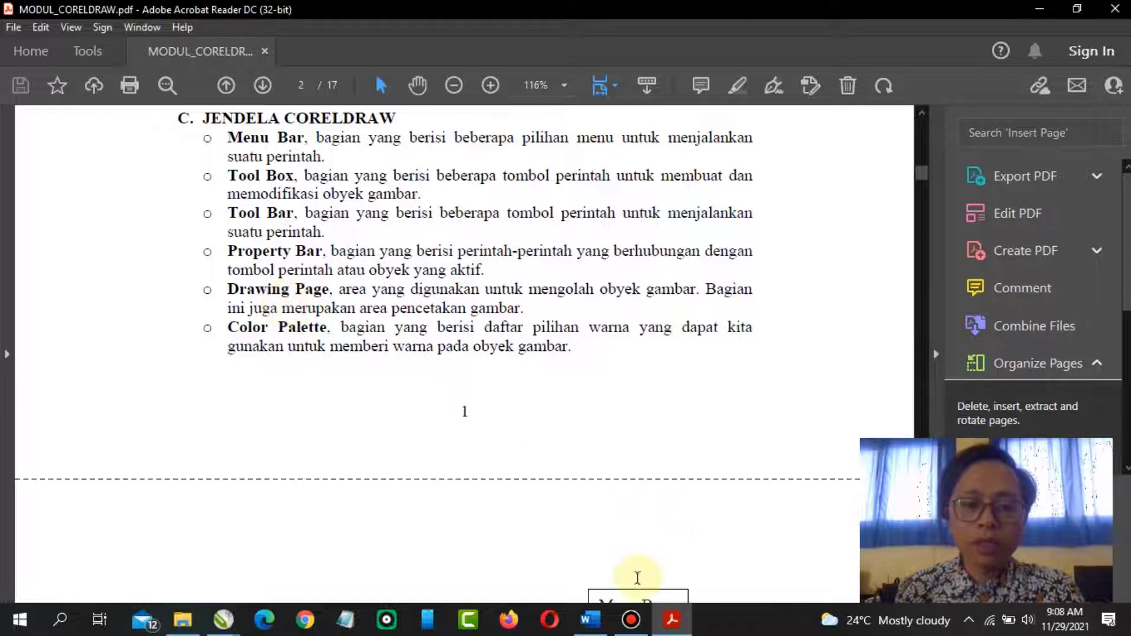
{"action": "mouse_move", "coordinate": [223, 618]}
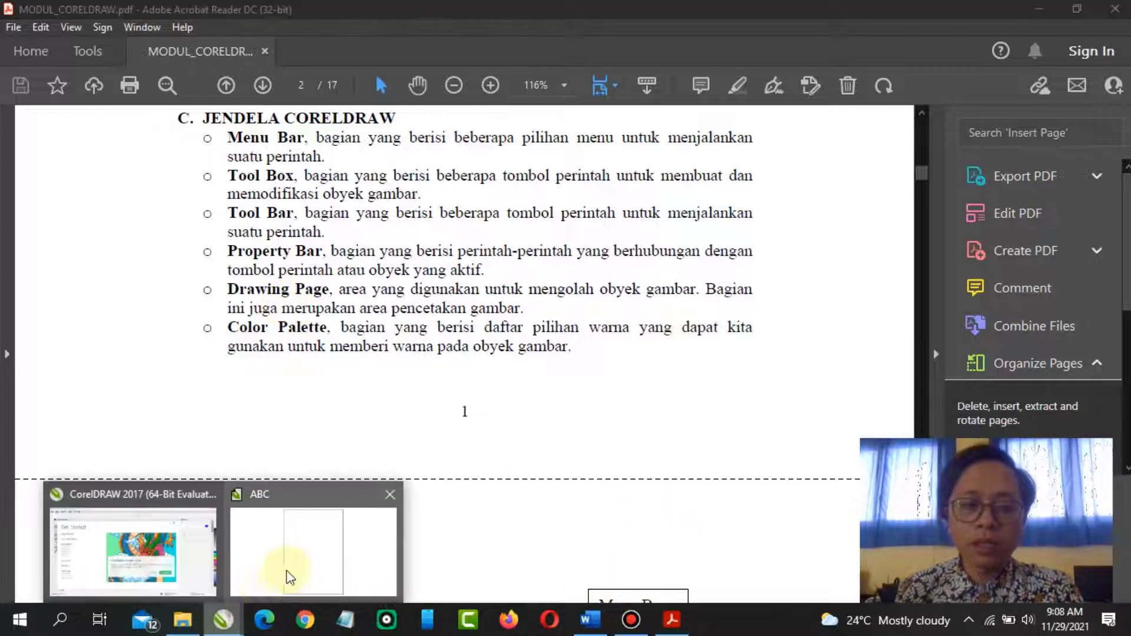
{"action": "left_click", "coordinate": [285, 578]}
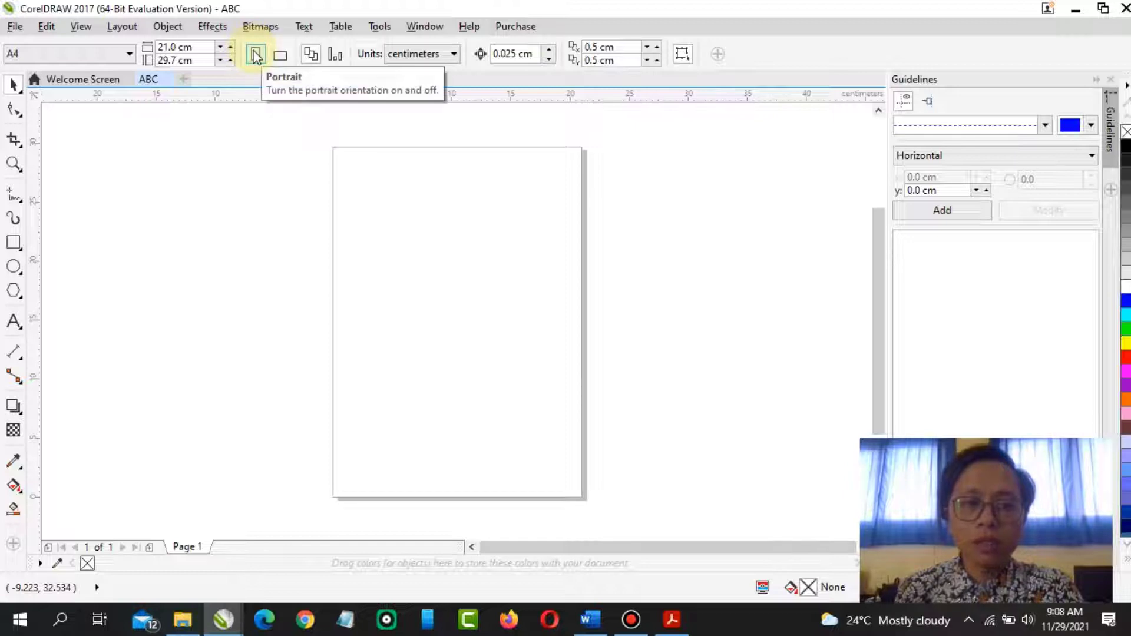
{"action": "left_click", "coordinate": [280, 55]}
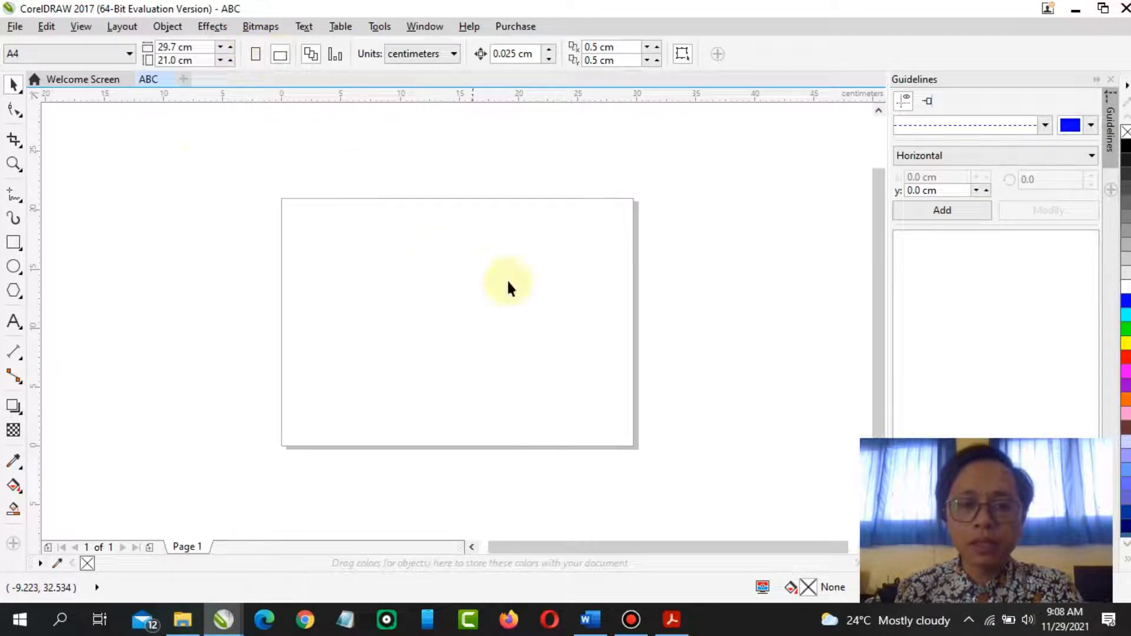
{"action": "left_click", "coordinate": [253, 56]}
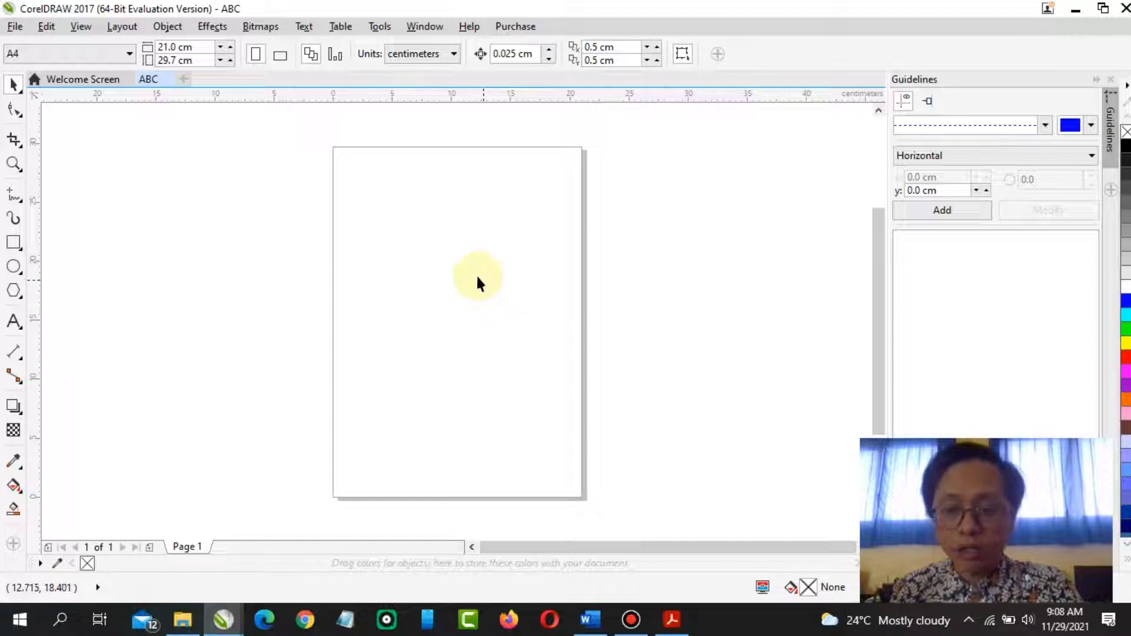
Scroll the PDF module to the next page and return to the ABC document
{"action": "left_click", "coordinate": [674, 619]}
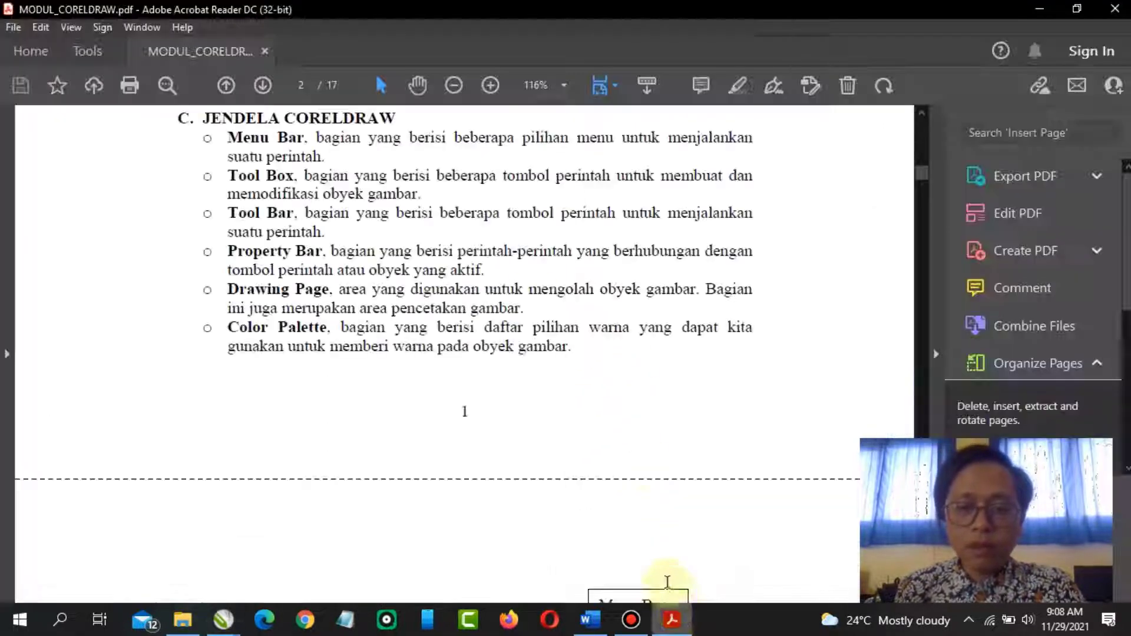
{"action": "scroll", "coordinate": [480, 376], "scroll_direction": "down", "scroll_amount": 3}
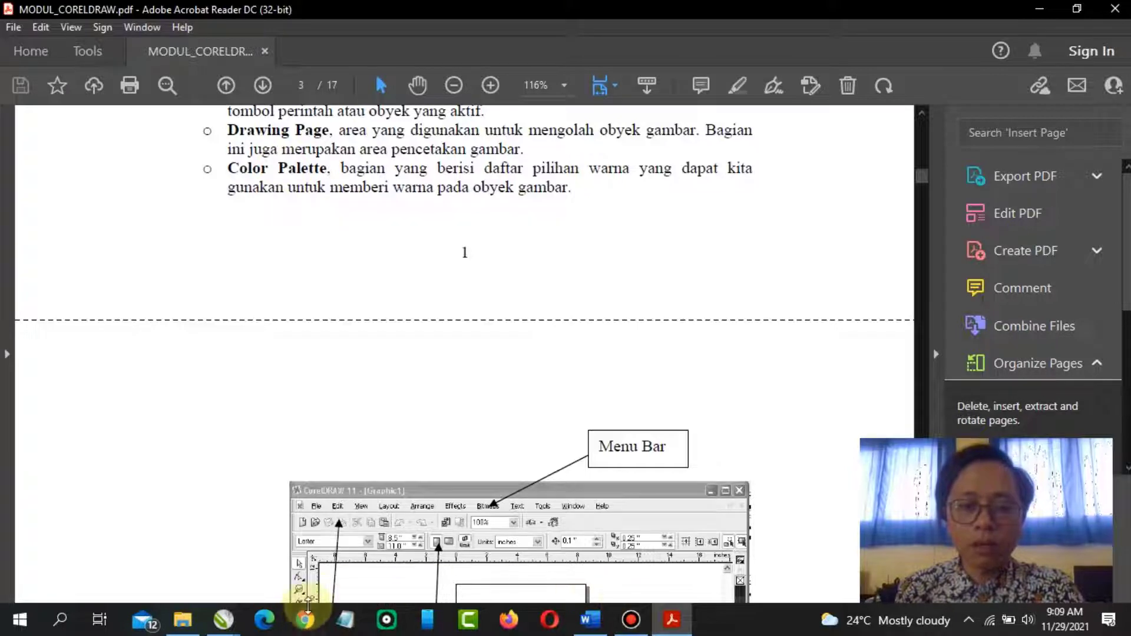
{"action": "left_click", "coordinate": [223, 618]}
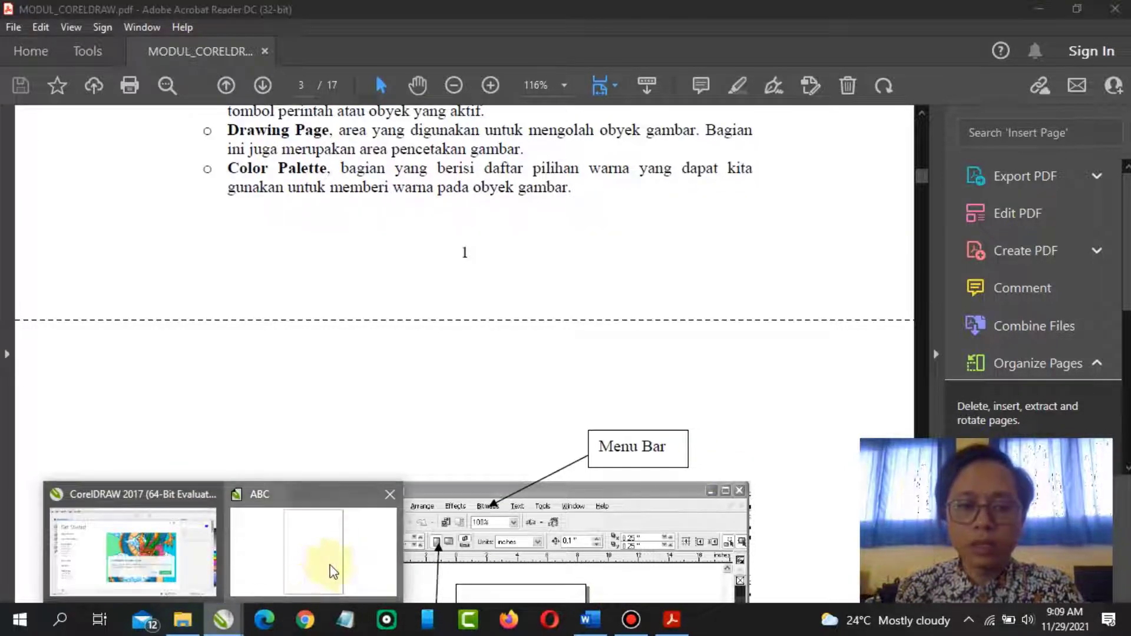
{"action": "left_click", "coordinate": [334, 572]}
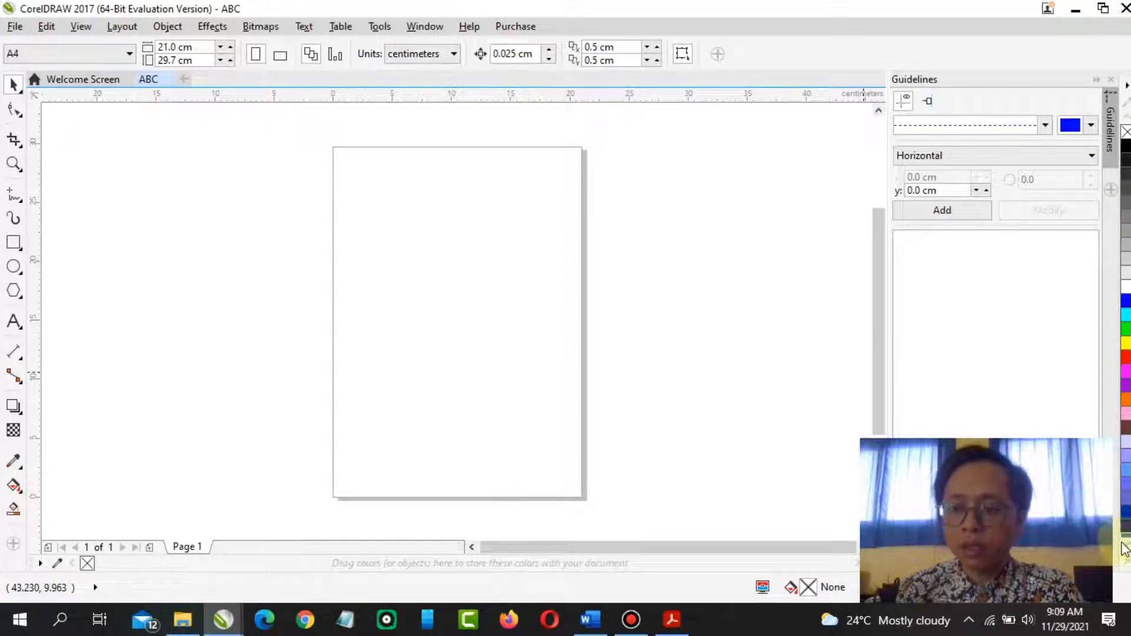
{"action": "left_click", "coordinate": [1125, 557]}
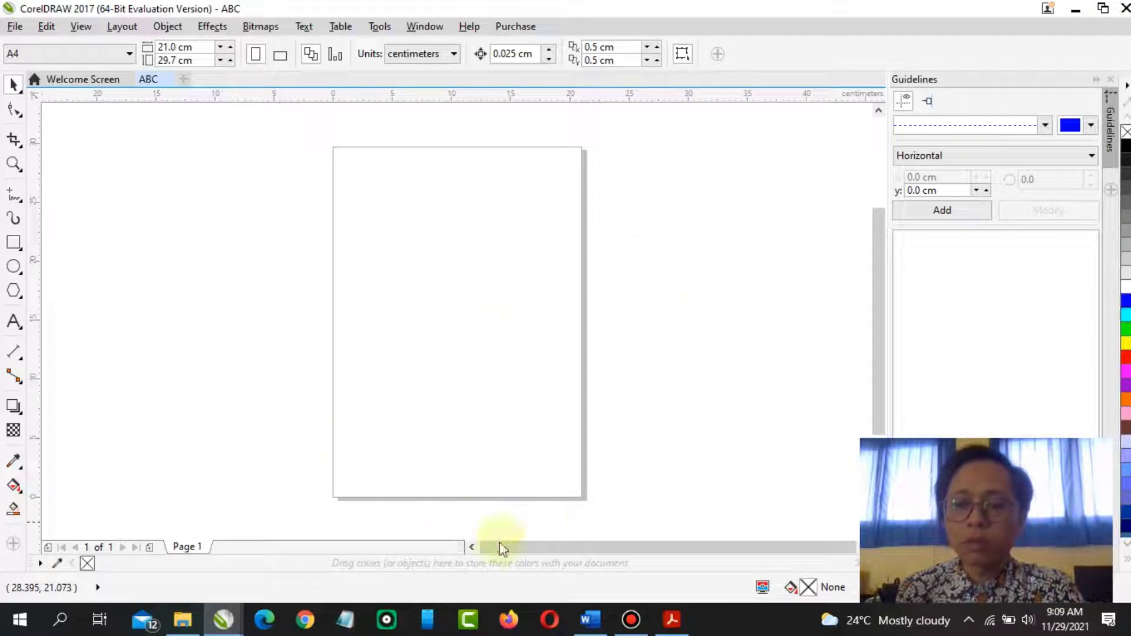
Read the PDF module's window-parts diagram and the shape-drawing instructions, then return to the ABC document
{"action": "left_click", "coordinate": [670, 617]}
{"action": "scroll", "coordinate": [527, 430], "scroll_direction": "down", "scroll_amount": 5}
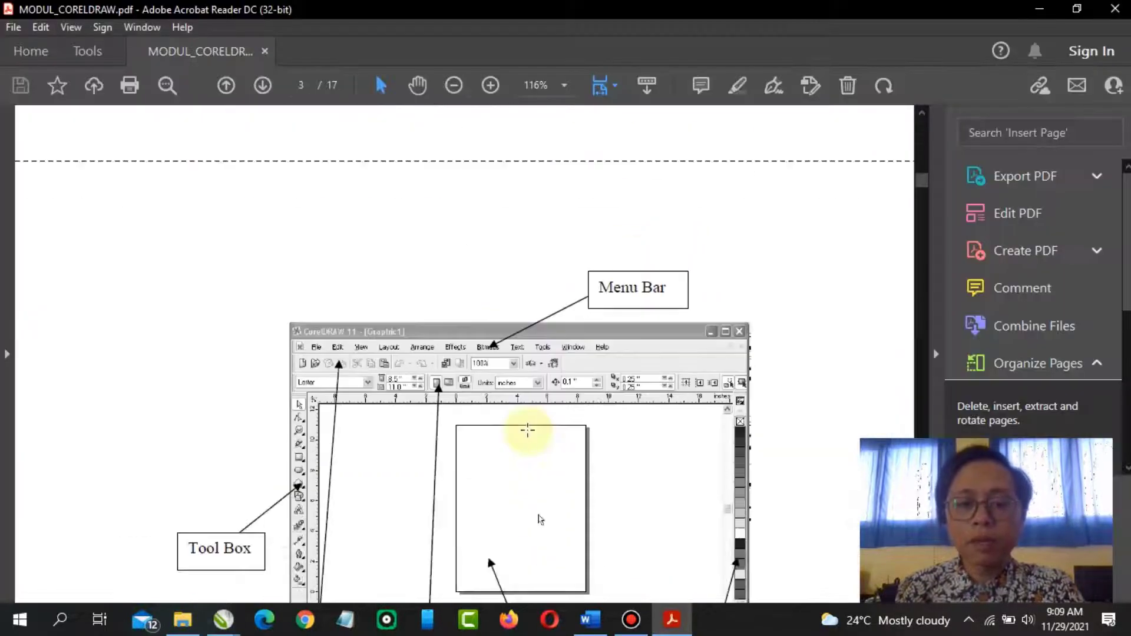
{"action": "scroll", "coordinate": [528, 430], "scroll_direction": "down", "scroll_amount": 3}
{"action": "scroll", "coordinate": [525, 434], "scroll_direction": "up", "scroll_amount": 2}
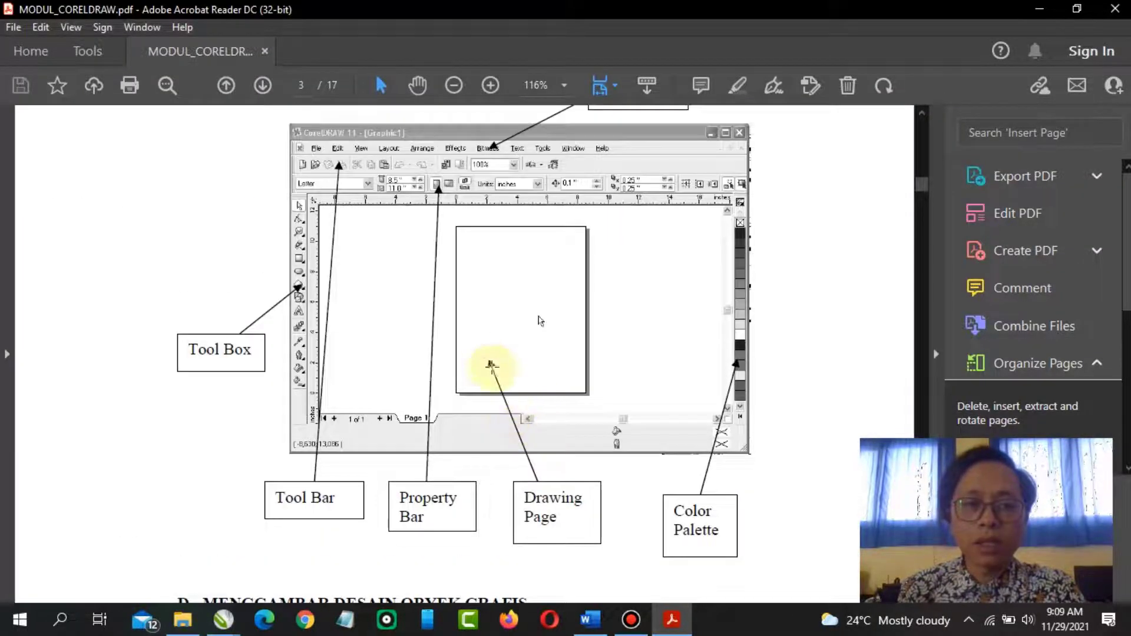
{"action": "scroll", "coordinate": [392, 343], "scroll_direction": "down", "scroll_amount": 1}
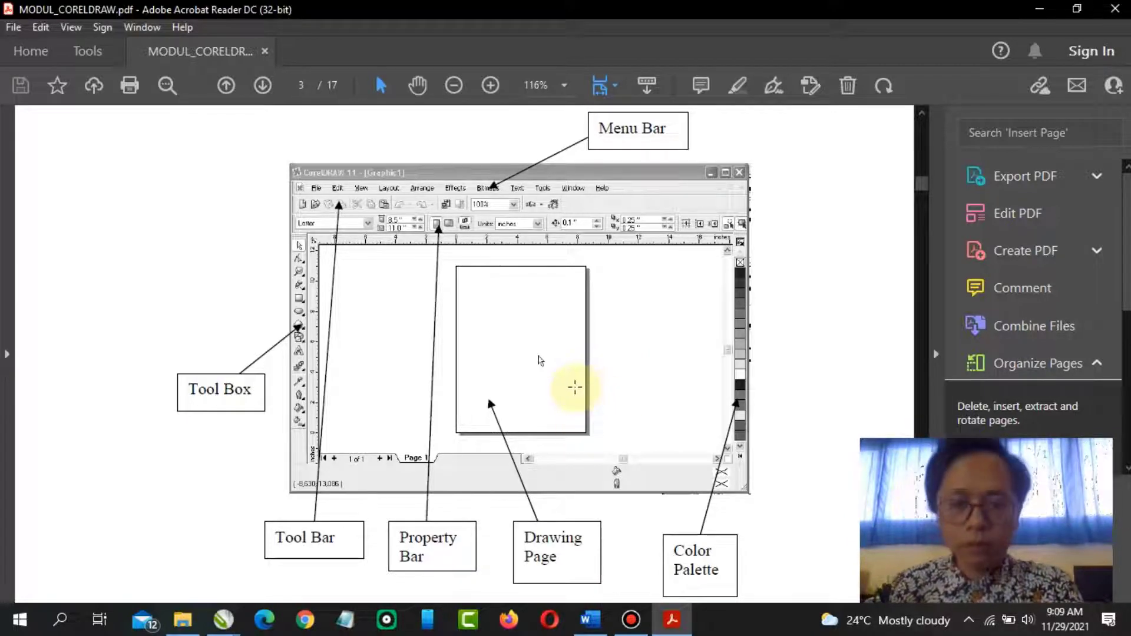
{"action": "scroll", "coordinate": [580, 389], "scroll_direction": "down", "scroll_amount": 8}
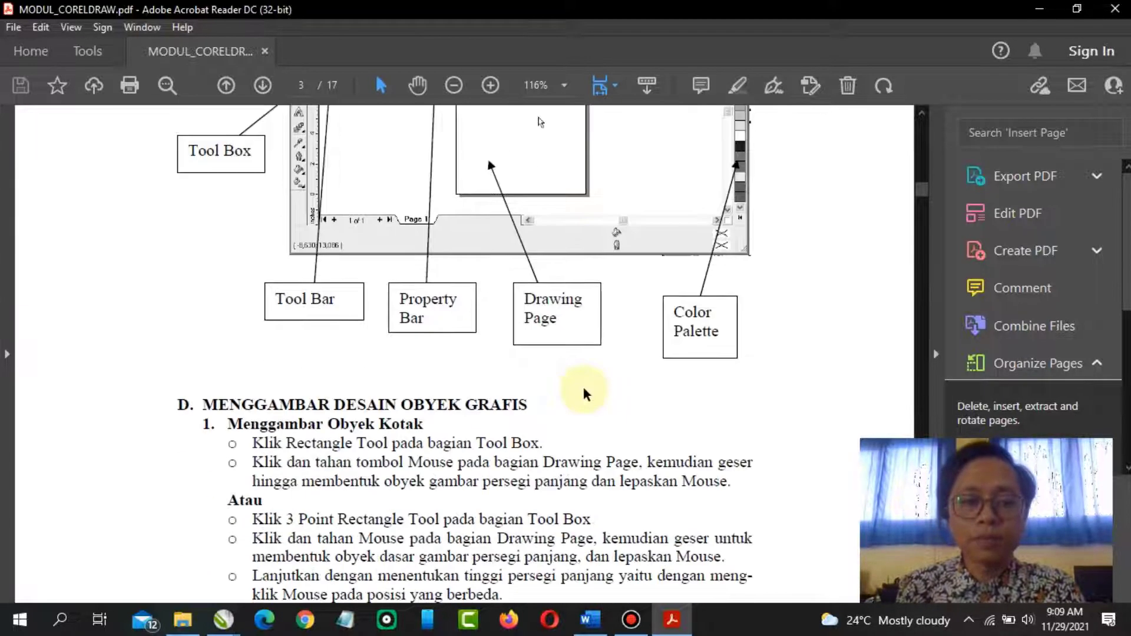
{"action": "scroll", "coordinate": [581, 386], "scroll_direction": "down", "scroll_amount": 1}
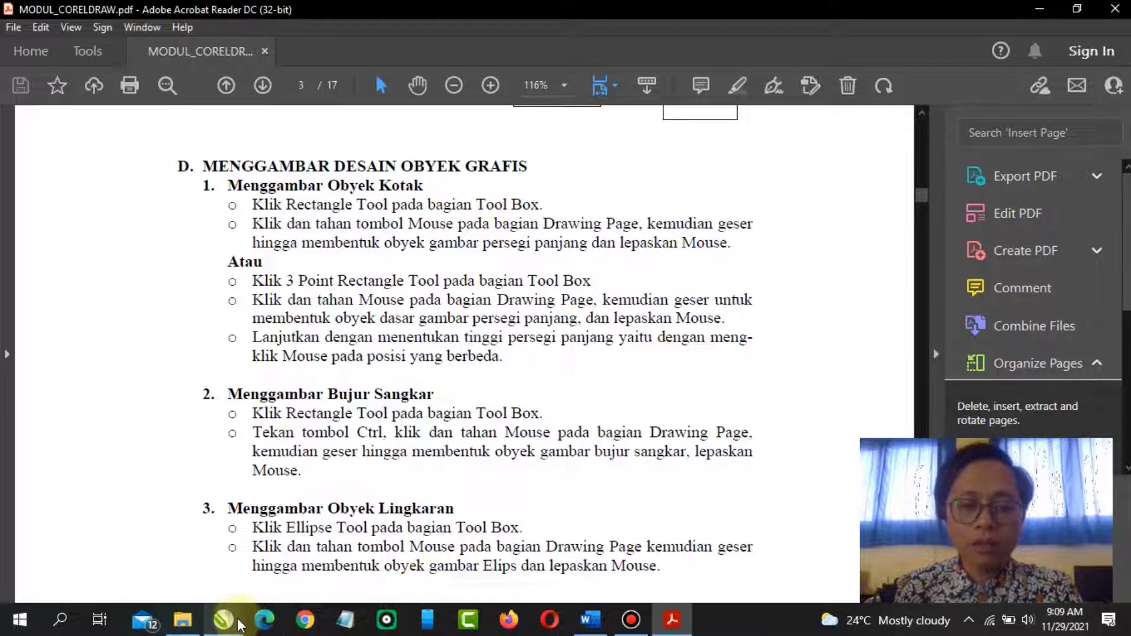
{"action": "mouse_move", "coordinate": [224, 620]}
{"action": "left_click", "coordinate": [253, 575]}
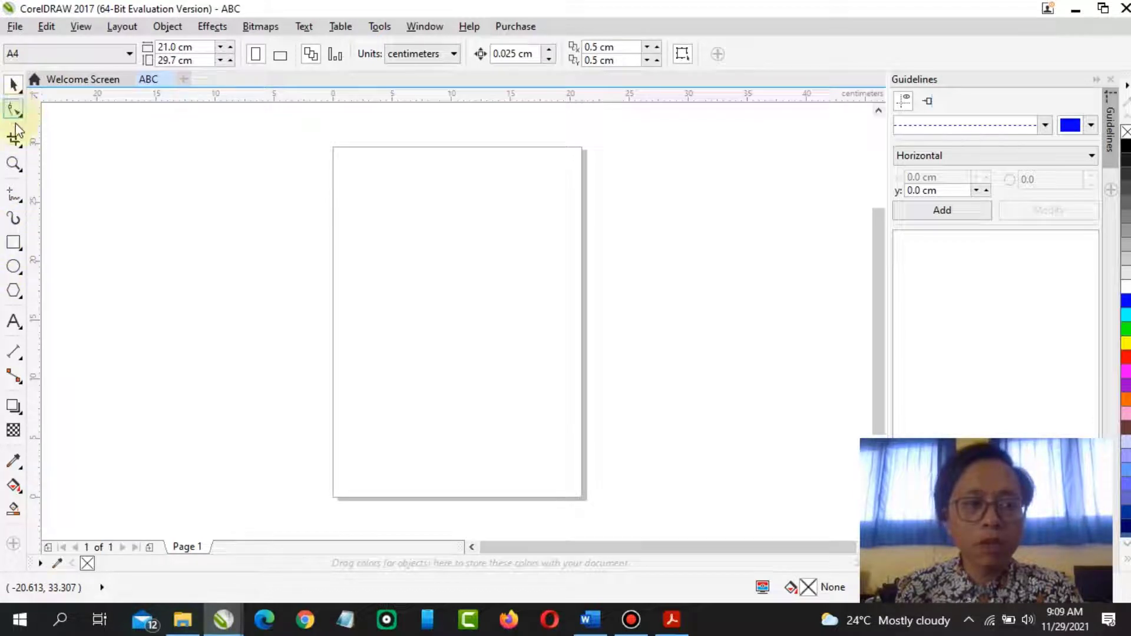
Draw a rectangle about 9.6 x 8.1 cm with the Rectangle tool and move it to the page's upper right
{"action": "left_click", "coordinate": [14, 243]}
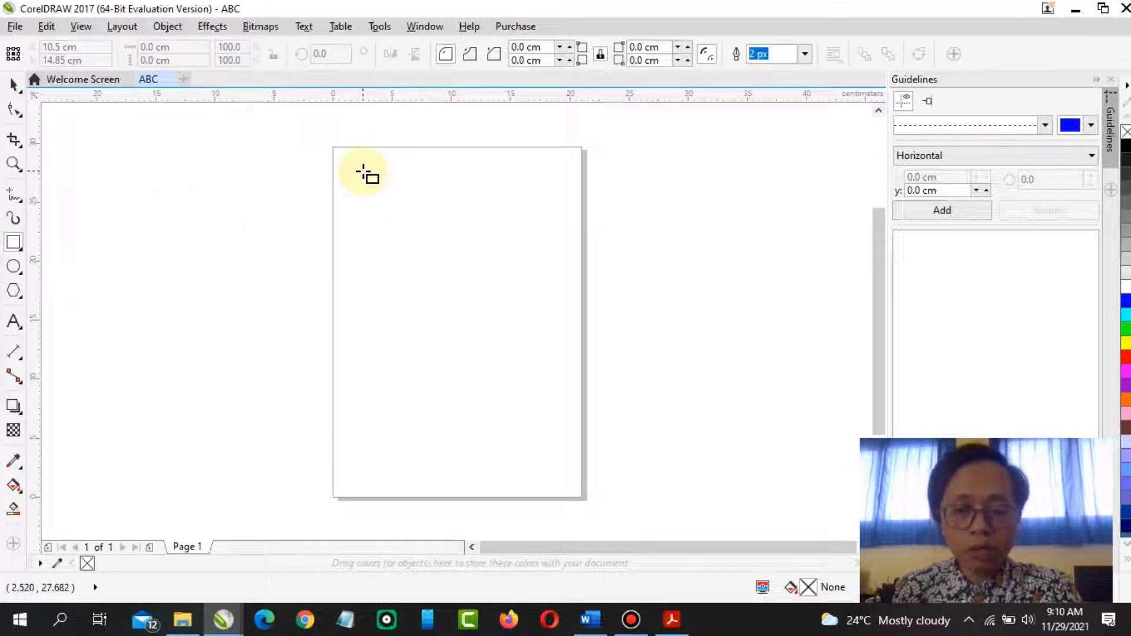
{"action": "left_click_drag", "start_coordinate": [364, 172], "coordinate": [476, 265]}
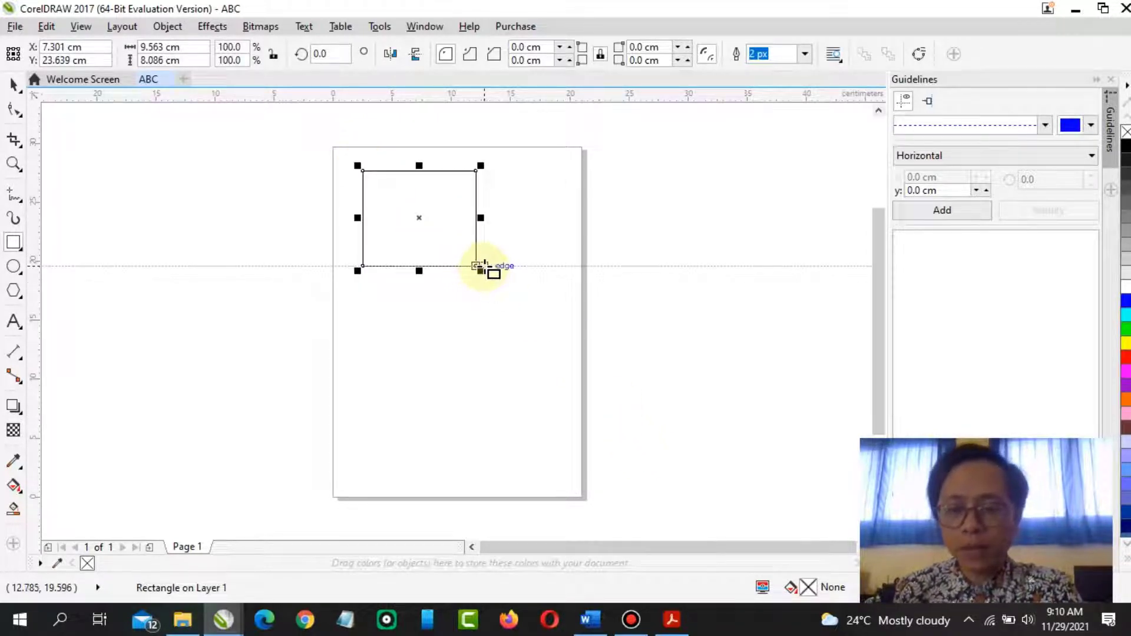
{"action": "left_click_drag", "start_coordinate": [420, 218], "coordinate": [492, 202]}
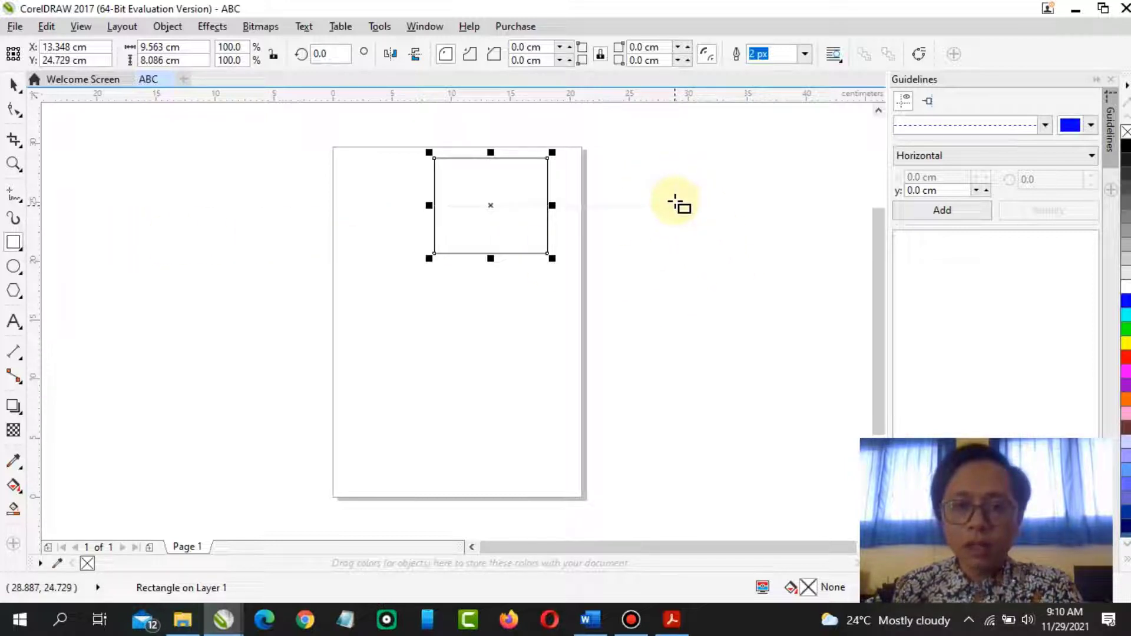
Draw a second rectangle about 8 x 8 cm beside the page and delete it
{"action": "left_click_drag", "start_coordinate": [618, 182], "coordinate": [713, 278]}
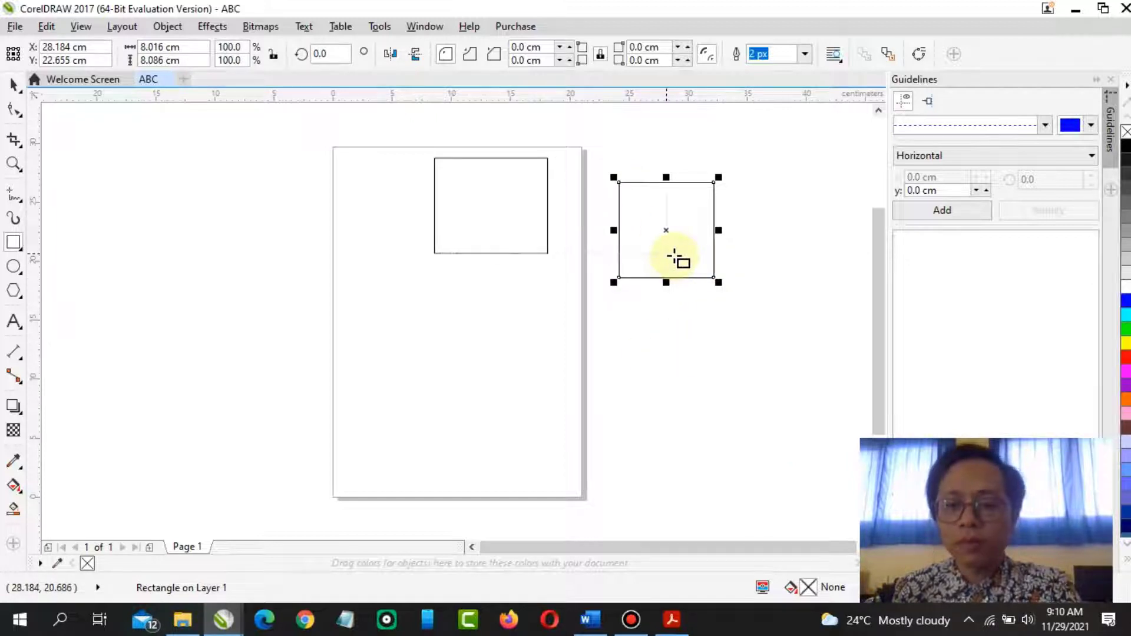
{"action": "key", "text": "Delete"}
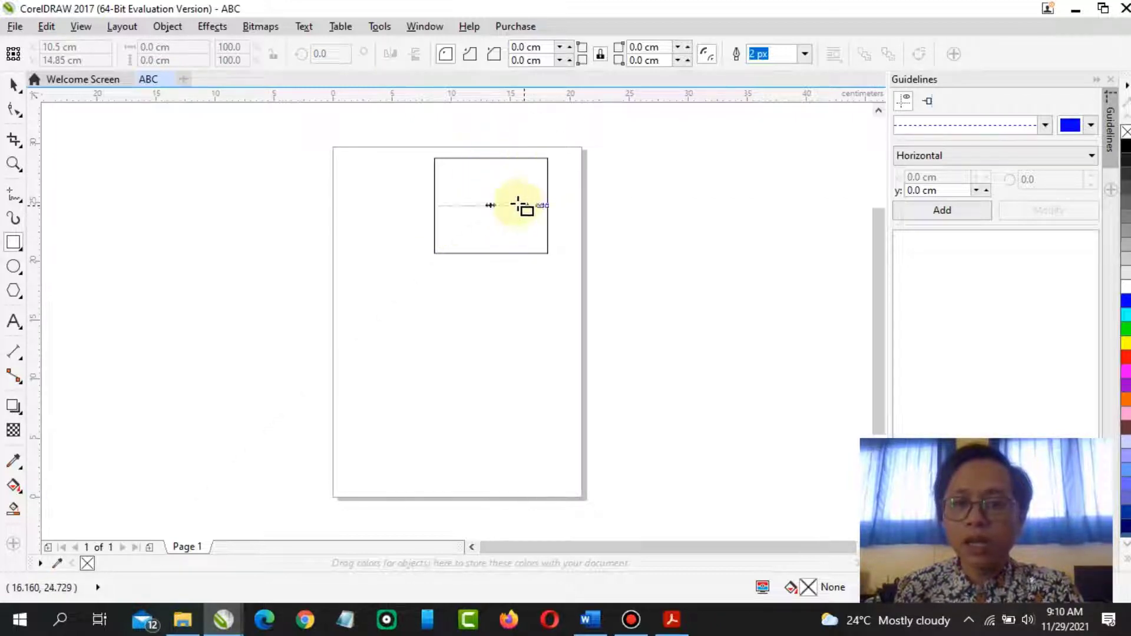
{"action": "mouse_move", "coordinate": [491, 205]}
{"action": "left_mouse_down"}
{"action": "mouse_move", "coordinate": [469, 209]}
{"action": "mouse_move", "coordinate": [480, 245]}
{"action": "mouse_move", "coordinate": [571, 253]}
{"action": "mouse_move", "coordinate": [472, 167]}
{"action": "mouse_move", "coordinate": [395, 192]}
{"action": "mouse_move", "coordinate": [573, 260]}
{"action": "mouse_move", "coordinate": [606, 194]}
{"action": "mouse_move", "coordinate": [383, 139]}
{"action": "mouse_move", "coordinate": [377, 214]}
{"action": "left_mouse_up"}
{"action": "mouse_move", "coordinate": [417, 251]}
{"action": "left_mouse_down"}
{"action": "mouse_move", "coordinate": [631, 291]}
{"action": "mouse_move", "coordinate": [631, 217]}
{"action": "mouse_move", "coordinate": [442, 122]}
{"action": "mouse_move", "coordinate": [401, 116]}
{"action": "left_mouse_up"}
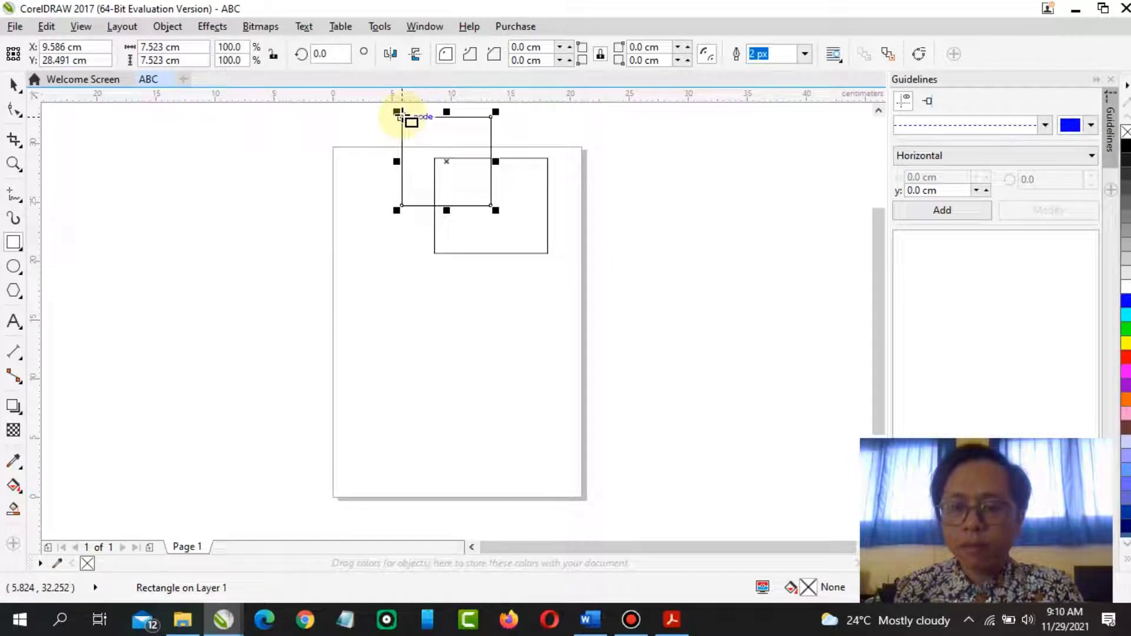
{"action": "key", "text": "ctrl+z"}
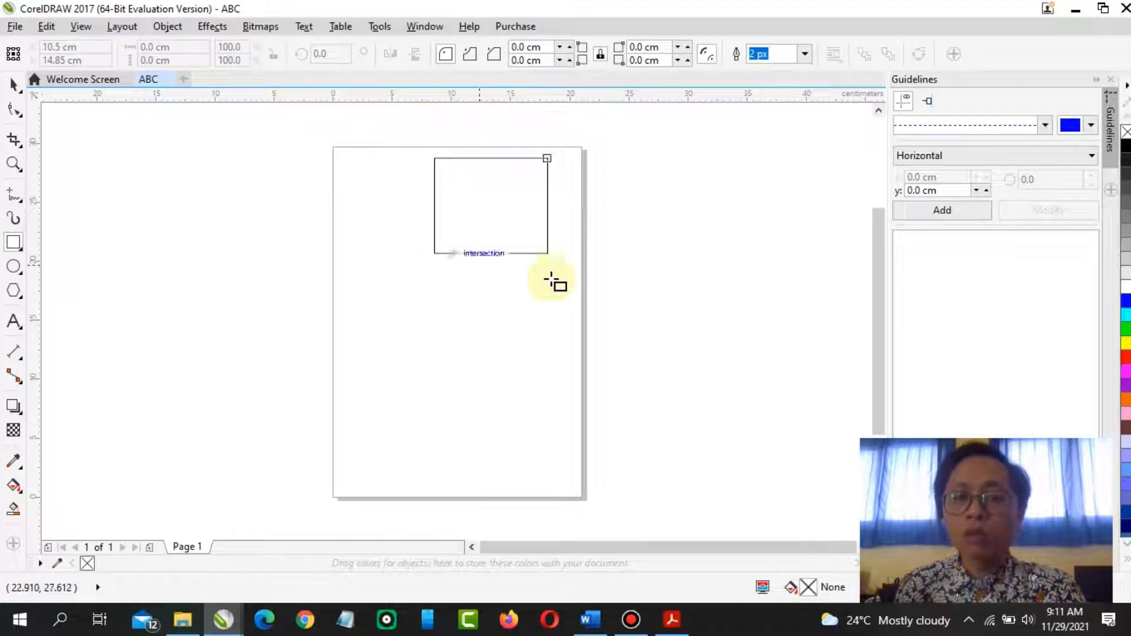
Select the rectangle with the Pick tool and move it off the page and back to the upper middle
{"action": "left_click", "coordinate": [12, 86]}
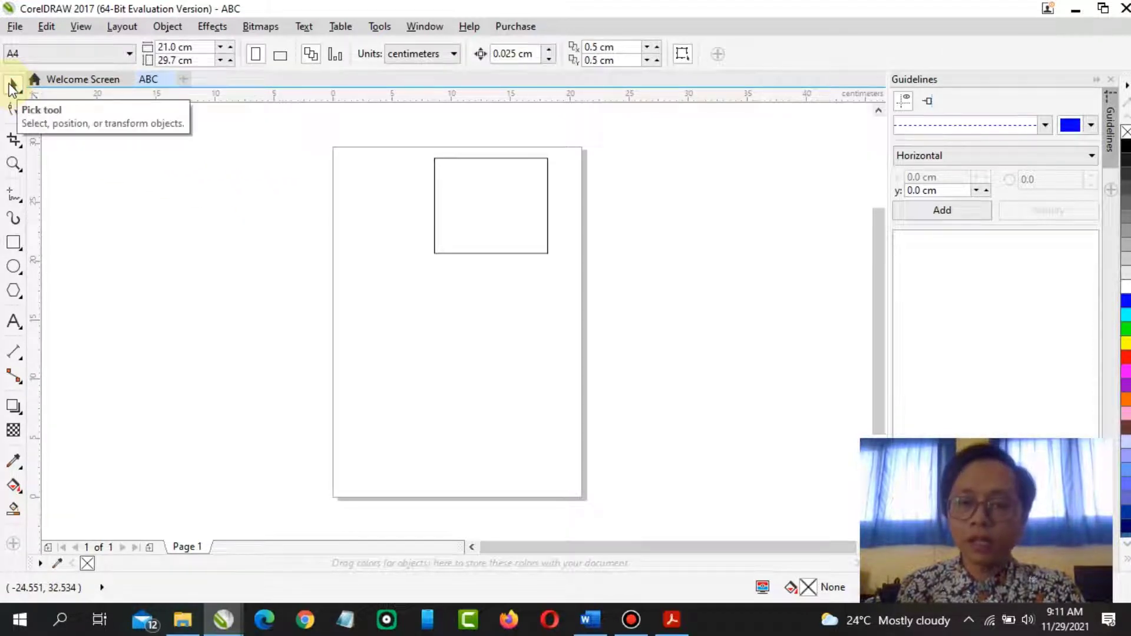
{"action": "left_click", "coordinate": [492, 210]}
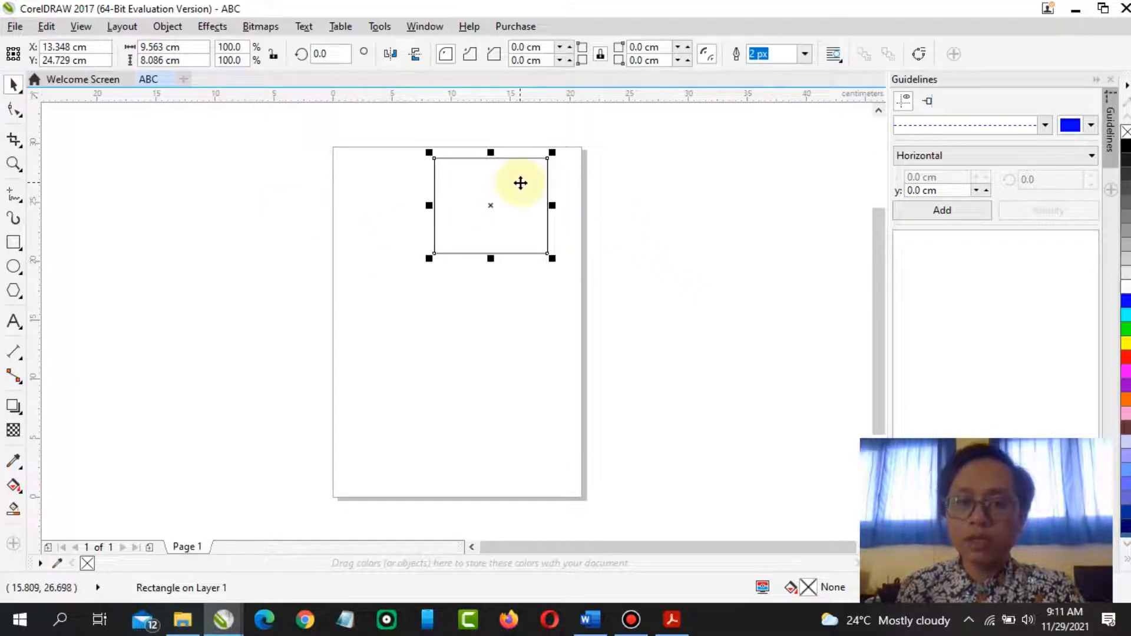
{"action": "left_click_drag", "start_coordinate": [520, 183], "coordinate": [370, 165]}
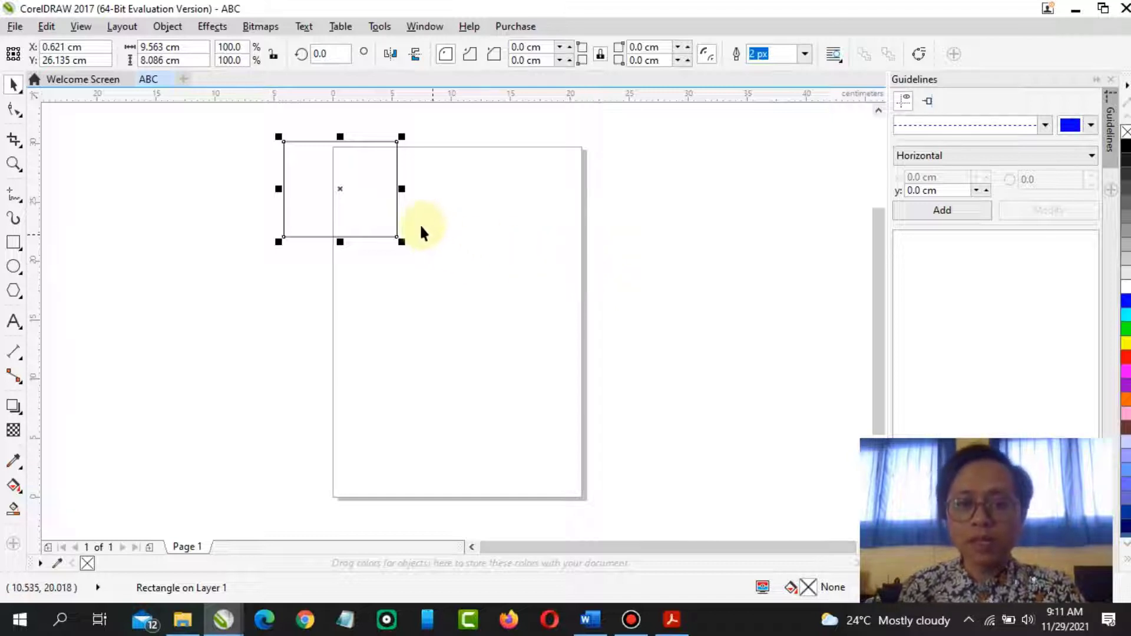
{"action": "left_click_drag", "start_coordinate": [368, 177], "coordinate": [499, 187]}
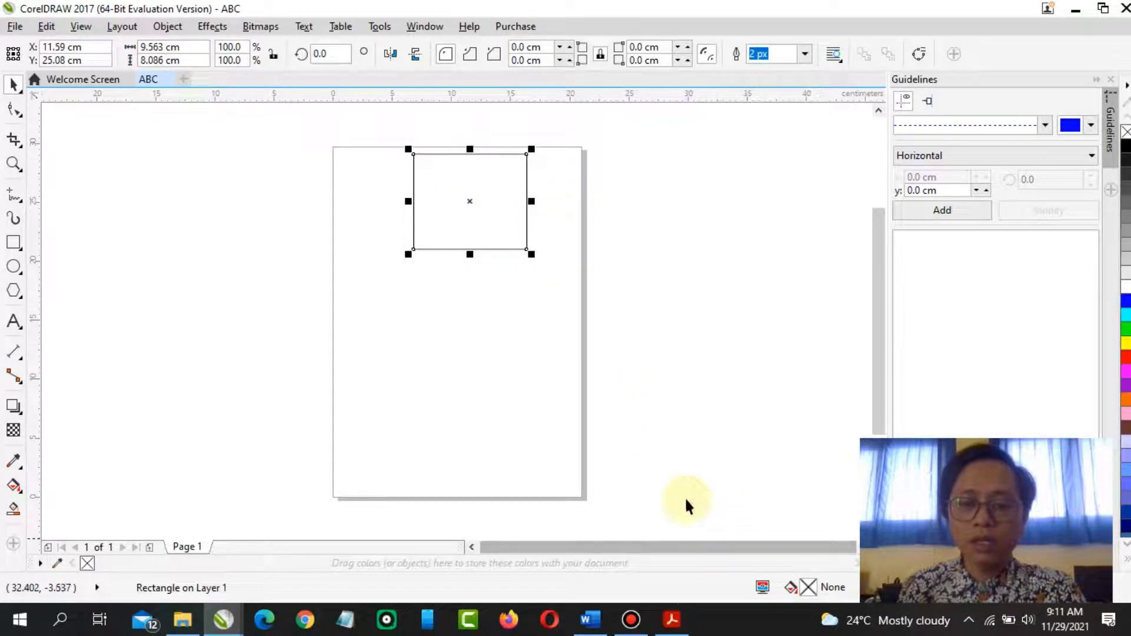
Glance at the PDF module's shape-drawing instructions and return to the ABC document
{"action": "left_click", "coordinate": [672, 619]}
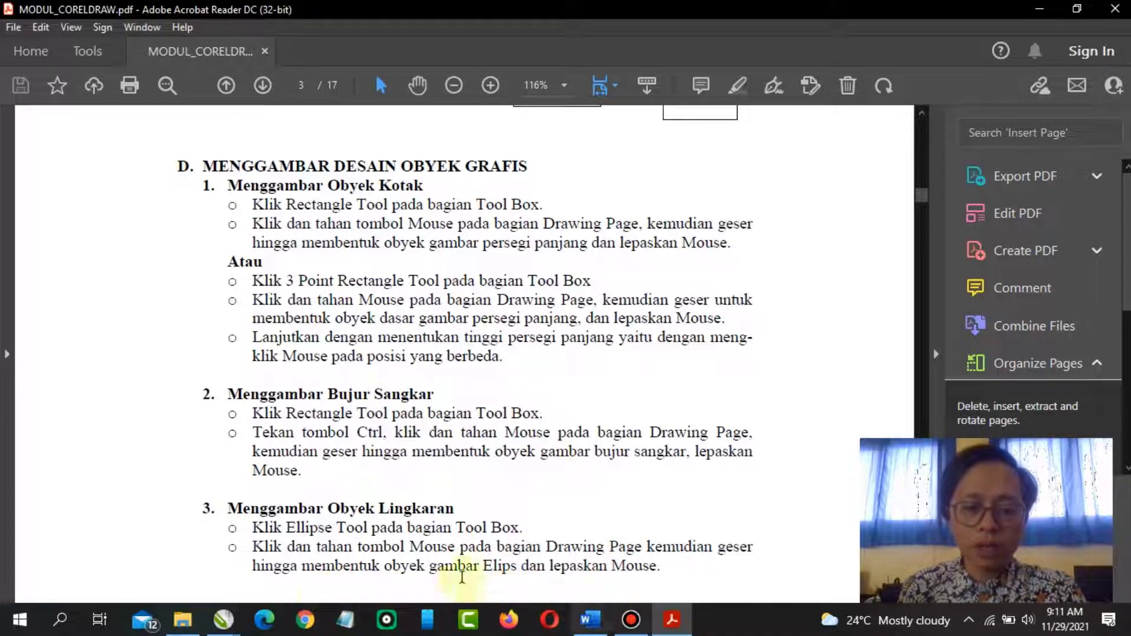
{"action": "left_click", "coordinate": [238, 618]}
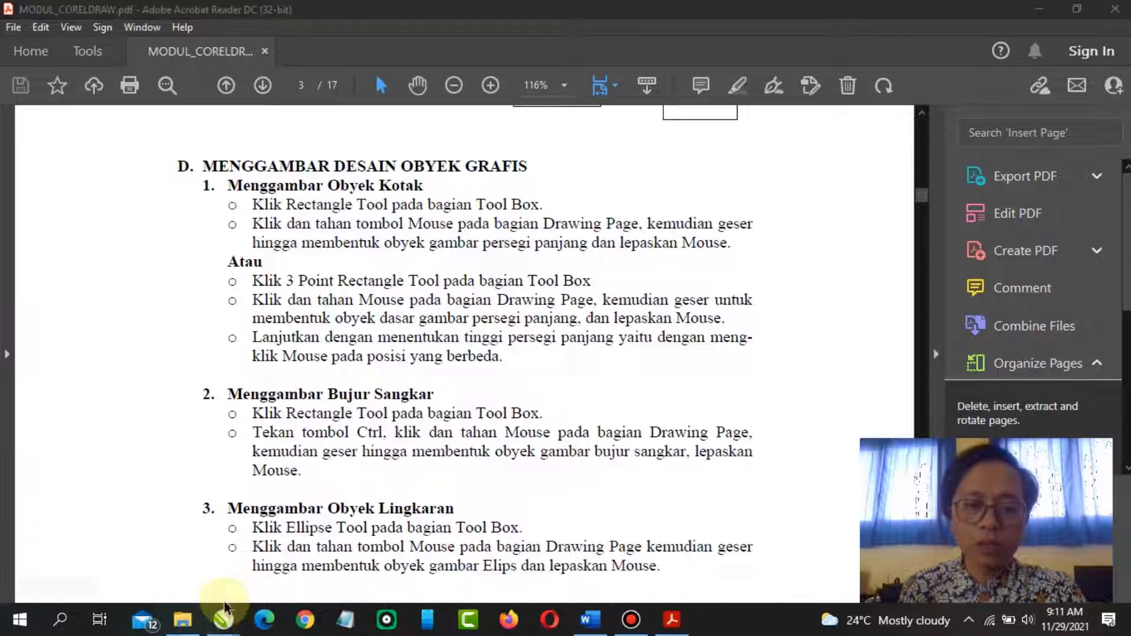
{"action": "left_click", "coordinate": [278, 556]}
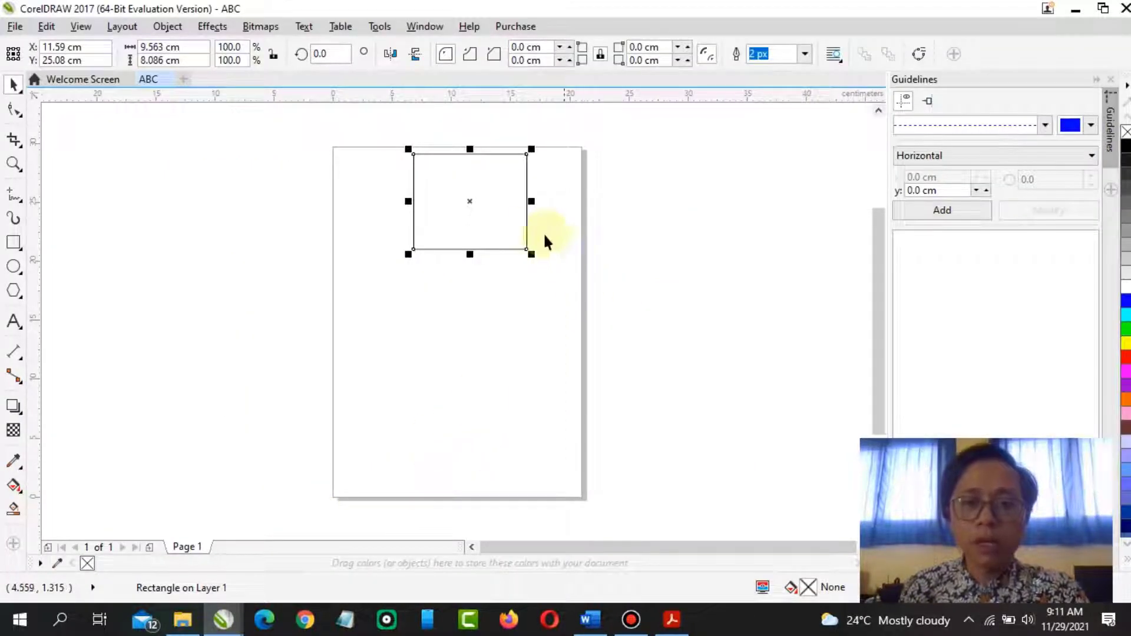
Move the rectangle so it overhangs the page's upper-right edge
{"action": "mouse_move", "coordinate": [472, 200]}
{"action": "left_mouse_down"}
{"action": "mouse_move", "coordinate": [427, 204]}
{"action": "mouse_move", "coordinate": [444, 227]}
{"action": "mouse_move", "coordinate": [487, 228]}
{"action": "mouse_move", "coordinate": [479, 221]}
{"action": "left_mouse_up"}
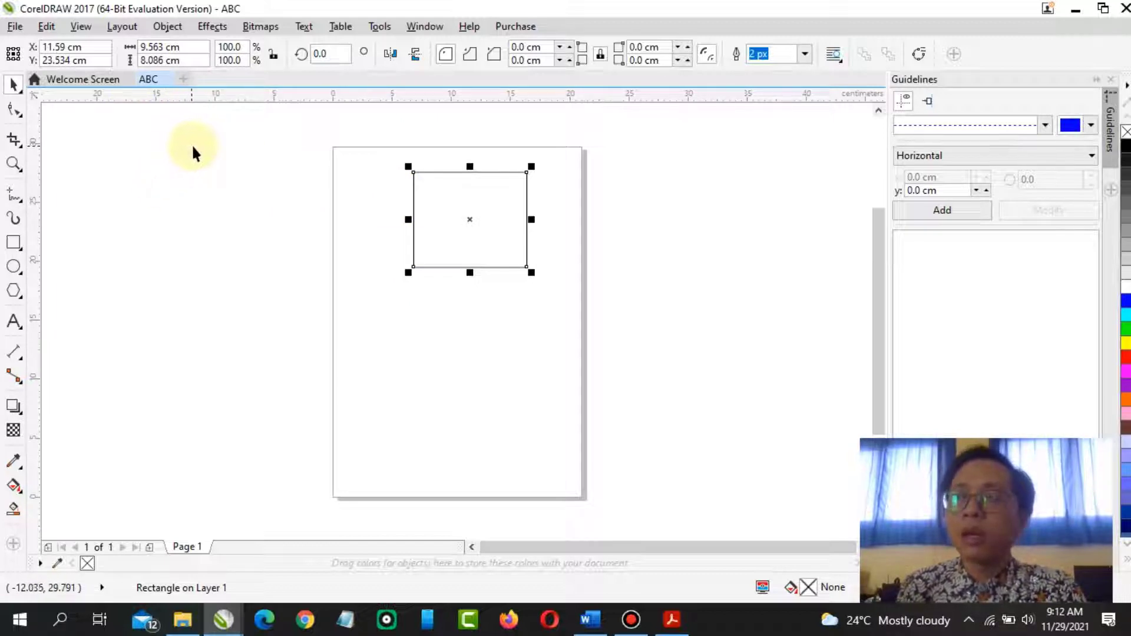
{"action": "left_click_drag", "start_coordinate": [472, 223], "coordinate": [593, 183]}
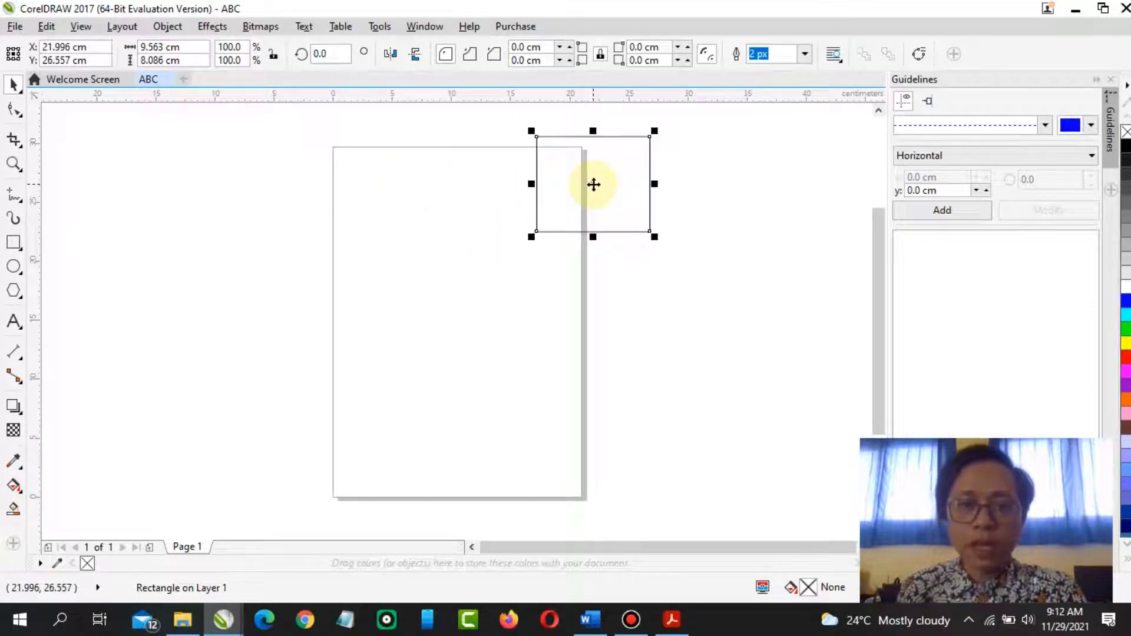
Draw a square about 10.5 cm on the upper part of the page with the Rectangle tool
{"action": "left_click", "coordinate": [13, 242]}
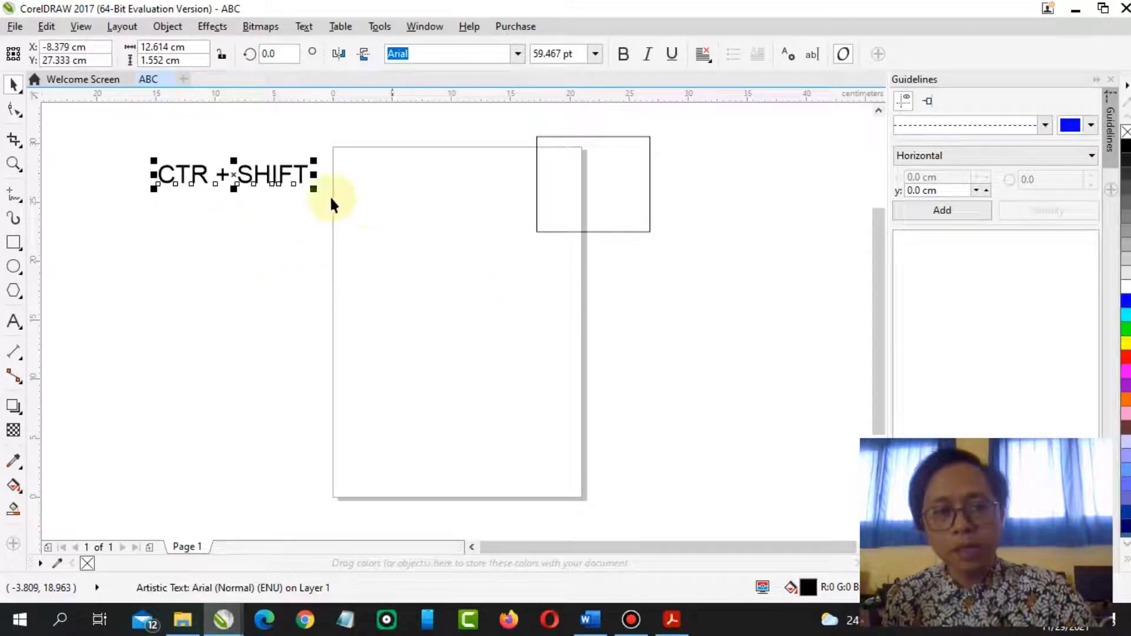
{"action": "left_click", "coordinate": [13, 243]}
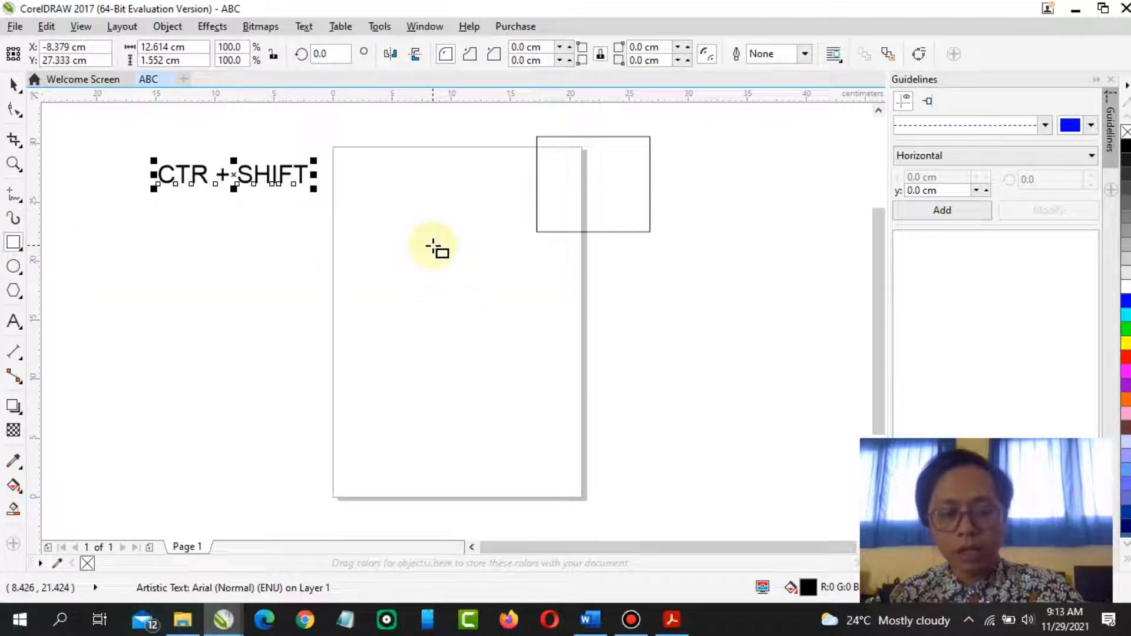
{"action": "left_click_drag", "start_coordinate": [433, 247], "coordinate": [486, 317]}
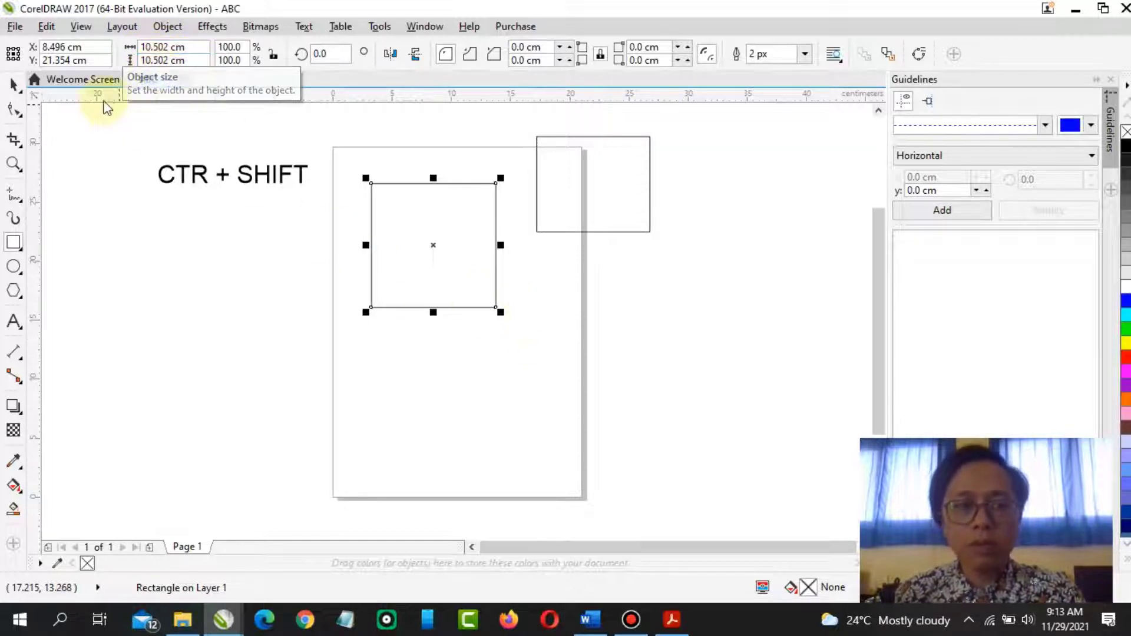
Move the other rectangle beside the square and enlarge it to about 12.4 x 10.5 cm
{"action": "left_click_drag", "start_coordinate": [581, 202], "coordinate": [550, 240]}
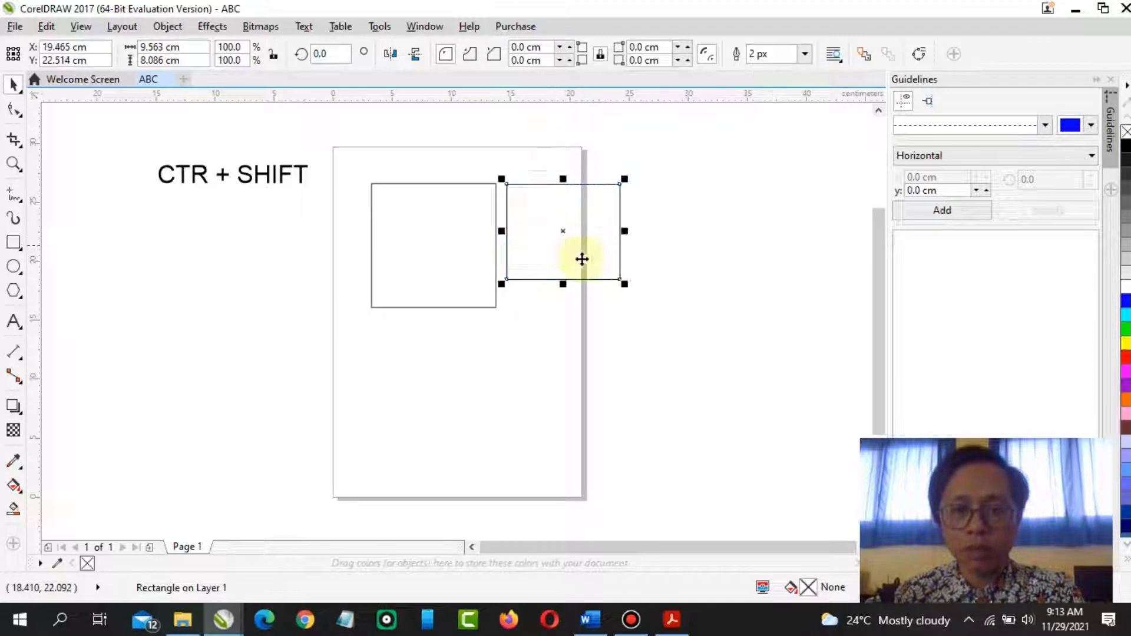
{"action": "left_click_drag", "start_coordinate": [629, 290], "coordinate": [659, 324]}
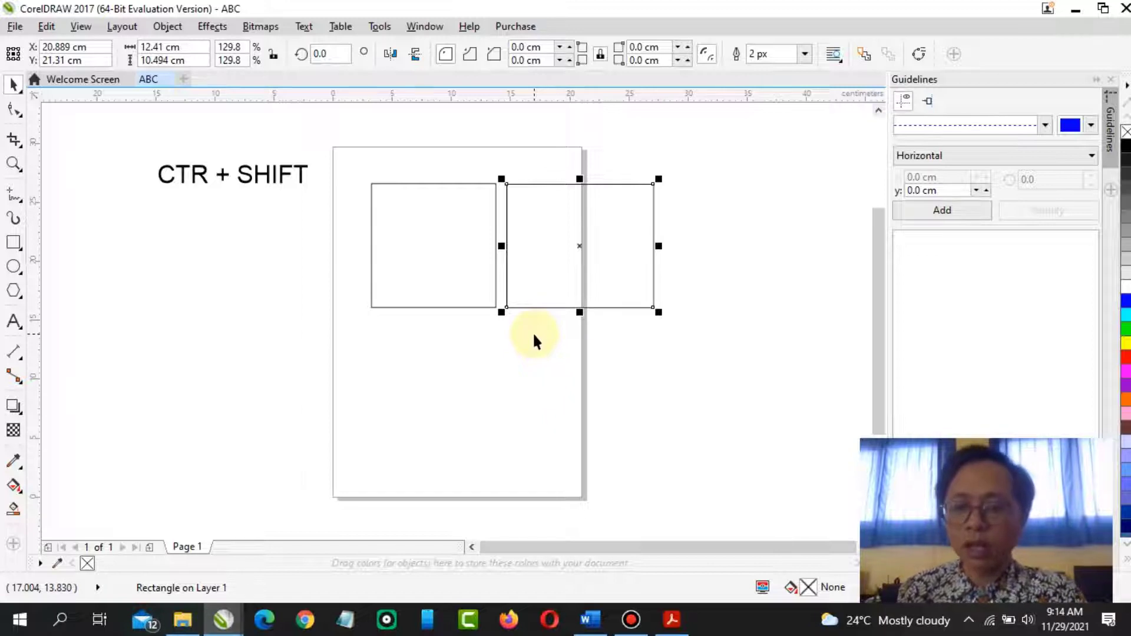
Delete the square and the rectangle from the page
{"action": "left_click", "coordinate": [462, 274]}
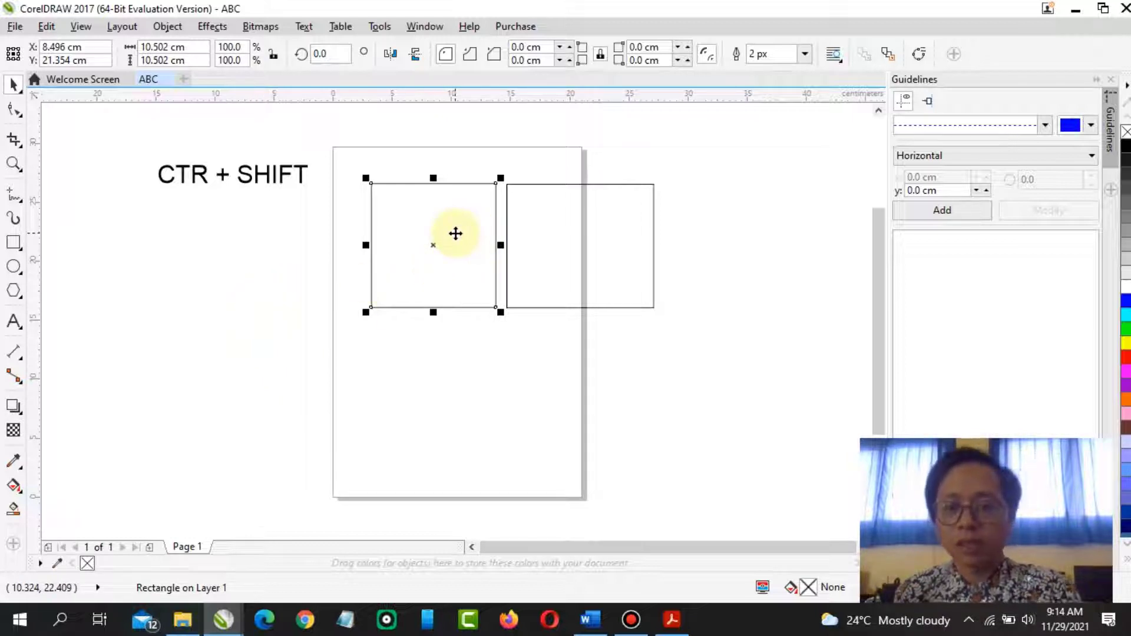
{"action": "key", "text": "Delete"}
{"action": "left_click", "coordinate": [514, 242]}
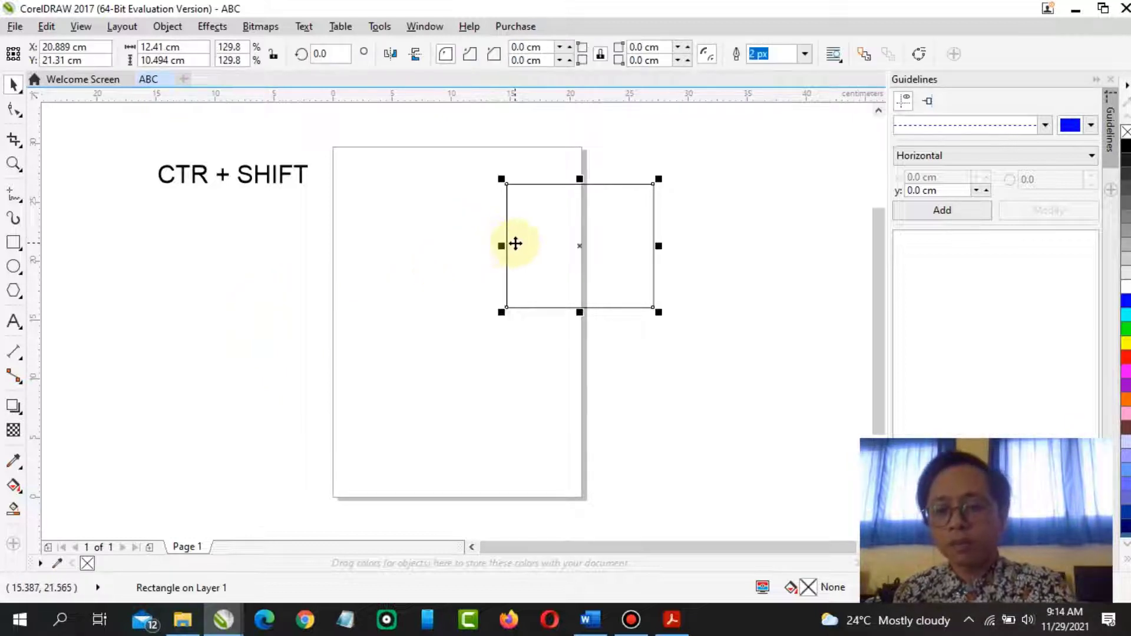
{"action": "key", "text": "Delete"}
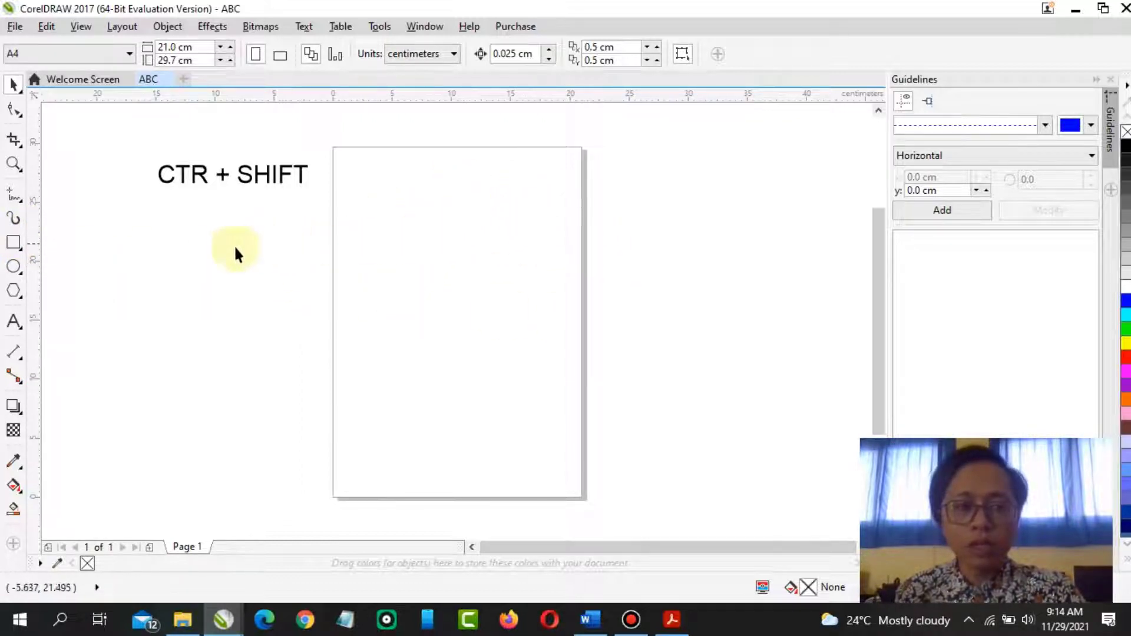
Edit the text label with the Text tool to read "CTRL + SHIFT"
{"action": "left_click", "coordinate": [14, 244]}
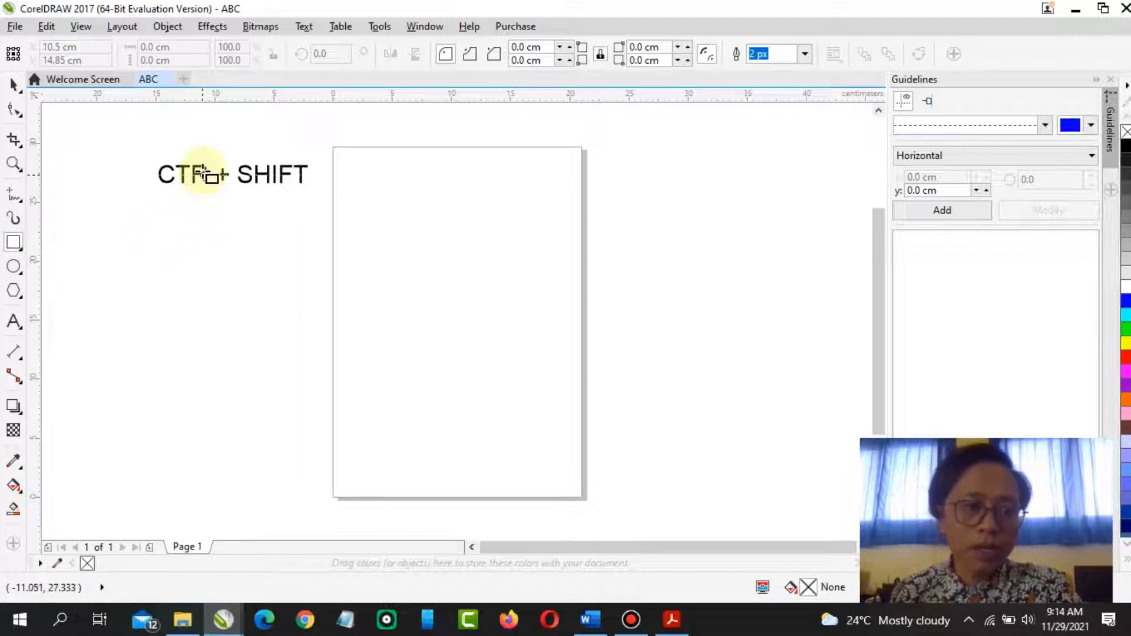
{"action": "left_click", "coordinate": [12, 87]}
{"action": "left_click", "coordinate": [14, 321]}
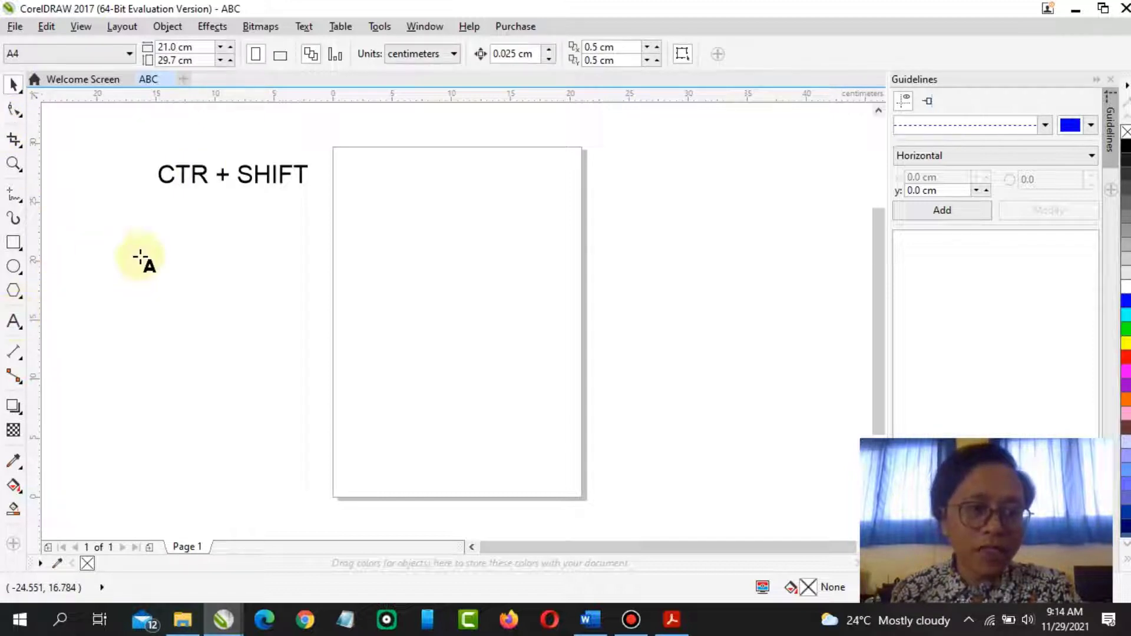
{"action": "left_click", "coordinate": [201, 186]}
{"action": "left_click", "coordinate": [209, 186]}
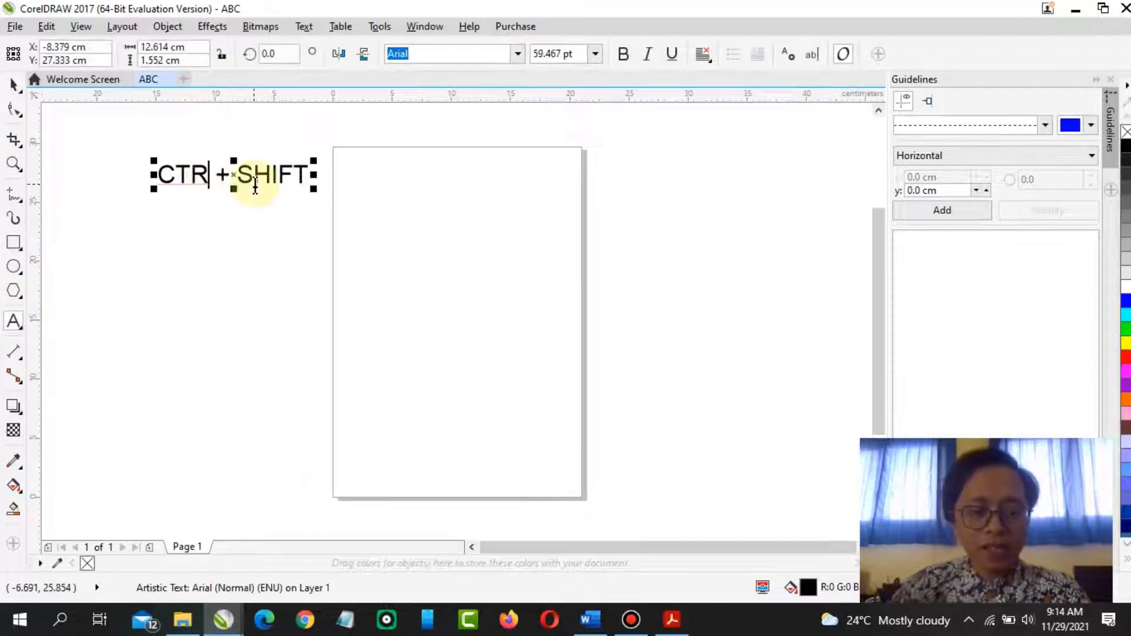
{"action": "type", "text": "L"}
{"action": "key", "text": "ctrl+space"}
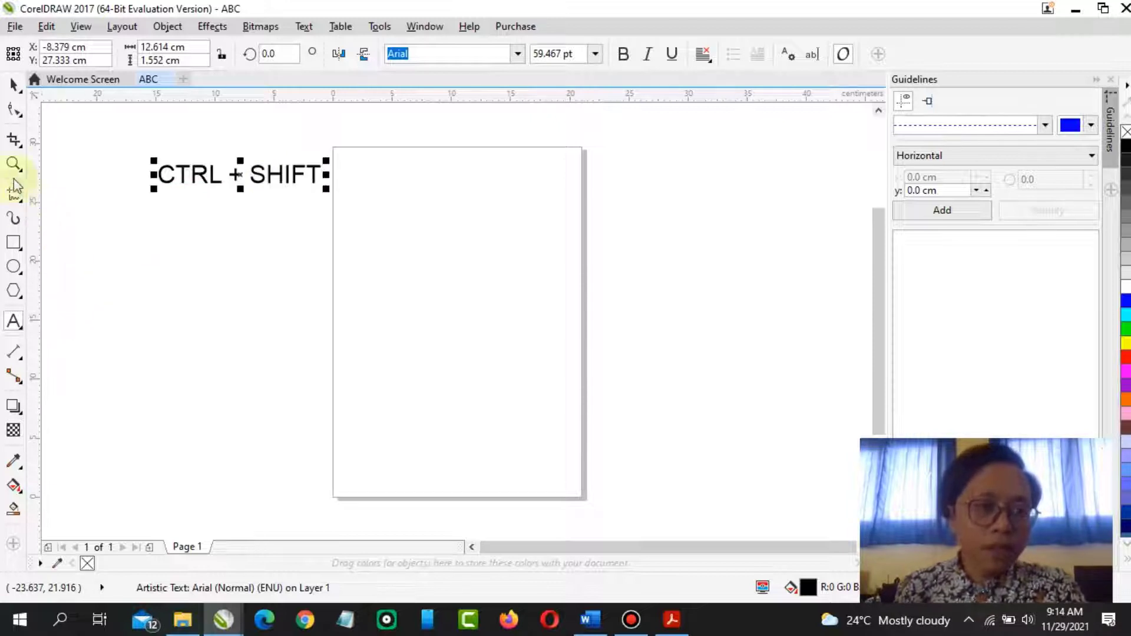
Draw a square about 12.4 cm with the Rectangle tool and move it onto the upper part of the page
{"action": "left_click", "coordinate": [14, 244]}
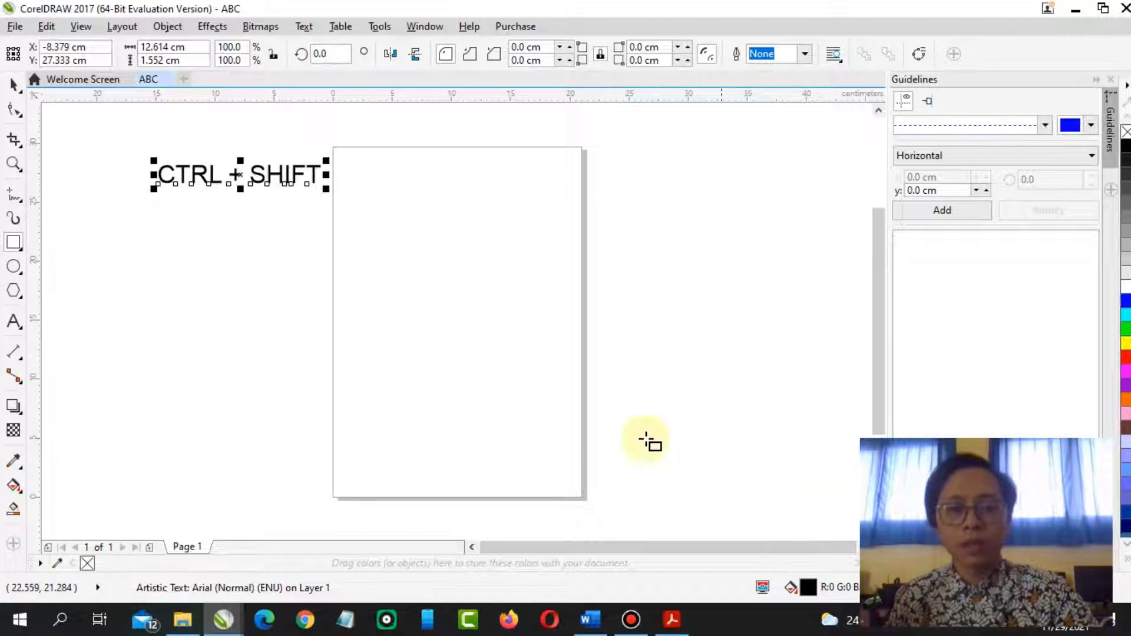
{"action": "left_click_drag", "start_coordinate": [417, 184], "coordinate": [490, 255]}
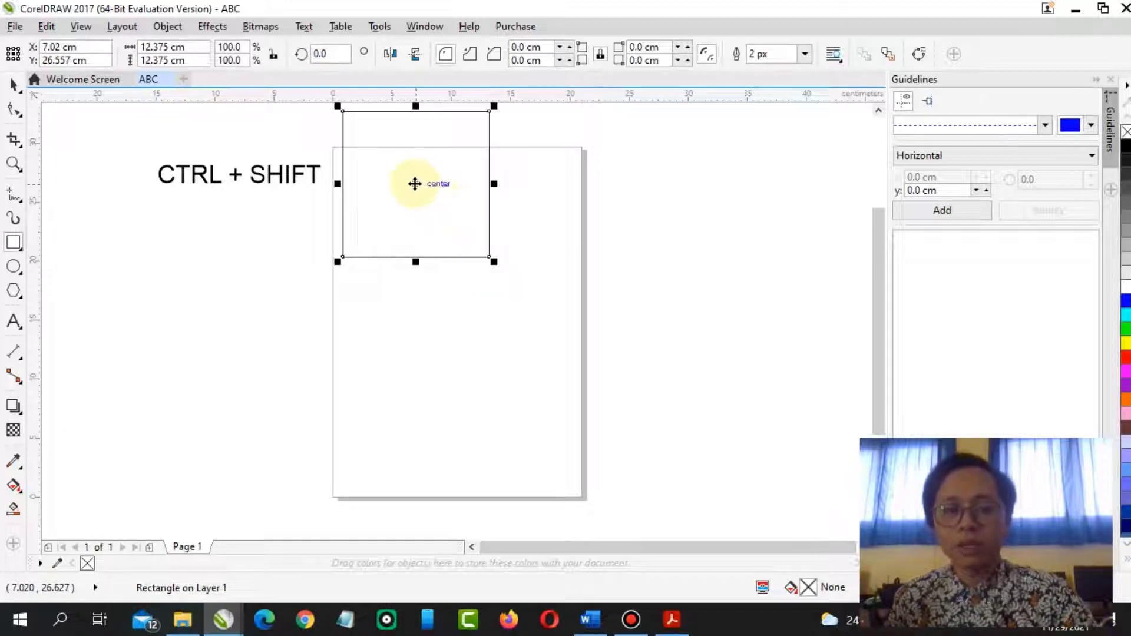
{"action": "left_click_drag", "start_coordinate": [417, 192], "coordinate": [452, 264]}
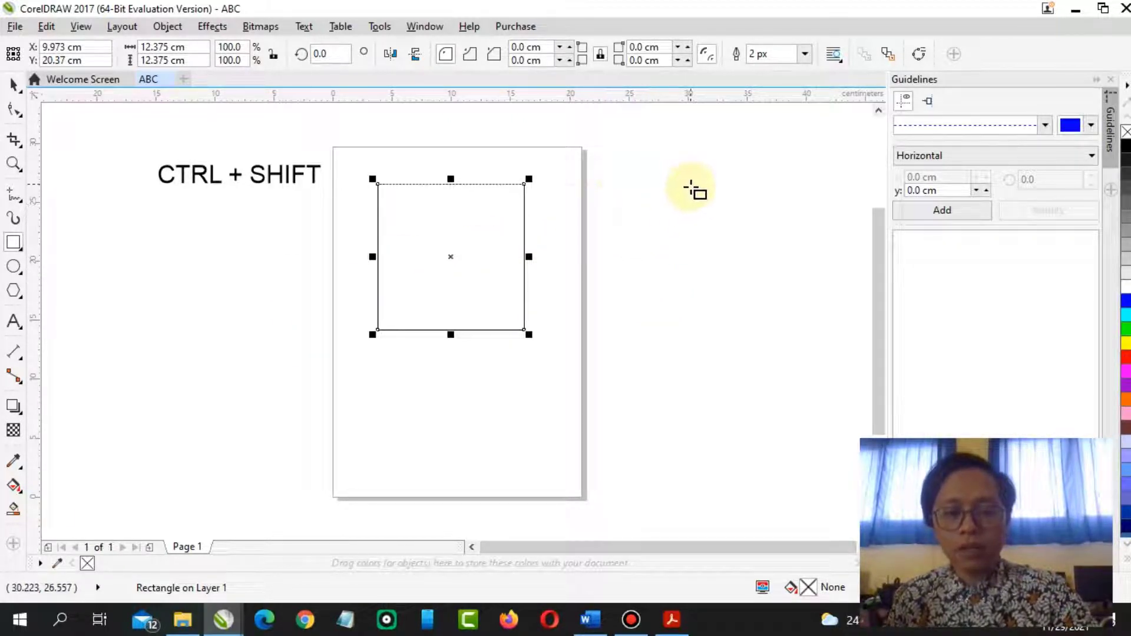
Draw a second square about 12.4 cm beside the page and delete it
{"action": "left_click_drag", "start_coordinate": [649, 185], "coordinate": [698, 256]}
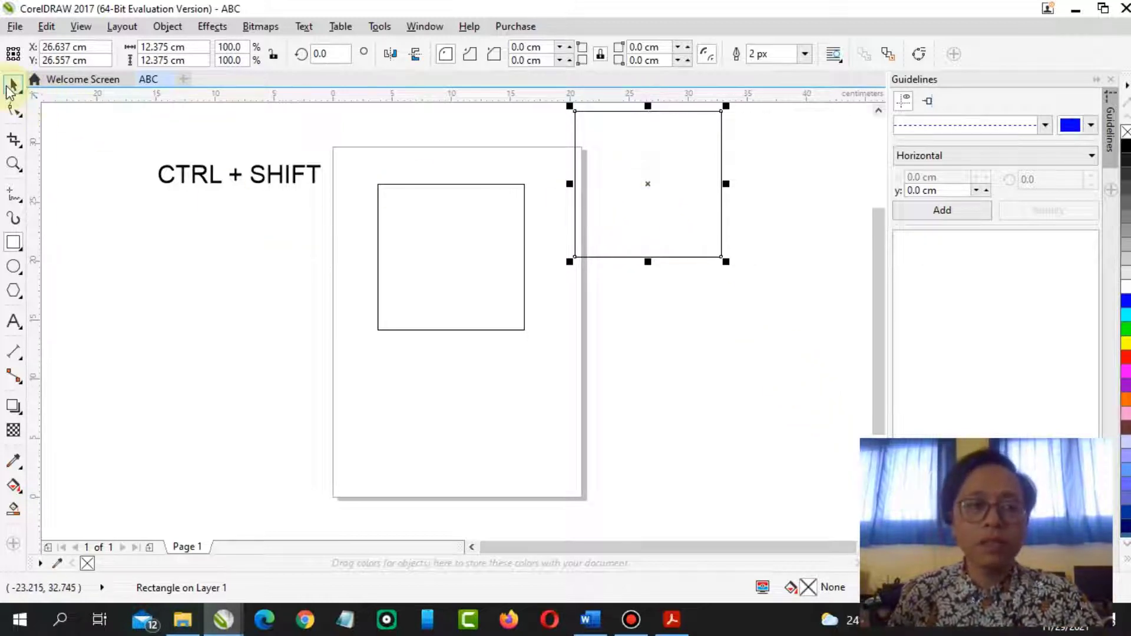
{"action": "left_click", "coordinate": [14, 85]}
{"action": "left_click", "coordinate": [673, 222]}
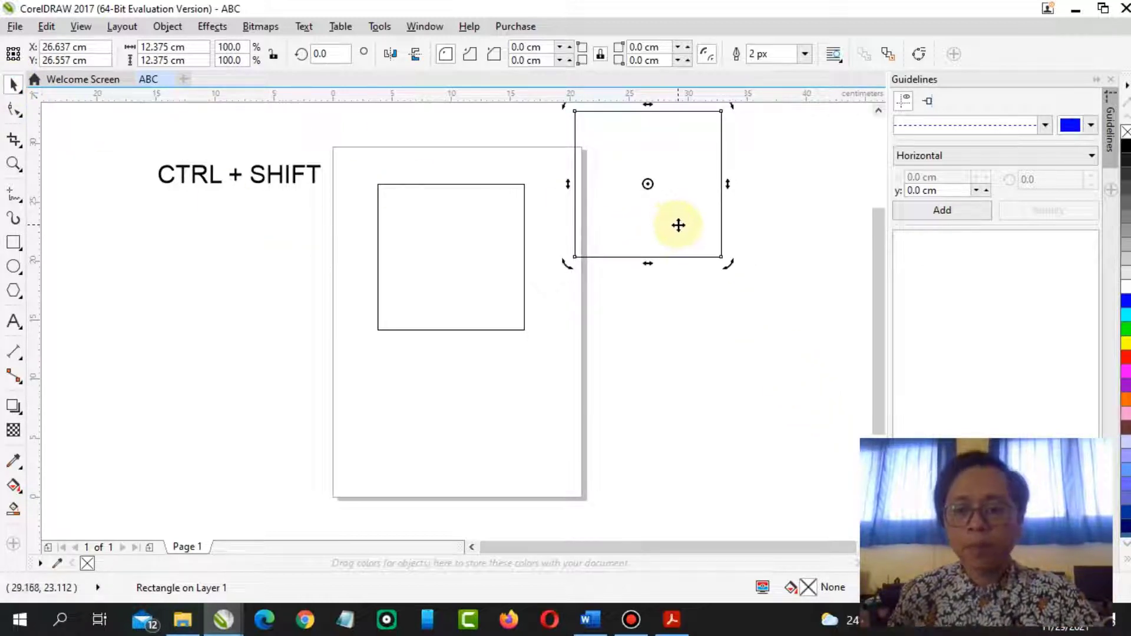
{"action": "key", "text": "Delete"}
Move the square off the page to the left, below the CTRL + SHIFT label
{"action": "left_click", "coordinate": [471, 271]}
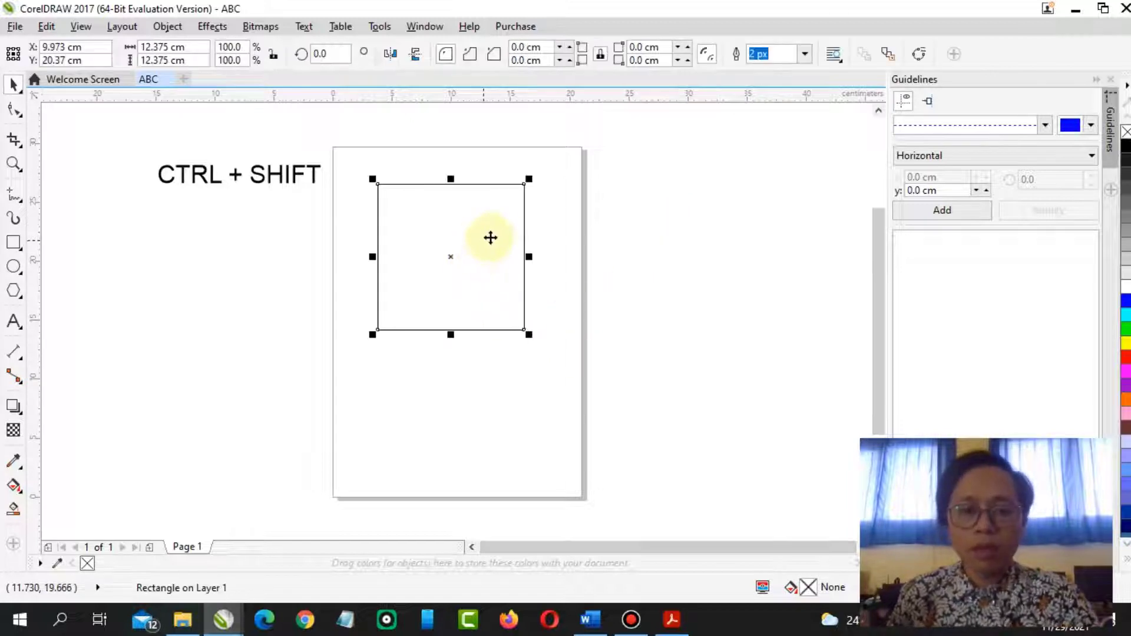
{"action": "left_click_drag", "start_coordinate": [490, 235], "coordinate": [290, 258]}
{"action": "left_click", "coordinate": [528, 296]}
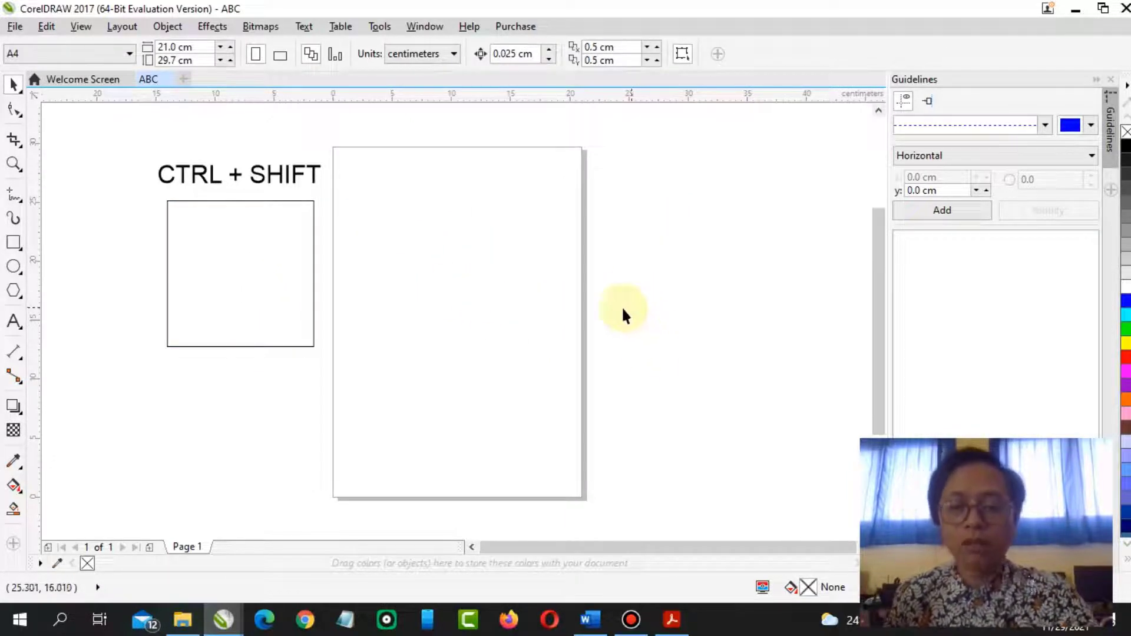
Read the square and circle drawing instructions in the PDF module
{"action": "left_click", "coordinate": [672, 619]}
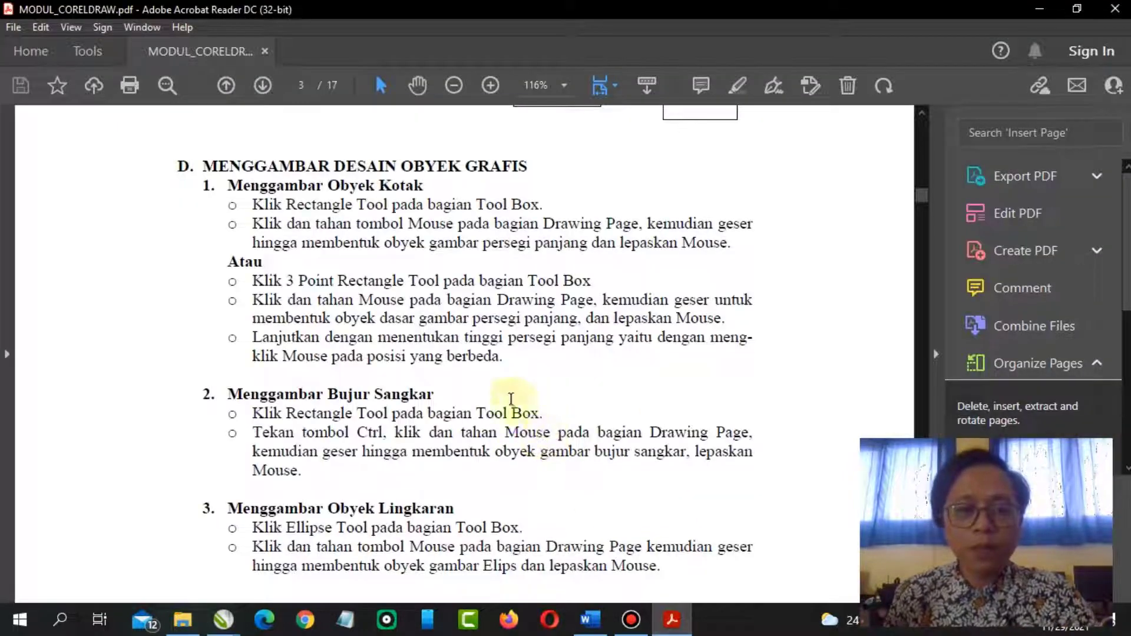
{"action": "scroll", "coordinate": [511, 400], "scroll_direction": "down", "scroll_amount": 5}
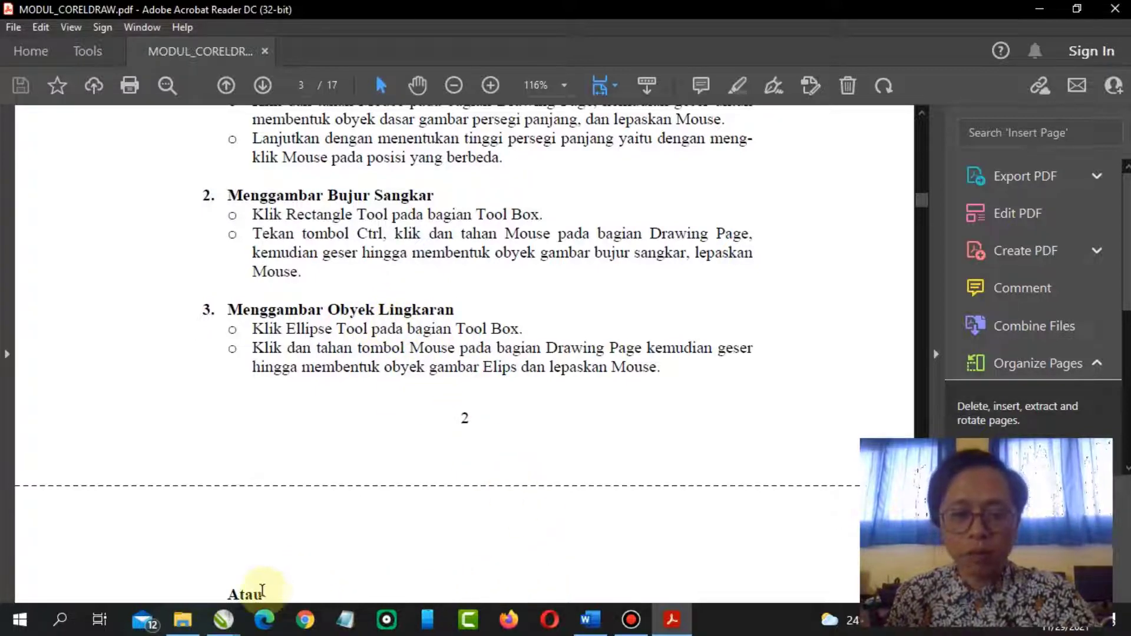
{"action": "mouse_move", "coordinate": [225, 628]}
{"action": "left_click", "coordinate": [290, 550]}
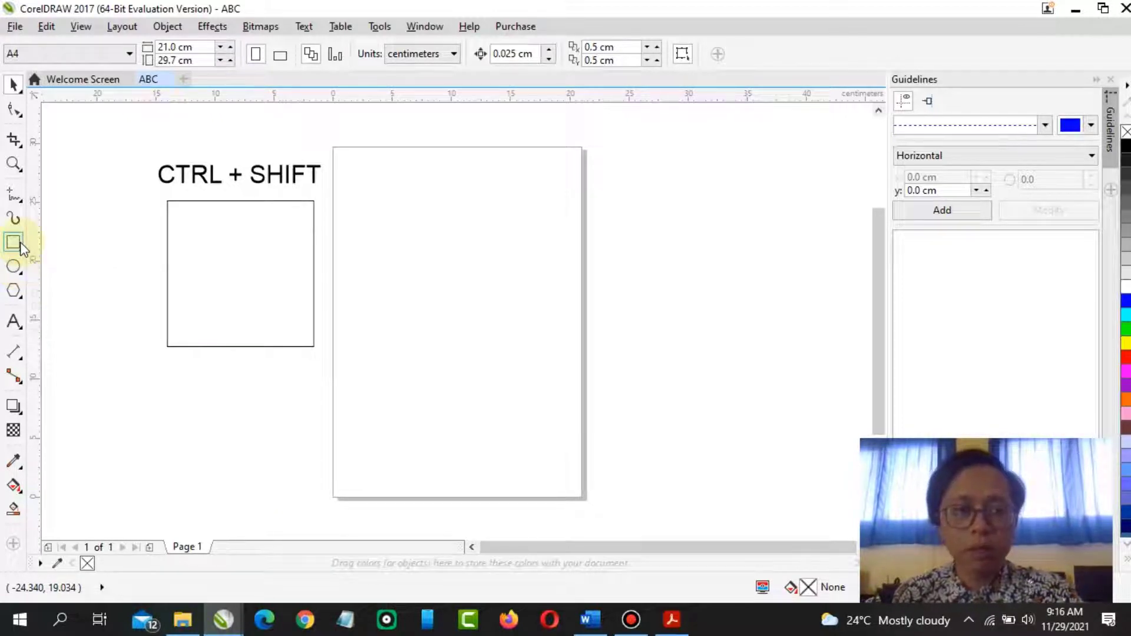
Draw an ellipse about 13.7 x 13.6 cm on the upper part of the page with the Ellipse tool
{"action": "left_click", "coordinate": [16, 272]}
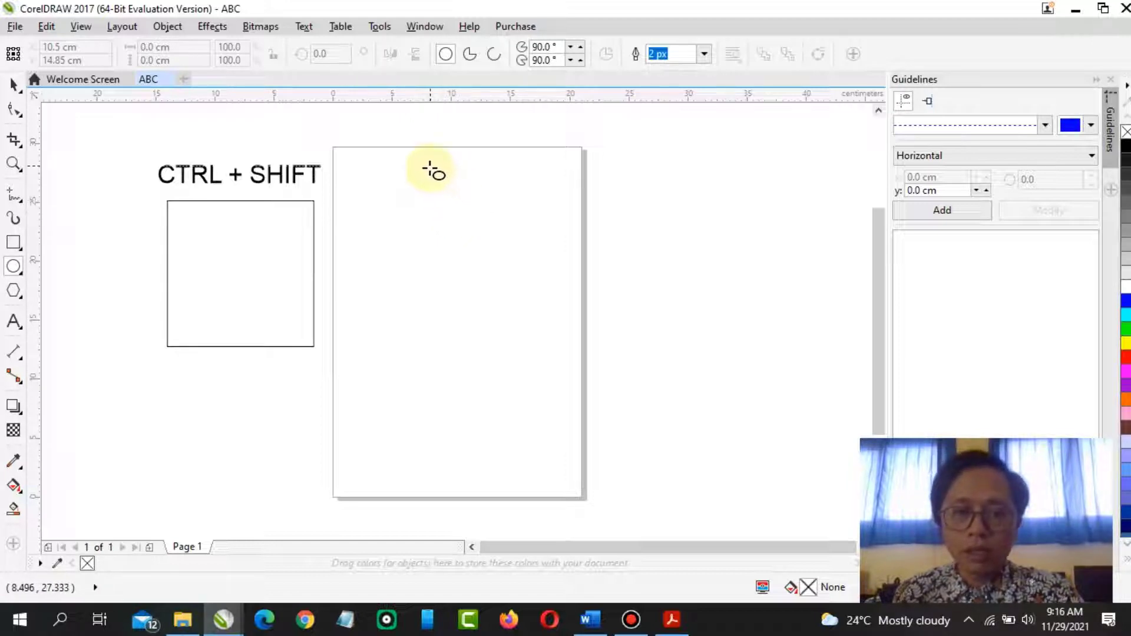
{"action": "left_click_drag", "start_coordinate": [414, 166], "coordinate": [581, 329]}
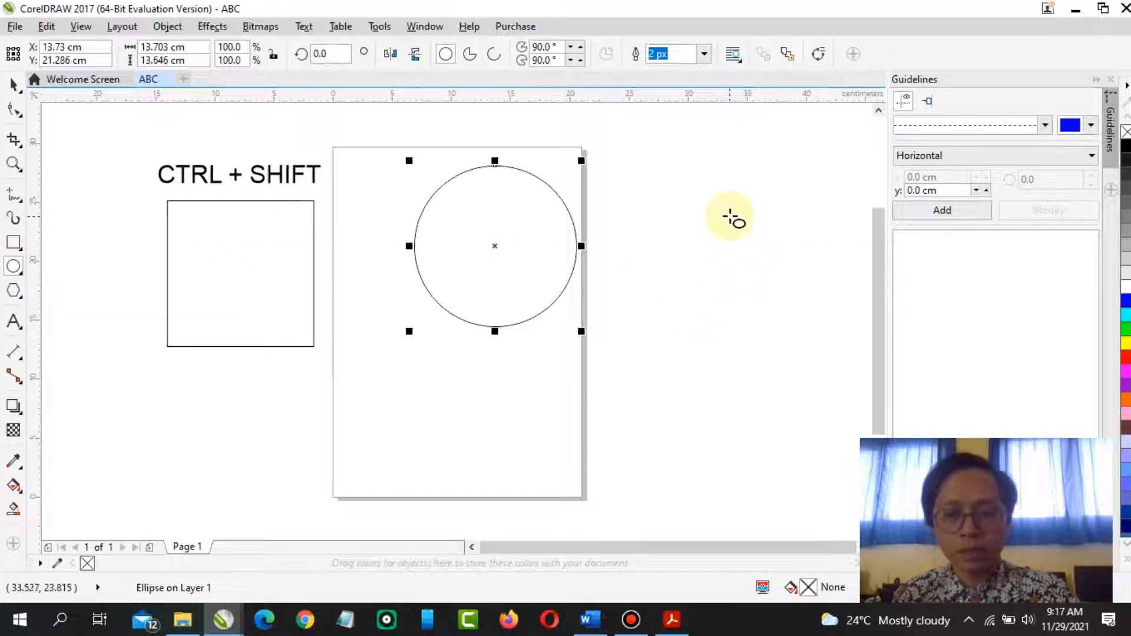
Draw a perfect circle about 15.2 cm to the right of the page
{"action": "left_click_drag", "start_coordinate": [727, 213], "coordinate": [777, 304]}
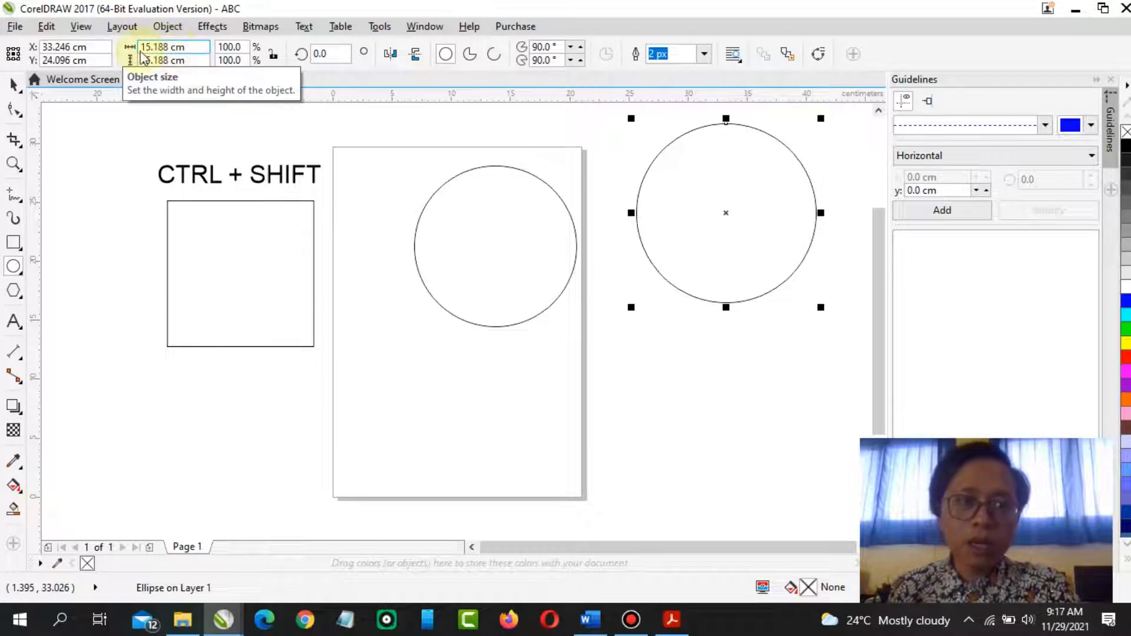
{"action": "left_click", "coordinate": [191, 47]}
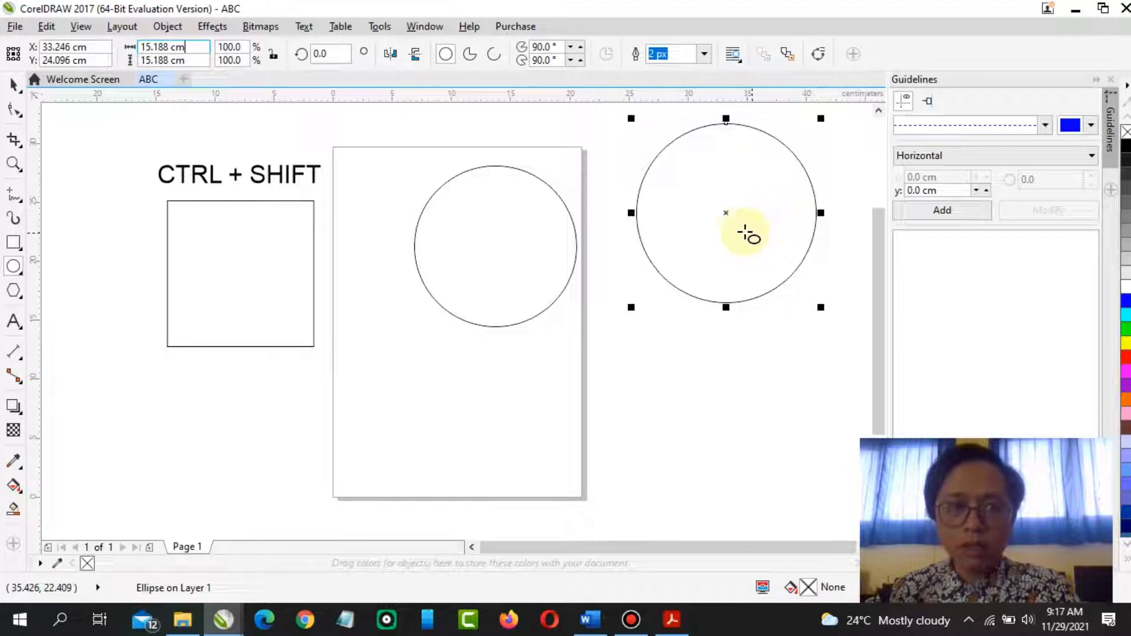
Select the ellipse on the page and delete it
{"action": "left_click", "coordinate": [13, 84]}
{"action": "left_click", "coordinate": [421, 202]}
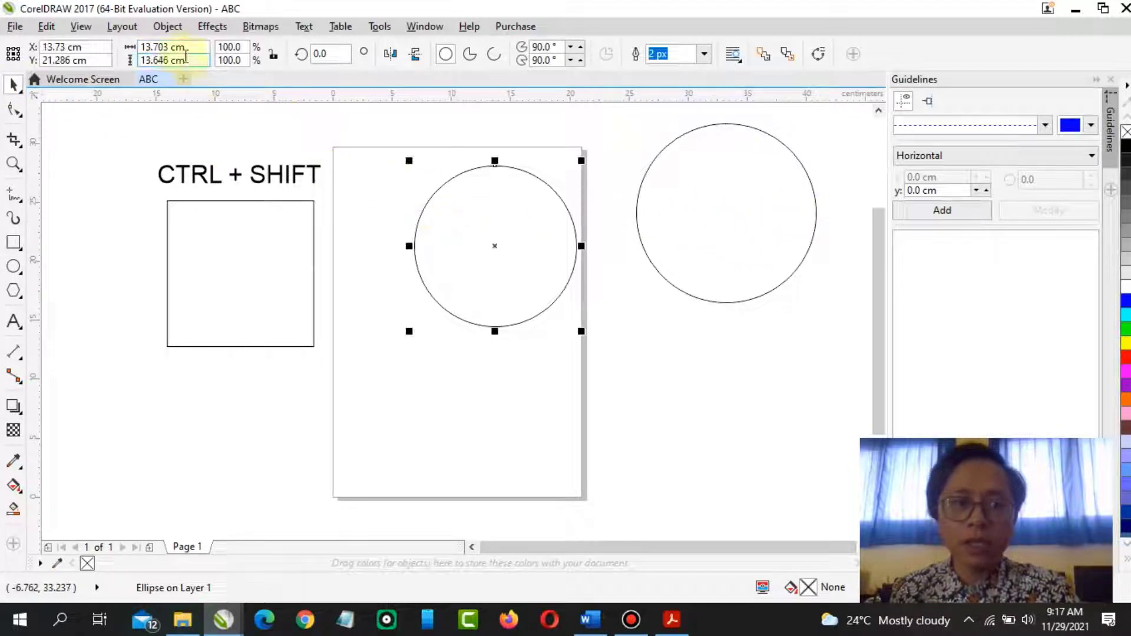
{"action": "left_click", "coordinate": [179, 60]}
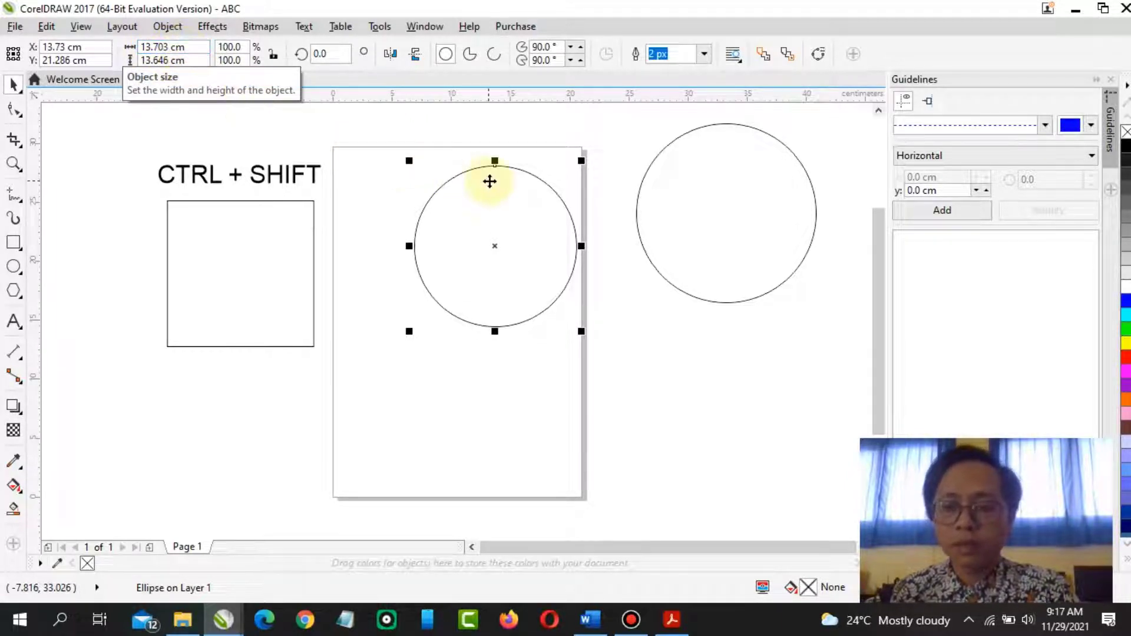
{"action": "key", "text": "Delete"}
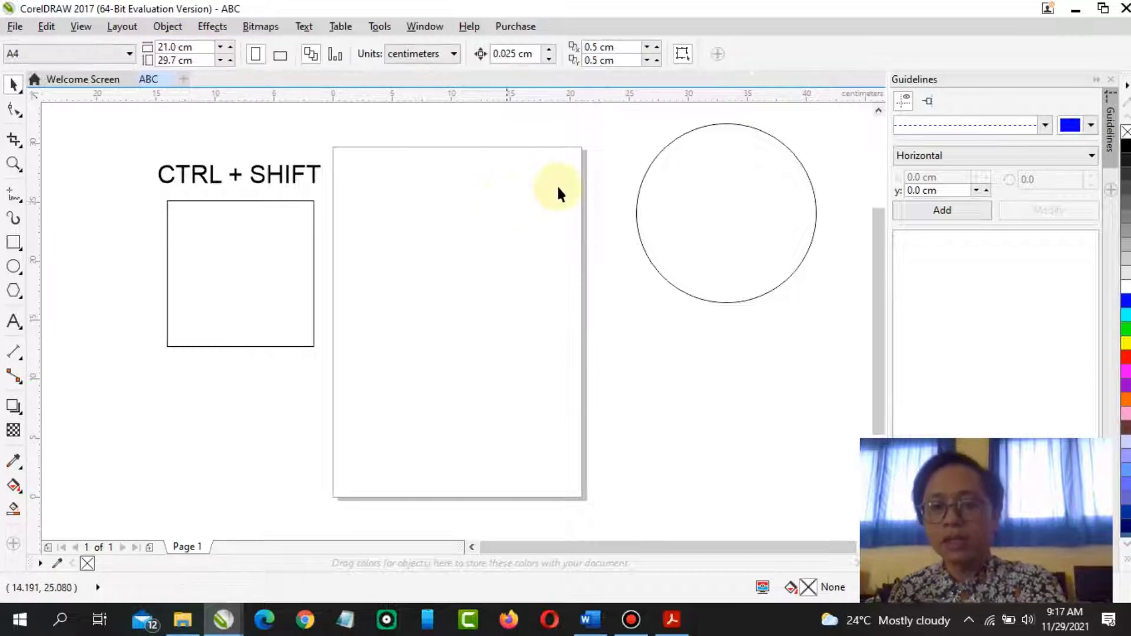
Shrink the circle to about 12.8 cm and place it left of the page below the square
{"action": "left_click", "coordinate": [735, 198]}
{"action": "left_click_drag", "start_coordinate": [760, 169], "coordinate": [531, 206]}
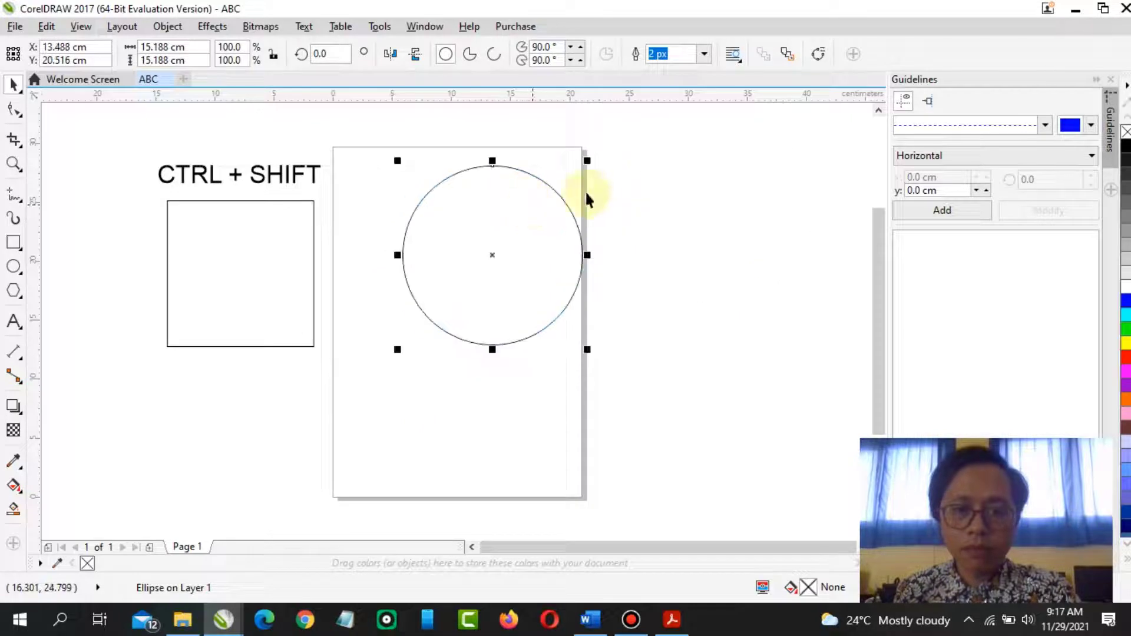
{"action": "left_click_drag", "start_coordinate": [582, 161], "coordinate": [554, 194]}
{"action": "left_click_drag", "start_coordinate": [520, 248], "coordinate": [257, 434]}
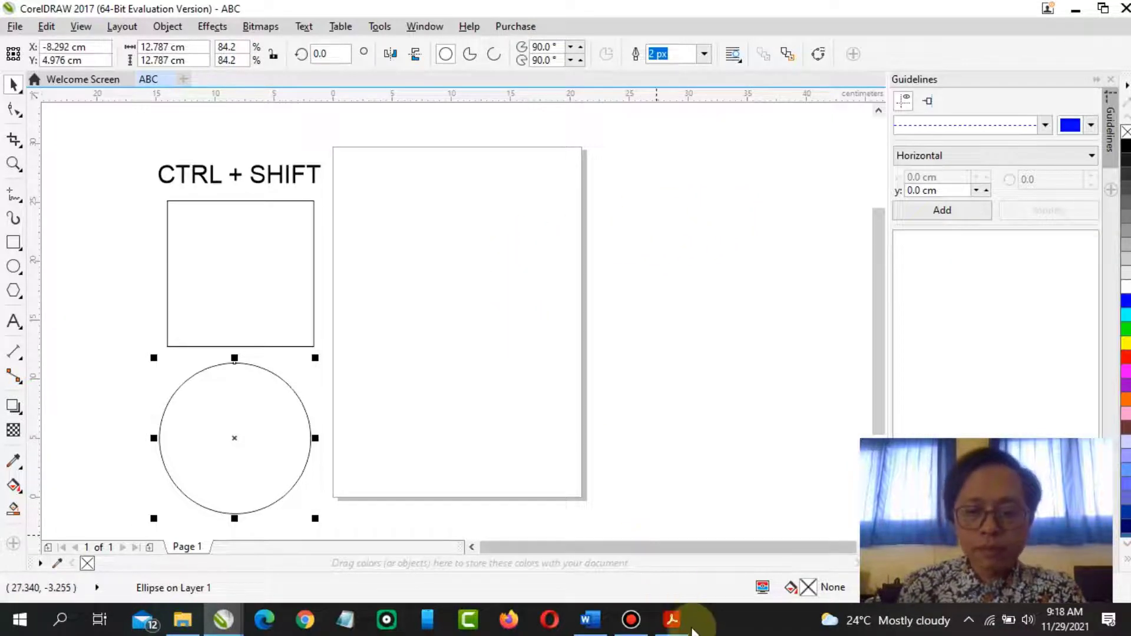
Read the circle, line and polygon instructions in the PDF module
{"action": "left_click", "coordinate": [671, 618]}
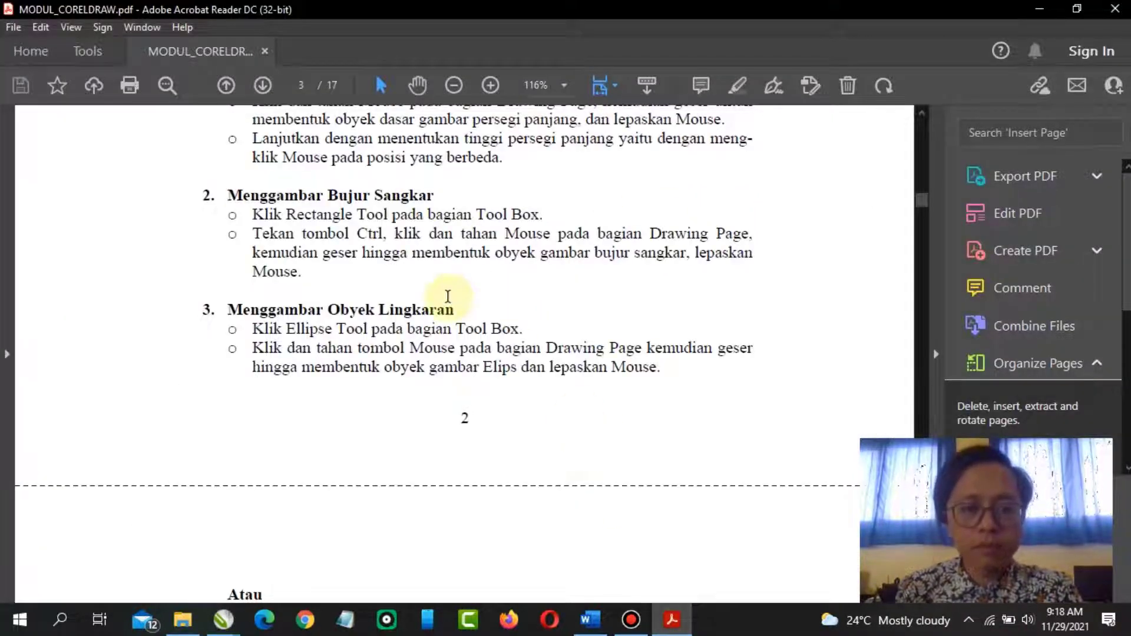
{"action": "scroll", "coordinate": [448, 296], "scroll_direction": "down", "scroll_amount": 6}
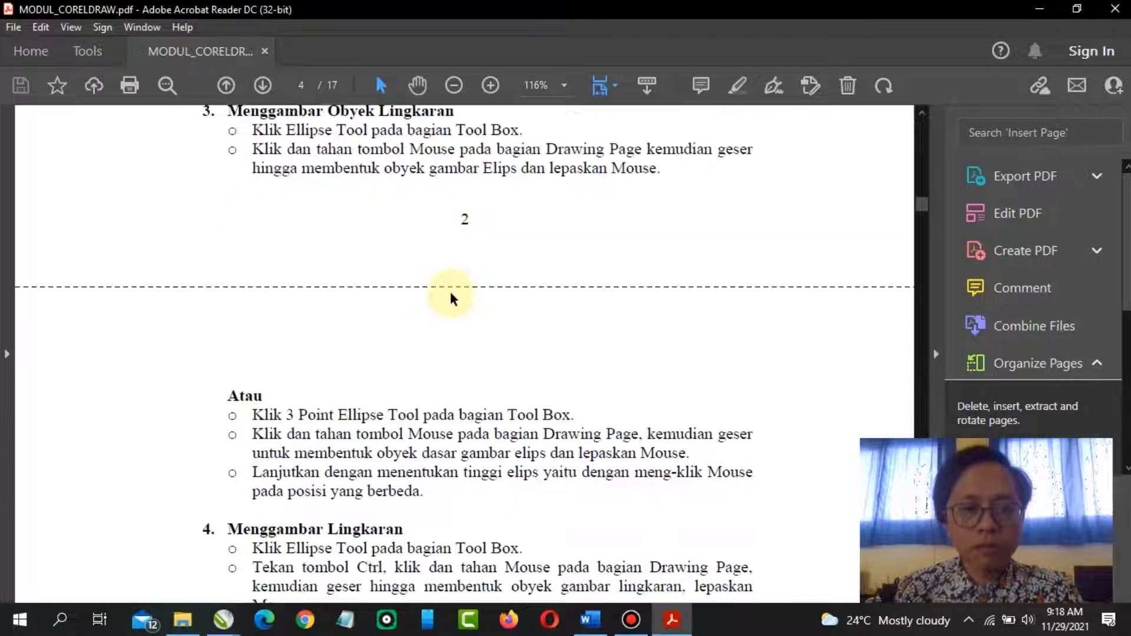
{"action": "scroll", "coordinate": [450, 291], "scroll_direction": "down", "scroll_amount": 3}
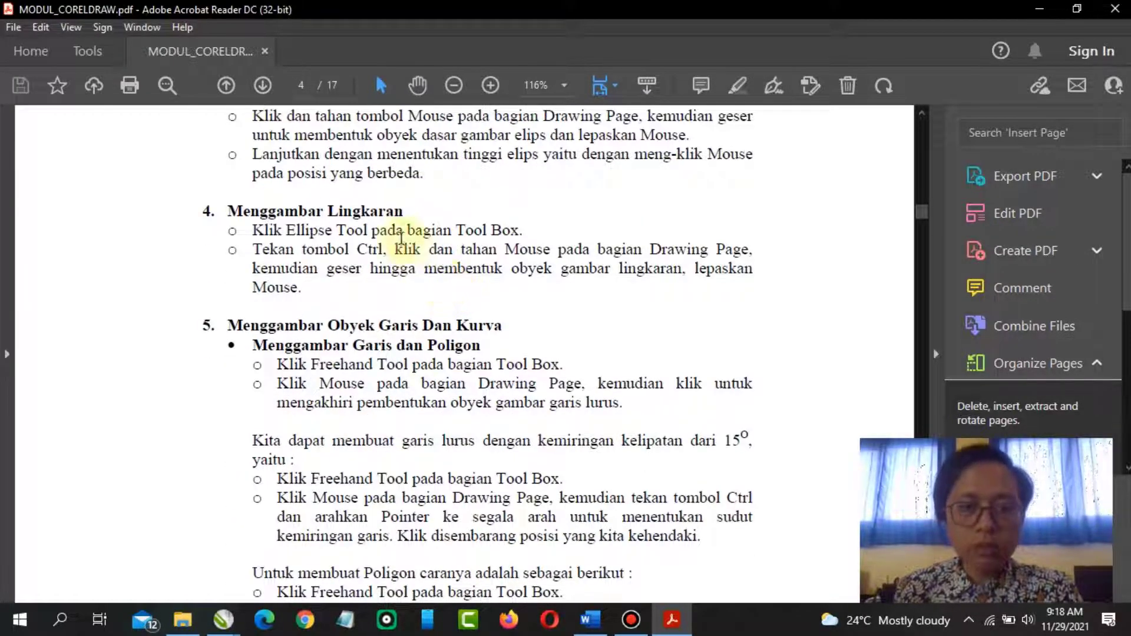
{"action": "scroll", "coordinate": [399, 228], "scroll_direction": "up", "scroll_amount": 2}
{"action": "scroll", "coordinate": [403, 230], "scroll_direction": "down", "scroll_amount": 4}
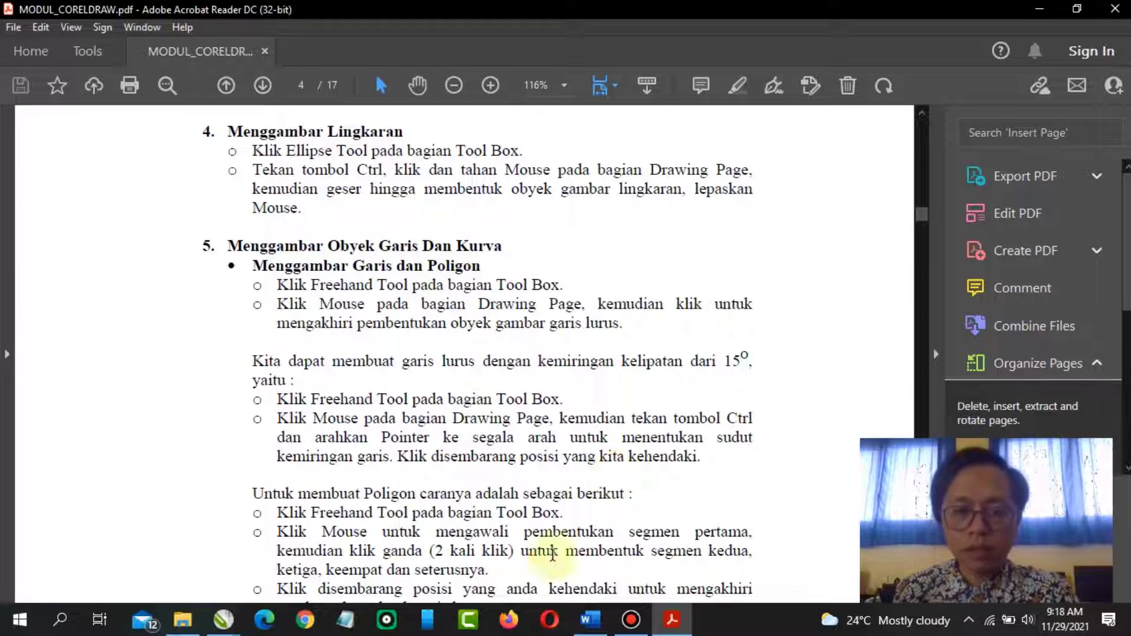
{"action": "mouse_move", "coordinate": [223, 619]}
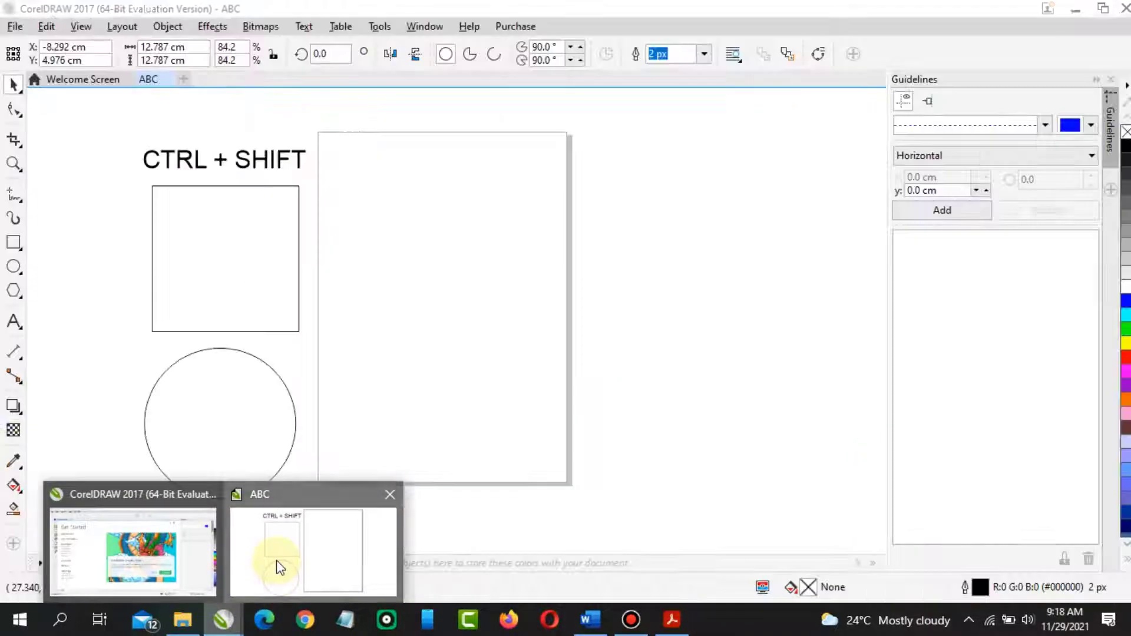
{"action": "left_click", "coordinate": [281, 567]}
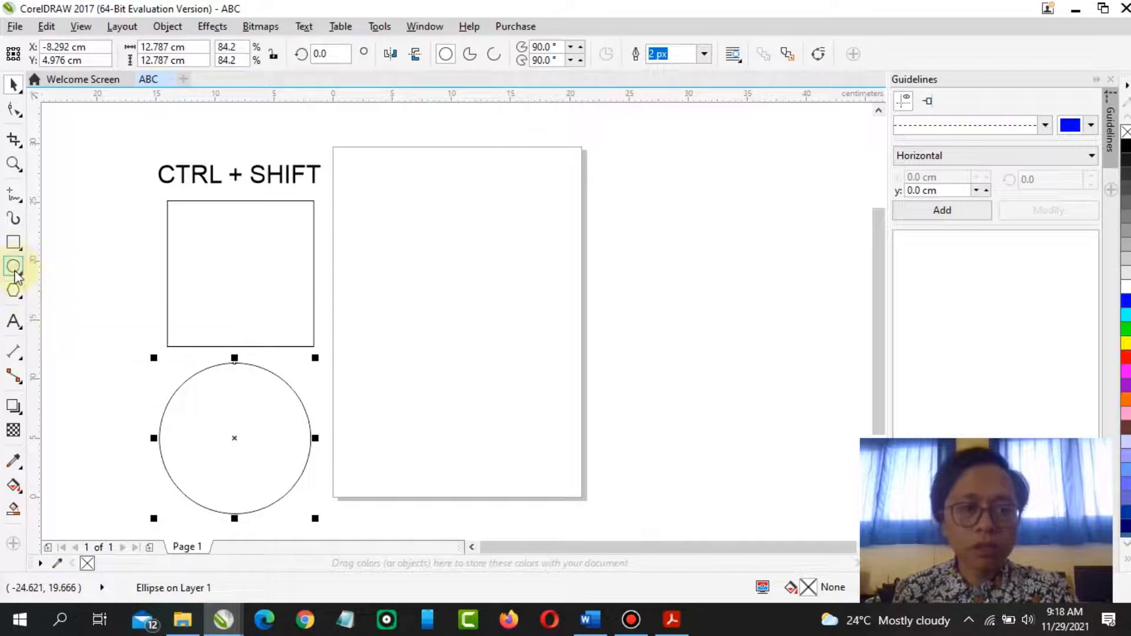
{"action": "left_click", "coordinate": [13, 290]}
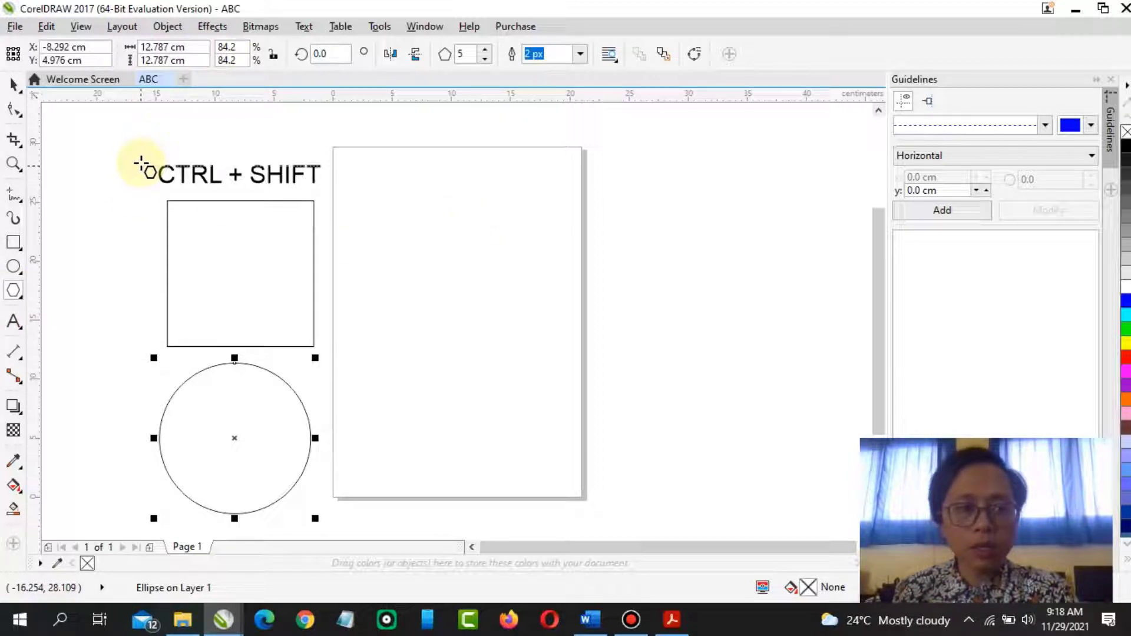
{"action": "left_click", "coordinate": [671, 619]}
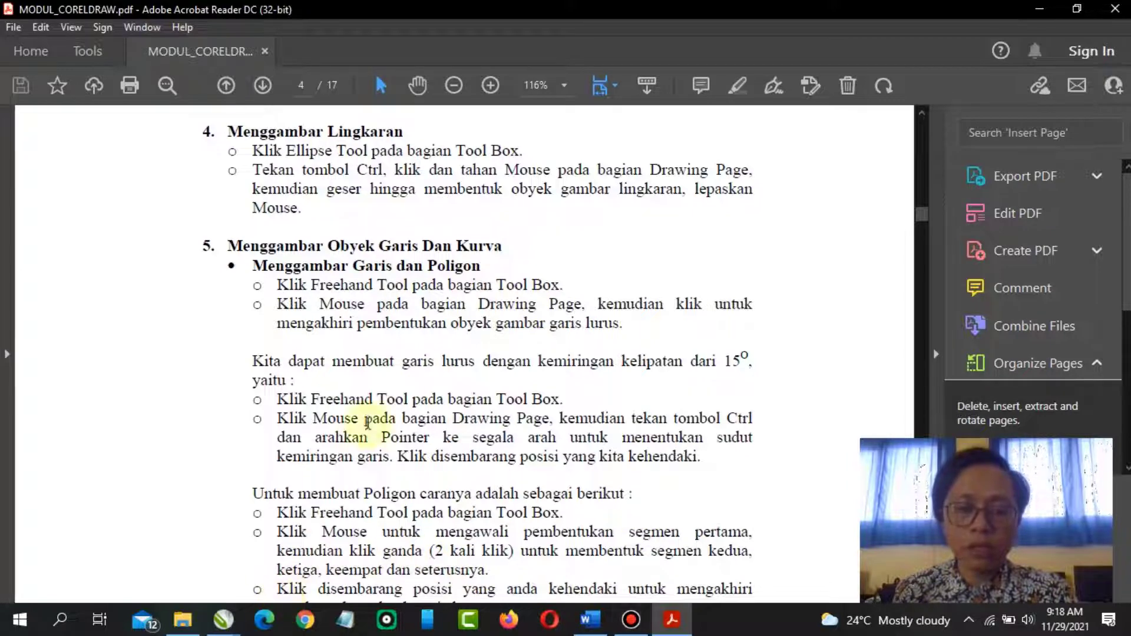
{"action": "left_click", "coordinate": [234, 626]}
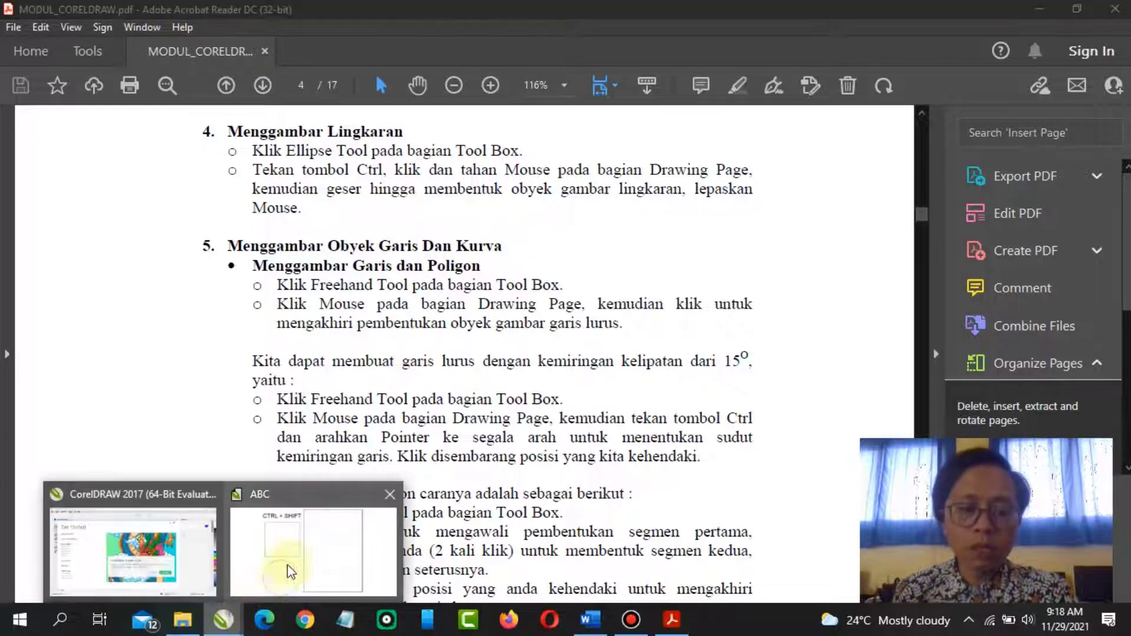
{"action": "left_click", "coordinate": [287, 569]}
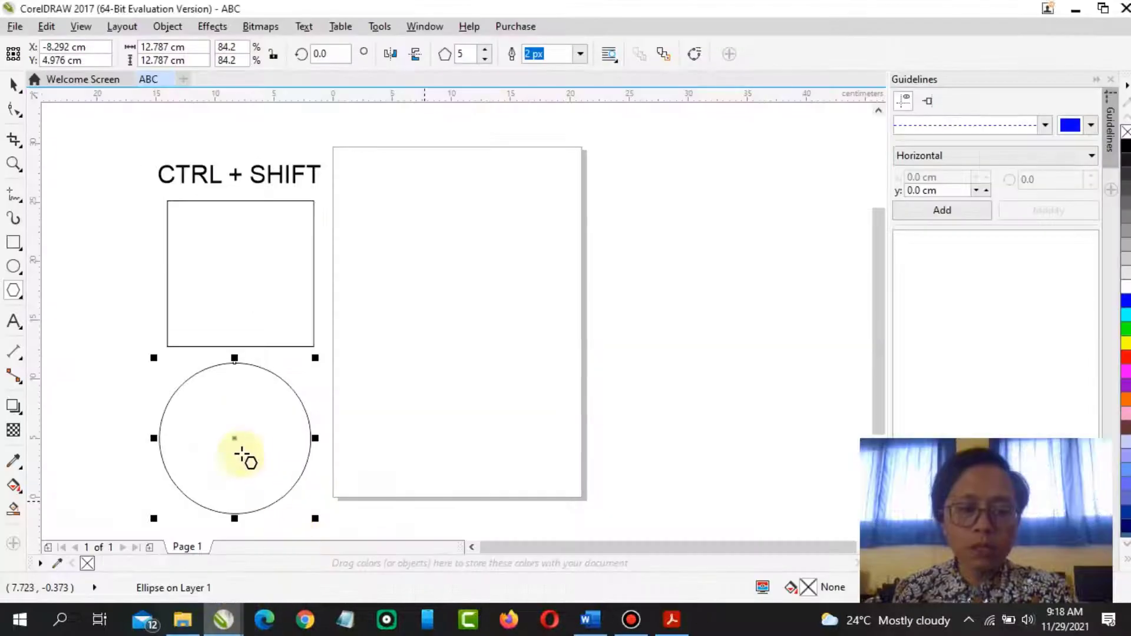
Draw a line about 11.3 cm near the top of the page with the Freehand tool
{"action": "left_click", "coordinate": [22, 203]}
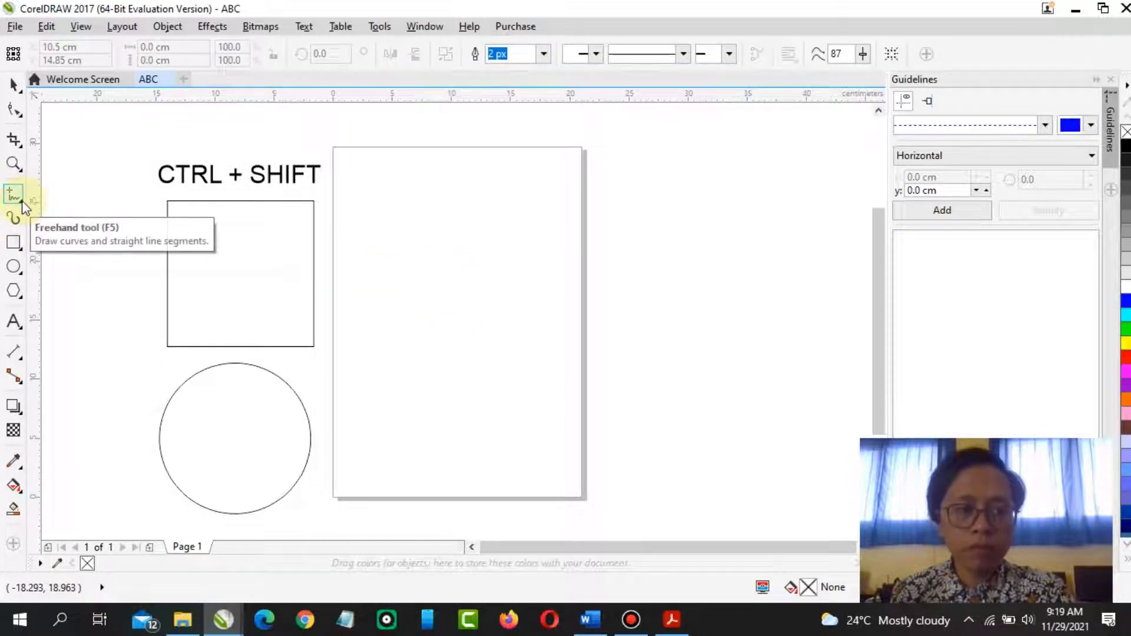
{"action": "left_click_drag", "start_coordinate": [386, 197], "coordinate": [521, 209]}
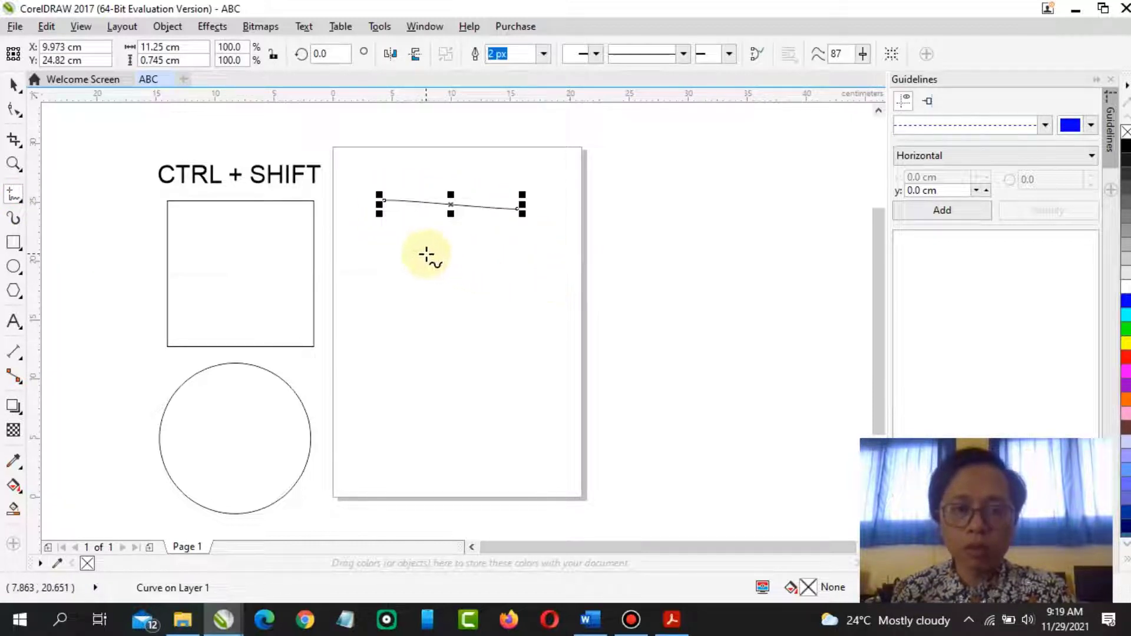
{"action": "left_click", "coordinate": [672, 620]}
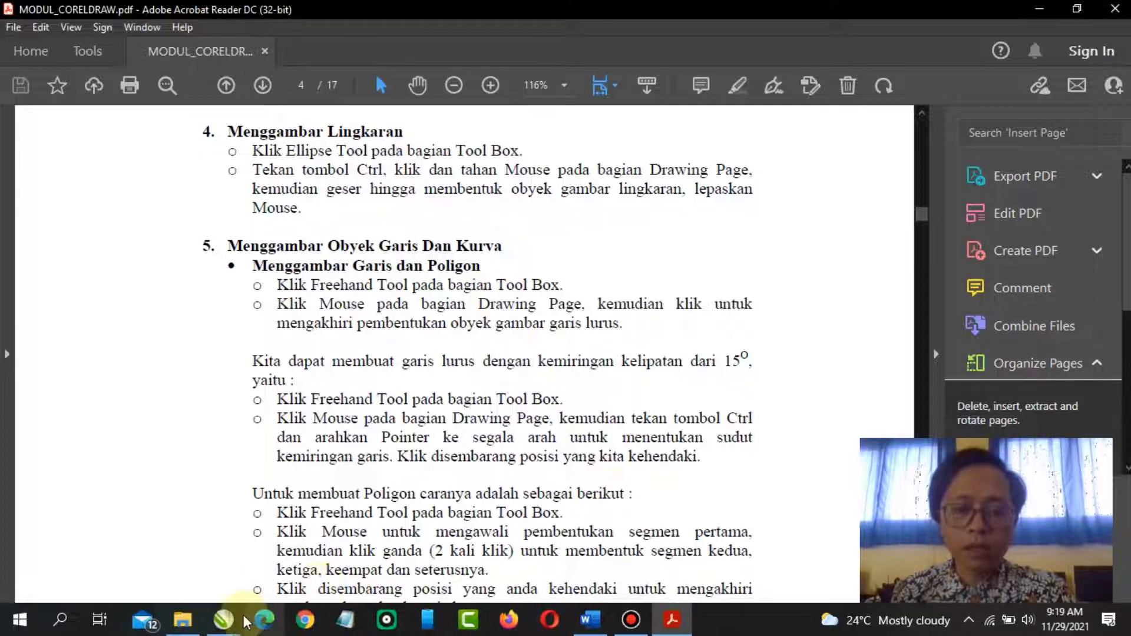
{"action": "mouse_move", "coordinate": [223, 618]}
{"action": "left_click", "coordinate": [273, 575]}
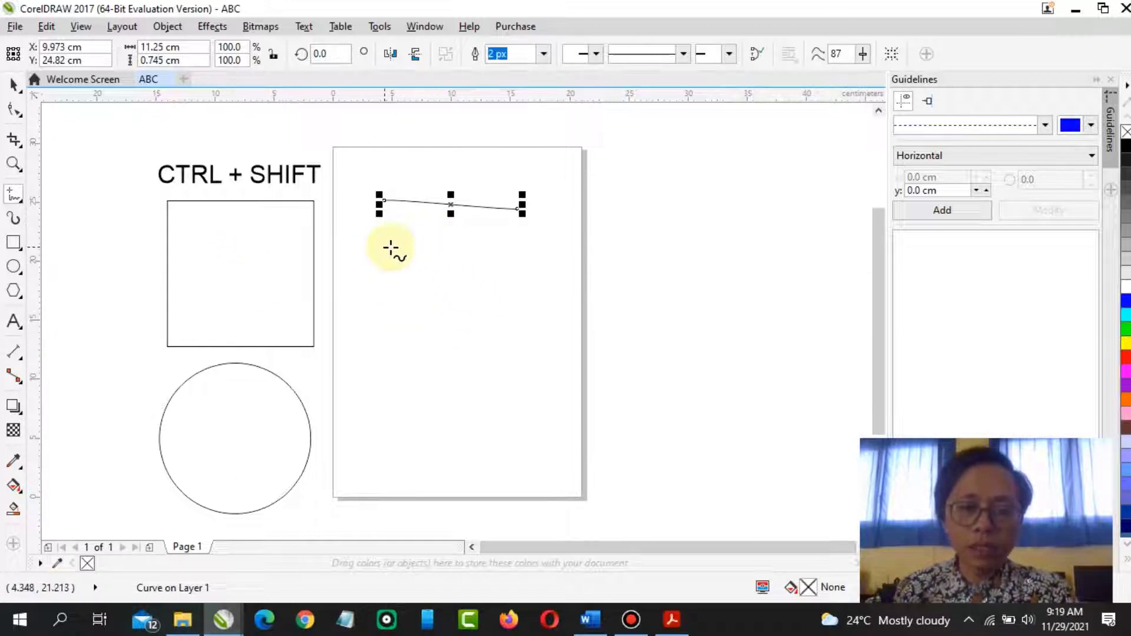
Draw a second line about 14.1 cm long below the first one
{"action": "left_click_drag", "start_coordinate": [384, 249], "coordinate": [551, 263]}
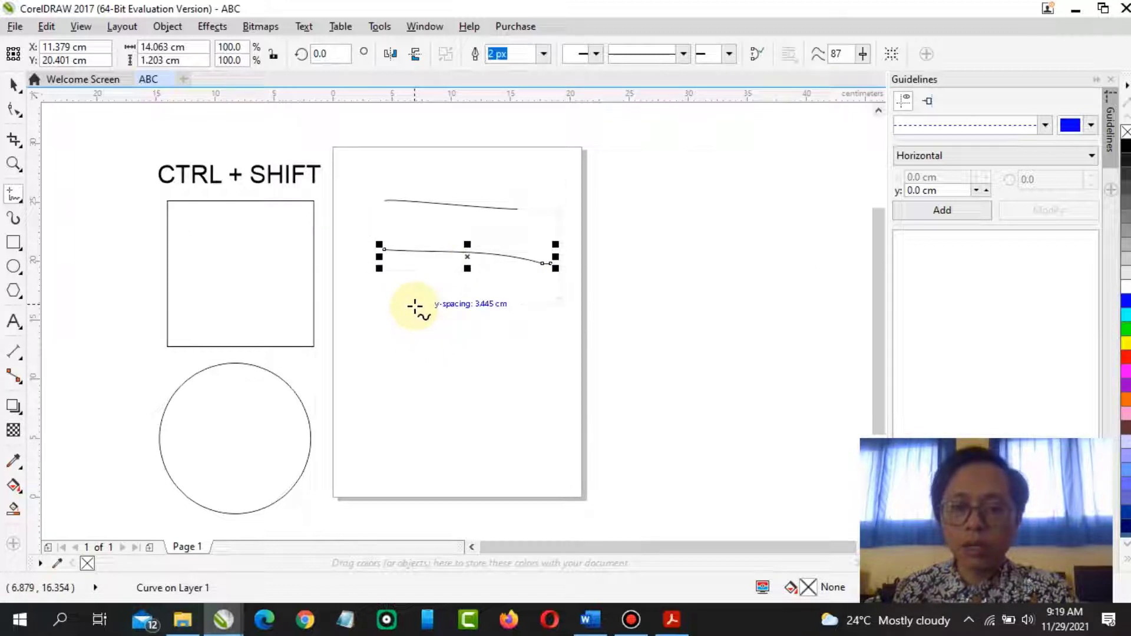
{"action": "mouse_move", "coordinate": [415, 306]}
{"action": "left_mouse_down"}
{"action": "mouse_move", "coordinate": [506, 312]}
{"action": "mouse_move", "coordinate": [570, 372]}
{"action": "mouse_move", "coordinate": [507, 444]}
{"action": "mouse_move", "coordinate": [412, 432]}
{"action": "mouse_move", "coordinate": [354, 368]}
{"action": "mouse_move", "coordinate": [414, 304]}
{"action": "left_mouse_up"}
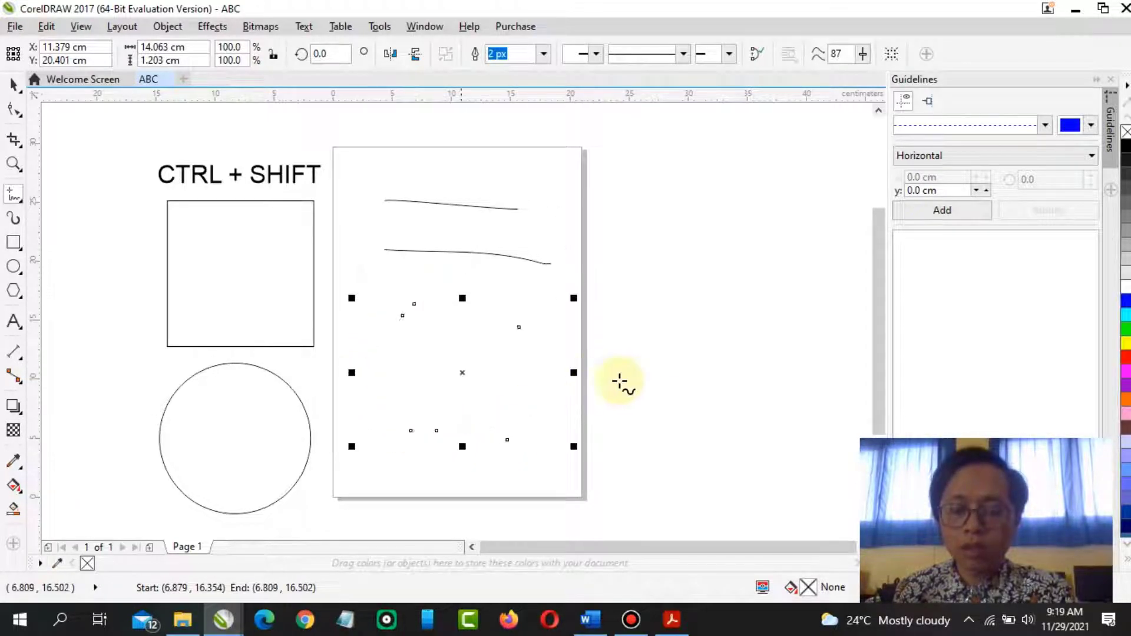
Move the closed freehand shape off the page to the right, beside the two lines
{"action": "left_click", "coordinate": [19, 87]}
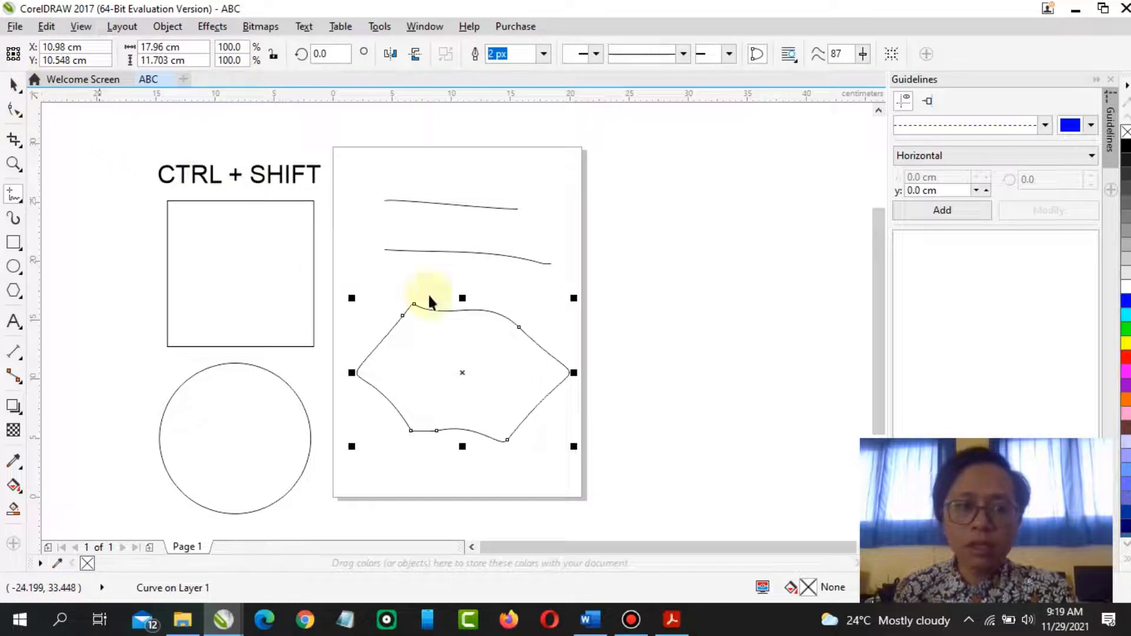
{"action": "left_click_drag", "start_coordinate": [510, 361], "coordinate": [701, 209]}
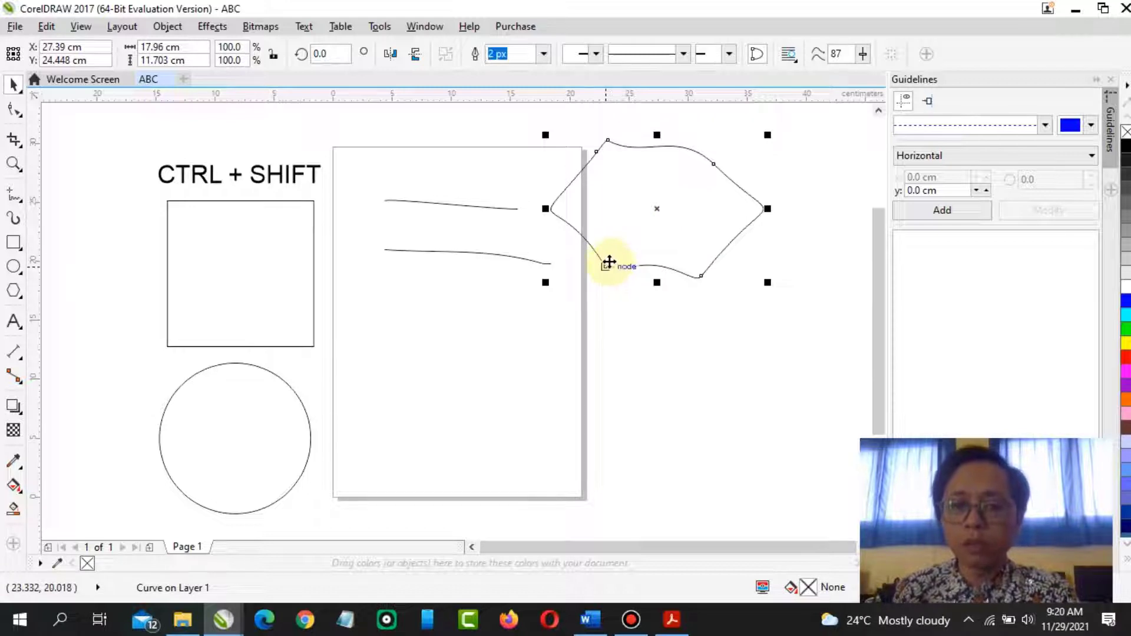
{"action": "left_click", "coordinate": [289, 235]}
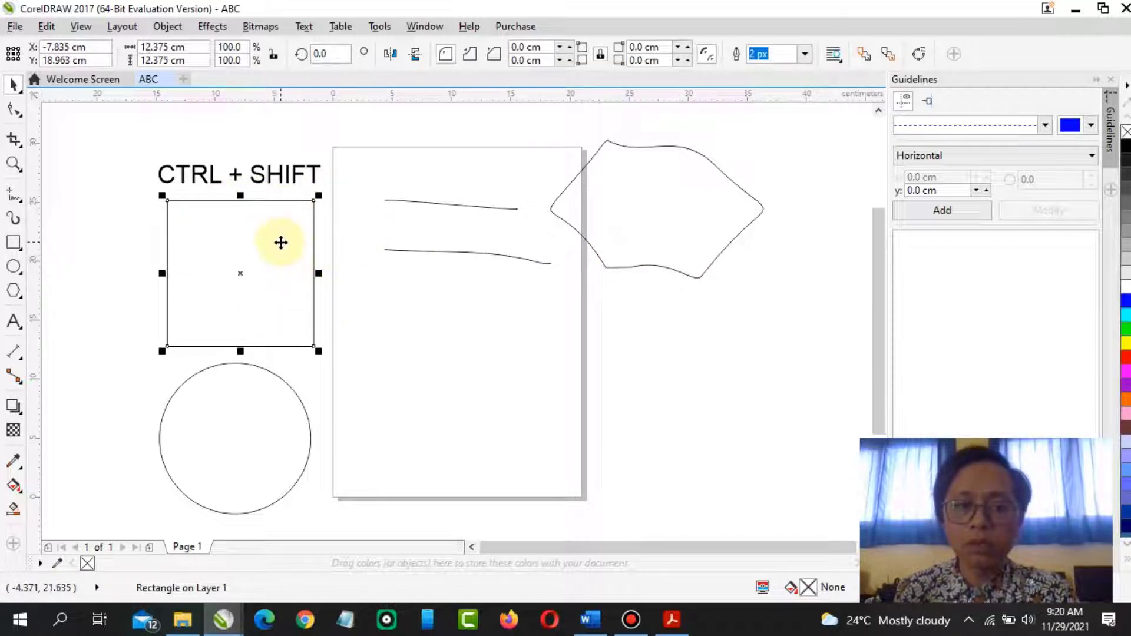
{"action": "left_click", "coordinate": [250, 393]}
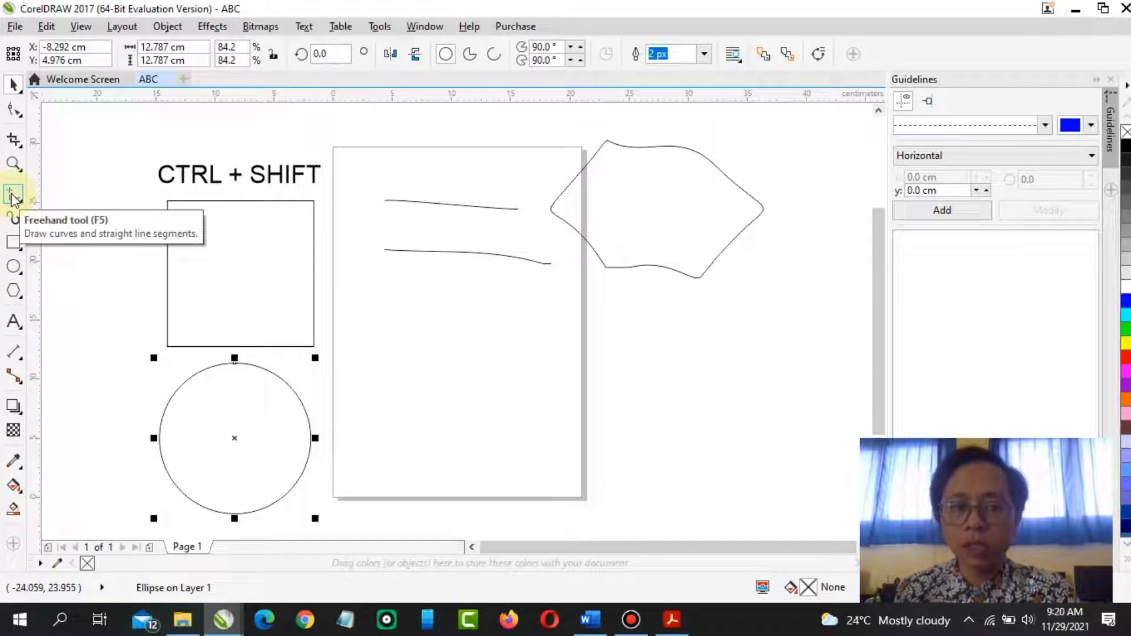
{"action": "left_click", "coordinate": [645, 243]}
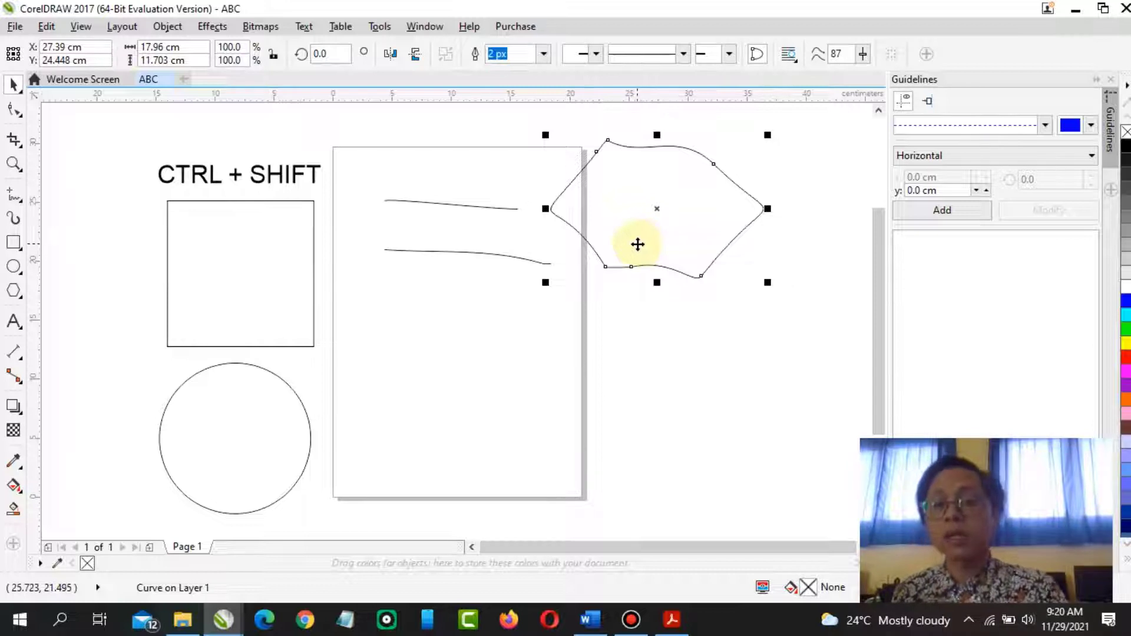
{"action": "left_click_drag", "start_coordinate": [683, 224], "coordinate": [706, 207]}
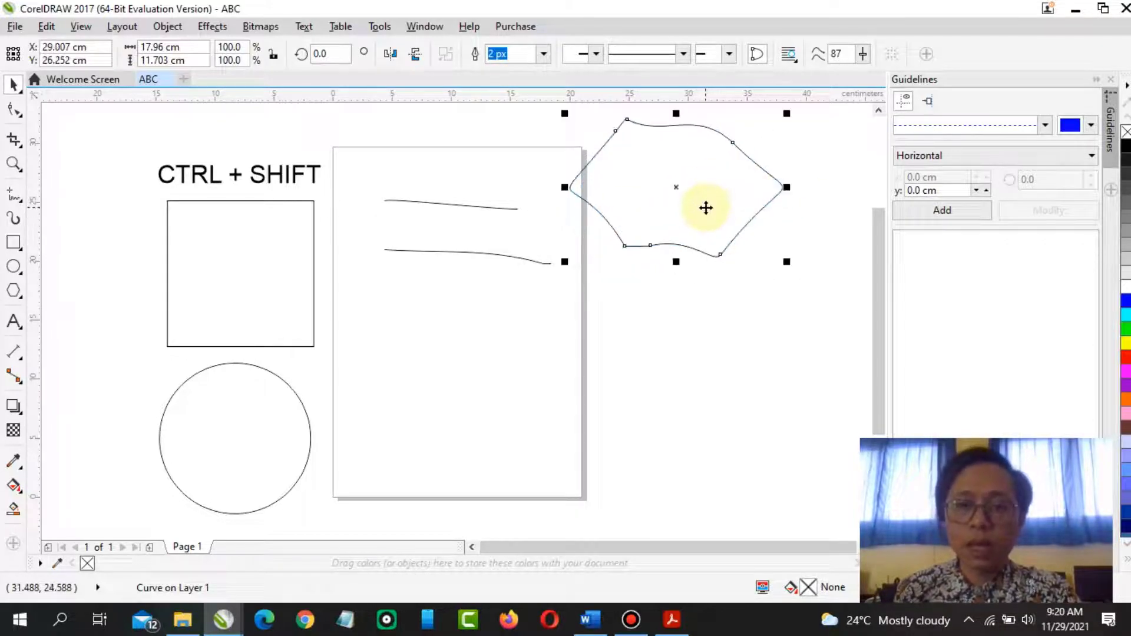
Compare the square and the freehand shape by switching between the Shape tool and the Pick tool
{"action": "left_click", "coordinate": [15, 111]}
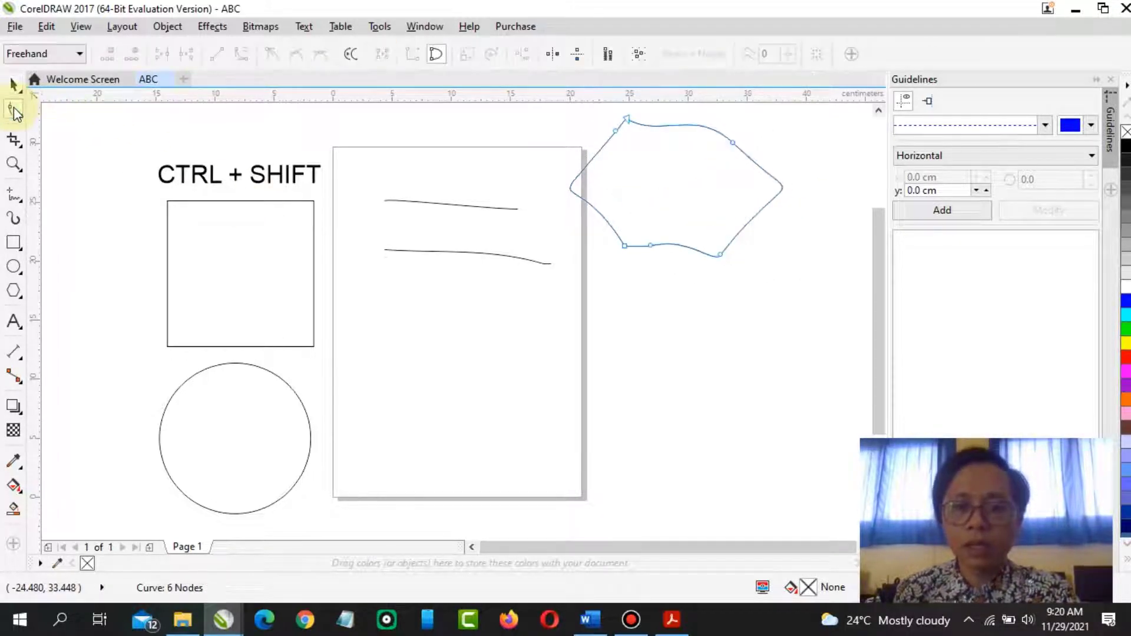
{"action": "left_click", "coordinate": [14, 85]}
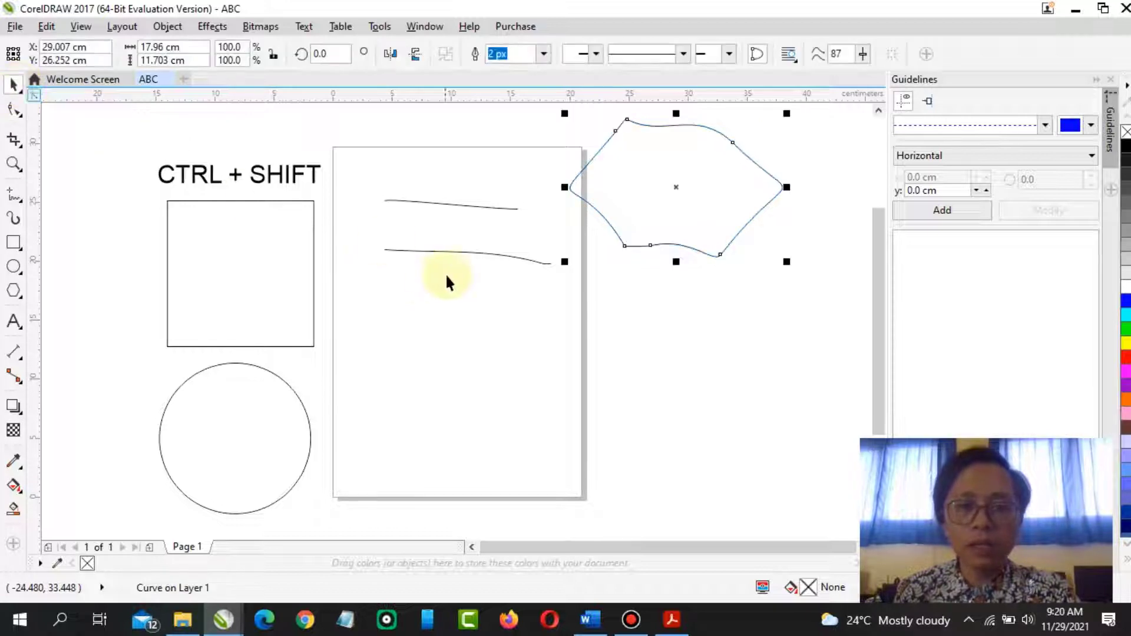
{"action": "left_click", "coordinate": [248, 281]}
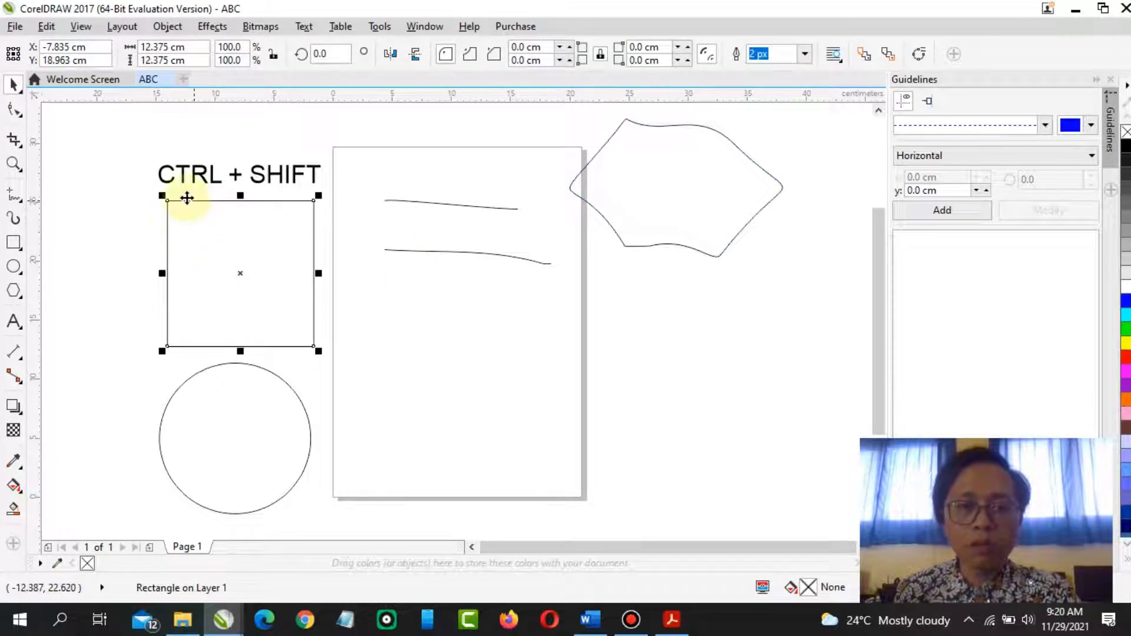
{"action": "left_click", "coordinate": [13, 110]}
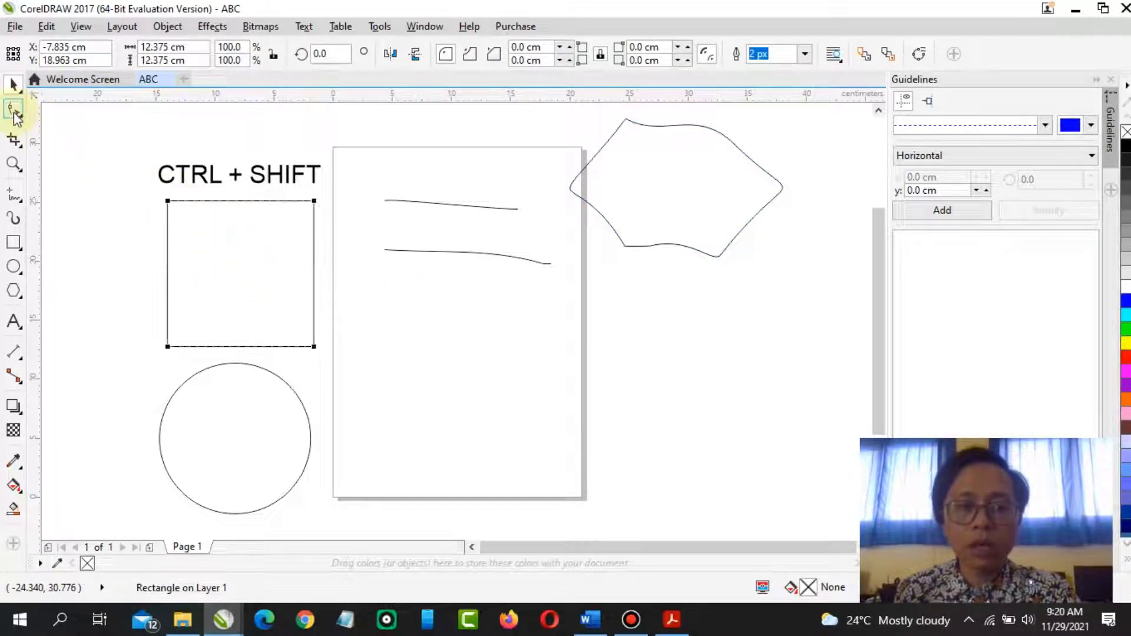
{"action": "left_click", "coordinate": [13, 89]}
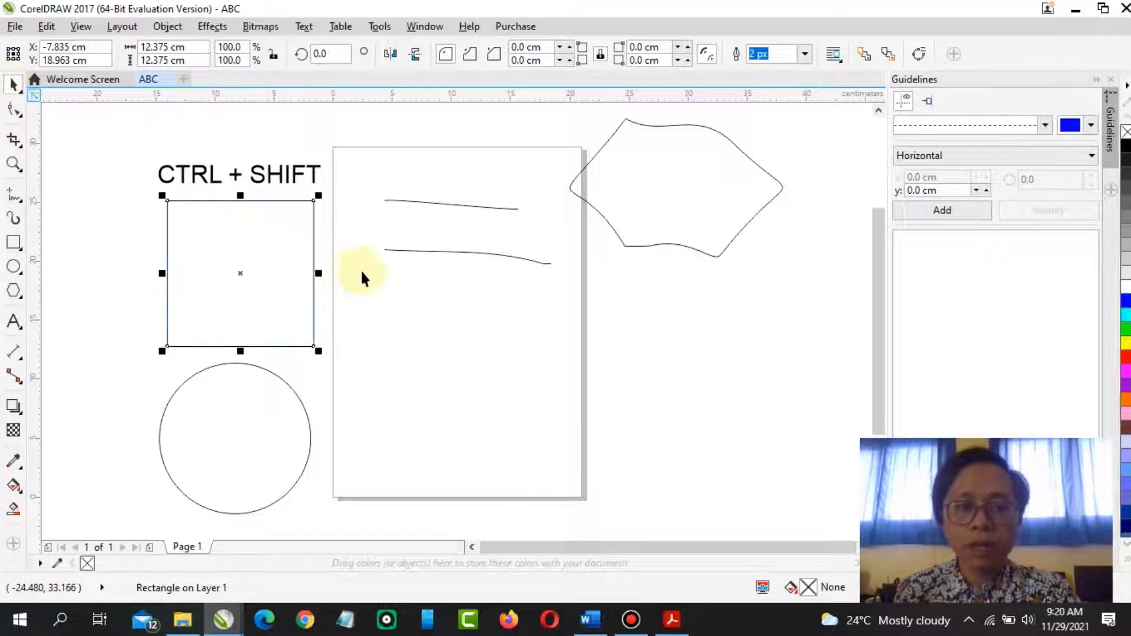
{"action": "left_click", "coordinate": [13, 110]}
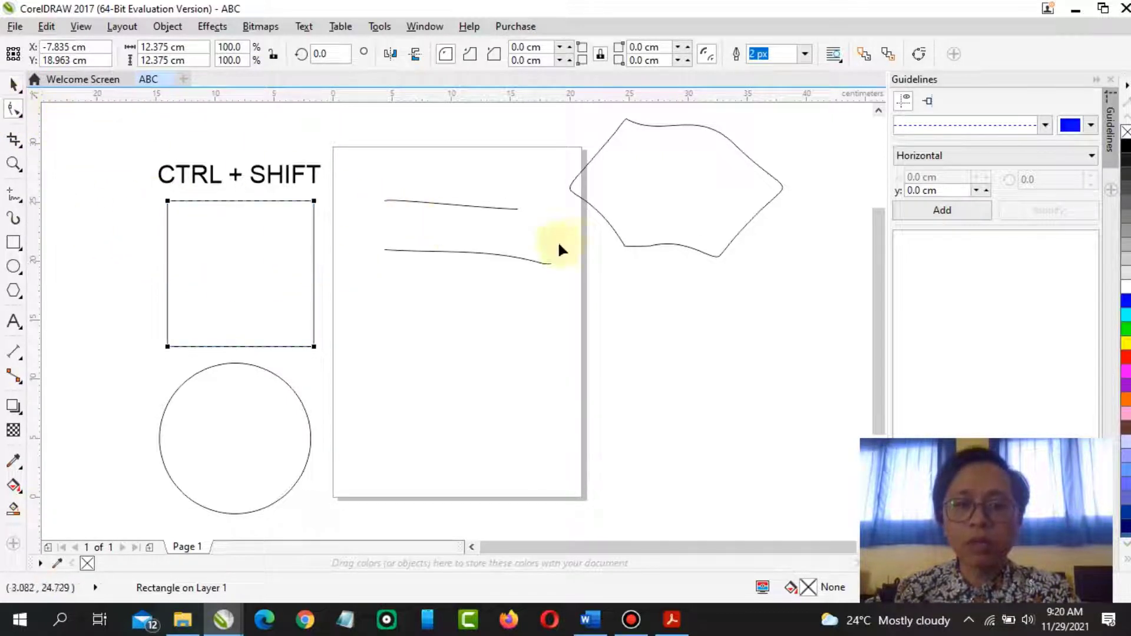
{"action": "left_click", "coordinate": [13, 85]}
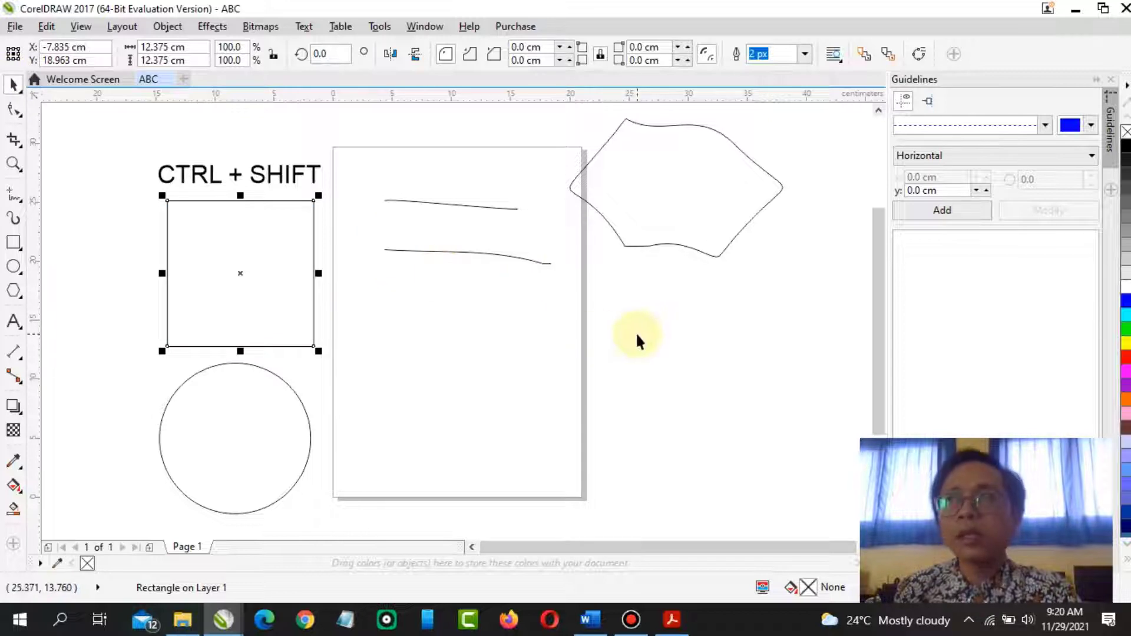
{"action": "left_click", "coordinate": [634, 370]}
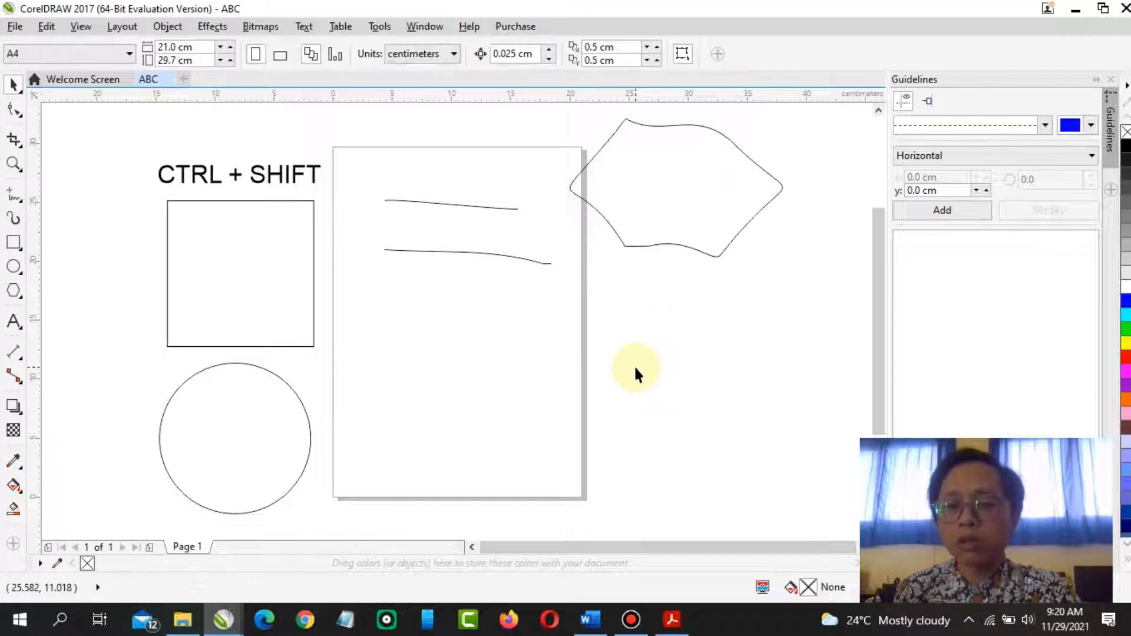
Reposition the freehand shape slightly lower, to the right of the page
{"action": "left_click", "coordinate": [616, 230]}
{"action": "left_click_drag", "start_coordinate": [648, 198], "coordinate": [623, 330]}
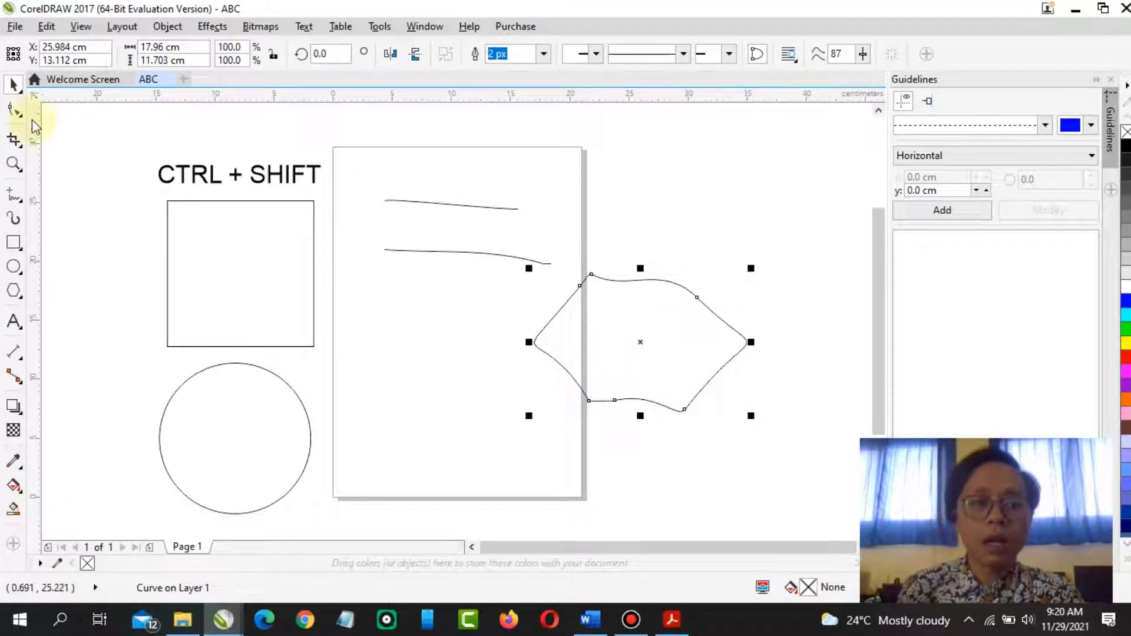
{"action": "left_click_drag", "start_coordinate": [690, 336], "coordinate": [721, 243]}
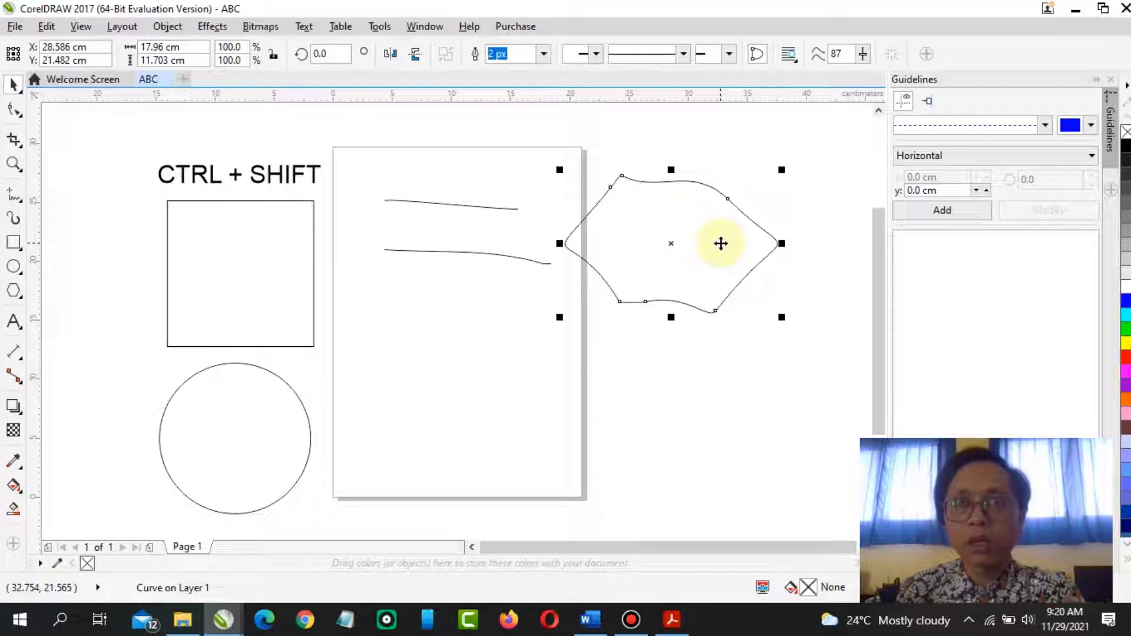
With the Shape tool, adjust the upper-right node's control handle and convert the top segment to a straight line
{"action": "left_click", "coordinate": [14, 110]}
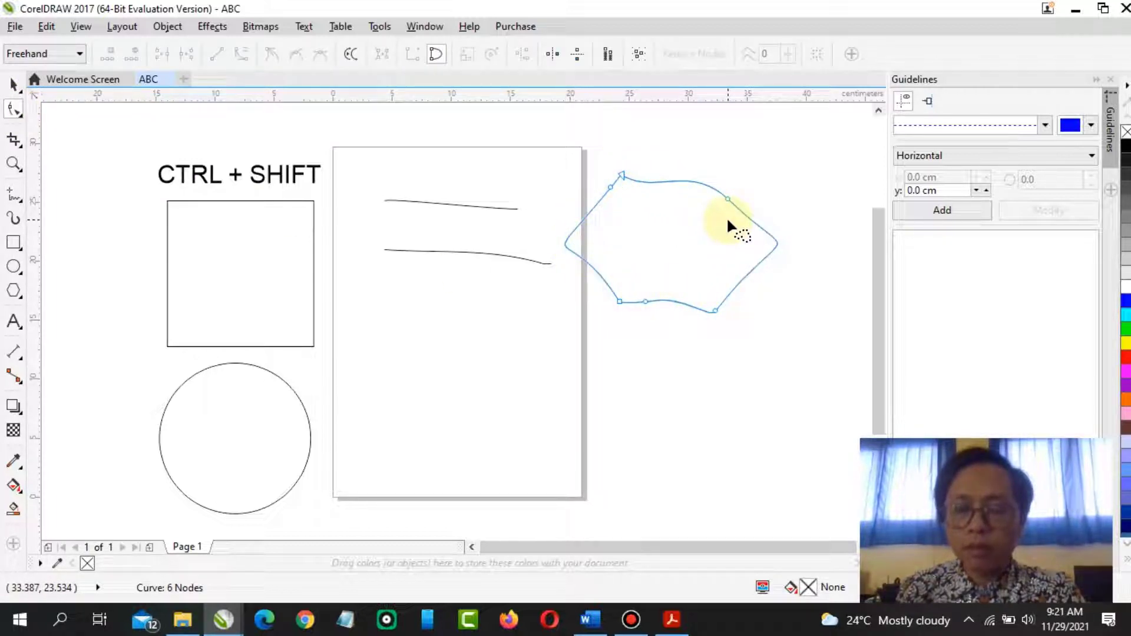
{"action": "left_click", "coordinate": [238, 243]}
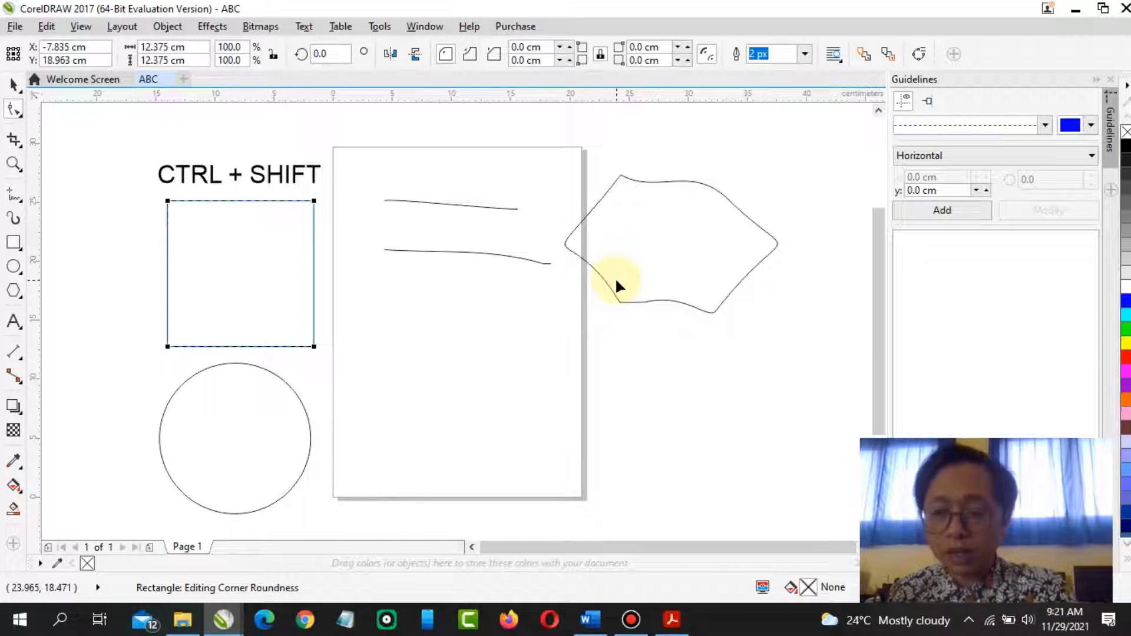
{"action": "left_click", "coordinate": [659, 232]}
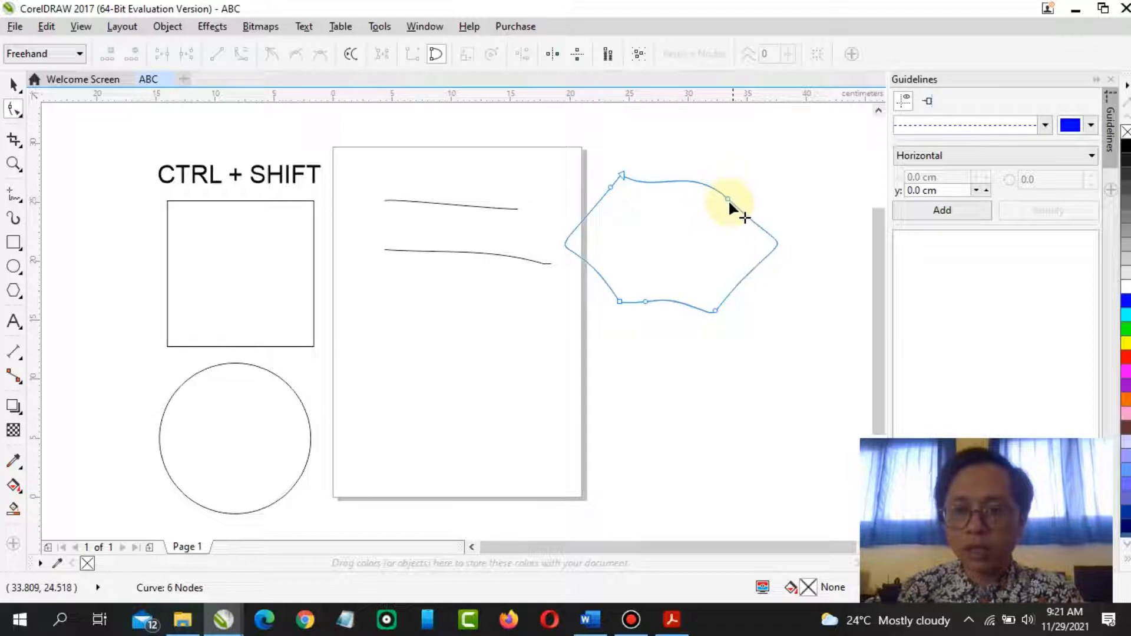
{"action": "mouse_move", "coordinate": [729, 201]}
{"action": "left_mouse_down"}
{"action": "mouse_move", "coordinate": [764, 169]}
{"action": "mouse_move", "coordinate": [722, 164]}
{"action": "mouse_move", "coordinate": [726, 206]}
{"action": "mouse_move", "coordinate": [744, 195]}
{"action": "mouse_move", "coordinate": [695, 224]}
{"action": "mouse_move", "coordinate": [730, 192]}
{"action": "left_mouse_up"}
{"action": "left_click", "coordinate": [314, 253]}
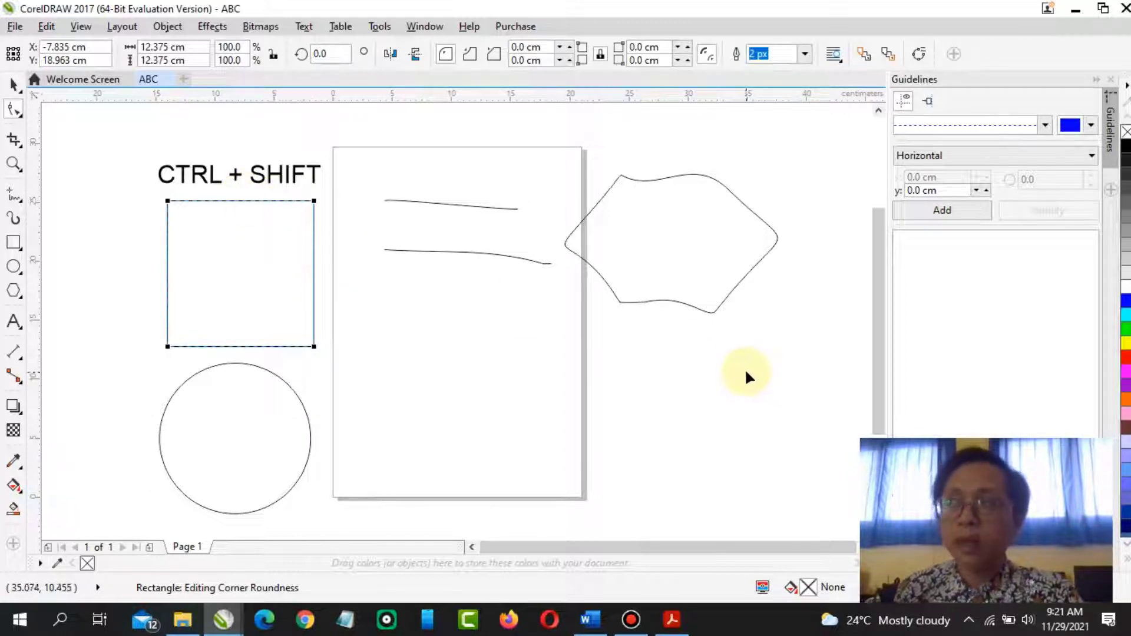
{"action": "left_click", "coordinate": [670, 235]}
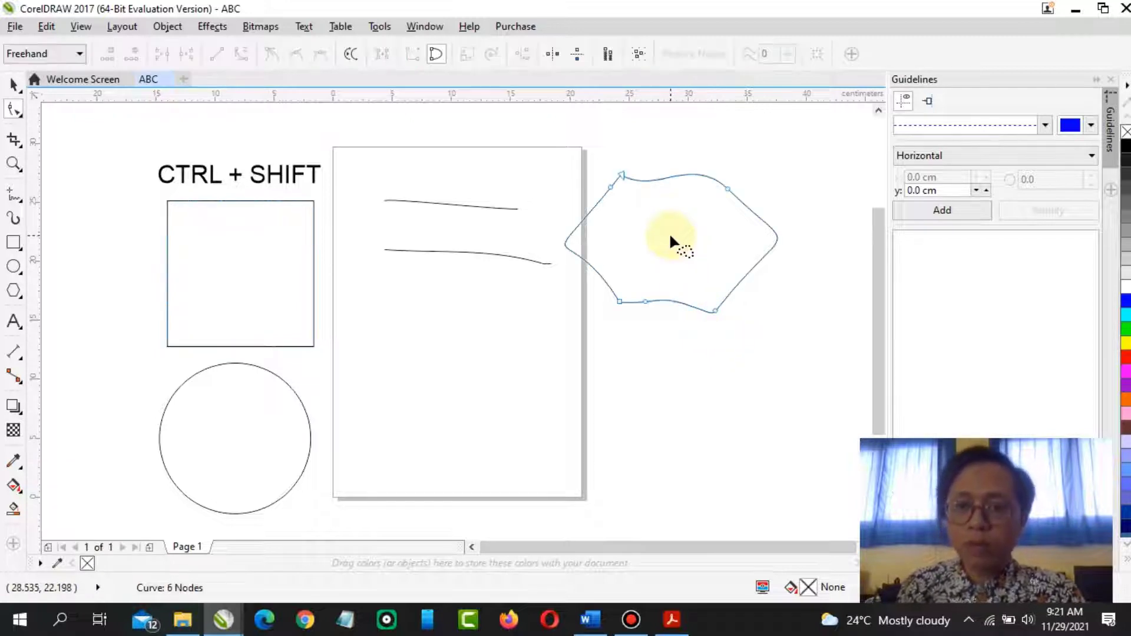
{"action": "left_click", "coordinate": [728, 190]}
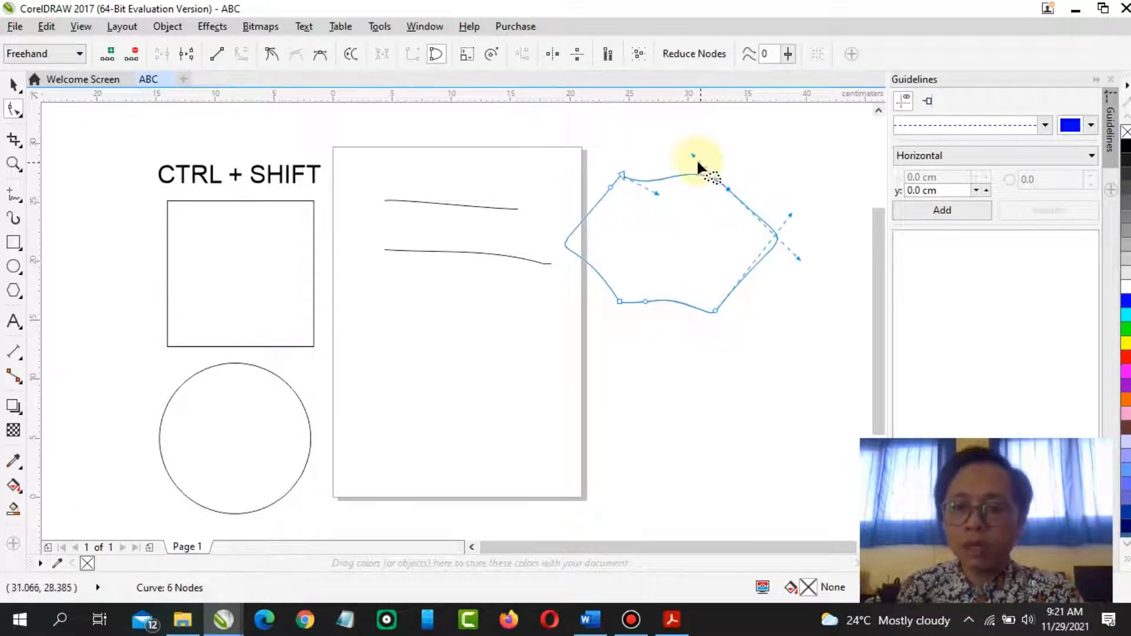
{"action": "left_click_drag", "start_coordinate": [692, 154], "coordinate": [670, 185]}
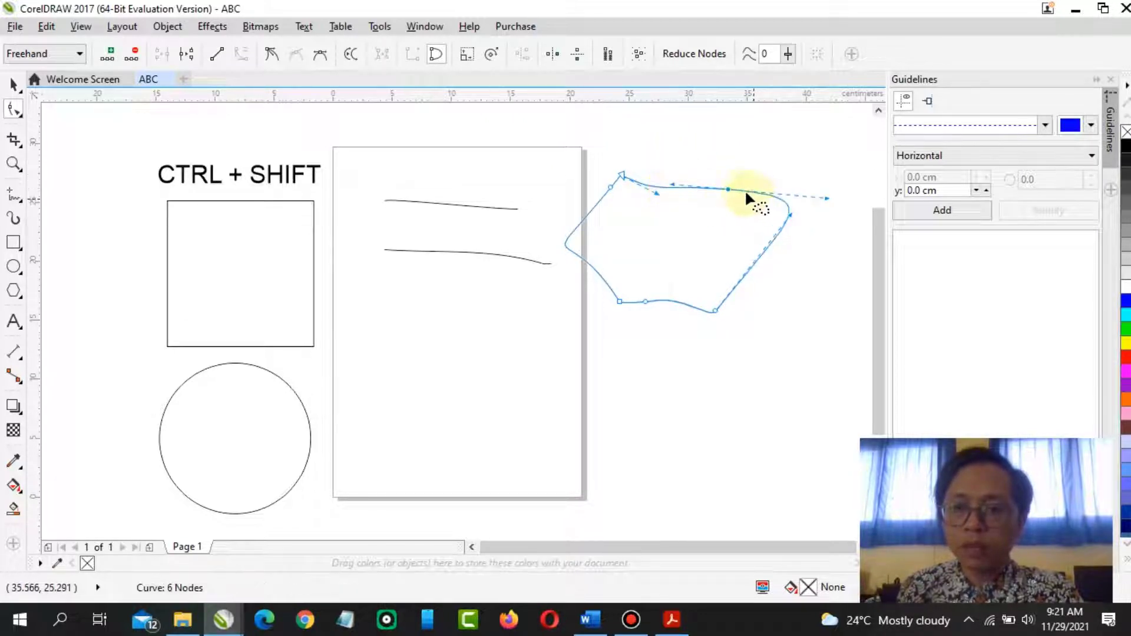
{"action": "left_click", "coordinate": [221, 58]}
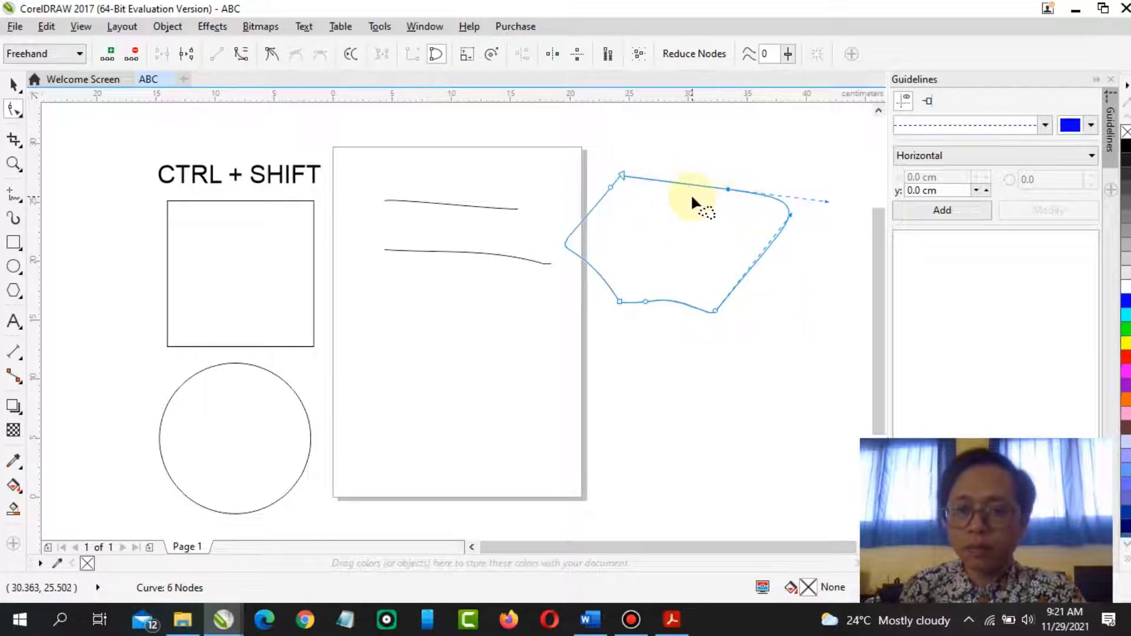
Move the left node of the freehand shape upward and convert the left segment to a straight line
{"action": "left_click_drag", "start_coordinate": [563, 242], "coordinate": [590, 200]}
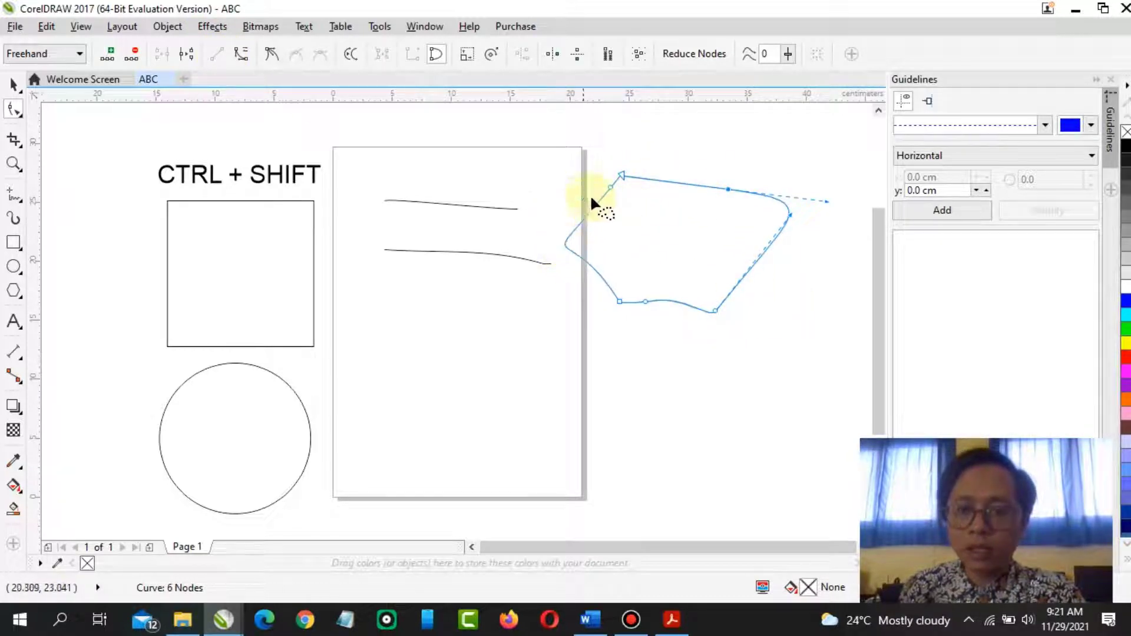
{"action": "left_click", "coordinate": [610, 189]}
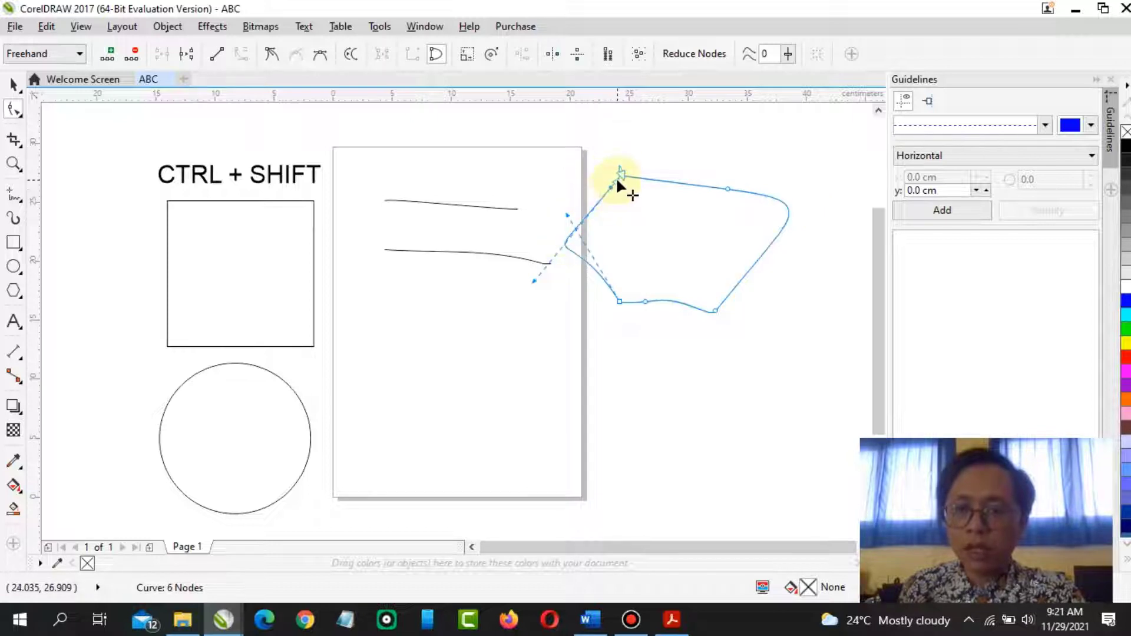
{"action": "left_click", "coordinate": [217, 53]}
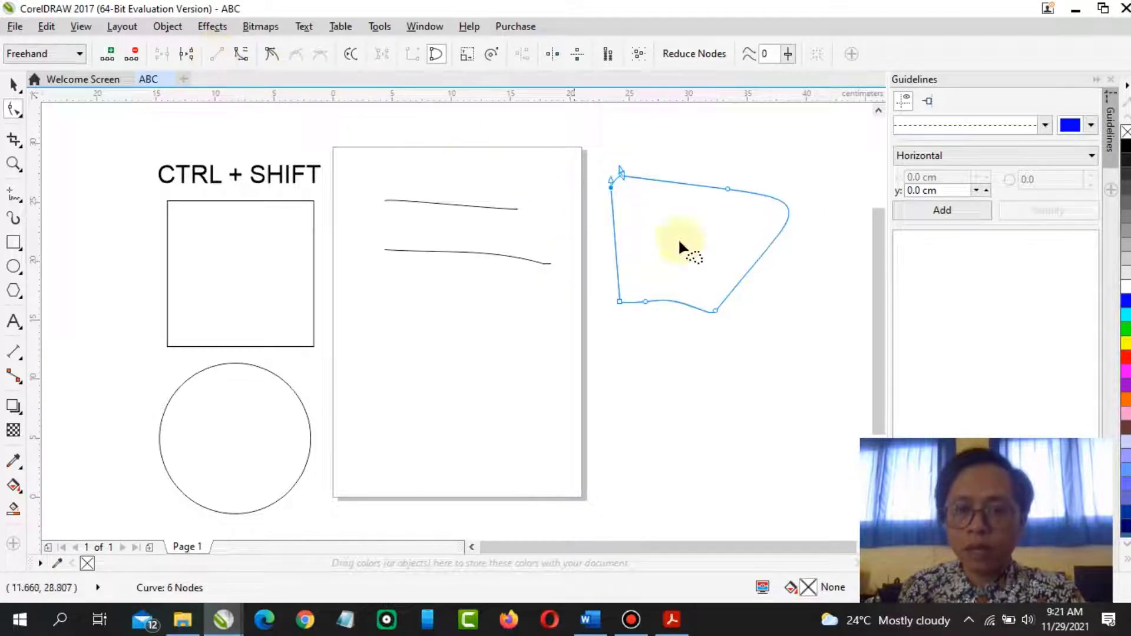
Convert the left segment back to a curve and bend it outward to the left
{"action": "left_click", "coordinate": [697, 161]}
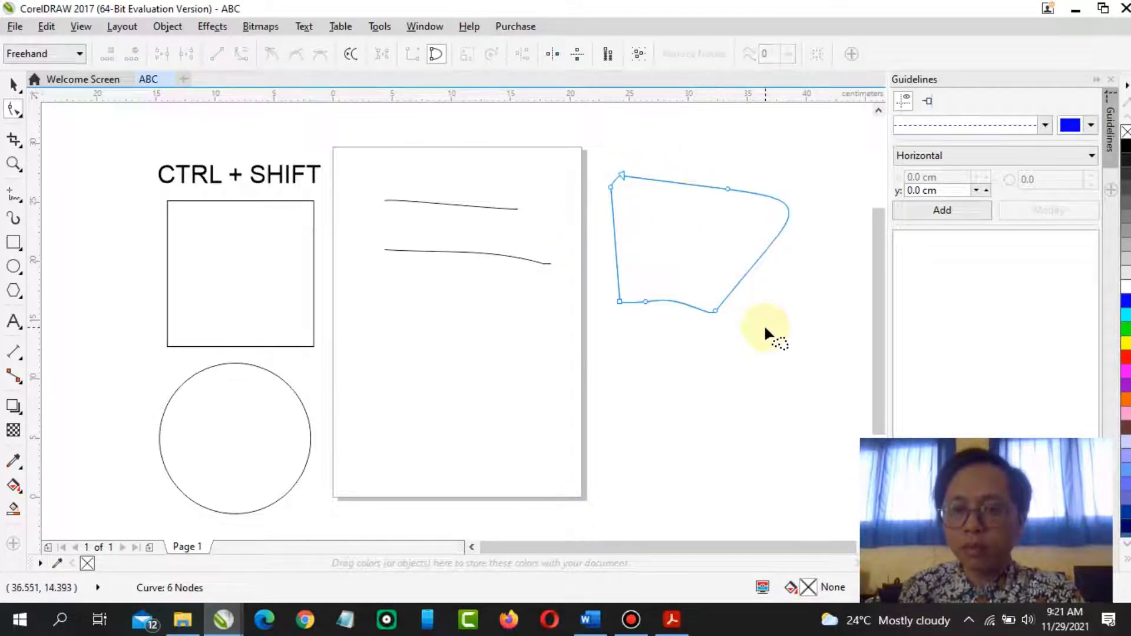
{"action": "left_click", "coordinate": [610, 187]}
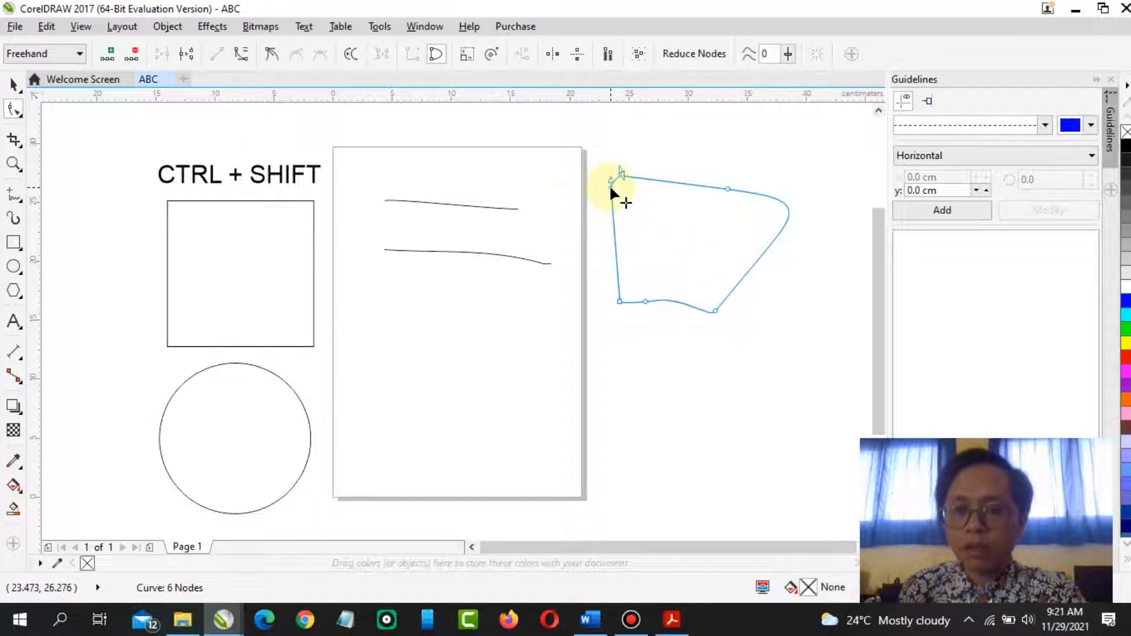
{"action": "left_click", "coordinate": [241, 56]}
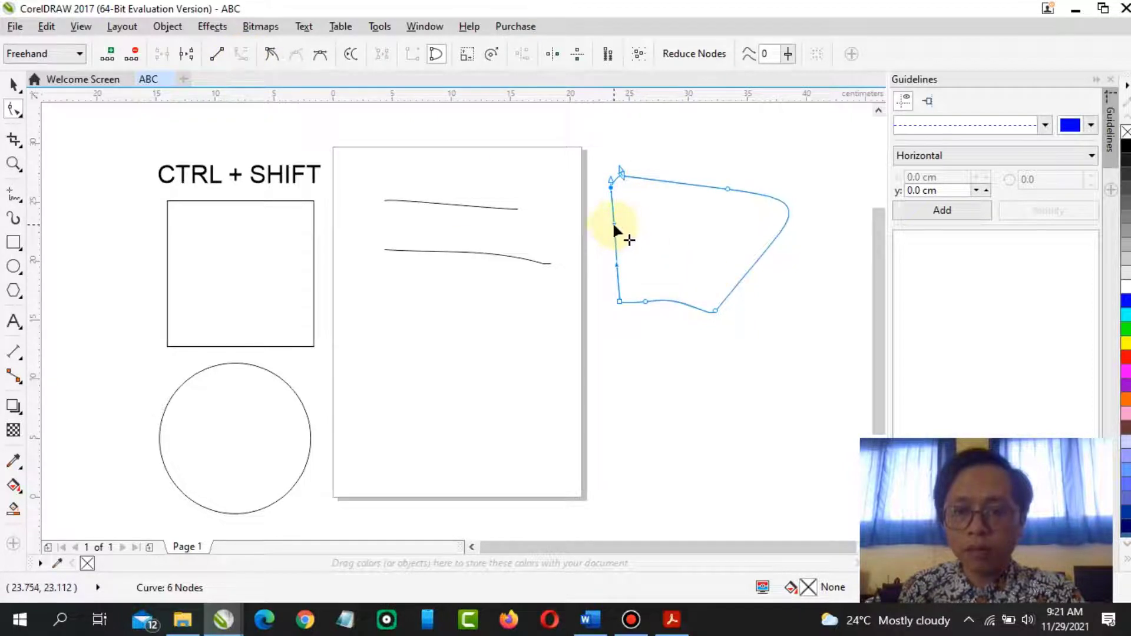
{"action": "left_click_drag", "start_coordinate": [613, 225], "coordinate": [569, 234]}
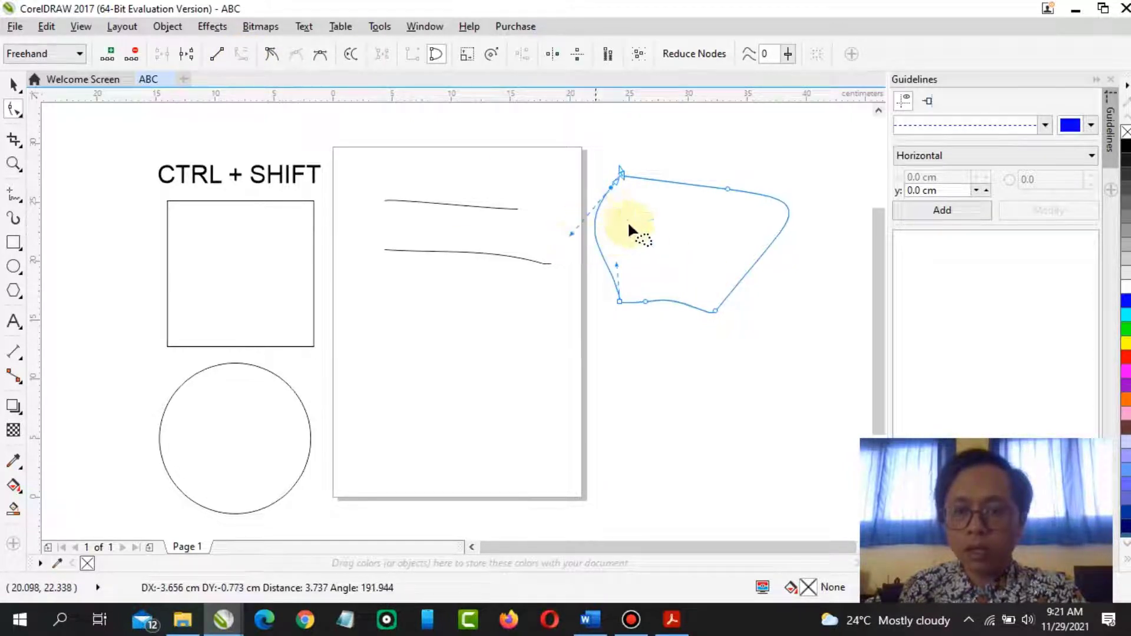
Move the top-left node rightward along the top edge and finish editing the shape
{"action": "left_click_drag", "start_coordinate": [621, 175], "coordinate": [674, 192]}
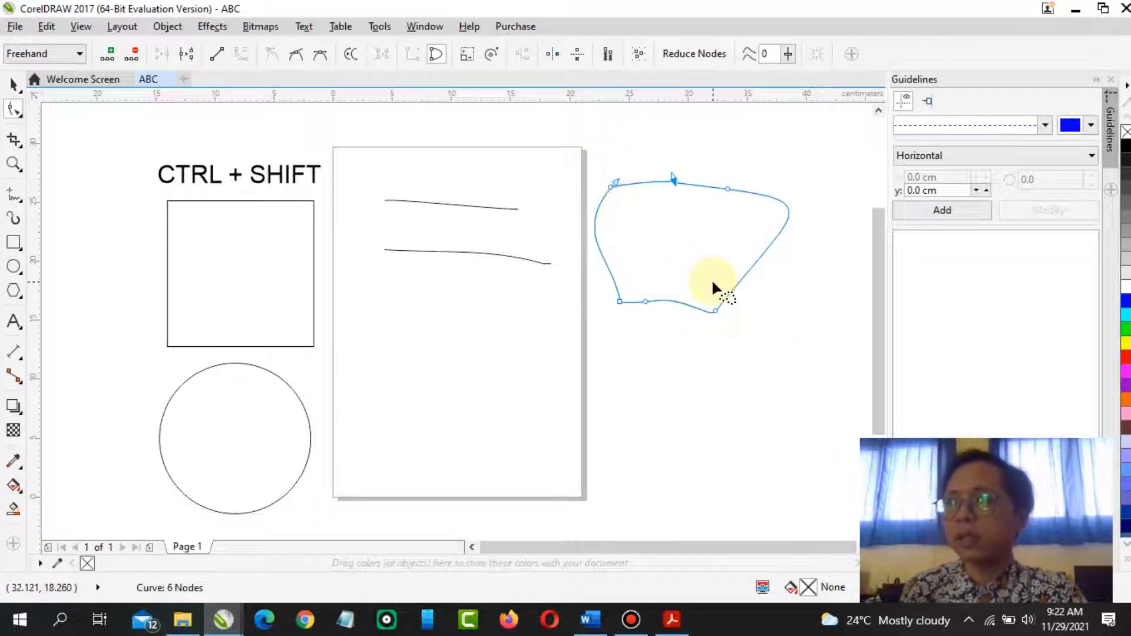
{"action": "left_click", "coordinate": [716, 312]}
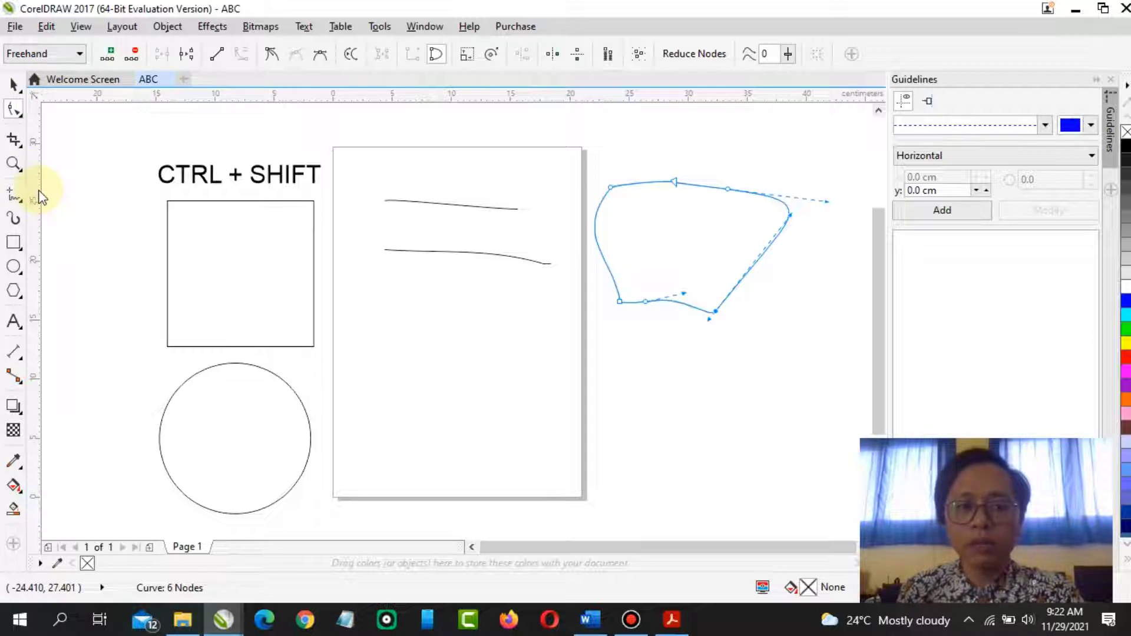
{"action": "left_click", "coordinate": [13, 85]}
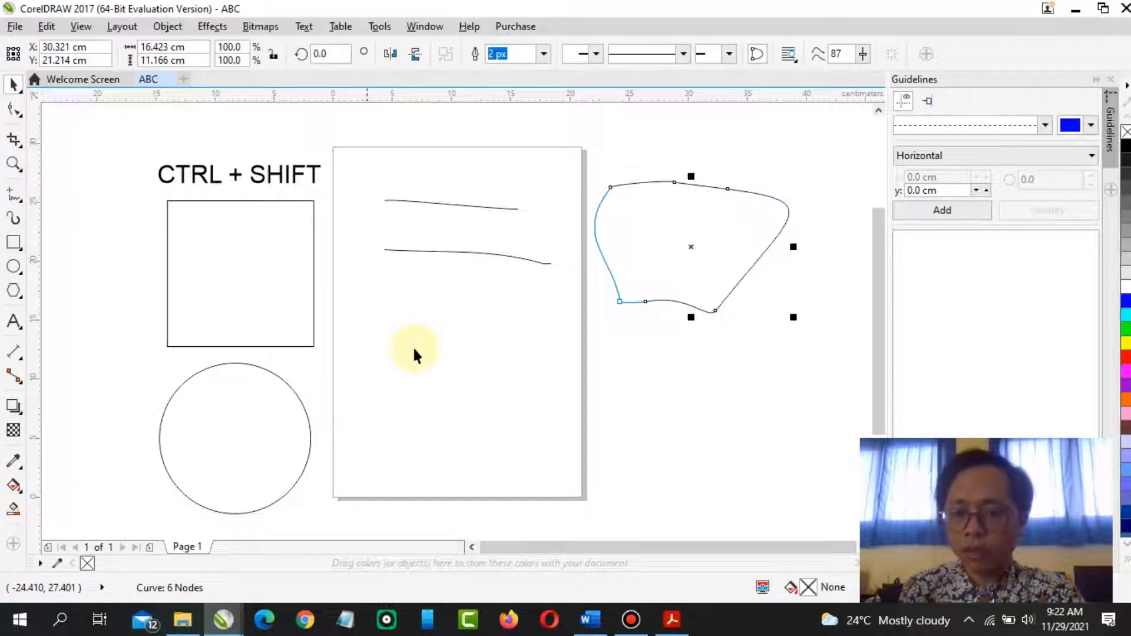
{"action": "left_click", "coordinate": [479, 432]}
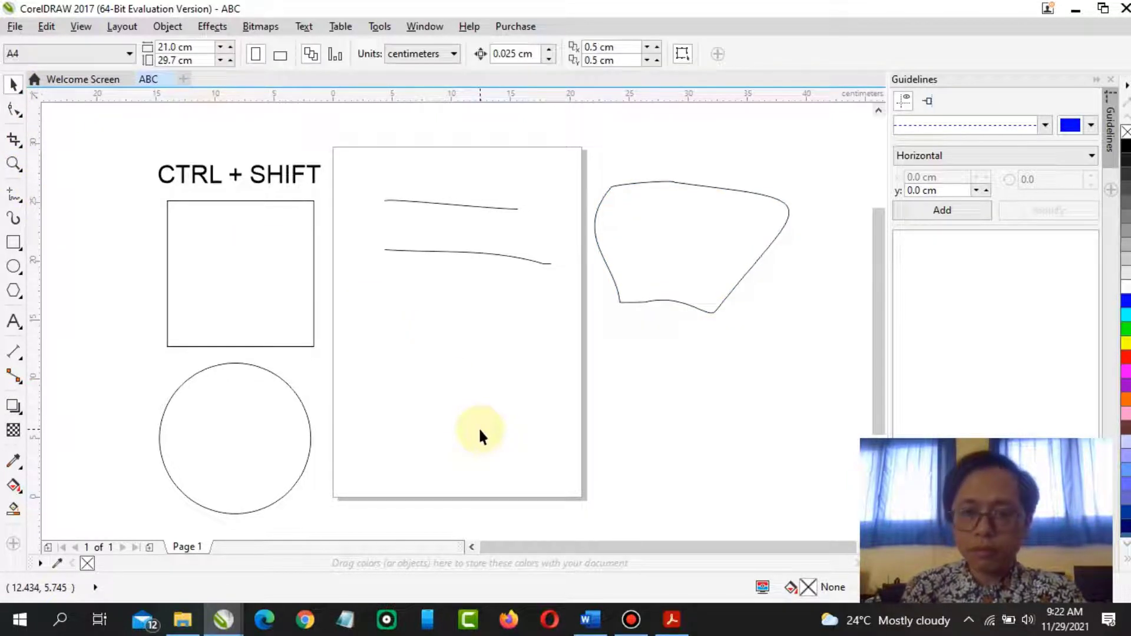
Read the PDF module's sections on drawing curves and Bézier lines, then return to the drawing
{"action": "left_click", "coordinate": [671, 620]}
{"action": "scroll", "coordinate": [384, 371], "scroll_direction": "down", "scroll_amount": 5}
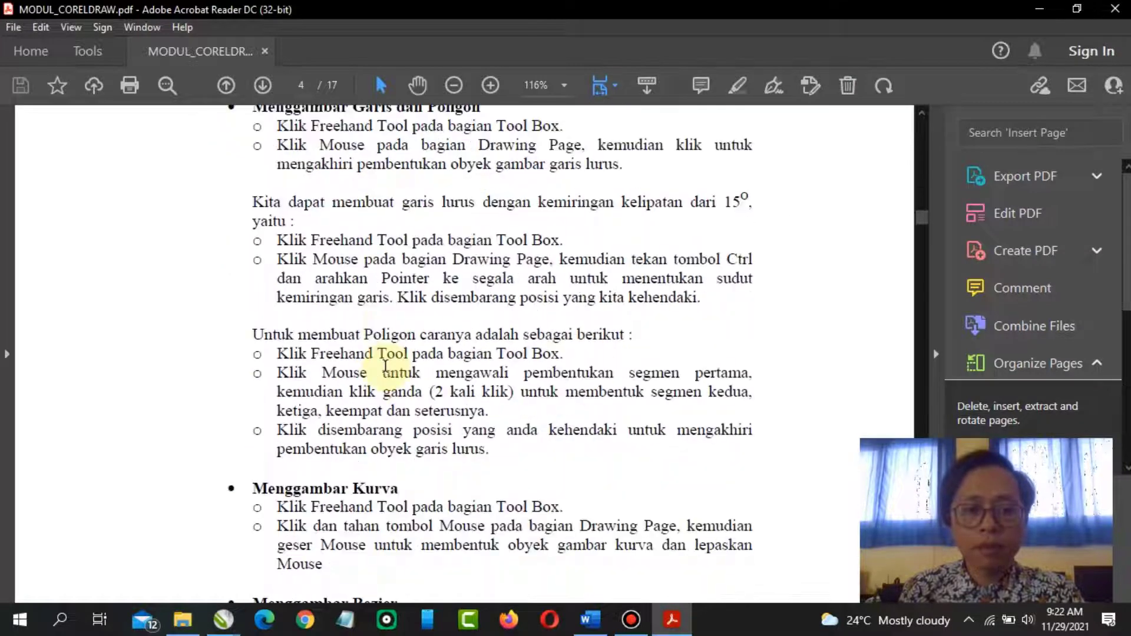
{"action": "scroll", "coordinate": [386, 366], "scroll_direction": "down", "scroll_amount": 7}
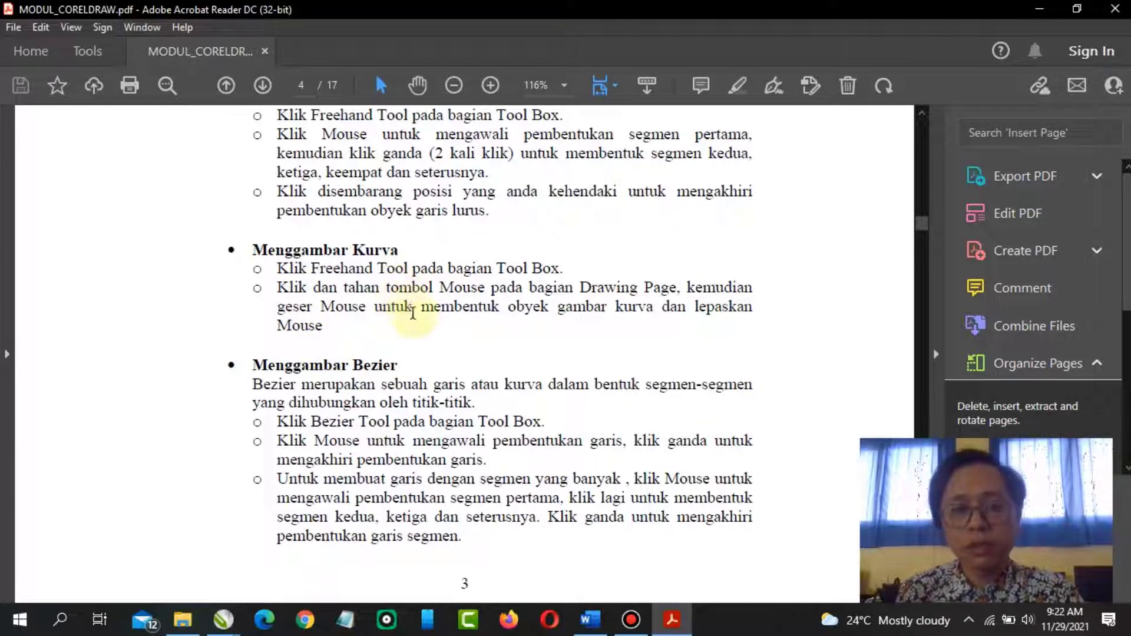
{"action": "scroll", "coordinate": [437, 323], "scroll_direction": "down", "scroll_amount": 2}
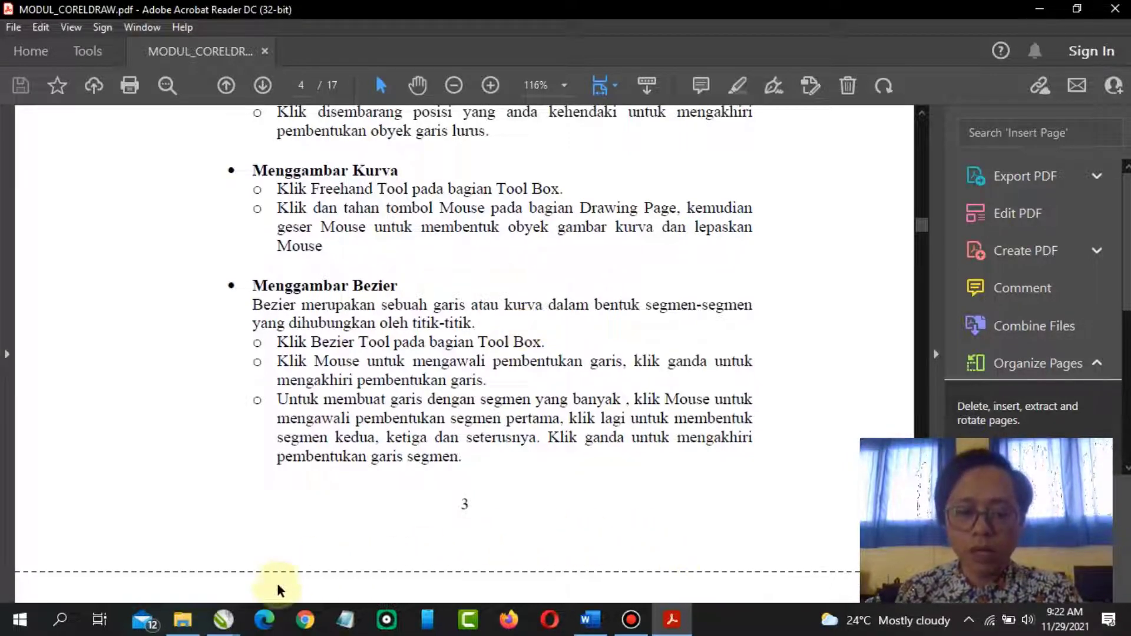
{"action": "mouse_move", "coordinate": [223, 622]}
{"action": "left_click", "coordinate": [287, 551]}
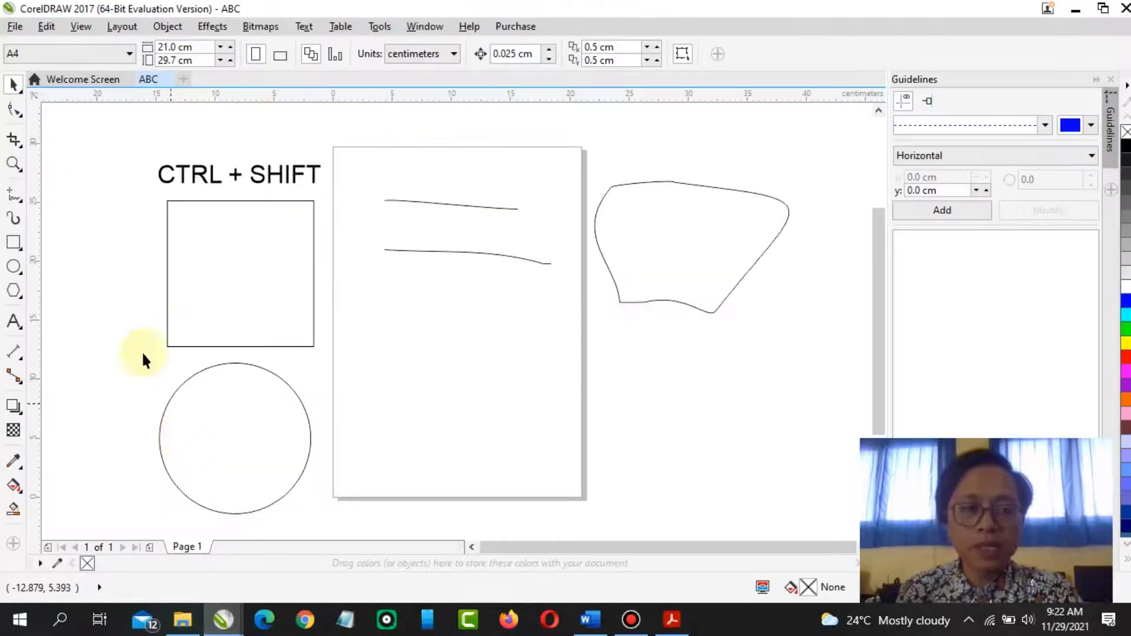
With the Bézier tool, draw a closed rectangle about 15.4 × 10.1 cm on the page below the lines
{"action": "left_click", "coordinate": [19, 203]}
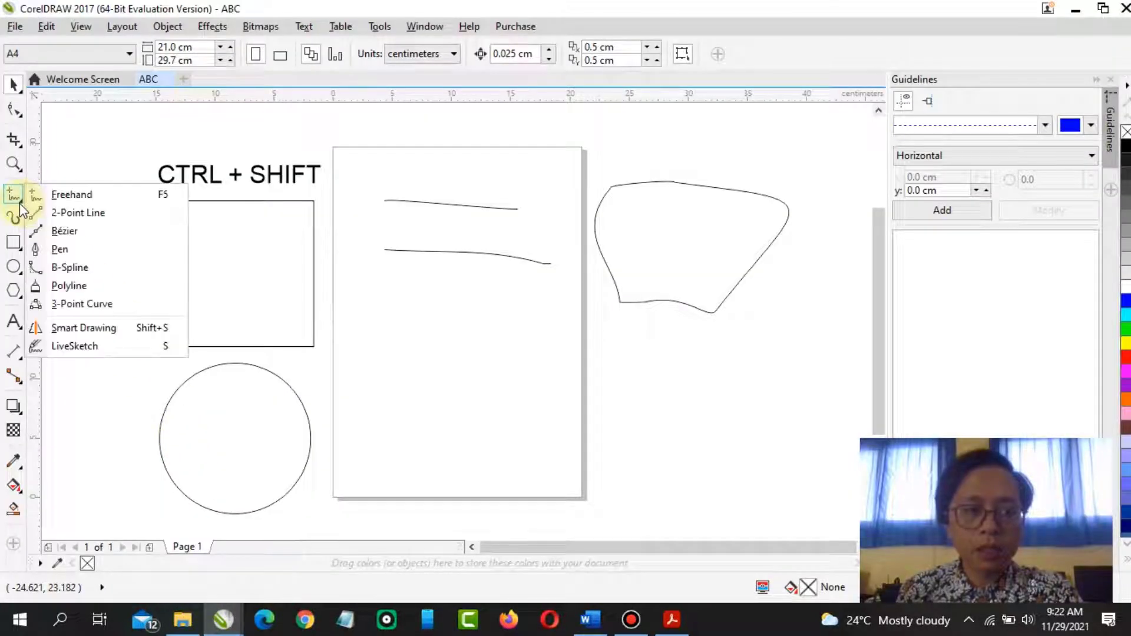
{"action": "left_click", "coordinate": [19, 204]}
{"action": "left_click", "coordinate": [16, 197]}
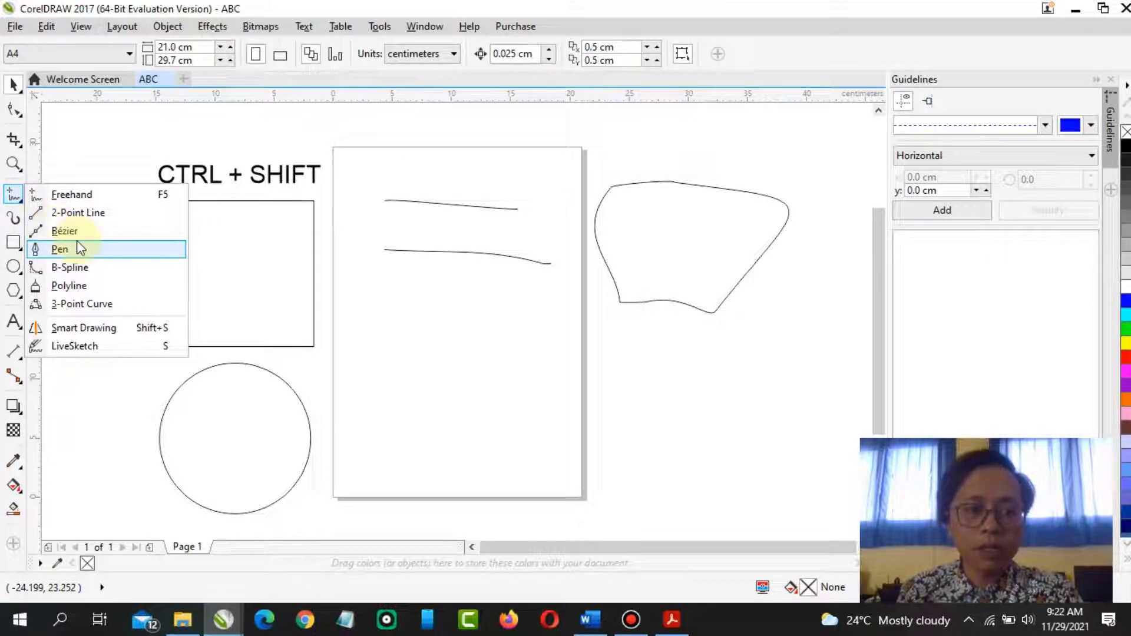
{"action": "left_click", "coordinate": [73, 150]}
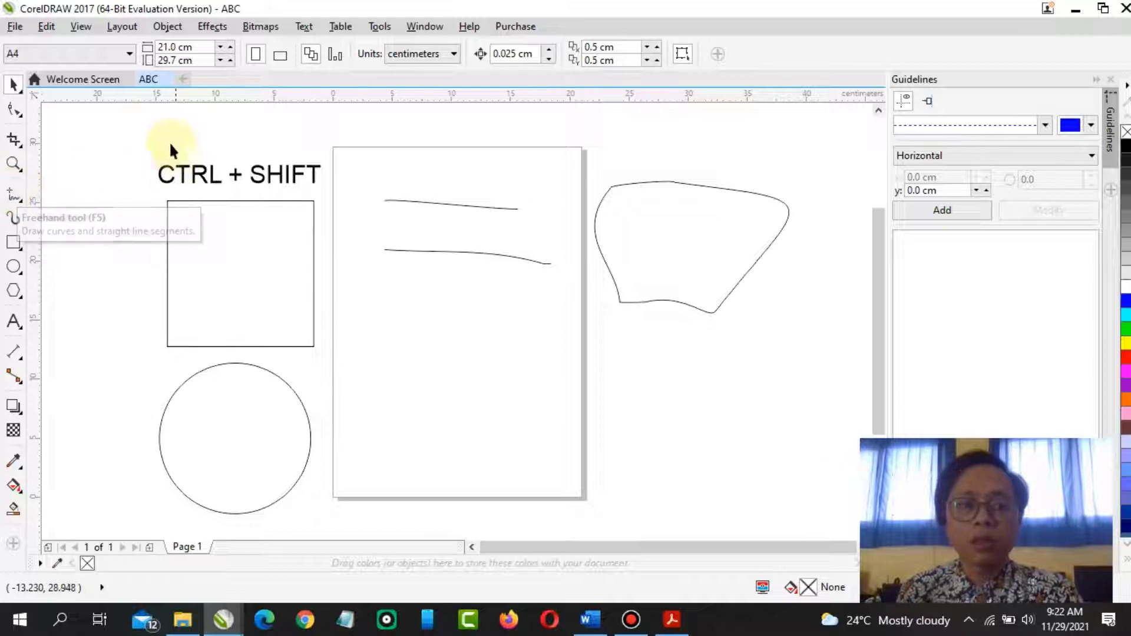
{"action": "left_click", "coordinate": [23, 204]}
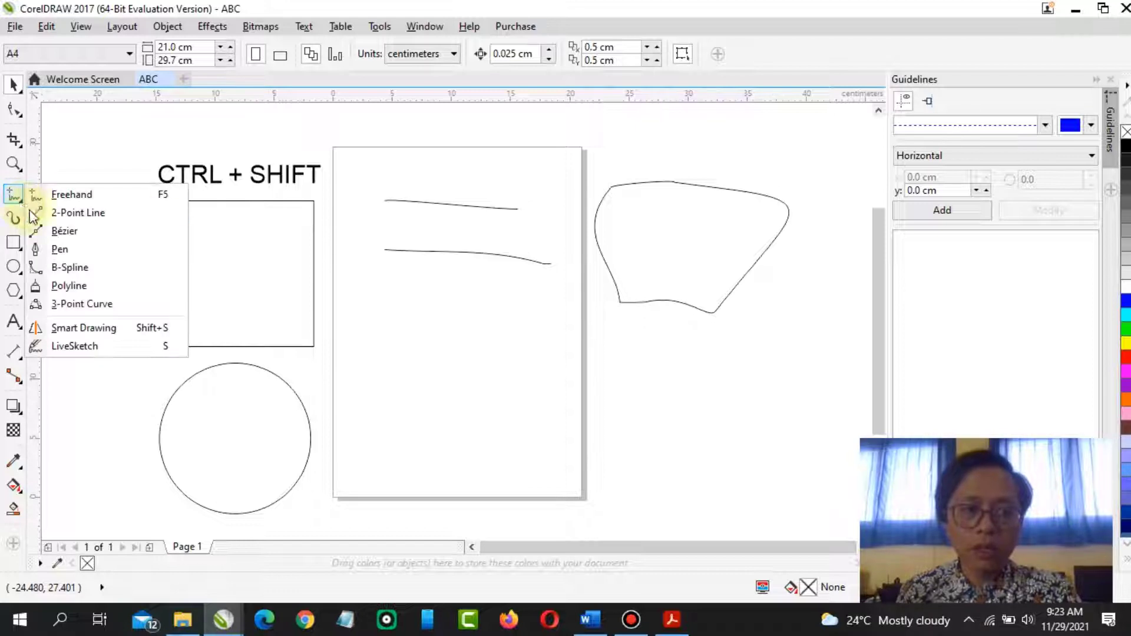
{"action": "left_click", "coordinate": [74, 234]}
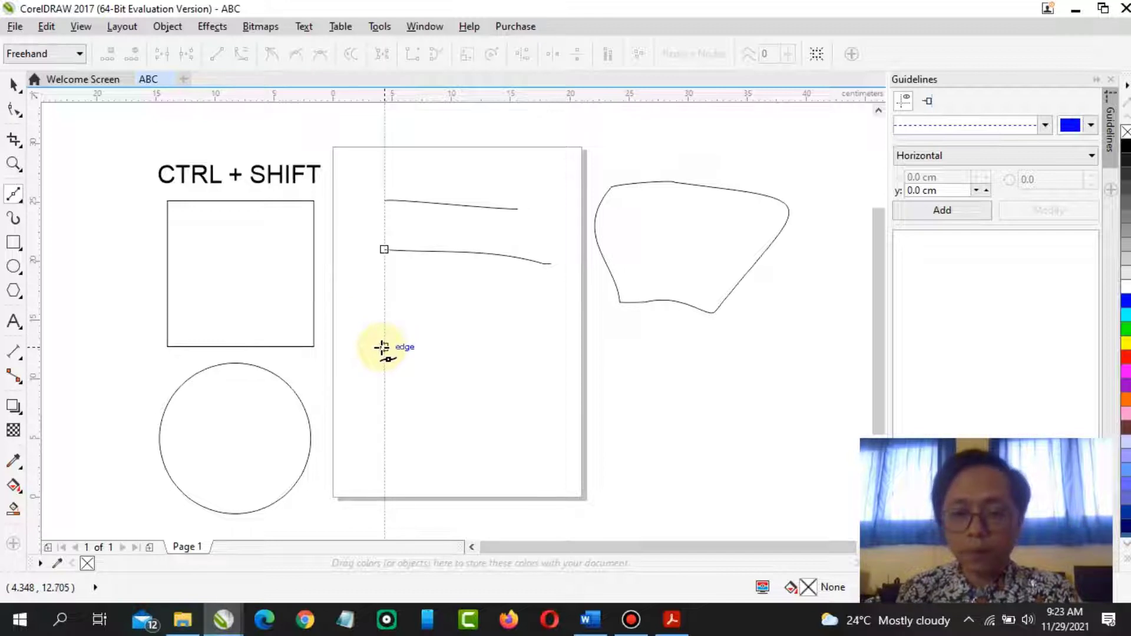
{"action": "left_click", "coordinate": [383, 340]}
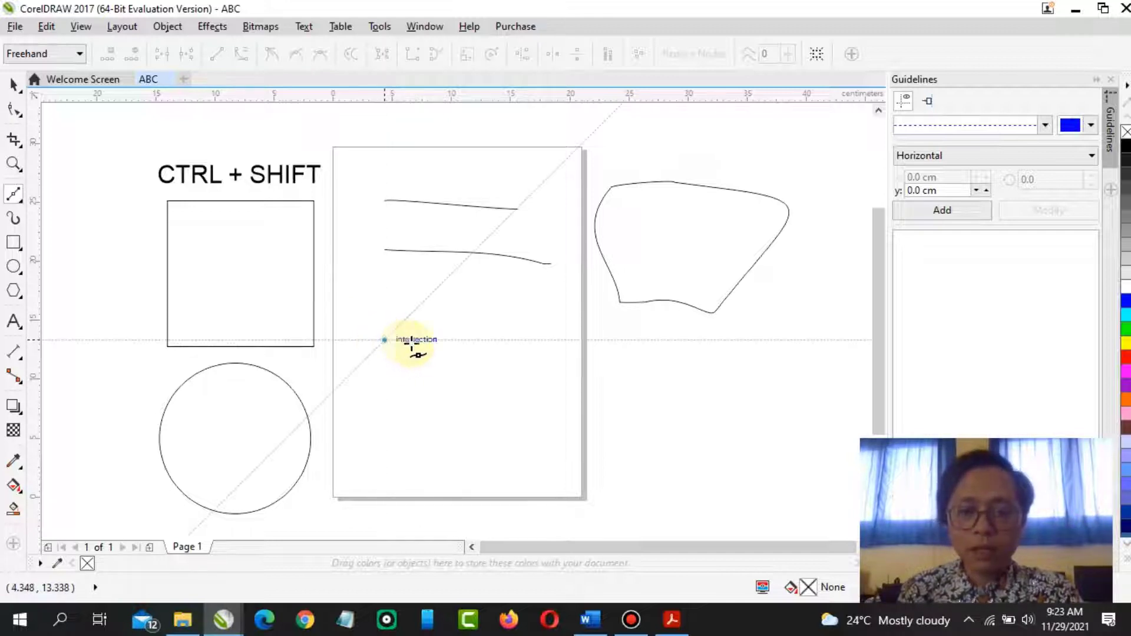
{"action": "left_click", "coordinate": [567, 340]}
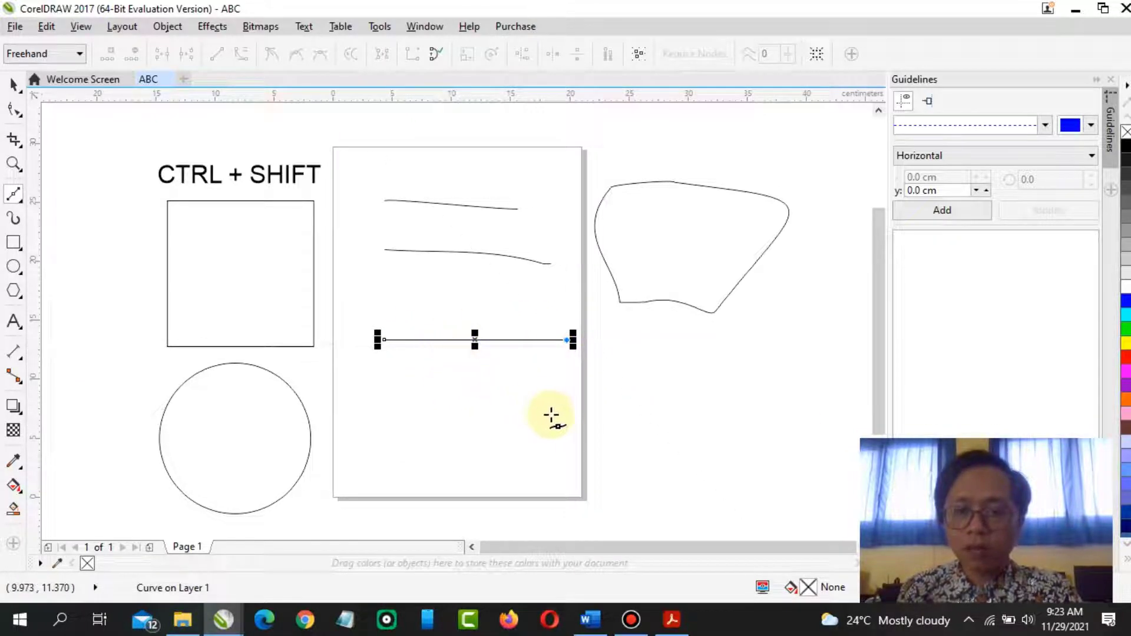
{"action": "left_click", "coordinate": [567, 460]}
{"action": "left_click", "coordinate": [567, 459]}
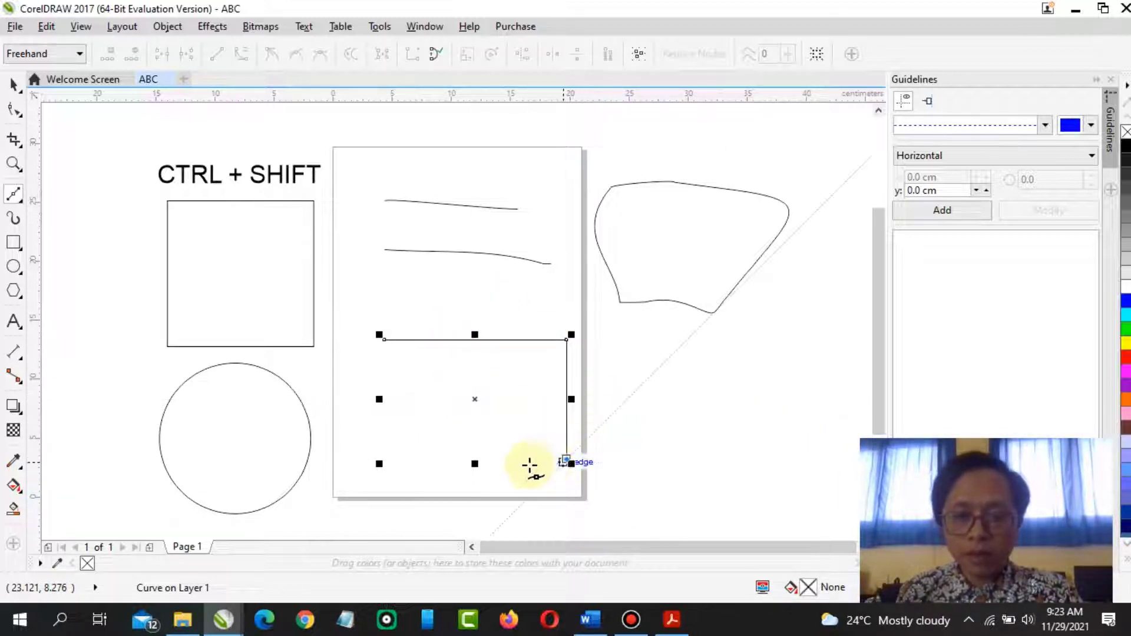
{"action": "left_click", "coordinate": [383, 460]}
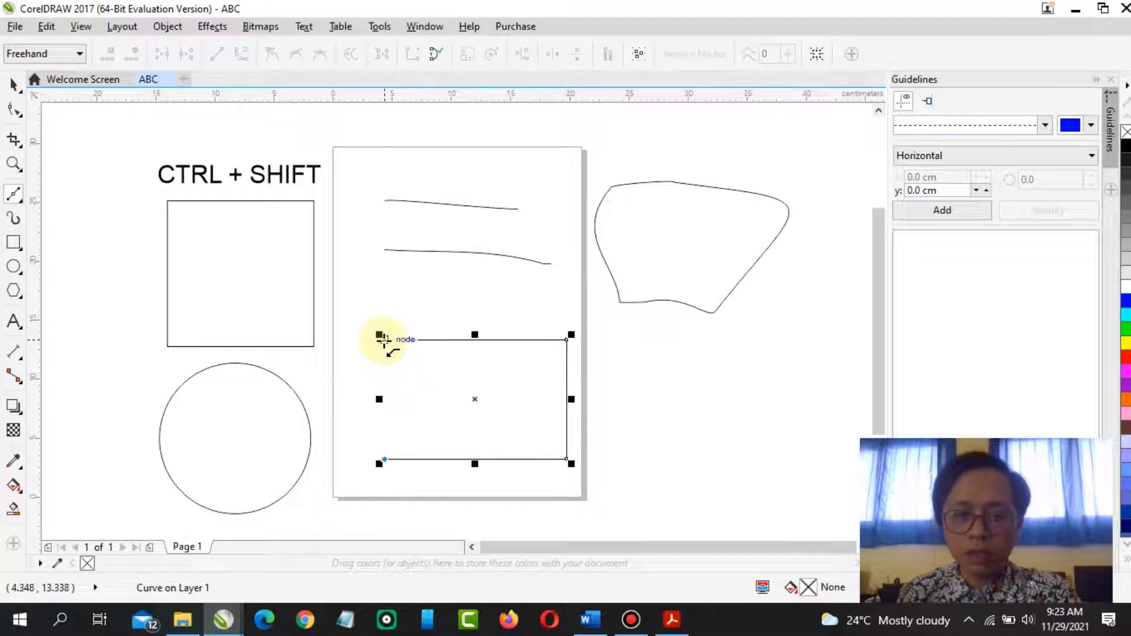
{"action": "left_click", "coordinate": [381, 340]}
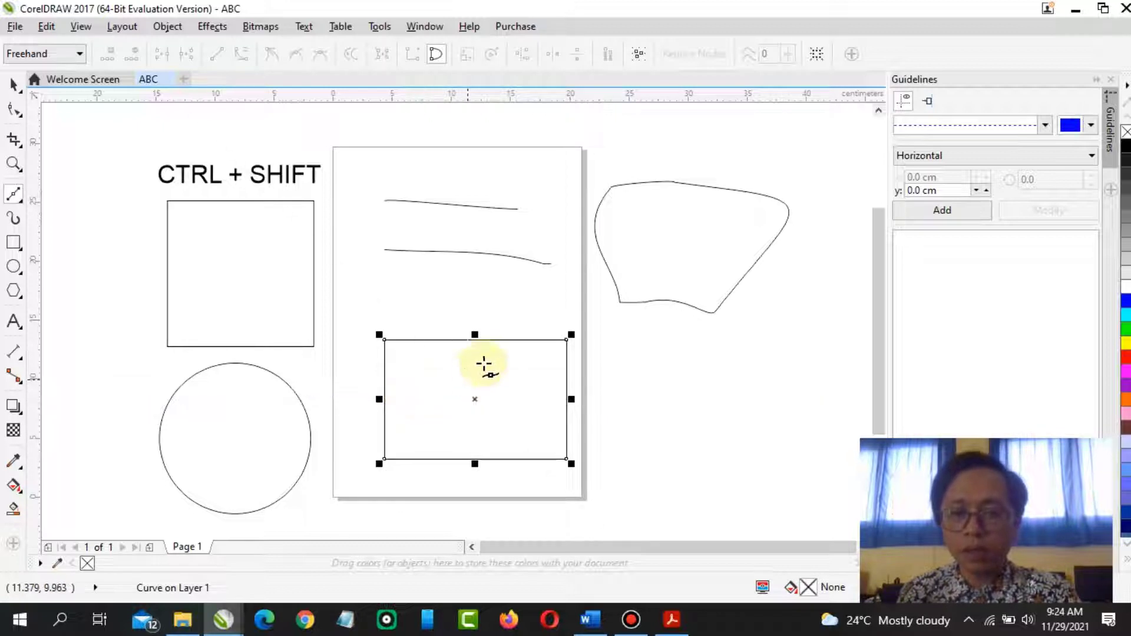
Draw a closed irregular polygon about 20.7 × 19 cm beside the page with Bézier clicks, then switch to the Freehand tool
{"action": "left_click", "coordinate": [659, 381]}
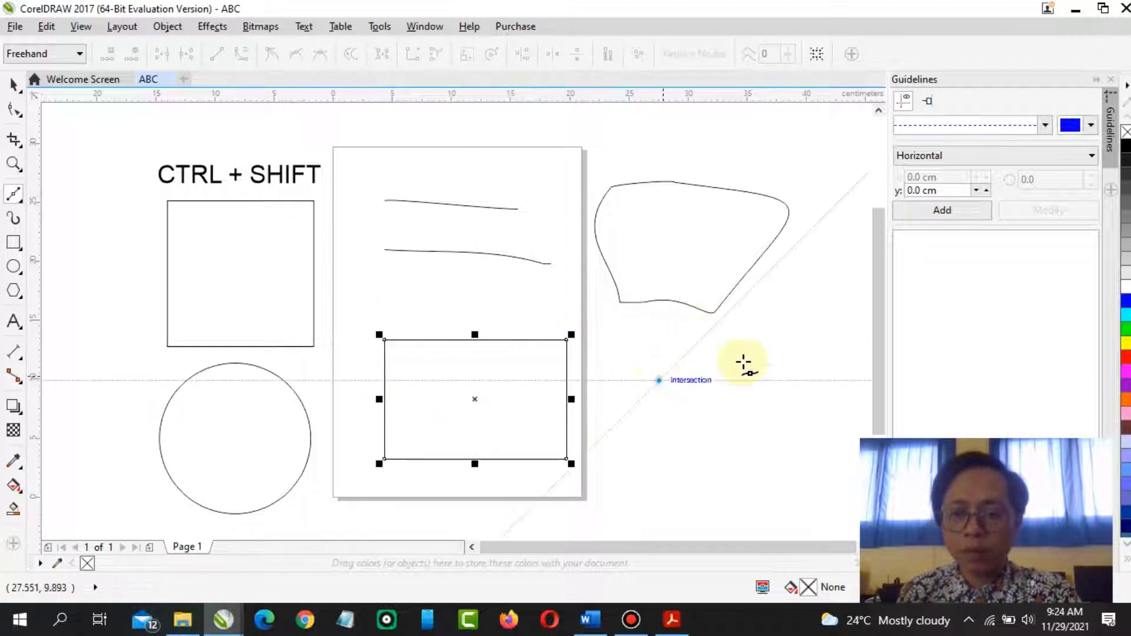
{"action": "left_click", "coordinate": [815, 290]}
{"action": "left_click", "coordinate": [840, 409]}
{"action": "left_click", "coordinate": [729, 438]}
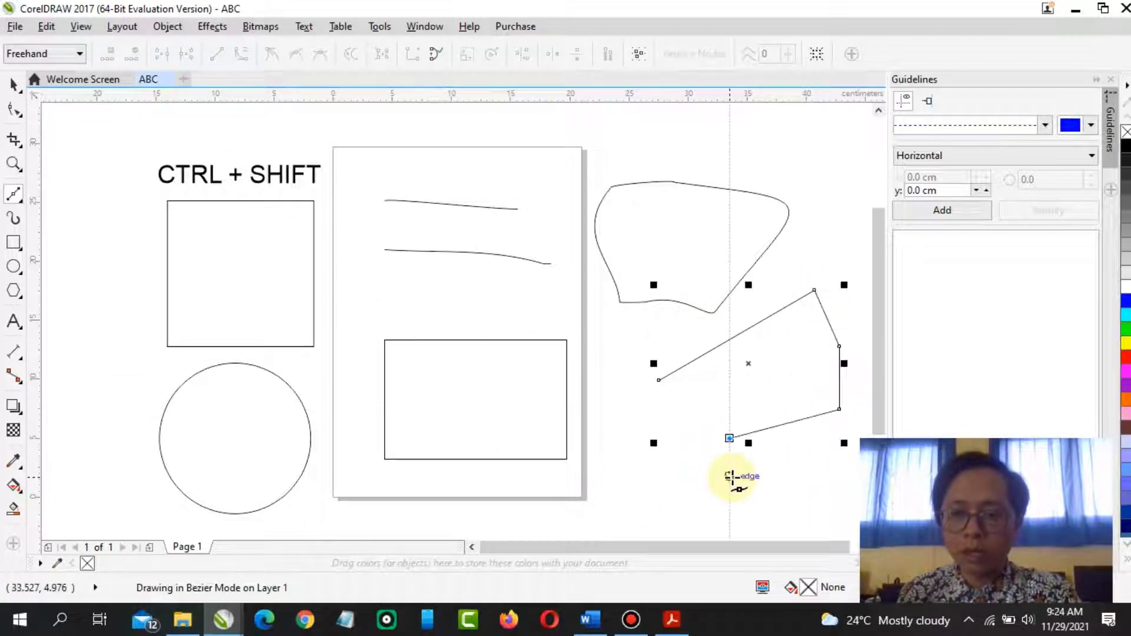
{"action": "left_click", "coordinate": [729, 477]}
{"action": "left_click", "coordinate": [808, 514]}
{"action": "left_click", "coordinate": [749, 515]}
{"action": "left_click", "coordinate": [594, 513]}
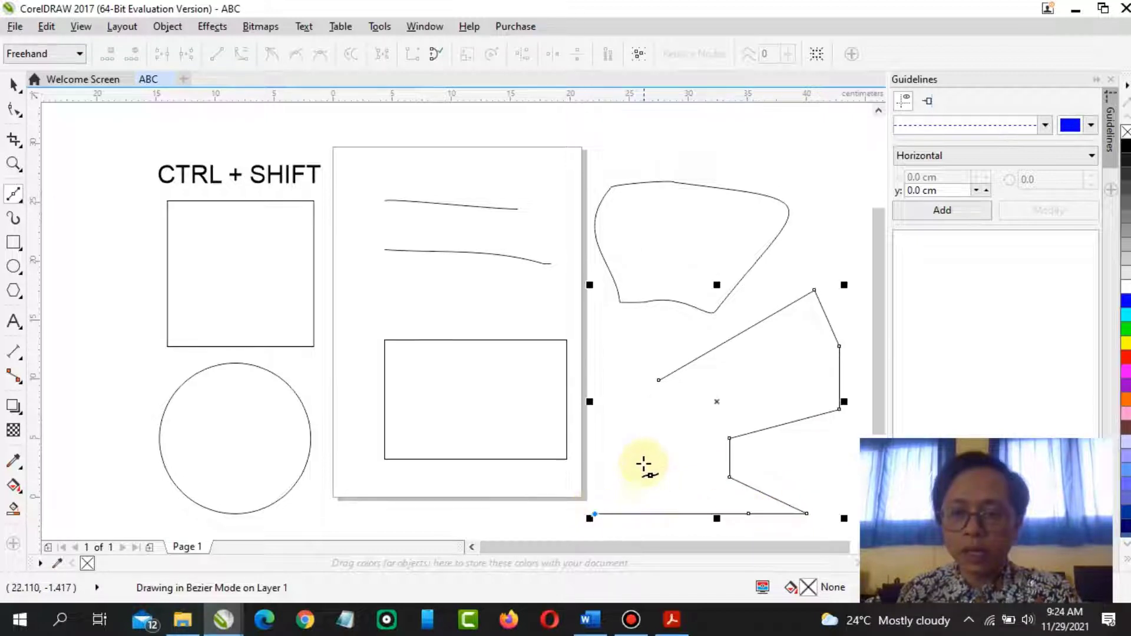
{"action": "left_click", "coordinate": [660, 380]}
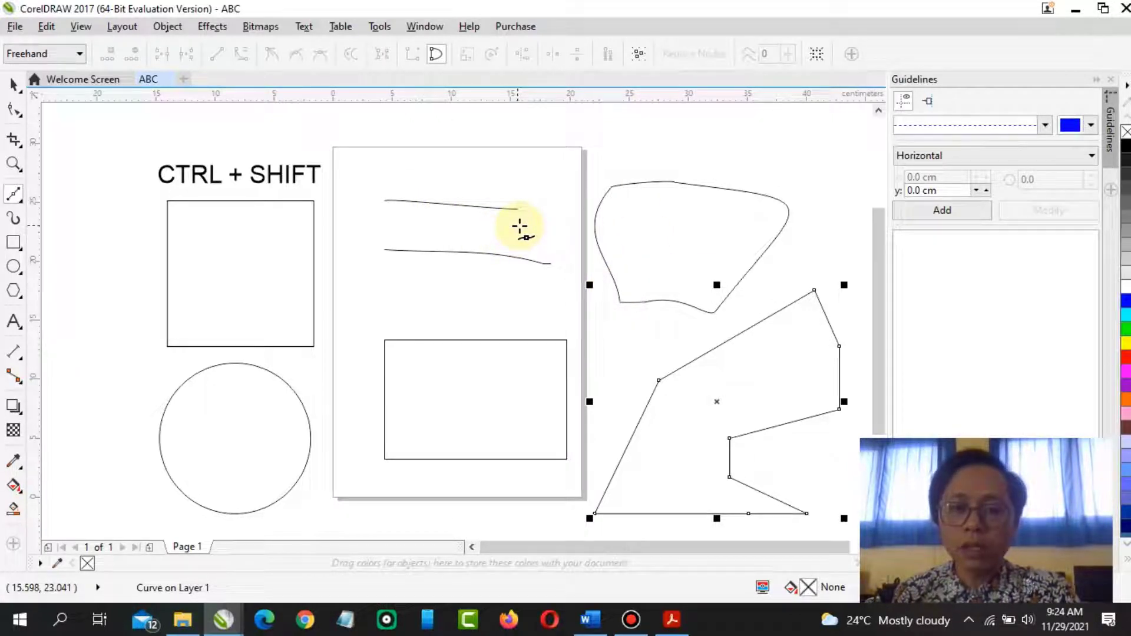
{"action": "left_click", "coordinate": [21, 202]}
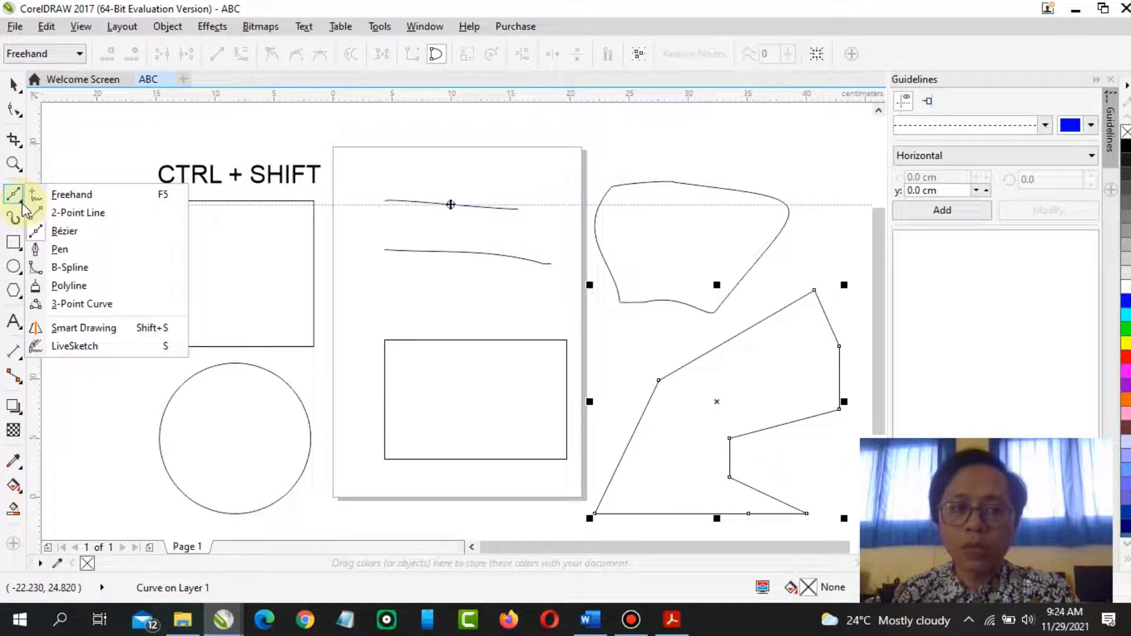
{"action": "left_click", "coordinate": [70, 196]}
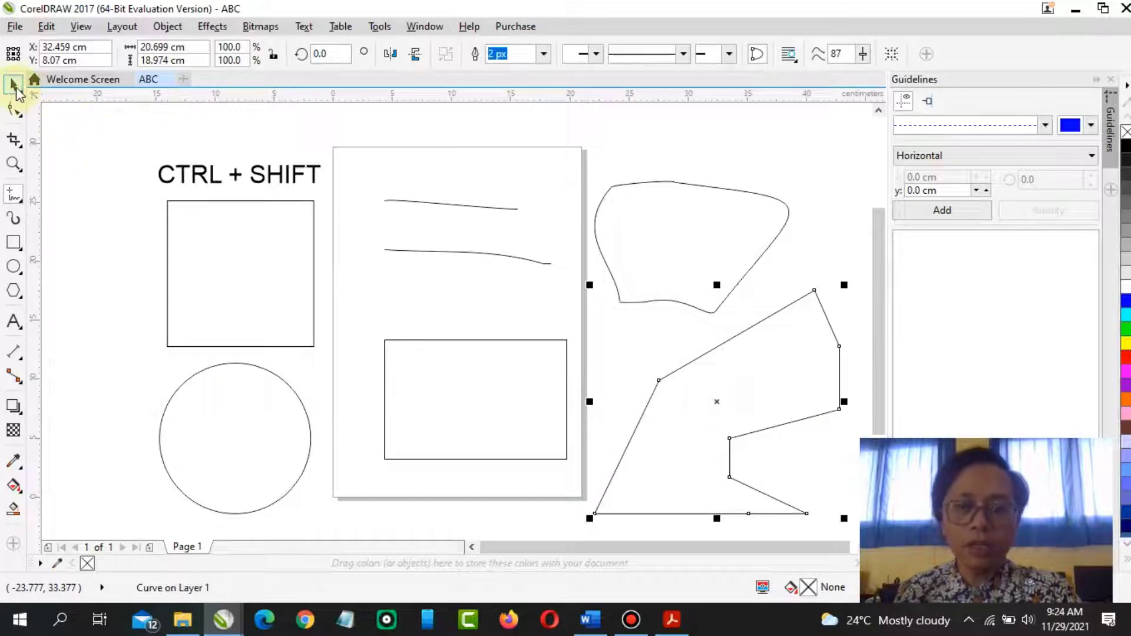
Read the PDF module's section on drawing with Artistic Media, then return to the drawing
{"action": "left_click", "coordinate": [676, 624]}
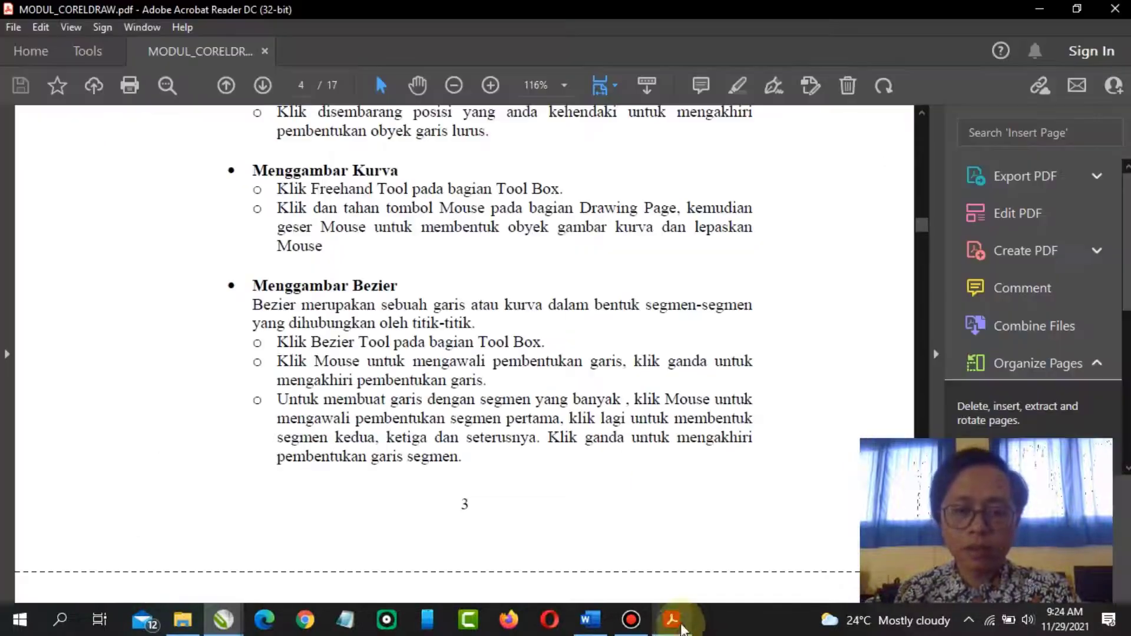
{"action": "scroll", "coordinate": [444, 409], "scroll_direction": "down", "scroll_amount": 5}
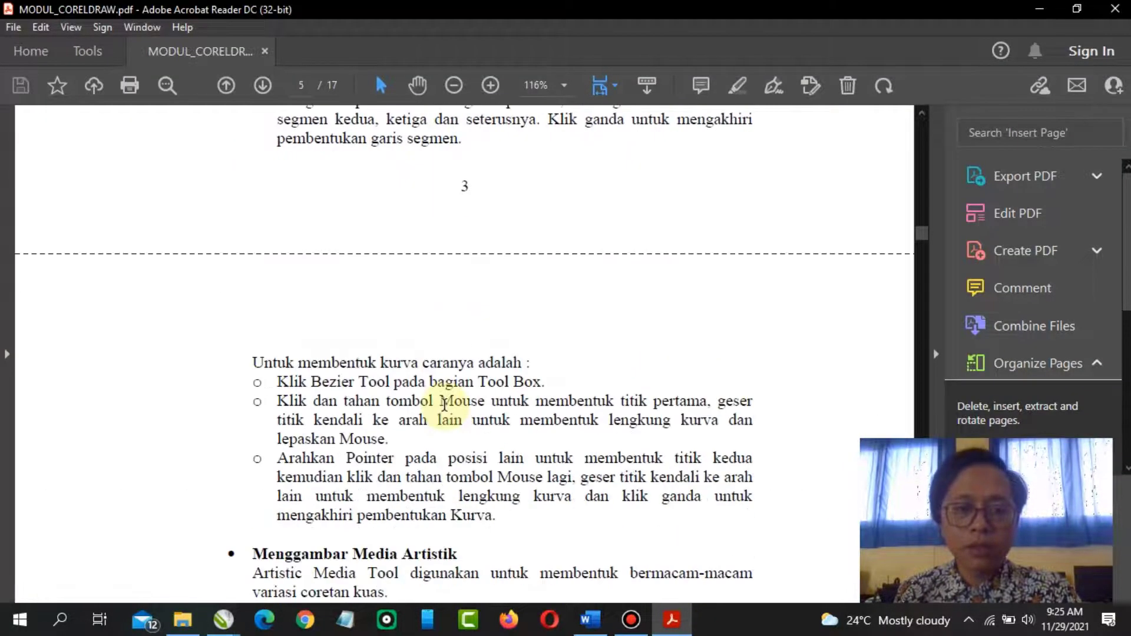
{"action": "scroll", "coordinate": [444, 405], "scroll_direction": "down", "scroll_amount": 6}
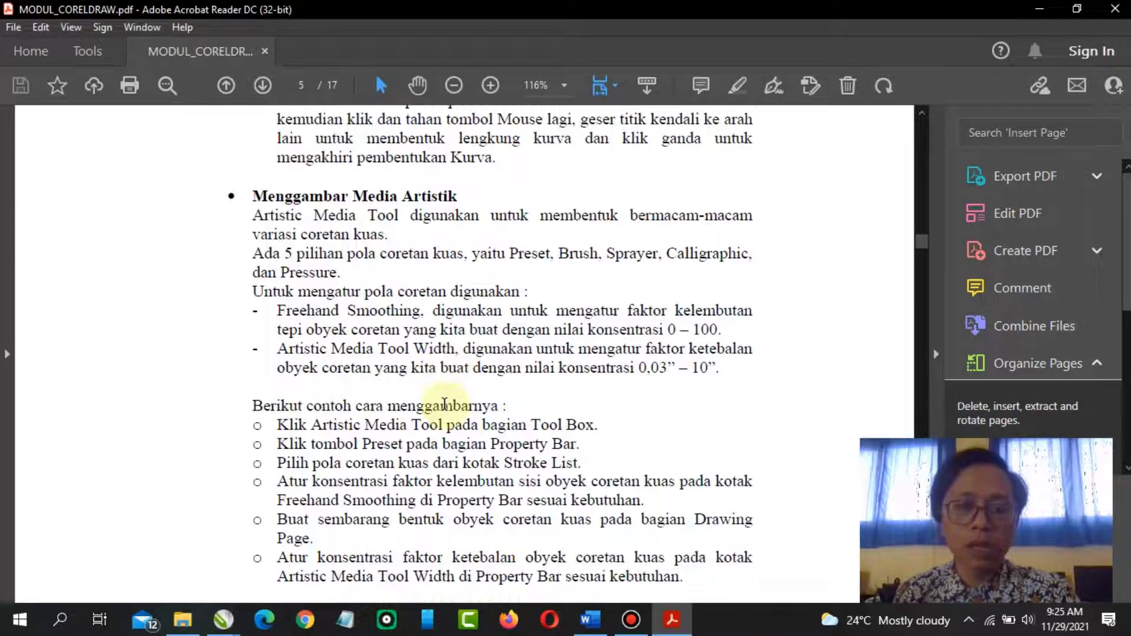
{"action": "scroll", "coordinate": [446, 404], "scroll_direction": "up", "scroll_amount": 3}
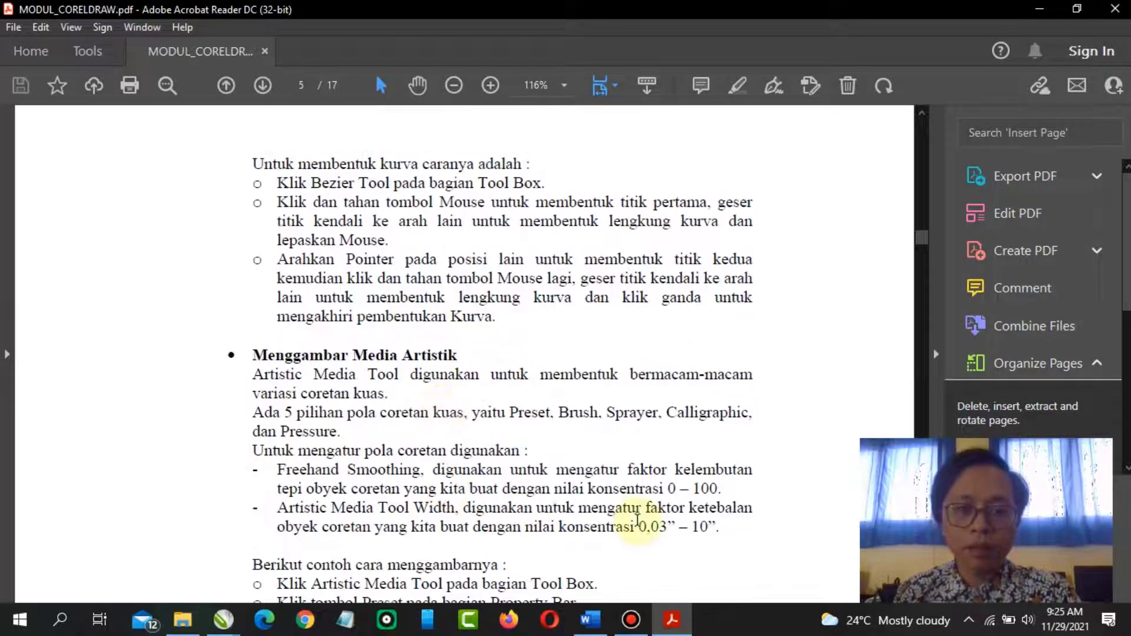
{"action": "left_click", "coordinate": [234, 620]}
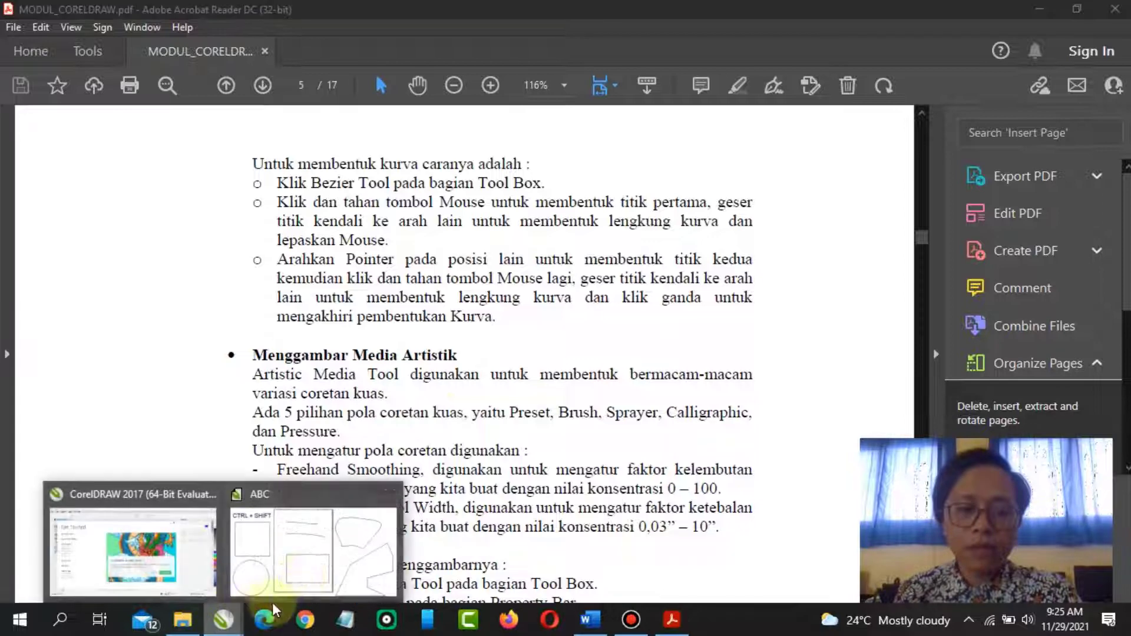
{"action": "left_click", "coordinate": [316, 575]}
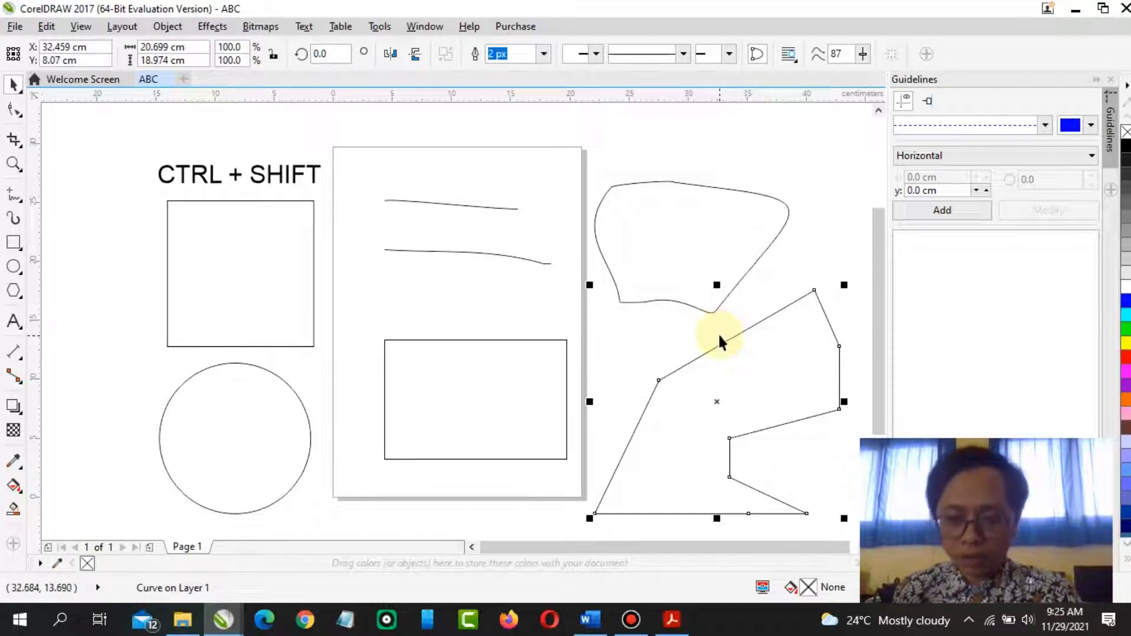
Delete the freehand shape, both freehand lines, the Bézier rectangle and the polygon from the drawing
{"action": "left_click", "coordinate": [699, 254]}
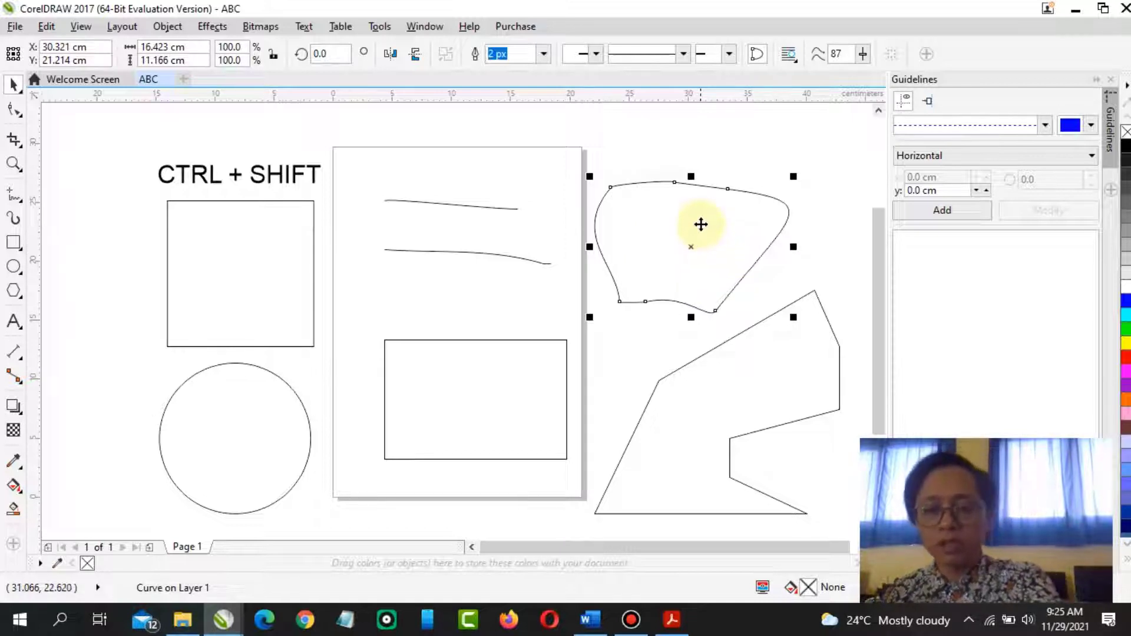
{"action": "key", "text": "Delete"}
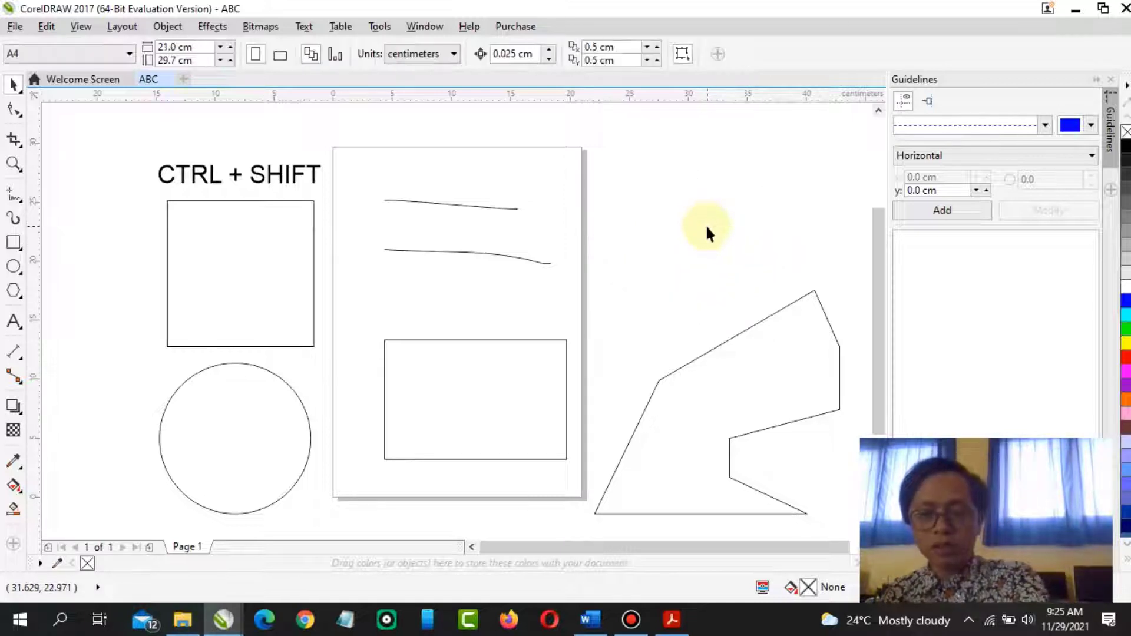
{"action": "left_click", "coordinate": [503, 255]}
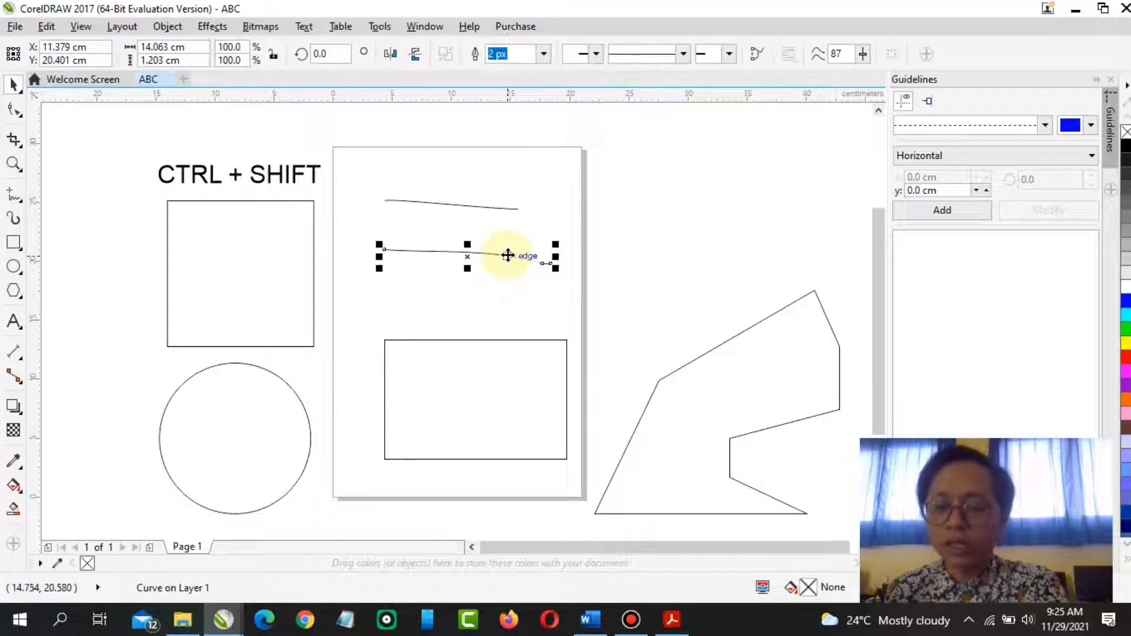
{"action": "key", "text": "Delete"}
{"action": "left_click", "coordinate": [498, 207]}
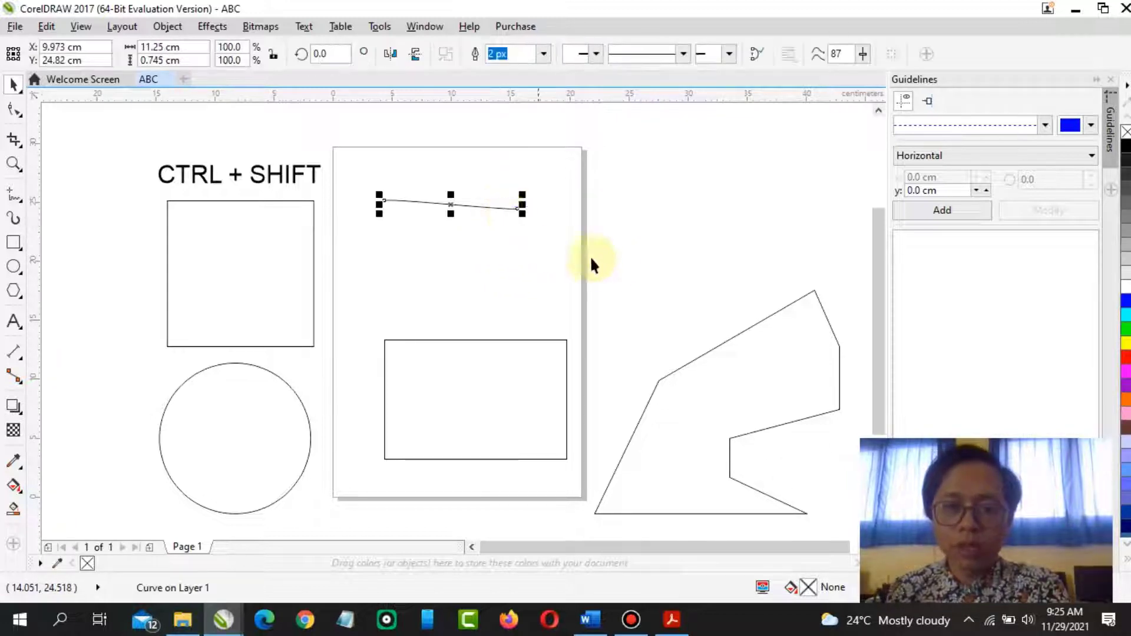
{"action": "key", "text": "Delete"}
{"action": "left_click", "coordinate": [533, 393]}
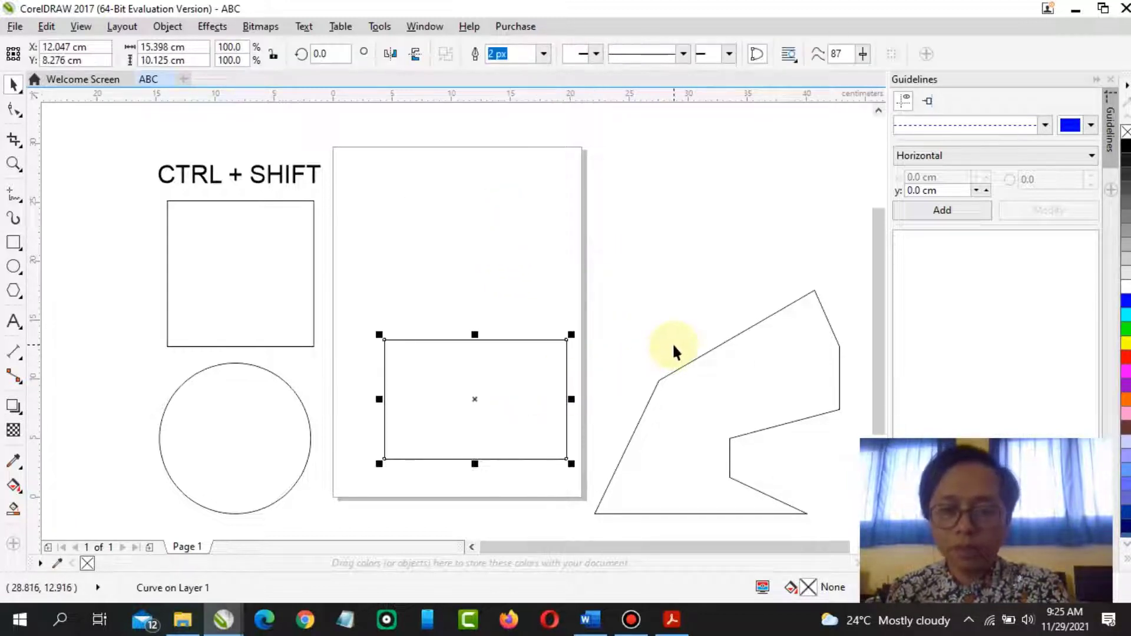
{"action": "left_click", "coordinate": [511, 371]}
{"action": "key", "text": "Delete"}
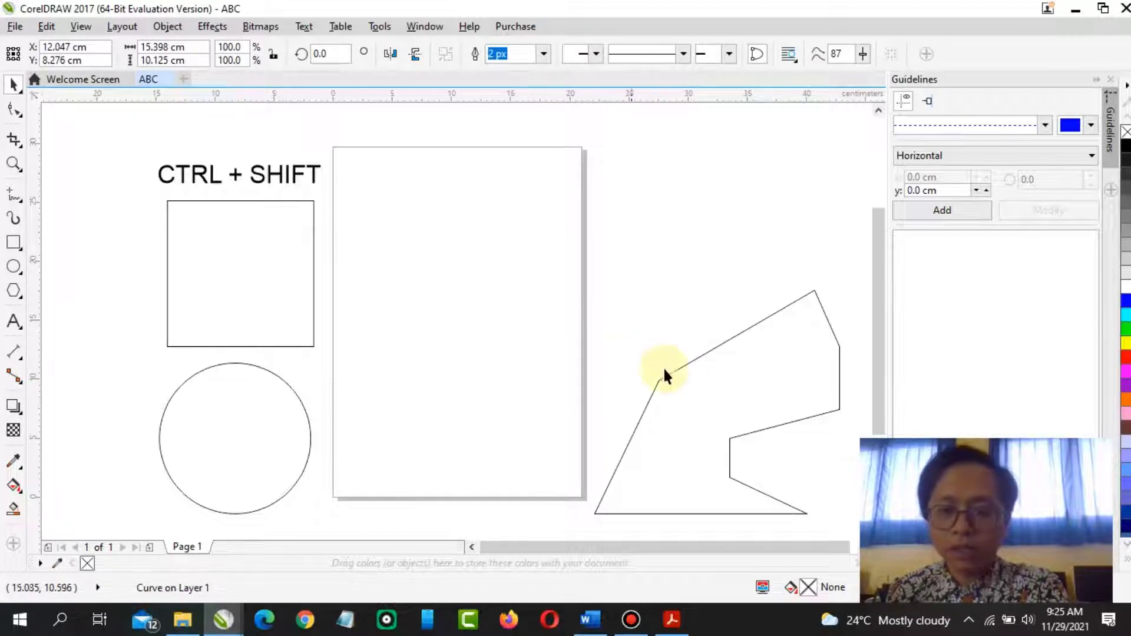
{"action": "left_click", "coordinate": [728, 401]}
{"action": "key", "text": "Delete"}
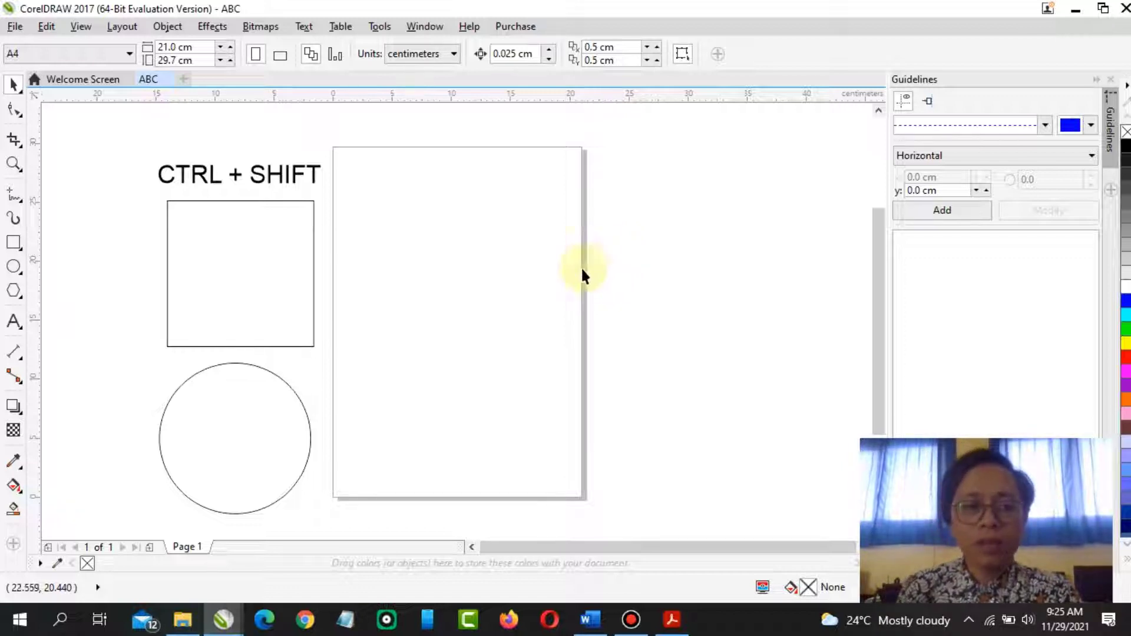
Review the Artistic Media instructions in the PDF module before returning to the drawing
{"action": "left_click", "coordinate": [673, 620]}
{"action": "scroll", "coordinate": [460, 375], "scroll_direction": "down", "scroll_amount": 2}
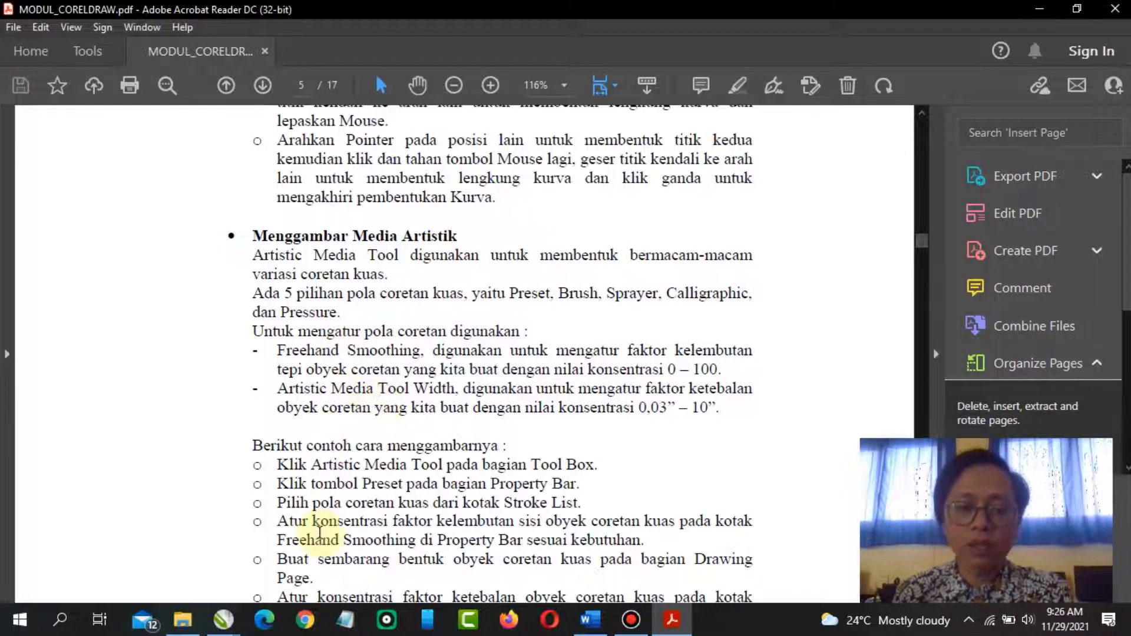
{"action": "left_click", "coordinate": [223, 620]}
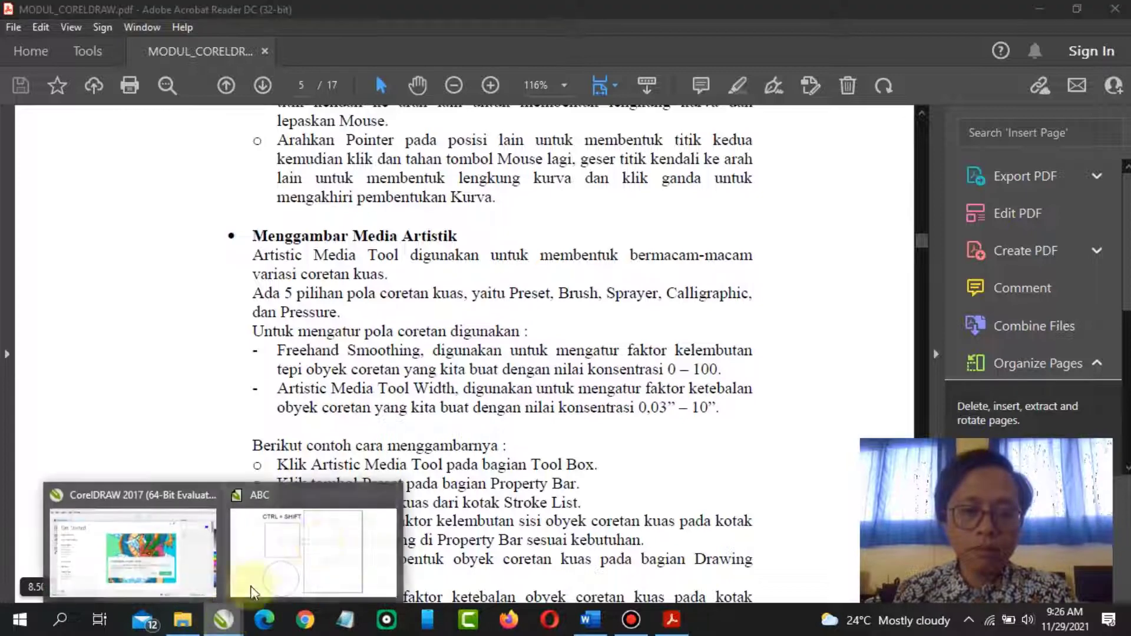
Select the Artistic Media tool and draw a calligraphy brush stroke across the upper part of the page
{"action": "left_click", "coordinate": [312, 566]}
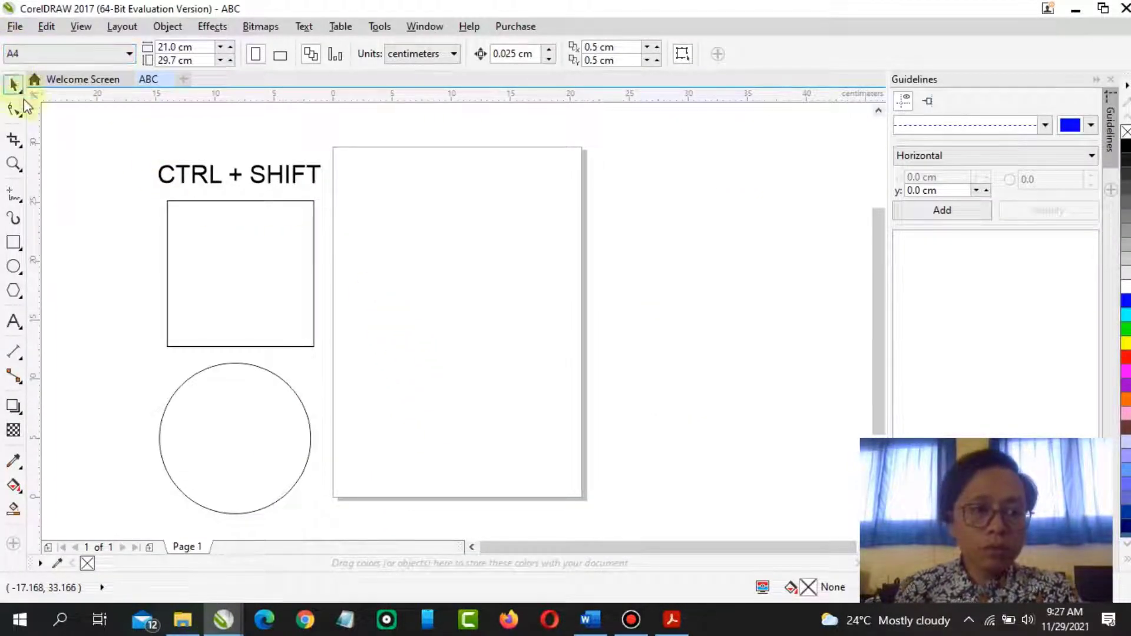
{"action": "left_click", "coordinate": [15, 222]}
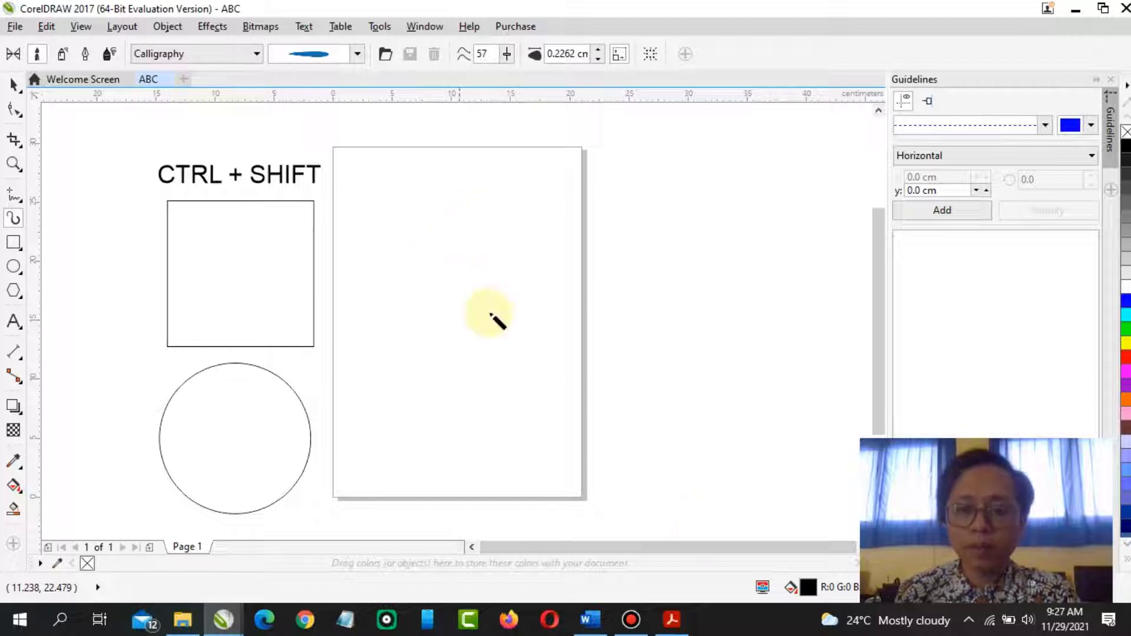
{"action": "left_click", "coordinate": [672, 620]}
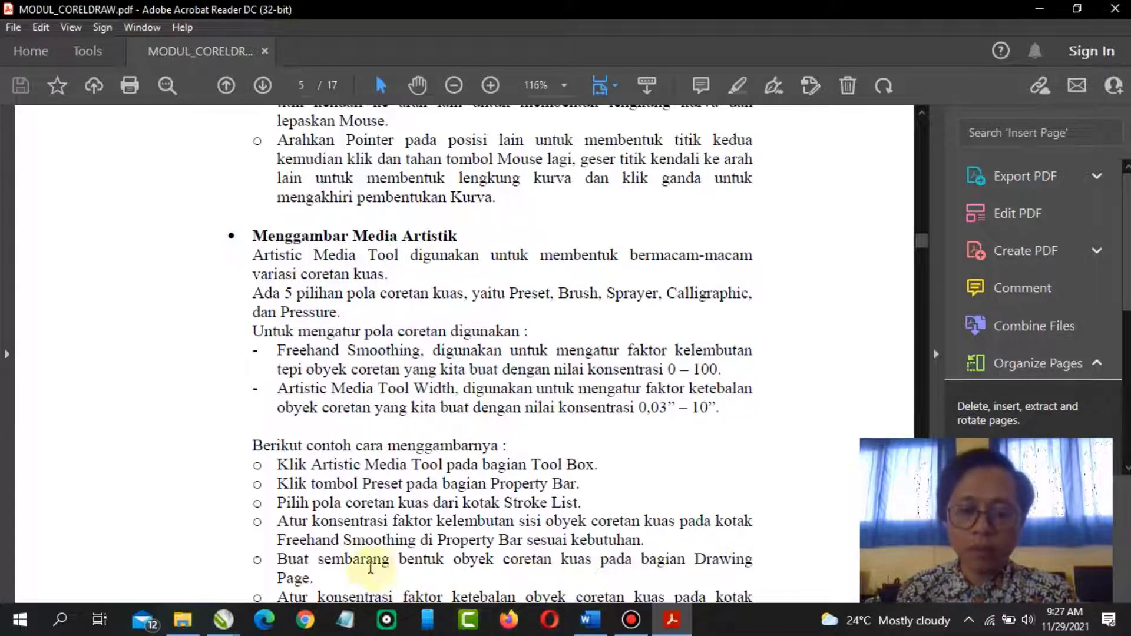
{"action": "left_click", "coordinate": [222, 619]}
{"action": "left_click", "coordinate": [297, 572]}
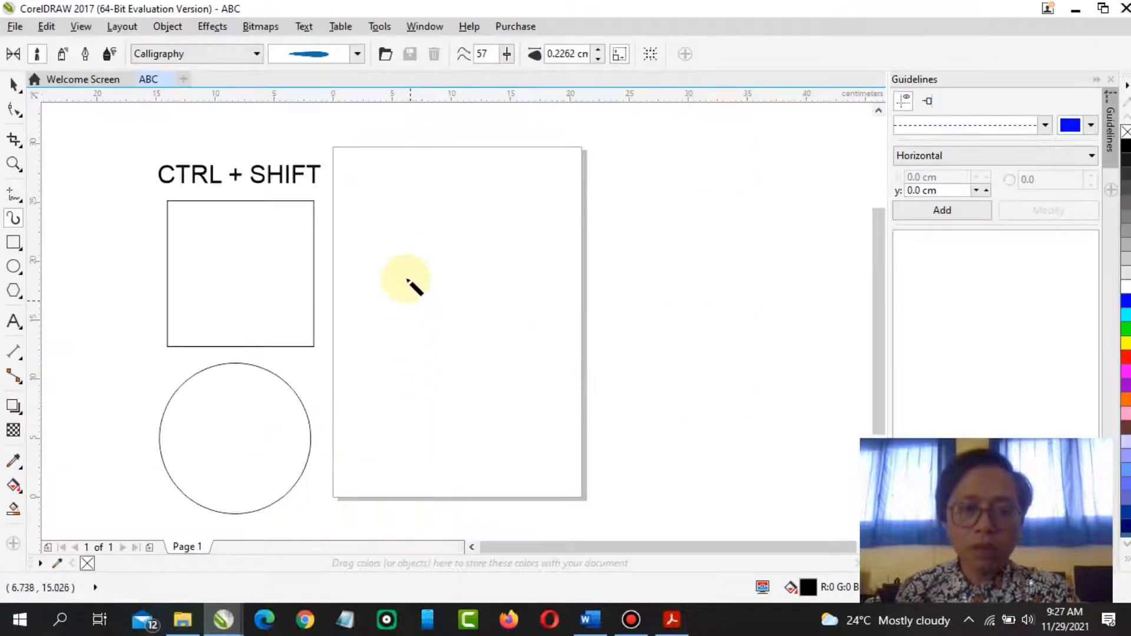
{"action": "left_click_drag", "start_coordinate": [394, 227], "coordinate": [576, 250]}
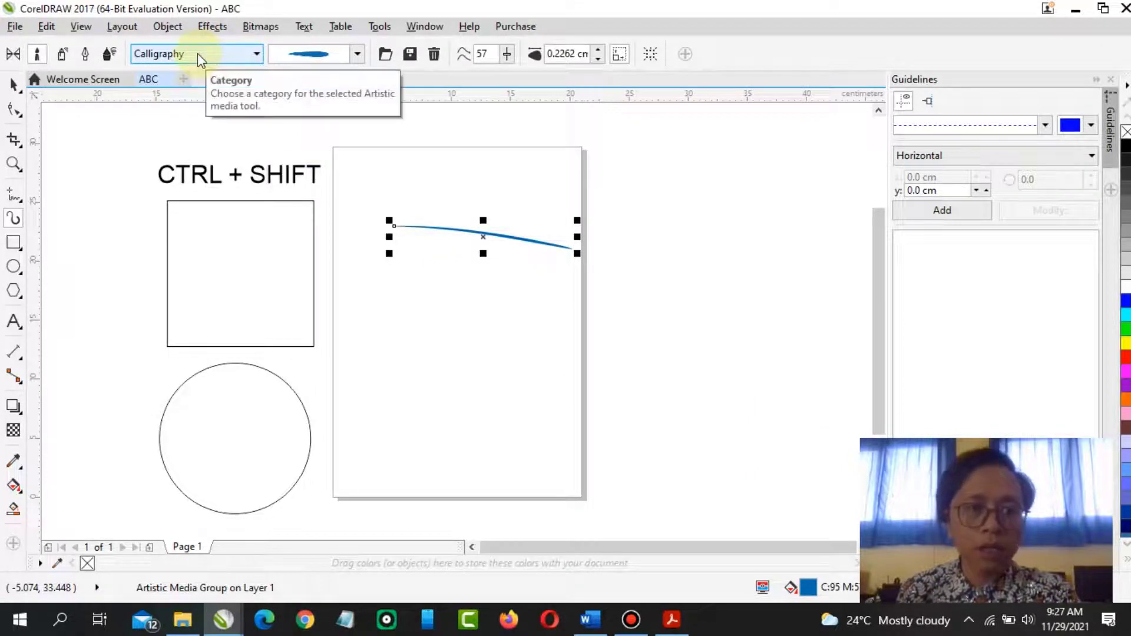
Check the Artistic Media steps in the PDF module, switching back and forth with the drawing
{"action": "left_click", "coordinate": [671, 620]}
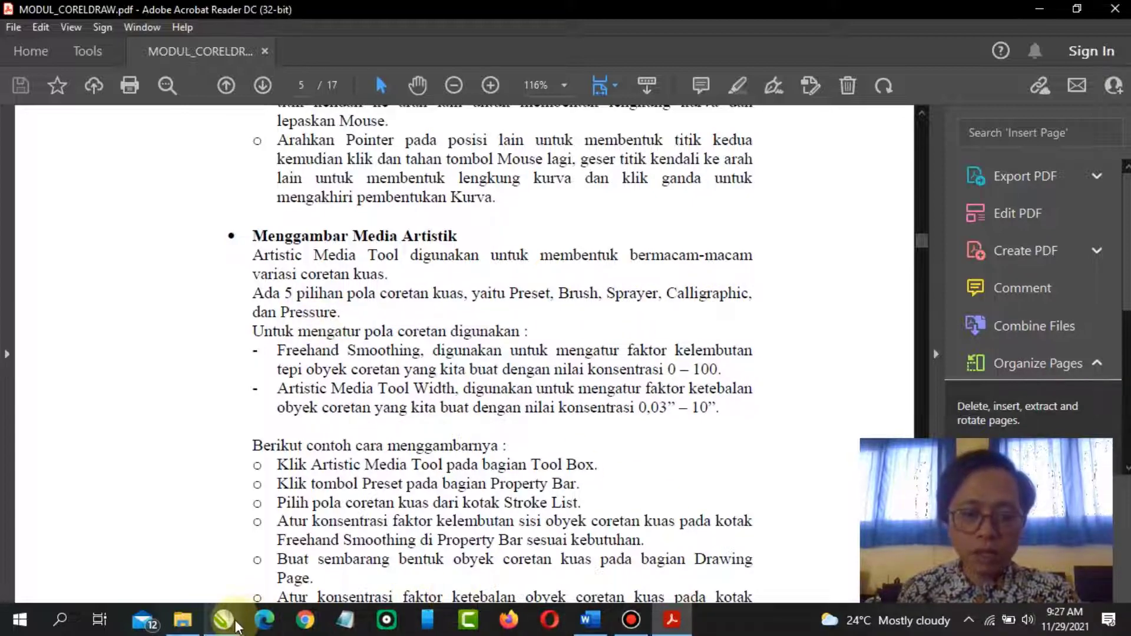
{"action": "left_click", "coordinate": [224, 620]}
{"action": "left_click", "coordinate": [272, 578]}
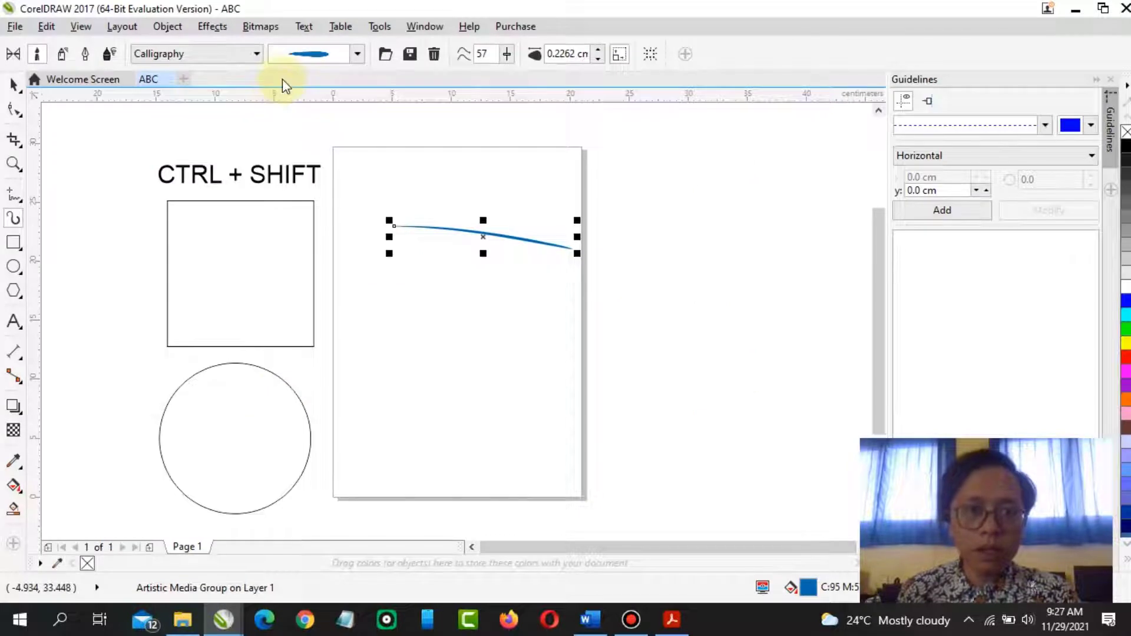
{"action": "left_click", "coordinate": [256, 54]}
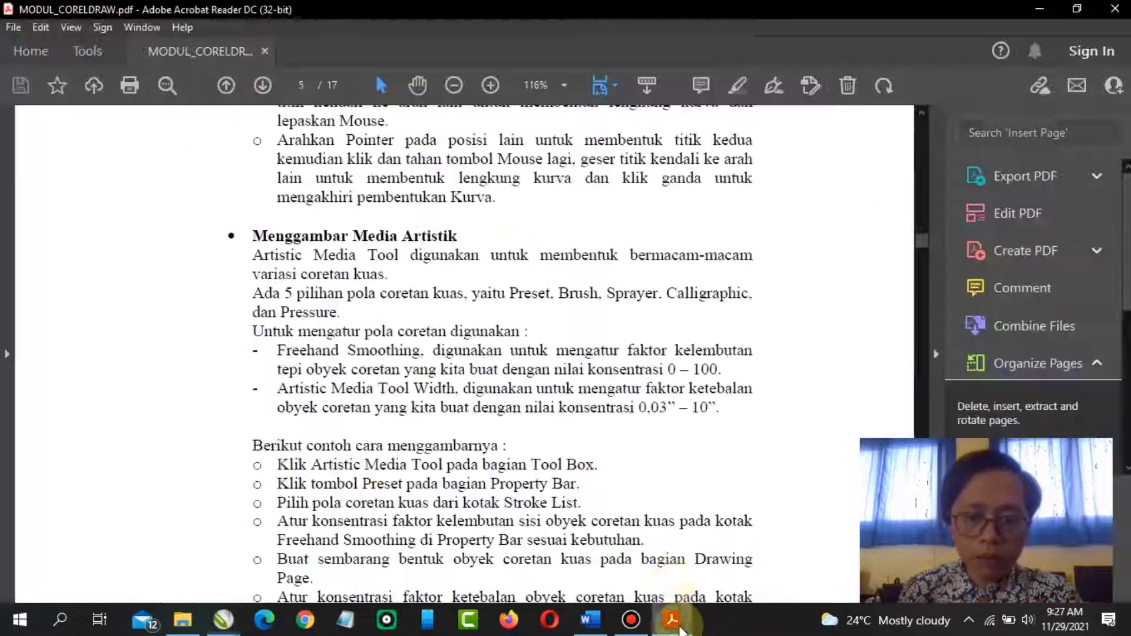
{"action": "left_click", "coordinate": [672, 619]}
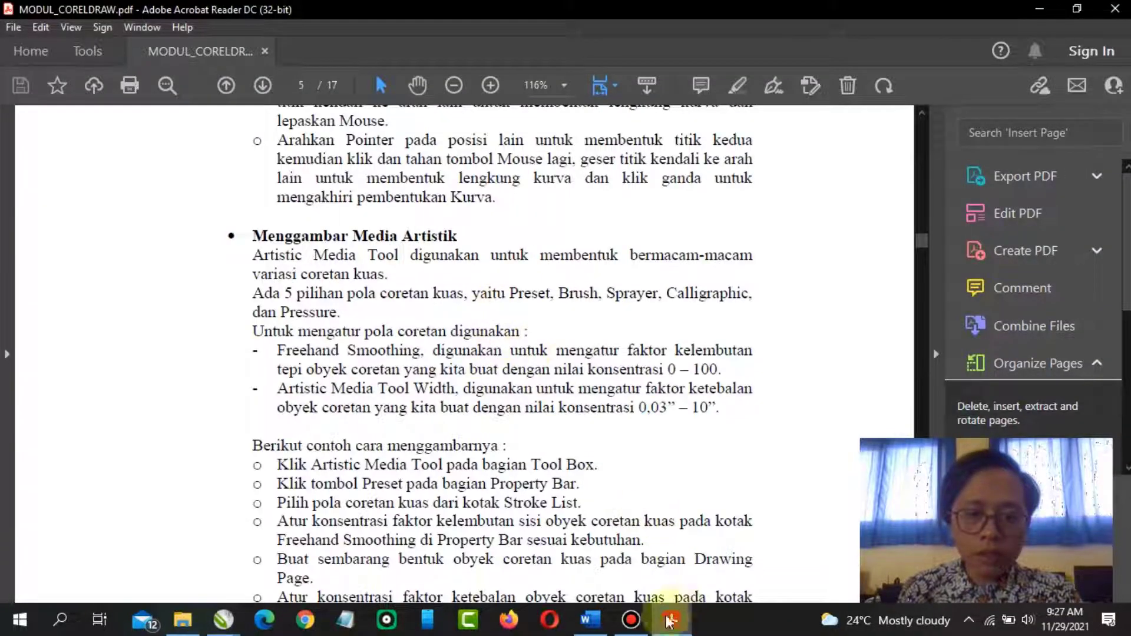
{"action": "left_click", "coordinate": [224, 619]}
{"action": "left_click", "coordinate": [288, 562]}
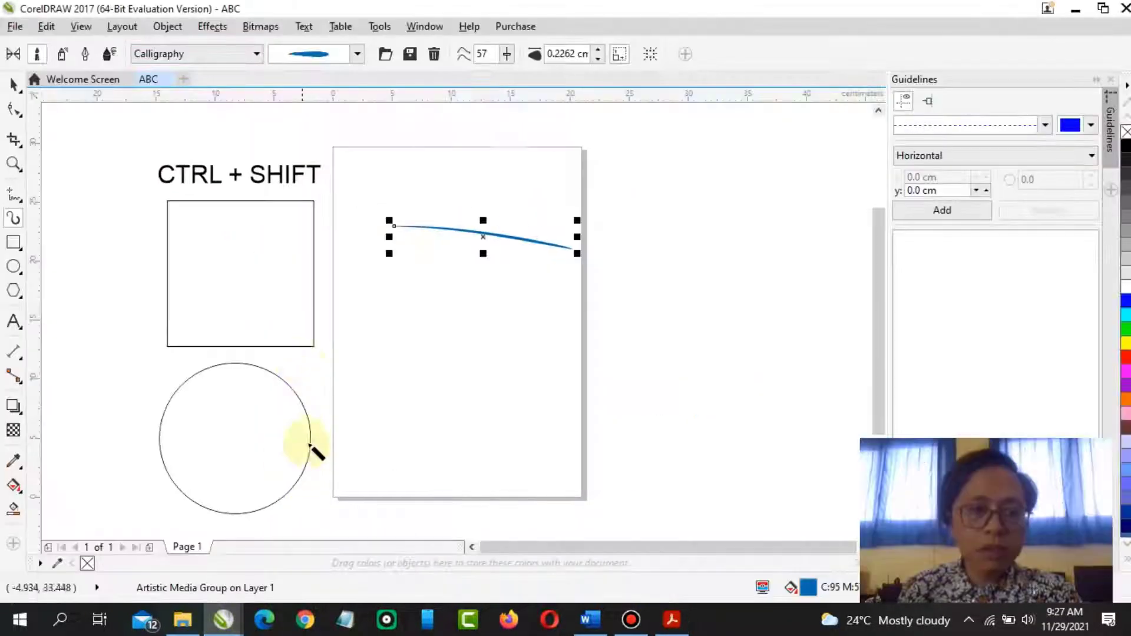
Switch the Artistic Media category to Artistic and draw a second brush stroke across the middle of the page
{"action": "left_click", "coordinate": [257, 54]}
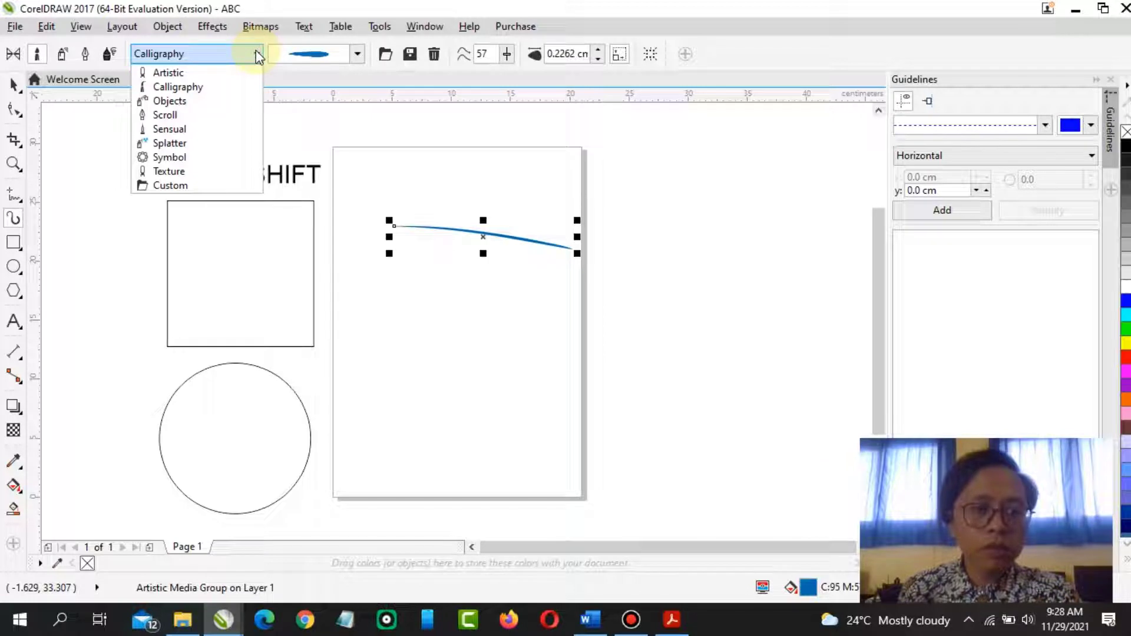
{"action": "left_click", "coordinate": [358, 54]}
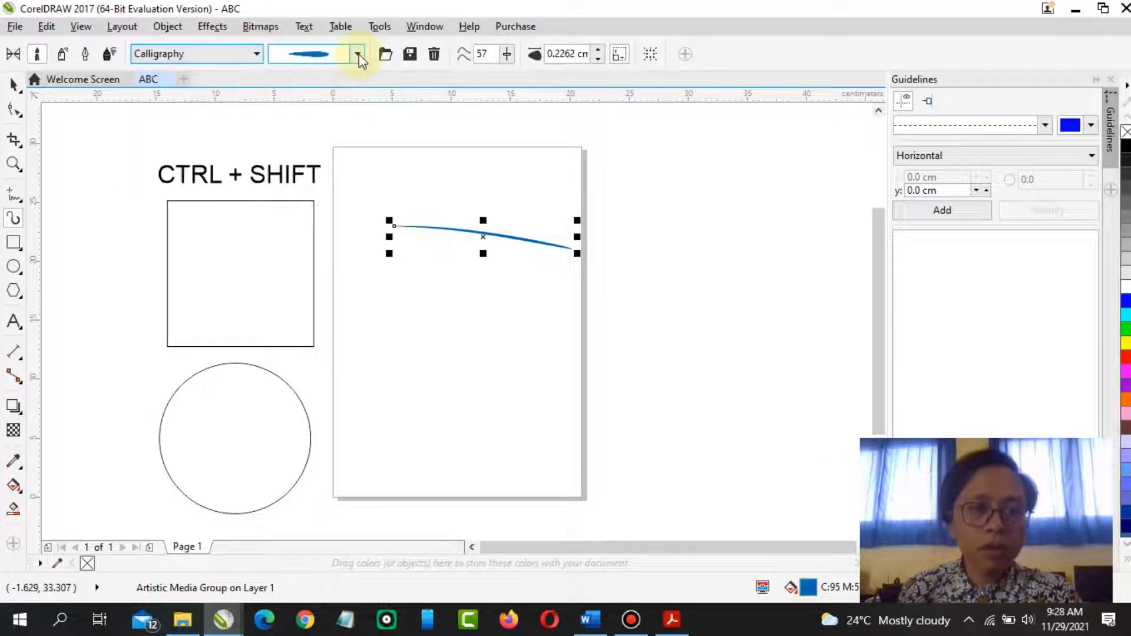
{"action": "left_click", "coordinate": [359, 54]}
{"action": "left_click", "coordinate": [359, 54]}
{"action": "left_click", "coordinate": [260, 56]}
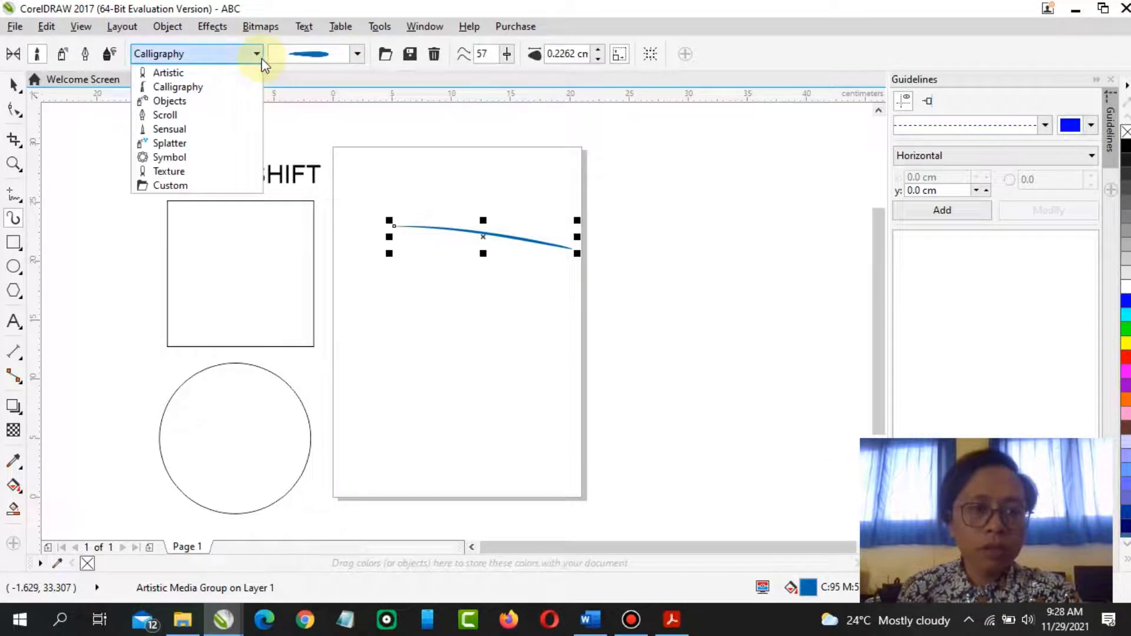
{"action": "left_click", "coordinate": [236, 73]}
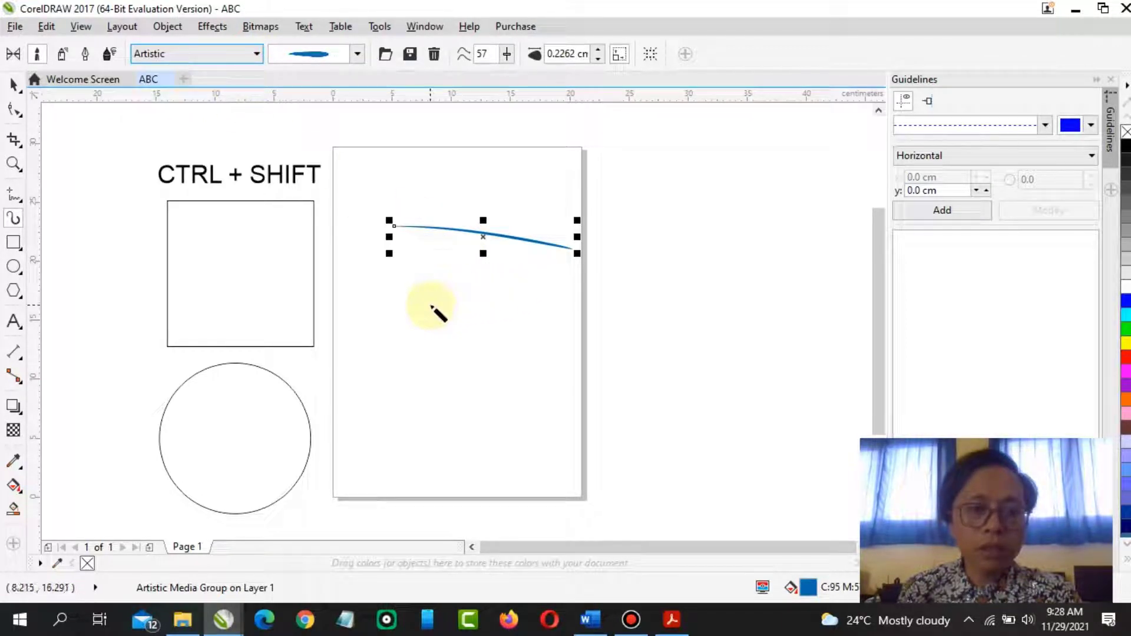
{"action": "left_click_drag", "start_coordinate": [427, 305], "coordinate": [589, 320]}
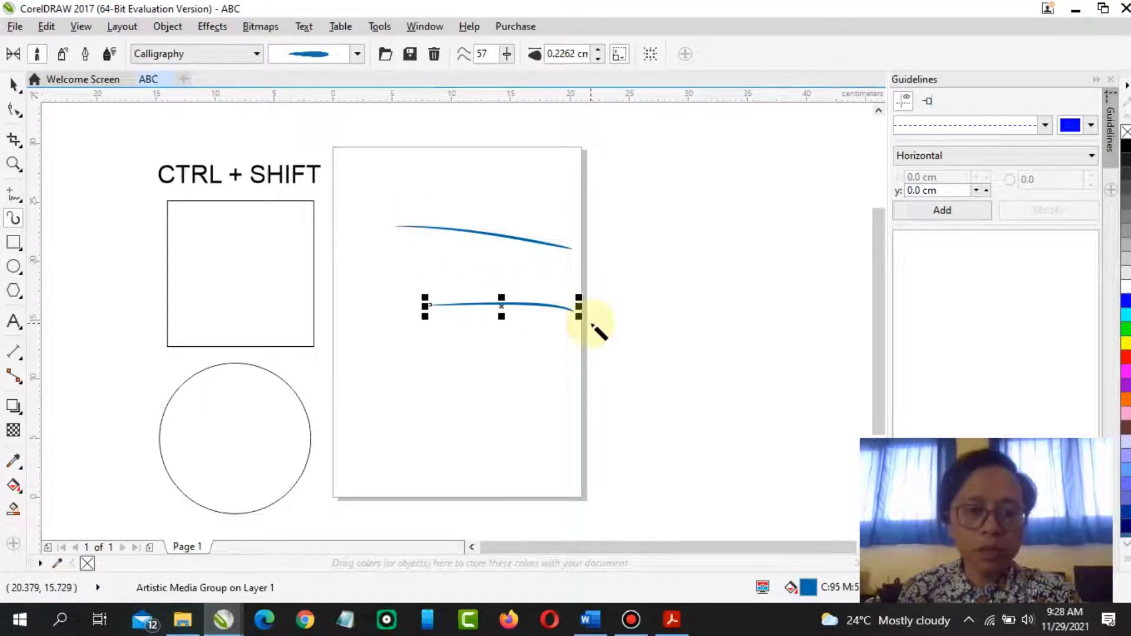
Choose a wider teal brush from the stroke list for the selected stroke and draw two more teal strokes
{"action": "left_click", "coordinate": [257, 54]}
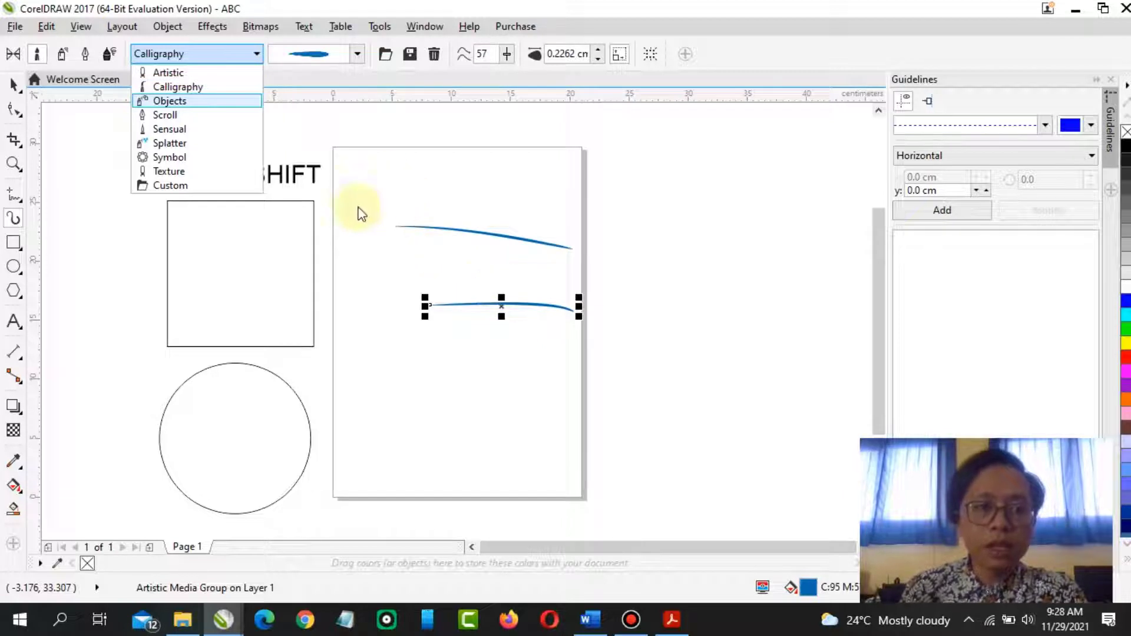
{"action": "left_click", "coordinate": [358, 56]}
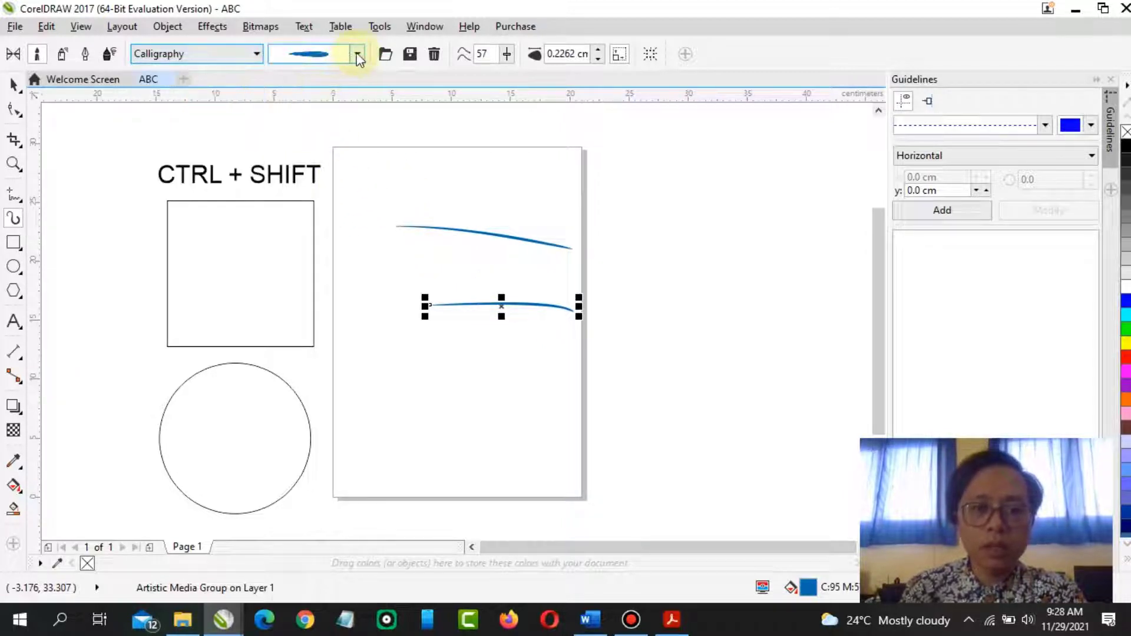
{"action": "left_click", "coordinate": [357, 56]}
{"action": "left_click", "coordinate": [397, 36]}
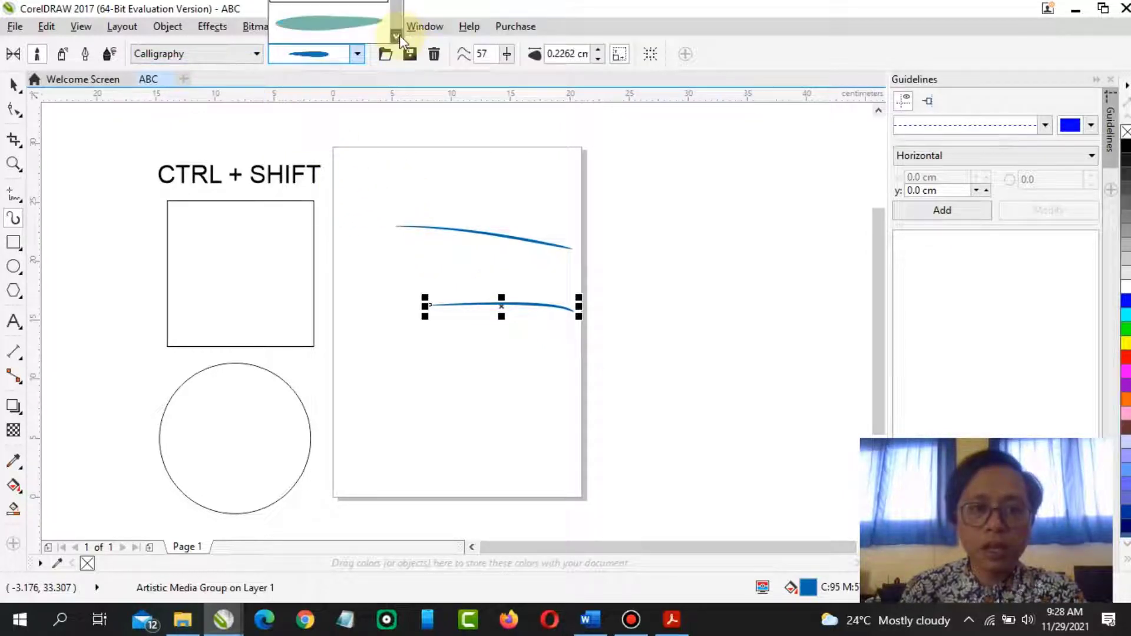
{"action": "left_click", "coordinate": [353, 25]}
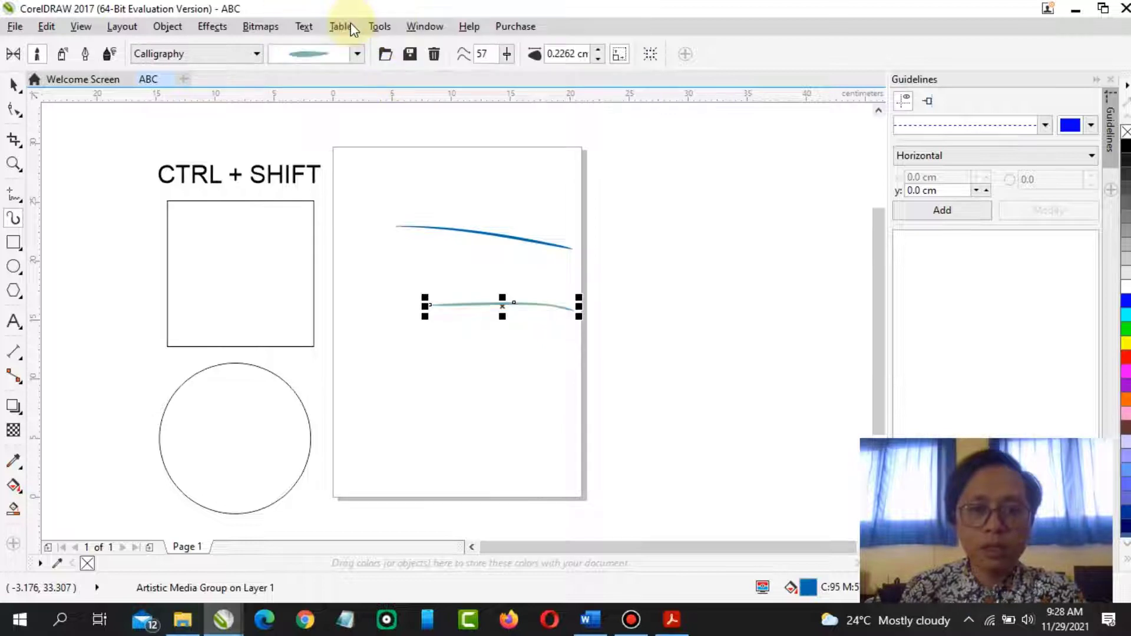
{"action": "left_click_drag", "start_coordinate": [585, 299], "coordinate": [733, 260]}
{"action": "mouse_move", "coordinate": [724, 319]}
{"action": "left_mouse_down"}
{"action": "mouse_move", "coordinate": [825, 399]}
{"action": "mouse_move", "coordinate": [815, 396]}
{"action": "left_mouse_up"}
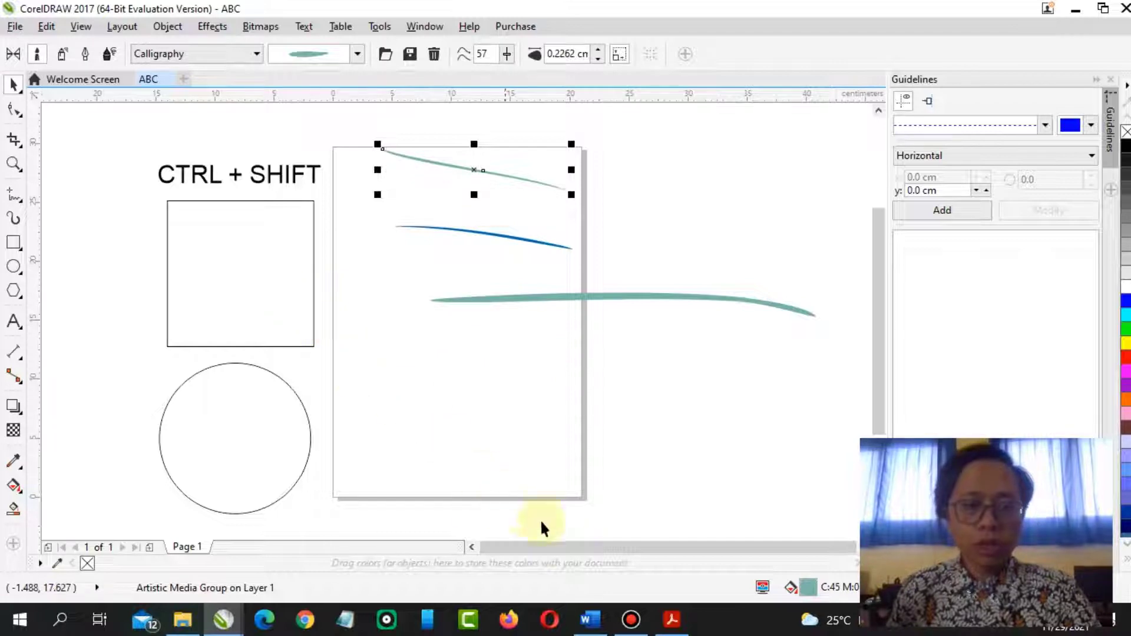
Scroll through the remaining Artistic Media steps in the PDF module
{"action": "left_click", "coordinate": [672, 618]}
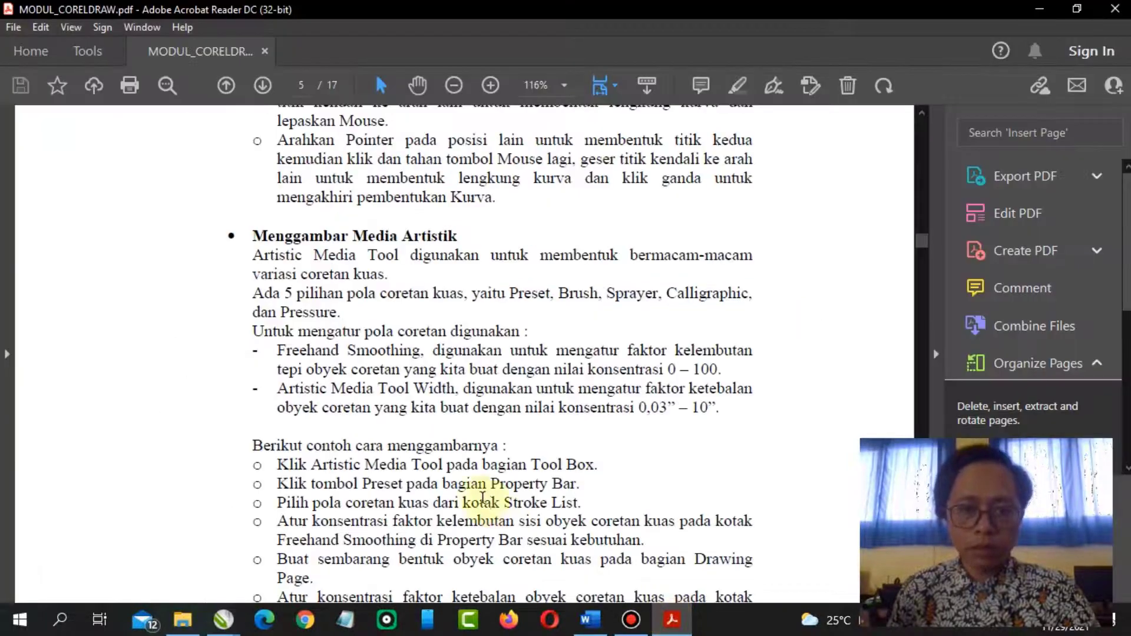
{"action": "scroll", "coordinate": [426, 384], "scroll_direction": "down", "scroll_amount": 3}
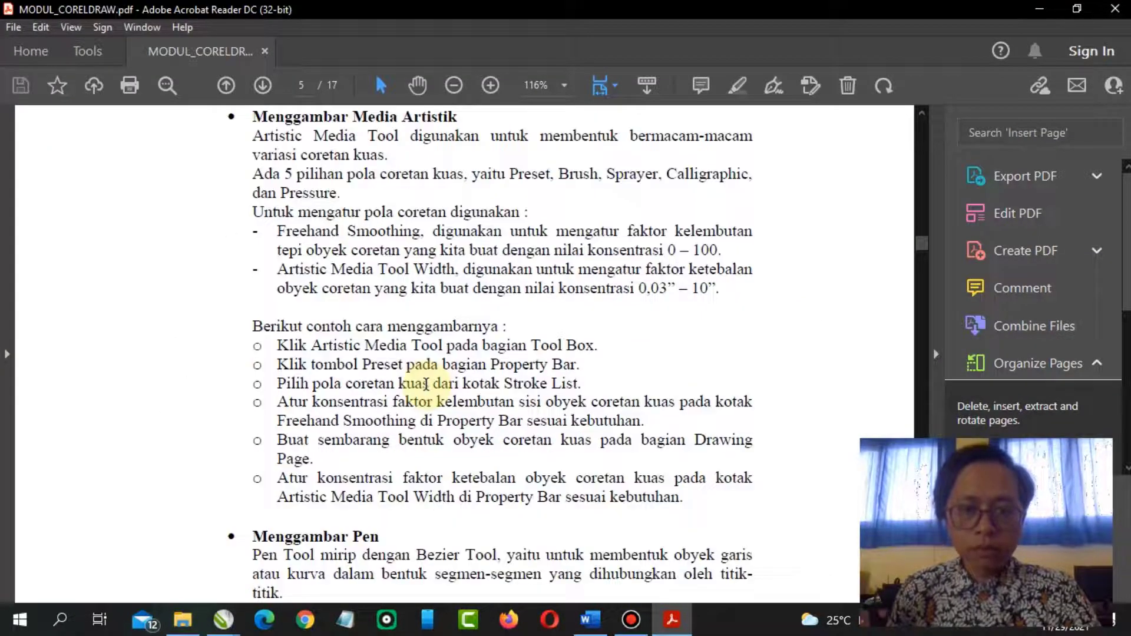
{"action": "scroll", "coordinate": [427, 384], "scroll_direction": "down", "scroll_amount": 1}
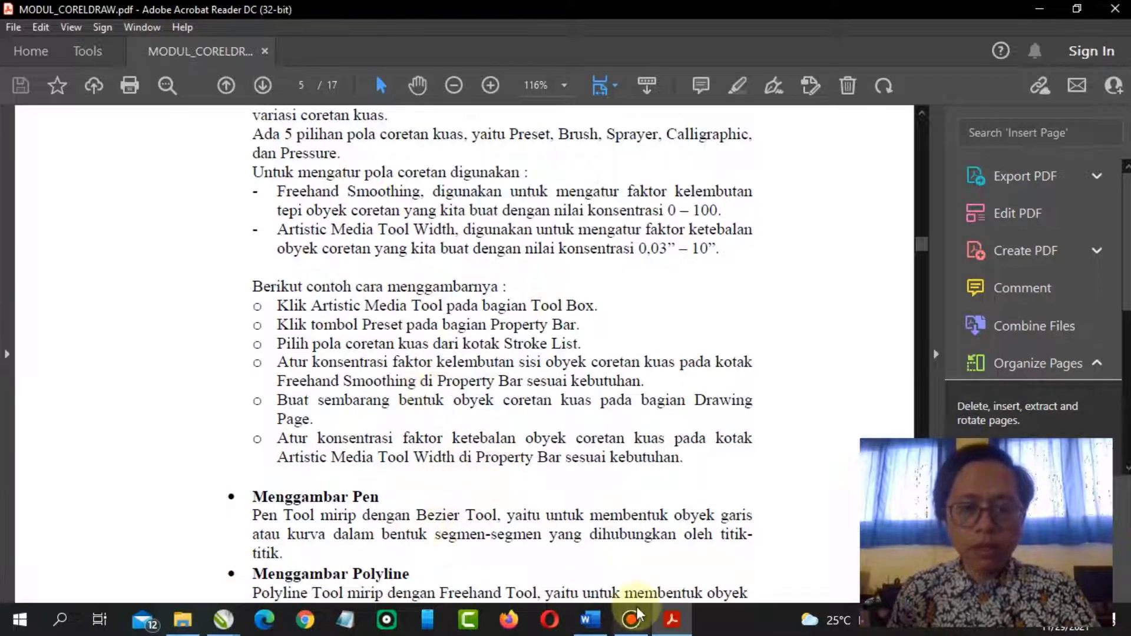
{"action": "left_click", "coordinate": [223, 618]}
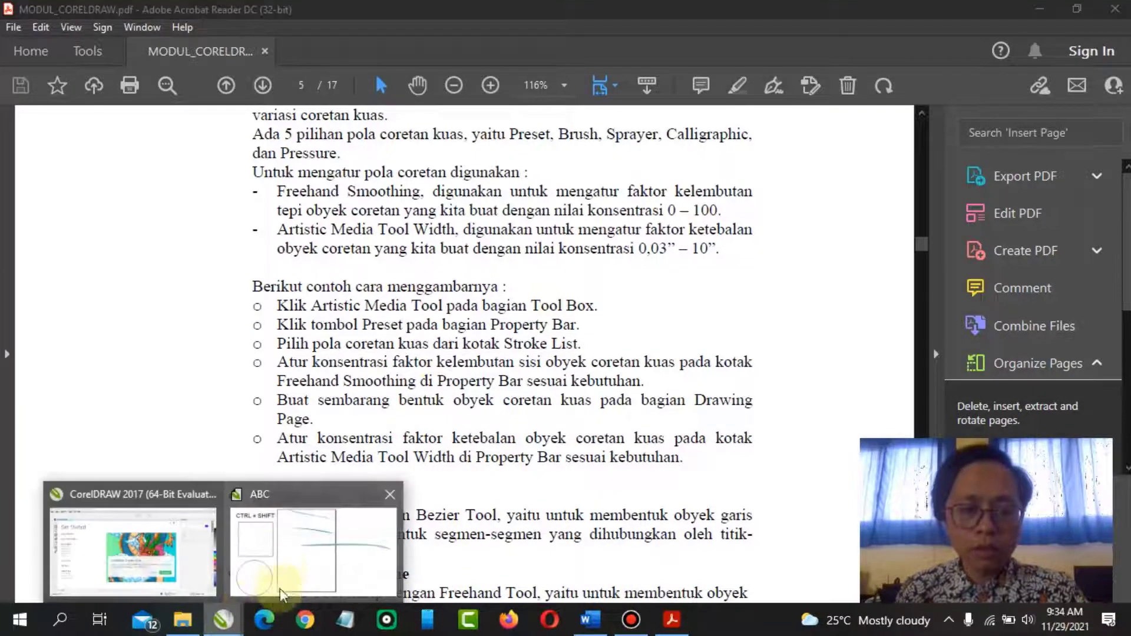
Delete all the Artistic Media brush strokes from the page
{"action": "left_click", "coordinate": [281, 594]}
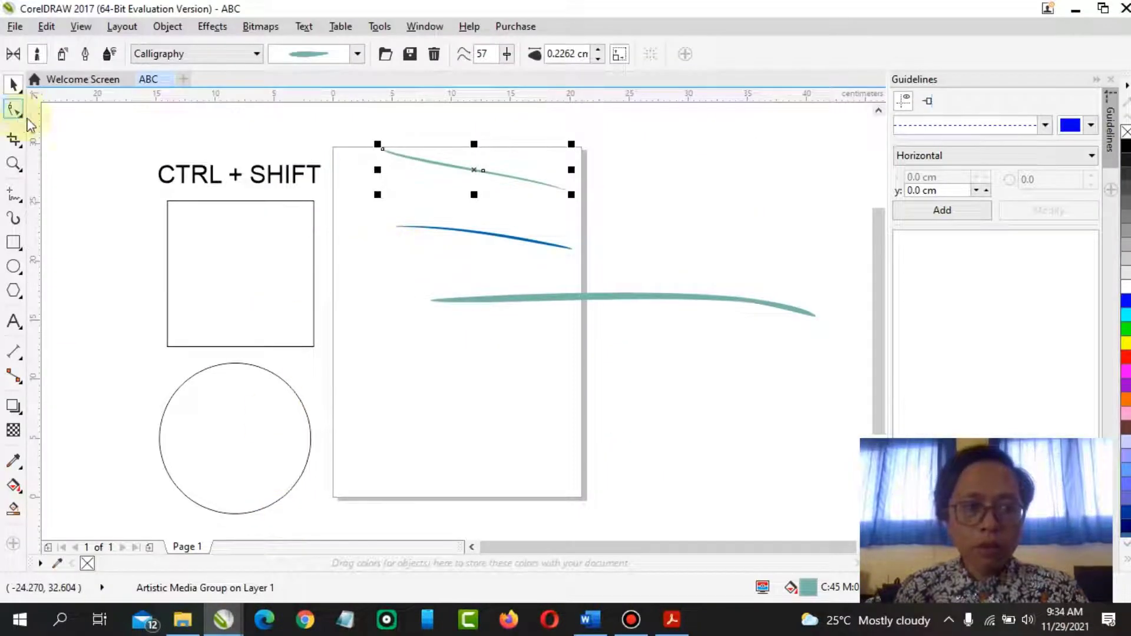
{"action": "left_click", "coordinate": [350, 127]}
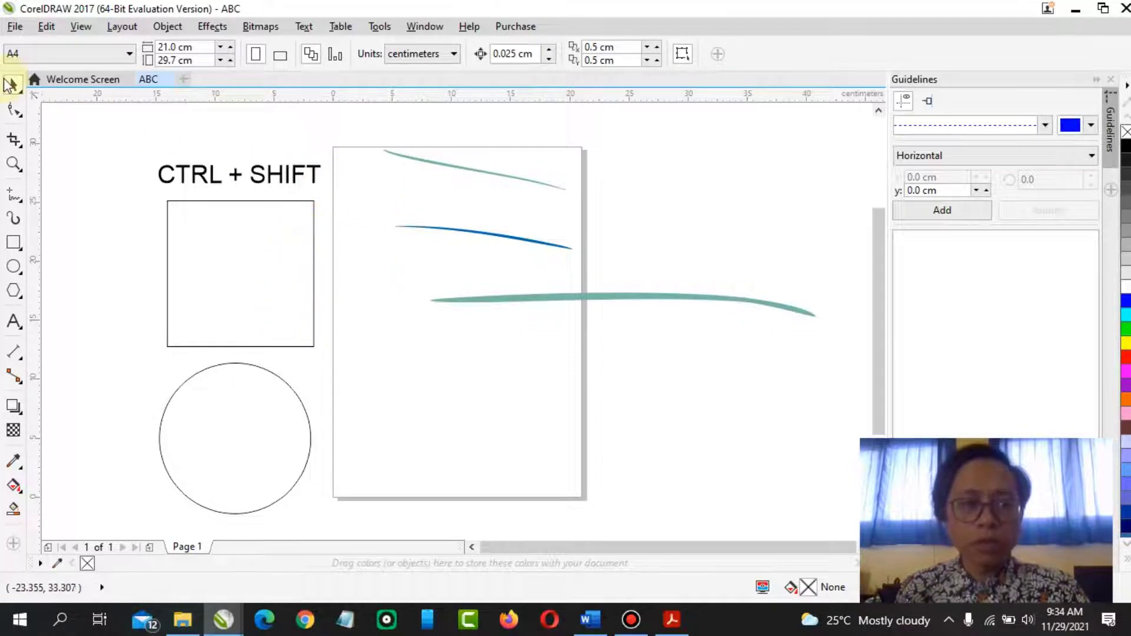
{"action": "left_click_drag", "start_coordinate": [793, 395], "coordinate": [832, 385]}
{"action": "key", "text": "Delete"}
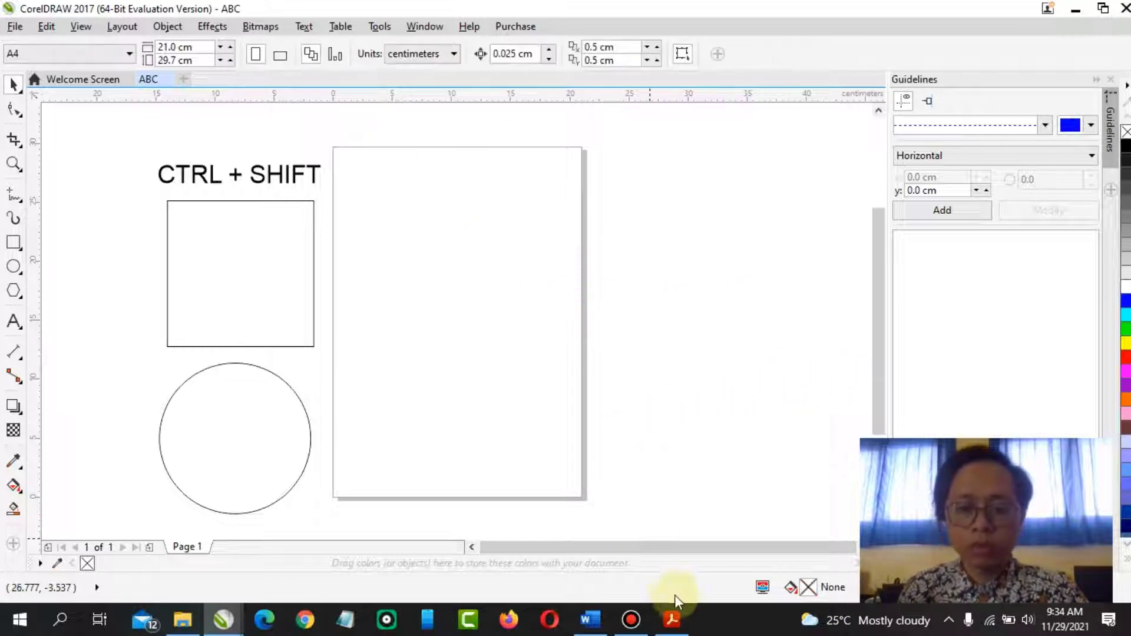
Read the Pen, Polyline and 3-point curve sections of the PDF module
{"action": "left_click", "coordinate": [672, 619]}
{"action": "scroll", "coordinate": [518, 449], "scroll_direction": "down", "scroll_amount": 3}
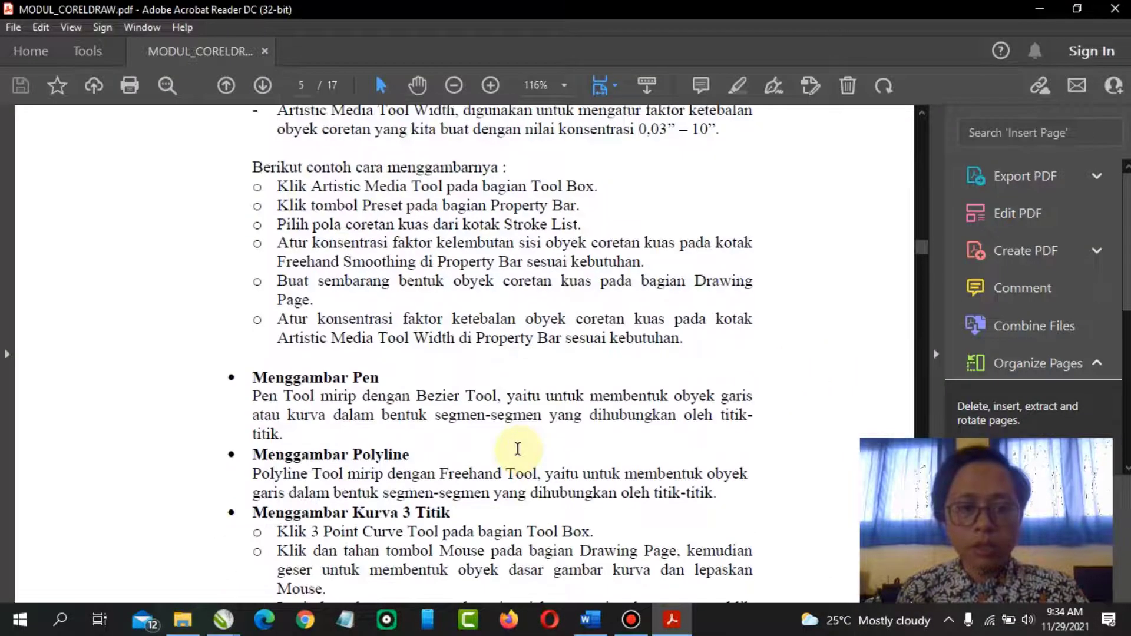
{"action": "scroll", "coordinate": [518, 449], "scroll_direction": "down", "scroll_amount": 5}
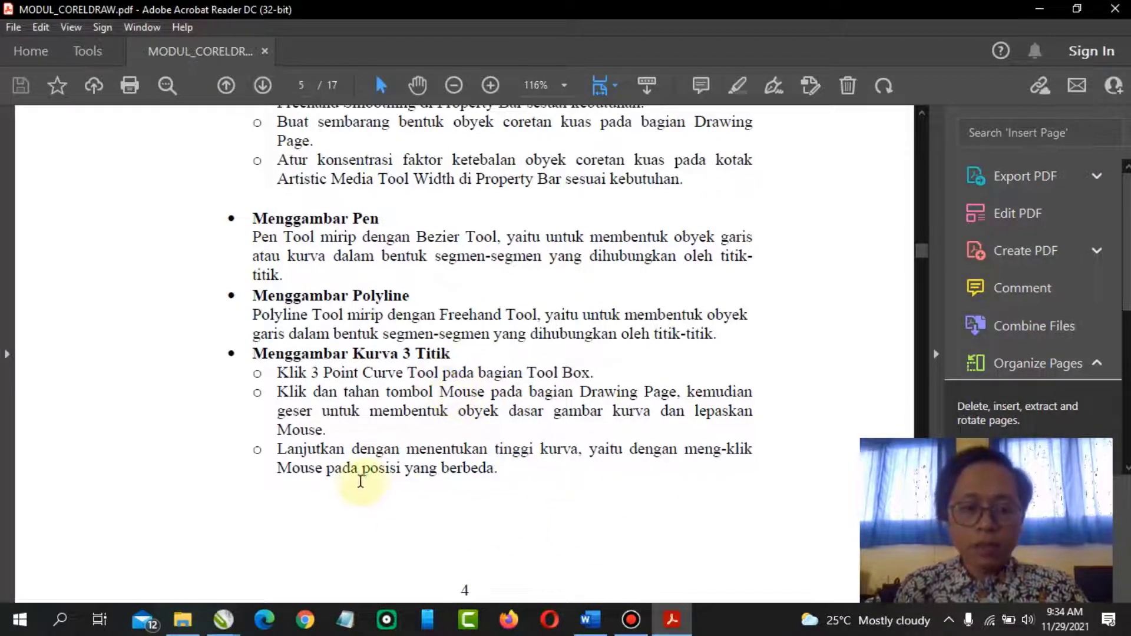
{"action": "mouse_move", "coordinate": [224, 619]}
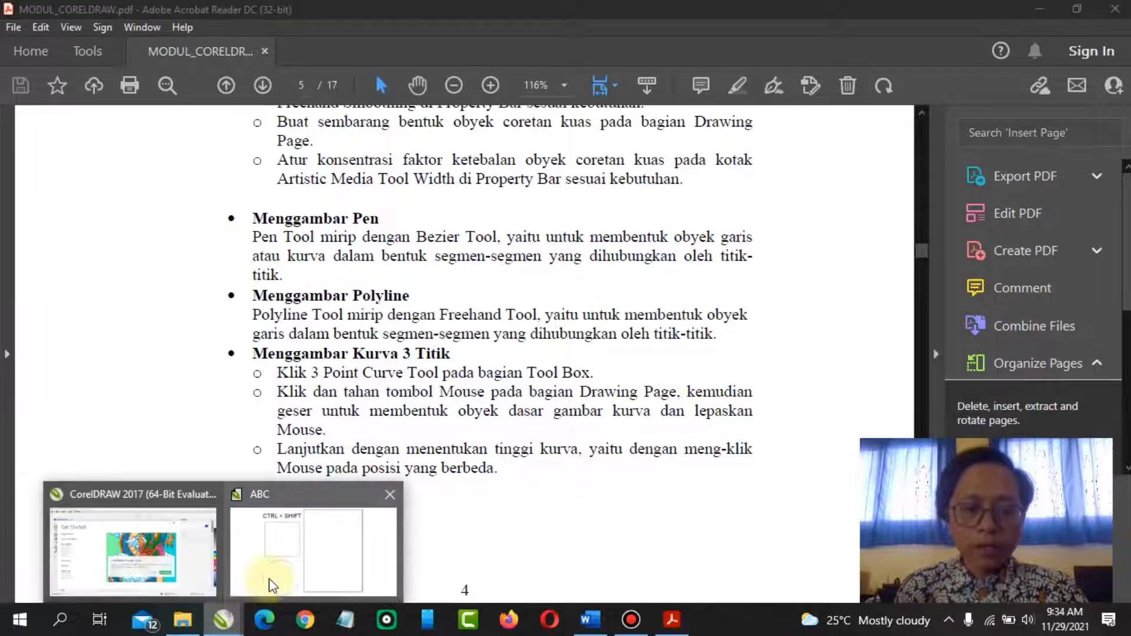
Return to the ABC document and draw a closed irregular outline on the page with the Pen tool, mixing straight and curved segments
{"action": "left_click", "coordinate": [311, 537]}
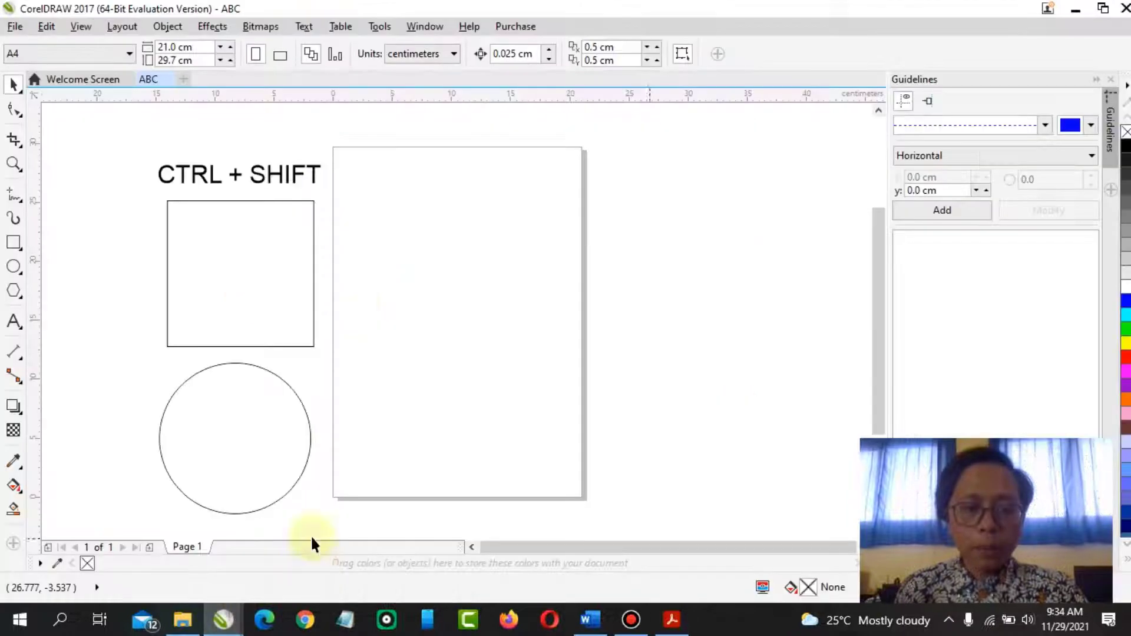
{"action": "left_click", "coordinate": [22, 202]}
{"action": "left_click", "coordinate": [87, 246]}
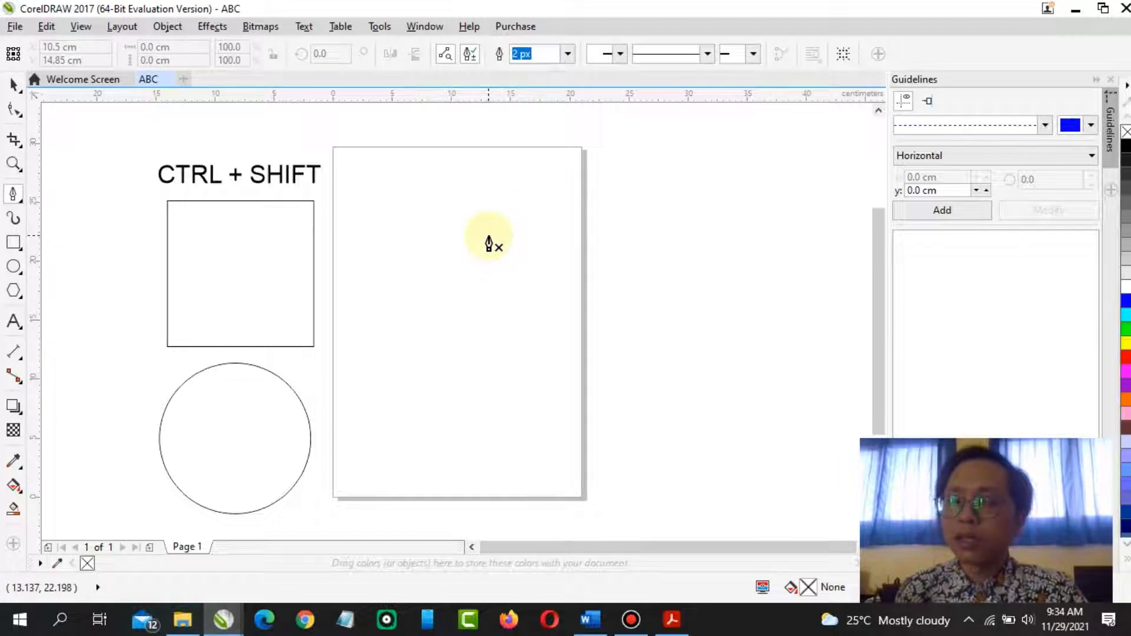
{"action": "left_click", "coordinate": [431, 185]}
{"action": "left_click", "coordinate": [476, 184]}
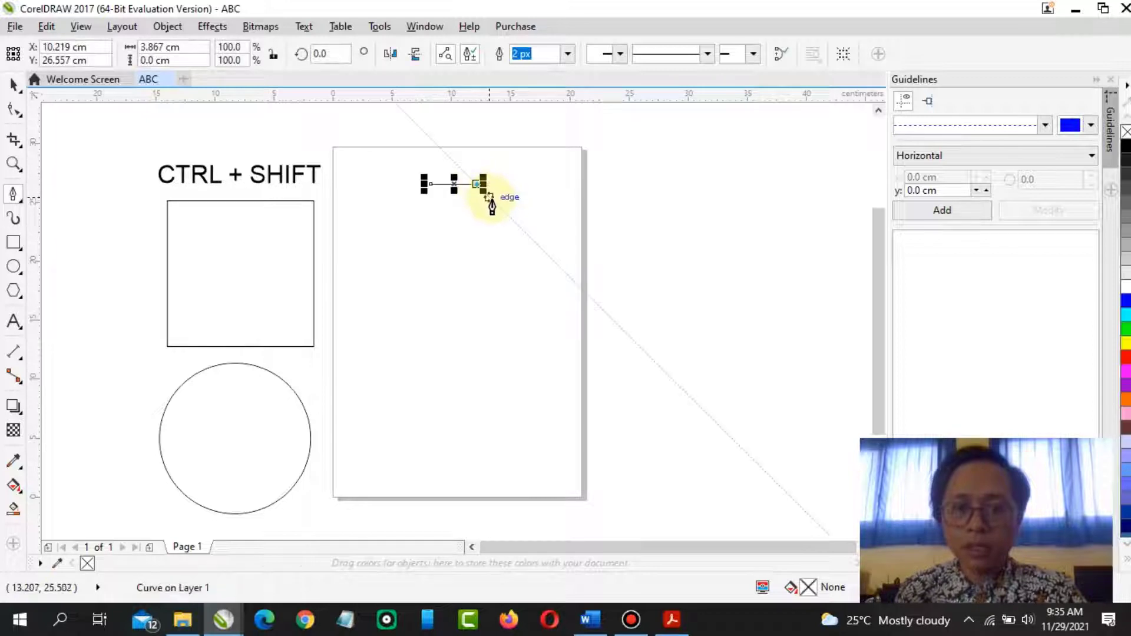
{"action": "left_click", "coordinate": [491, 198]}
{"action": "left_click", "coordinate": [507, 223]}
{"action": "left_click", "coordinate": [507, 242]}
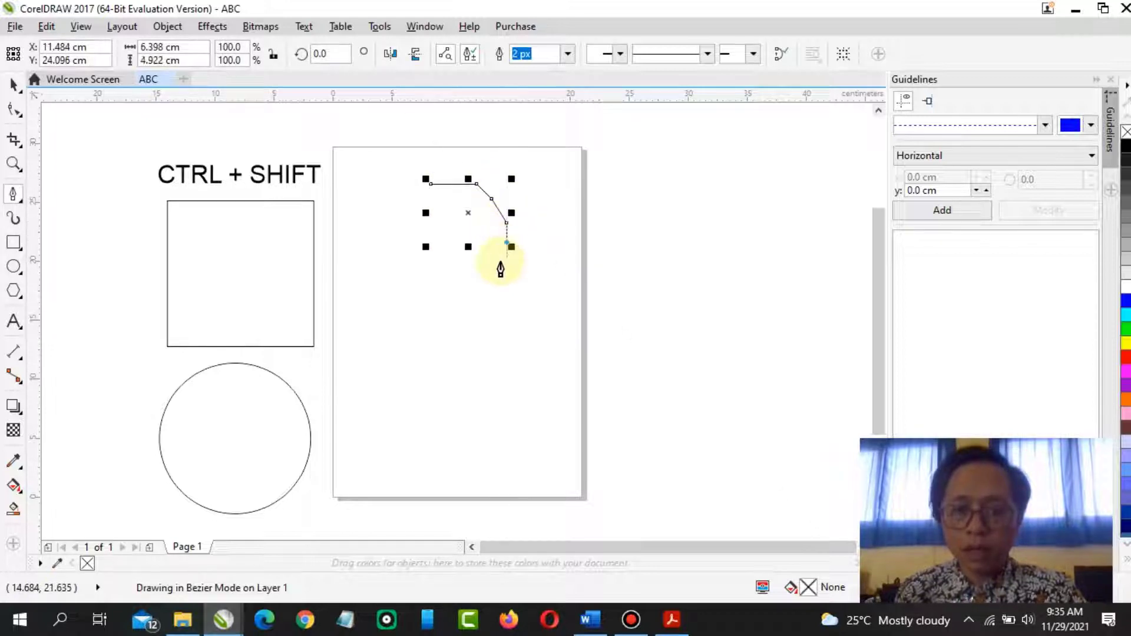
{"action": "left_click", "coordinate": [507, 261]}
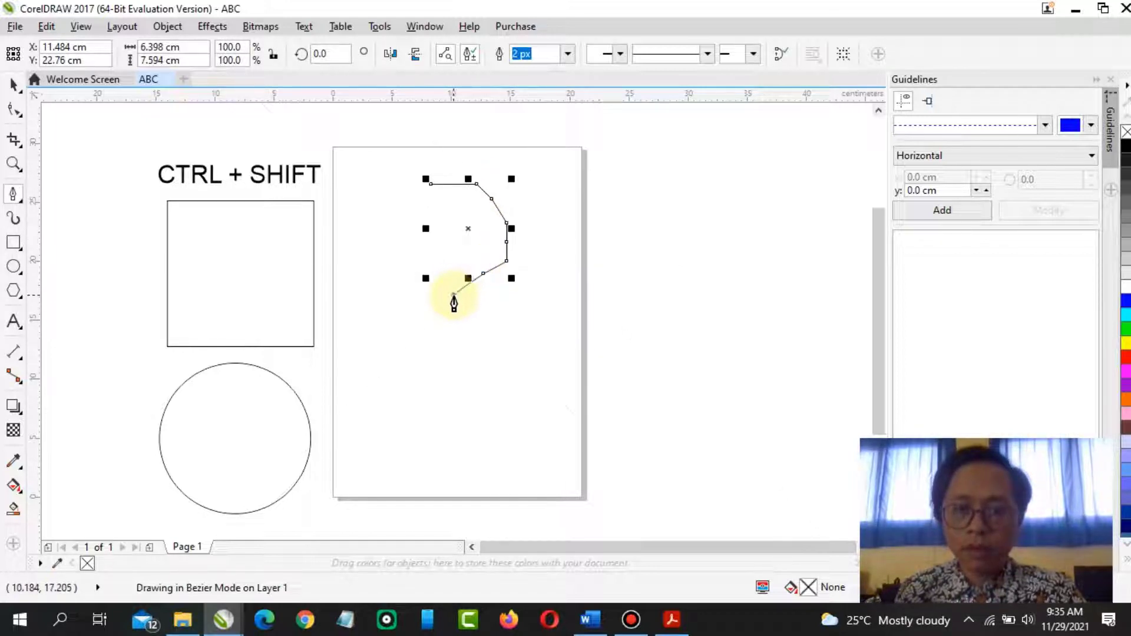
{"action": "left_click", "coordinate": [454, 294]}
{"action": "left_click", "coordinate": [486, 327]}
{"action": "left_click_drag", "start_coordinate": [504, 338], "coordinate": [416, 491]}
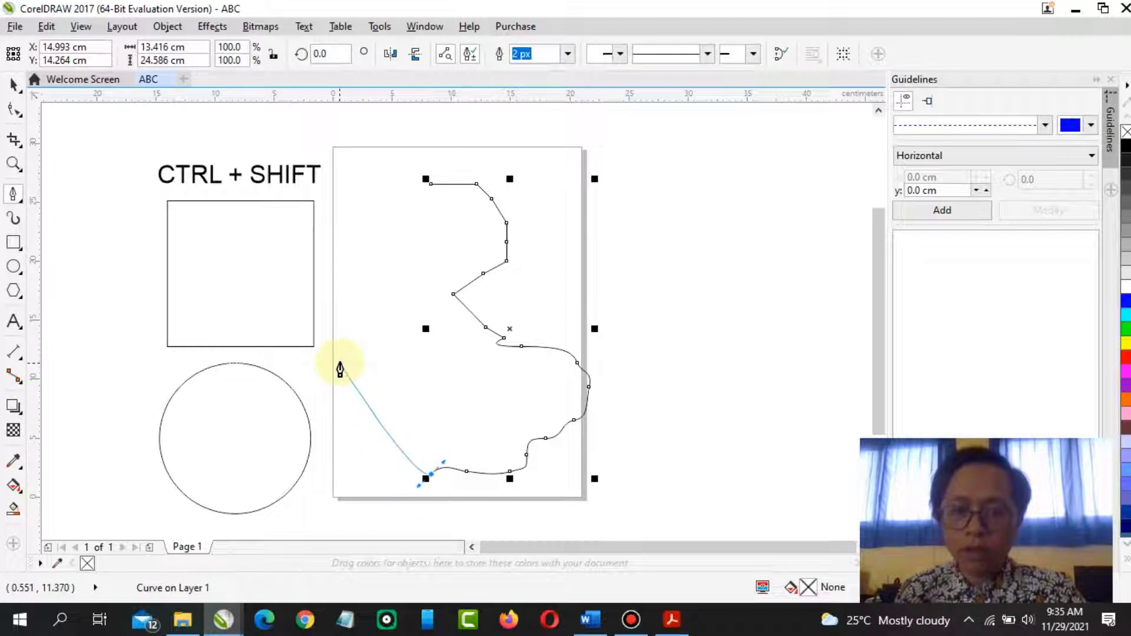
{"action": "left_click", "coordinate": [340, 363]}
{"action": "left_click_drag", "start_coordinate": [431, 185], "coordinate": [437, 212]}
{"action": "left_click", "coordinate": [430, 185]}
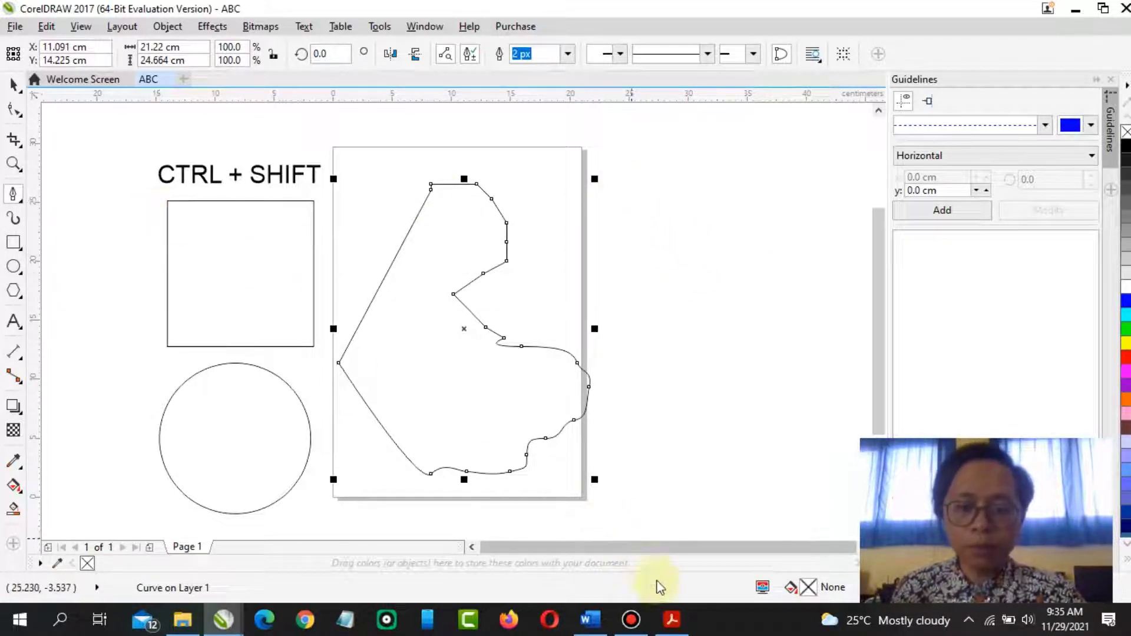
Check the Polyline section of the PDF module and return to the drawing
{"action": "left_click", "coordinate": [671, 618]}
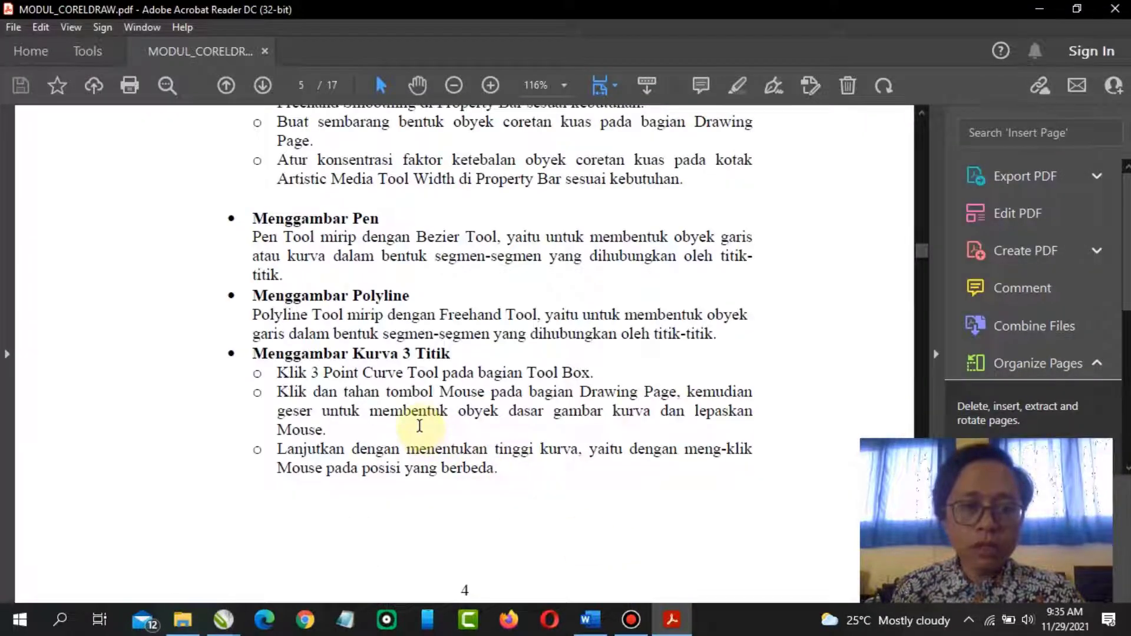
{"action": "left_click", "coordinate": [227, 621]}
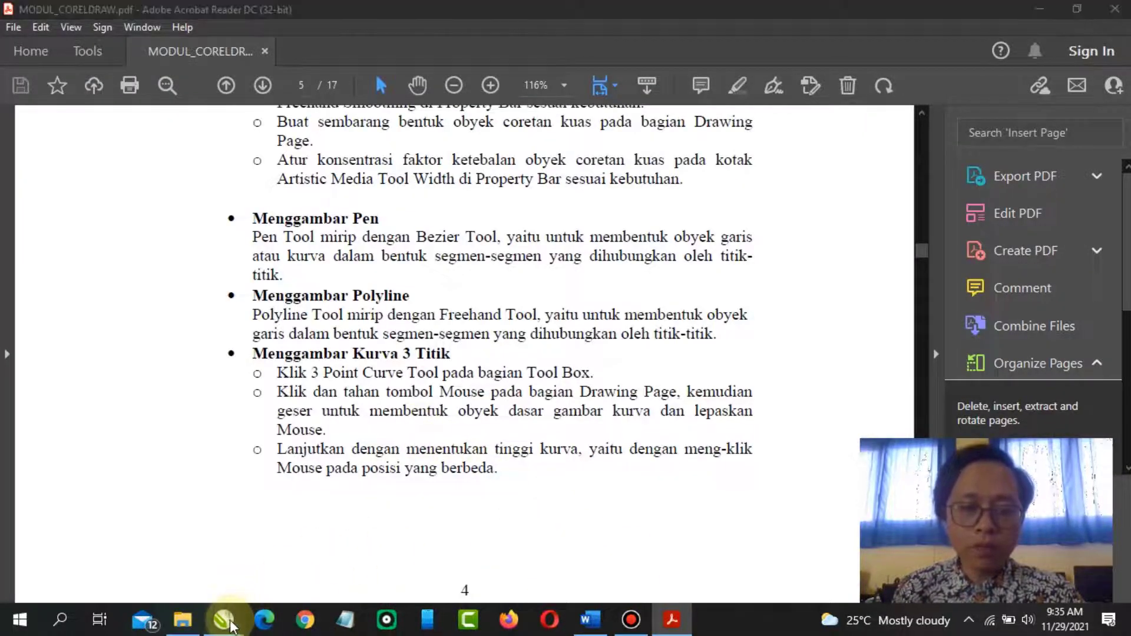
{"action": "left_click", "coordinate": [277, 574]}
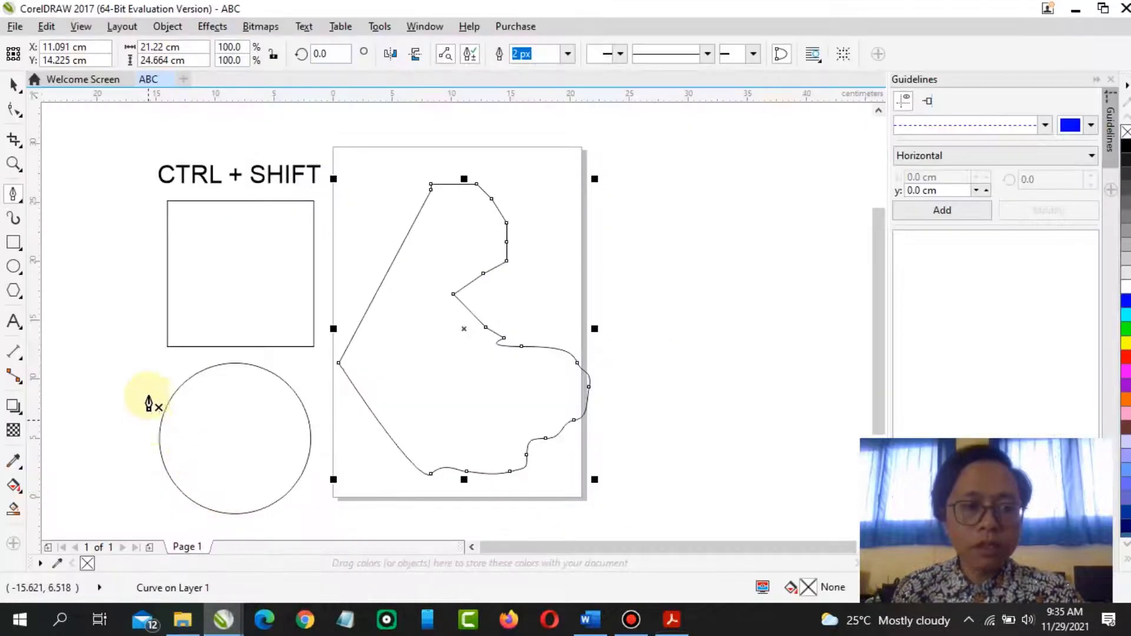
Draw a closed freehand-and-straight outline to the right of the page with the Polyline tool
{"action": "left_click", "coordinate": [24, 202]}
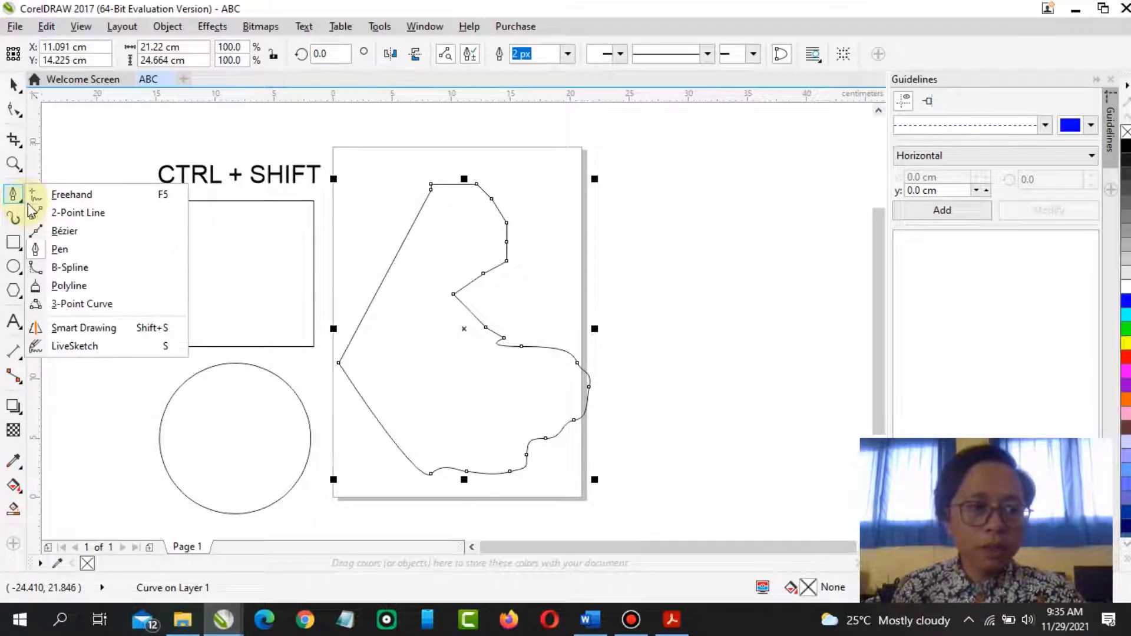
{"action": "left_click", "coordinate": [71, 286]}
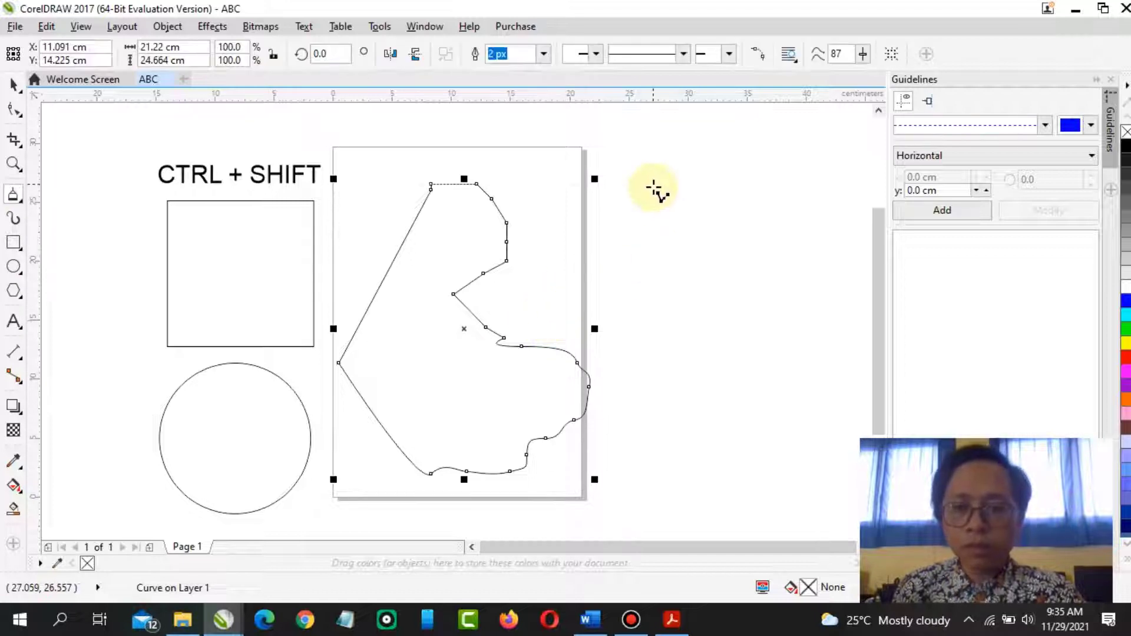
{"action": "mouse_move", "coordinate": [752, 284]}
{"action": "left_mouse_down"}
{"action": "mouse_move", "coordinate": [760, 318]}
{"action": "mouse_move", "coordinate": [698, 404]}
{"action": "mouse_move", "coordinate": [713, 429]}
{"action": "left_mouse_up"}
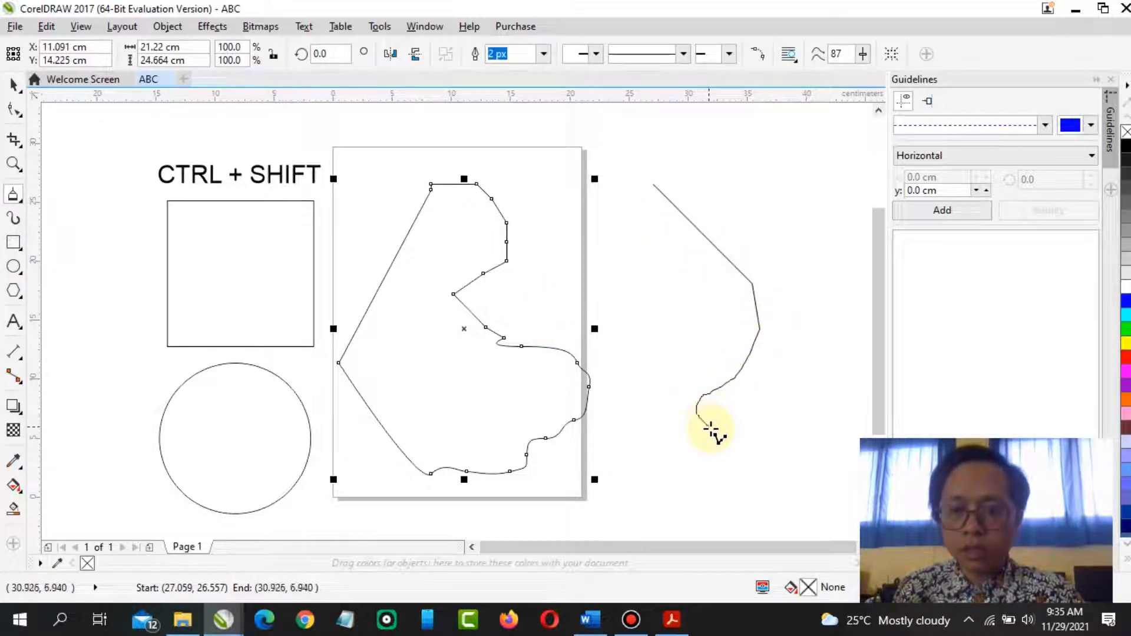
{"action": "left_click", "coordinate": [793, 393]}
{"action": "left_click_drag", "start_coordinate": [828, 449], "coordinate": [786, 475]}
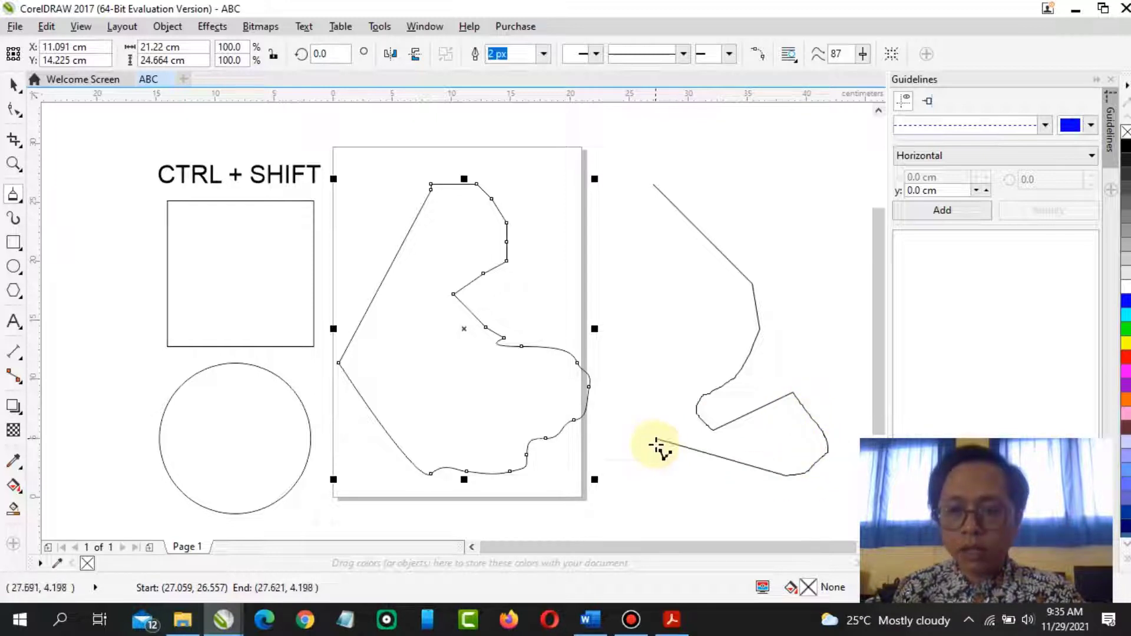
{"action": "mouse_move", "coordinate": [654, 439]}
{"action": "left_mouse_down"}
{"action": "mouse_move", "coordinate": [610, 374]}
{"action": "mouse_move", "coordinate": [596, 302]}
{"action": "mouse_move", "coordinate": [626, 248]}
{"action": "mouse_move", "coordinate": [600, 206]}
{"action": "mouse_move", "coordinate": [615, 190]}
{"action": "mouse_move", "coordinate": [655, 188]}
{"action": "left_mouse_up"}
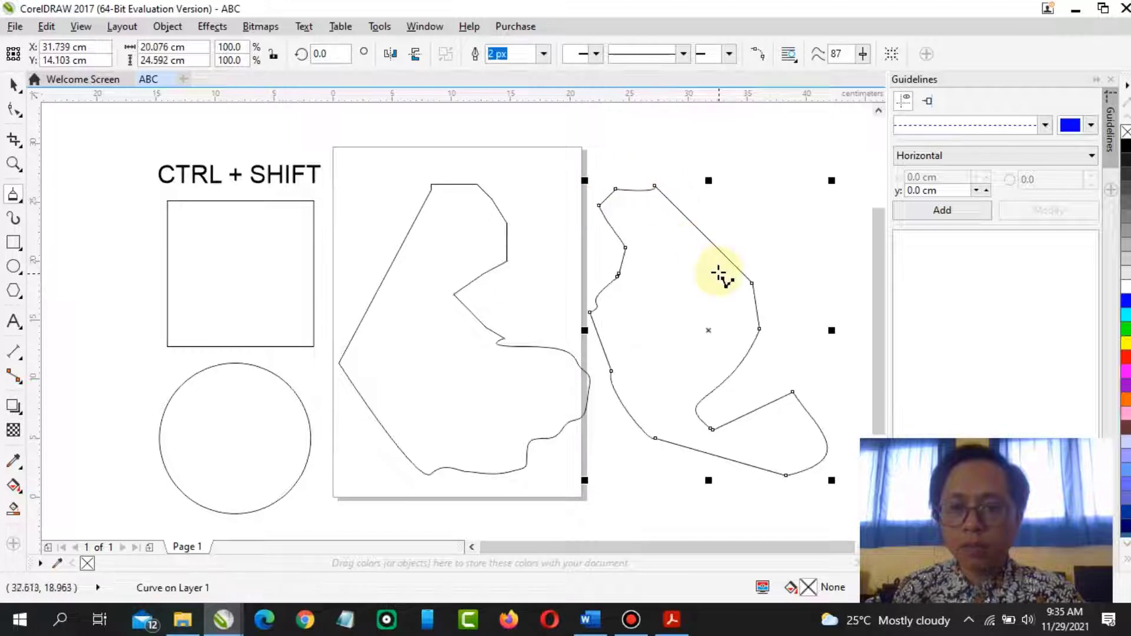
{"action": "left_click", "coordinate": [13, 84]}
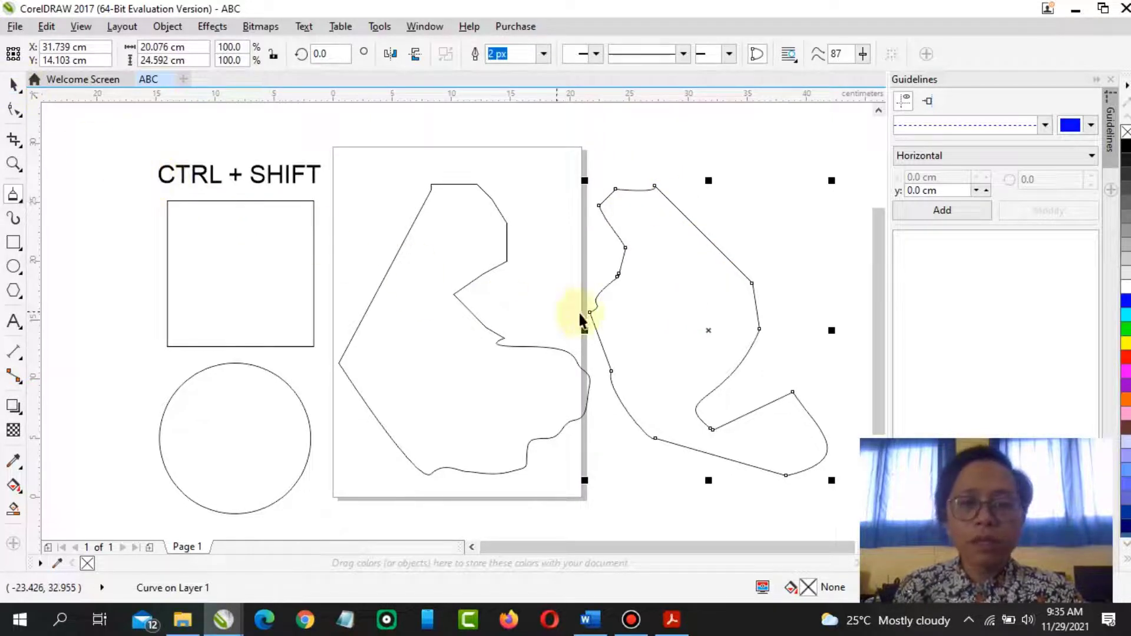
Nudge both outlines upward, then delete the two outlines from the page
{"action": "left_click_drag", "start_coordinate": [651, 312], "coordinate": [636, 254]}
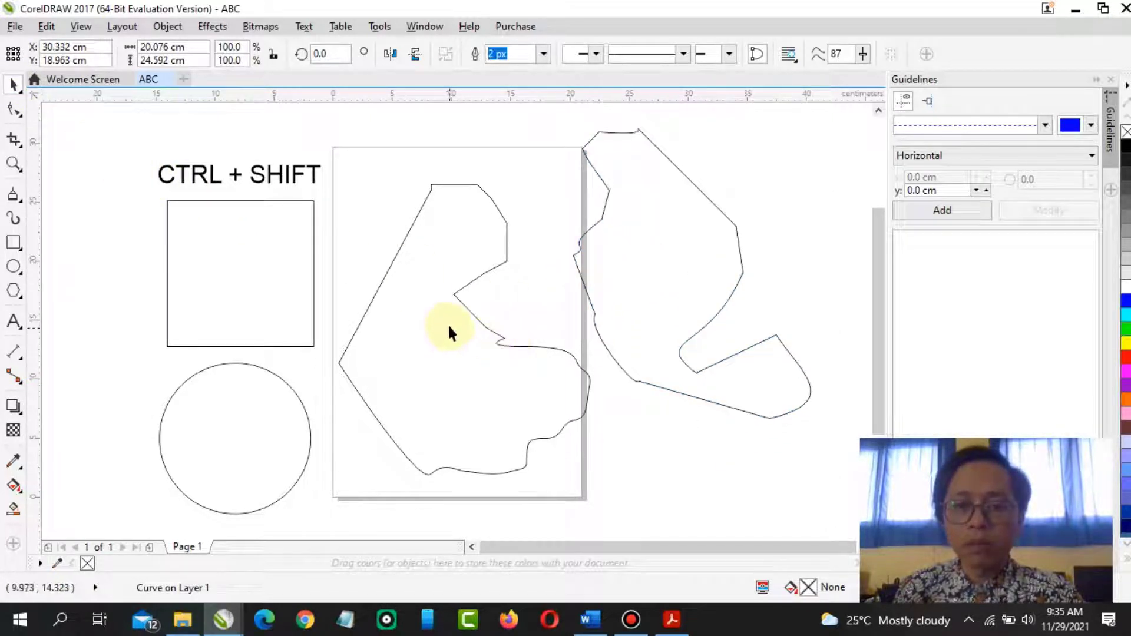
{"action": "left_click_drag", "start_coordinate": [449, 328], "coordinate": [451, 291]}
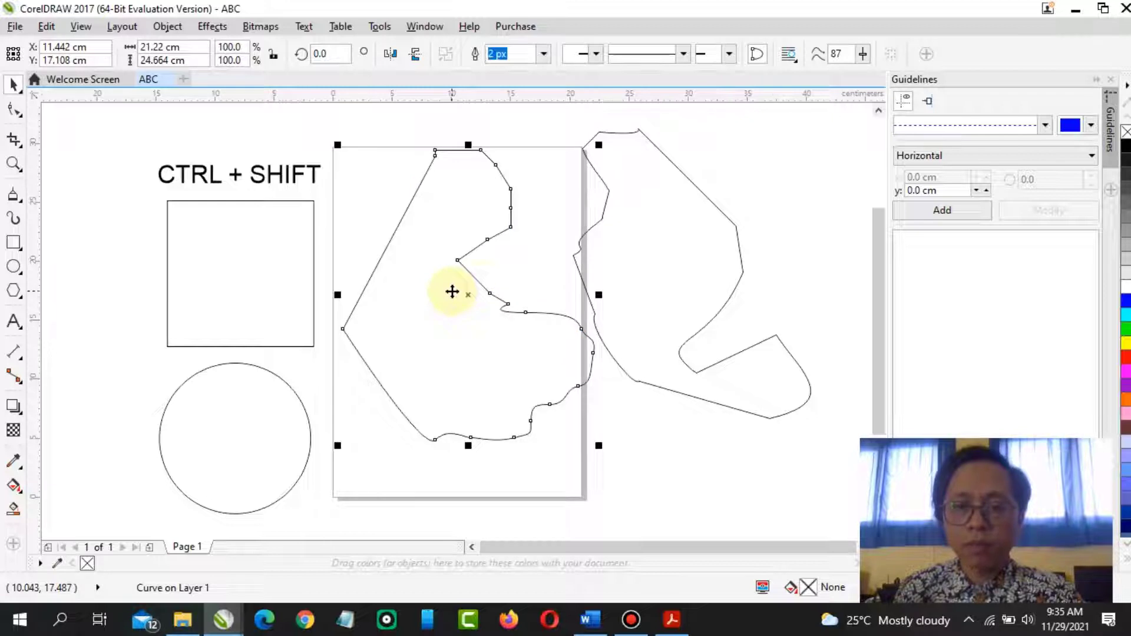
{"action": "left_click", "coordinate": [668, 291]}
{"action": "left_click", "coordinate": [511, 341]}
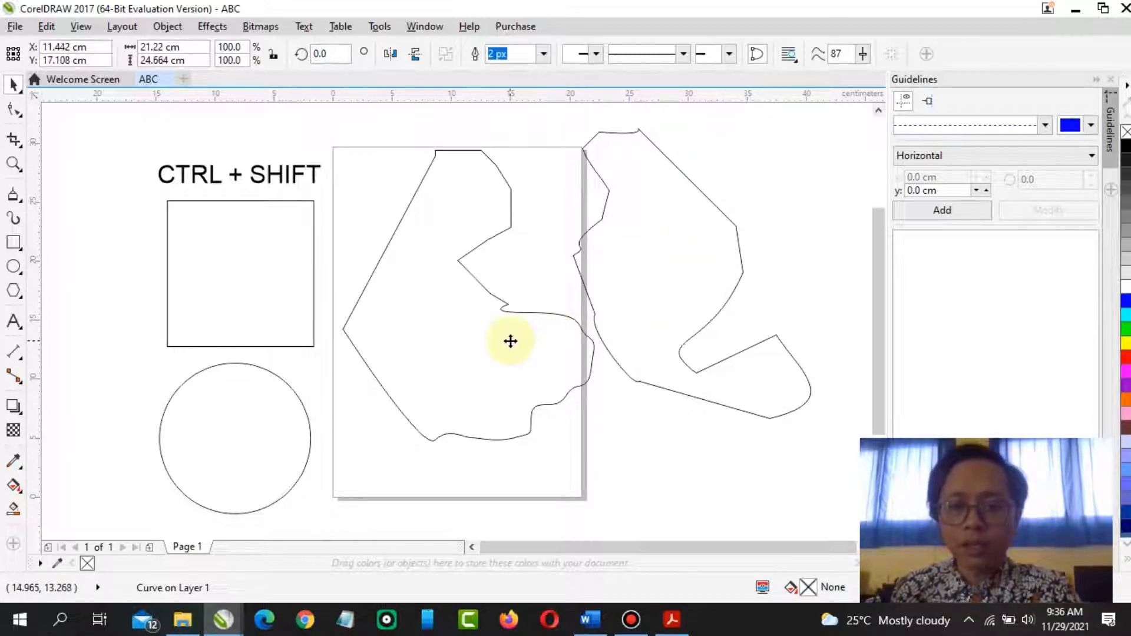
{"action": "left_click", "coordinate": [690, 296]}
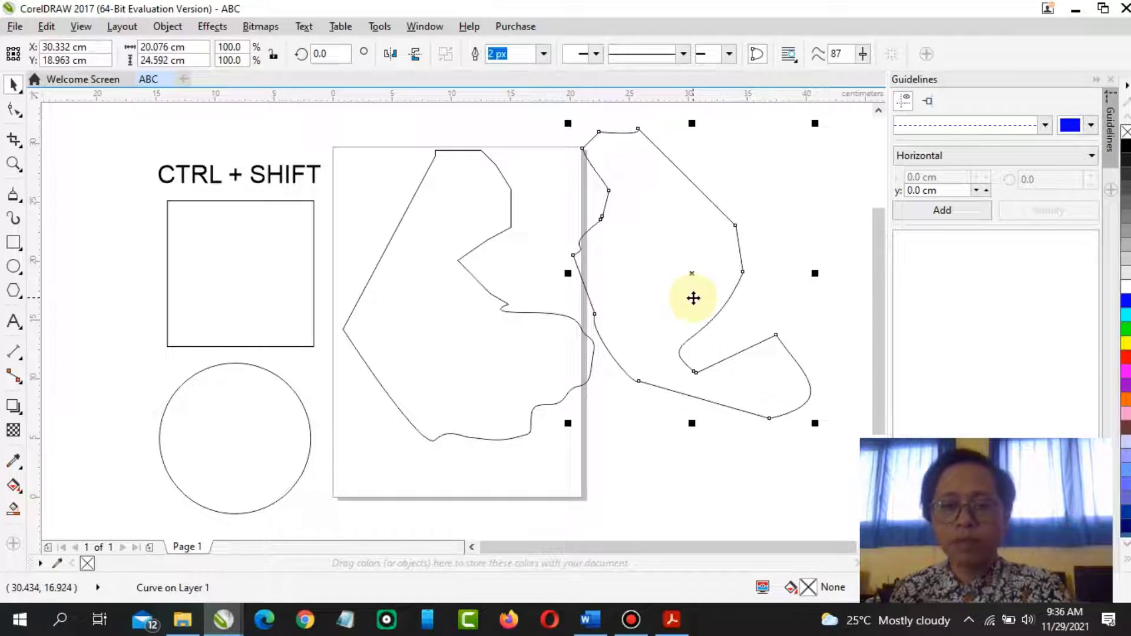
{"action": "key", "text": "Delete"}
{"action": "left_click", "coordinate": [574, 324]}
{"action": "key", "text": "Delete"}
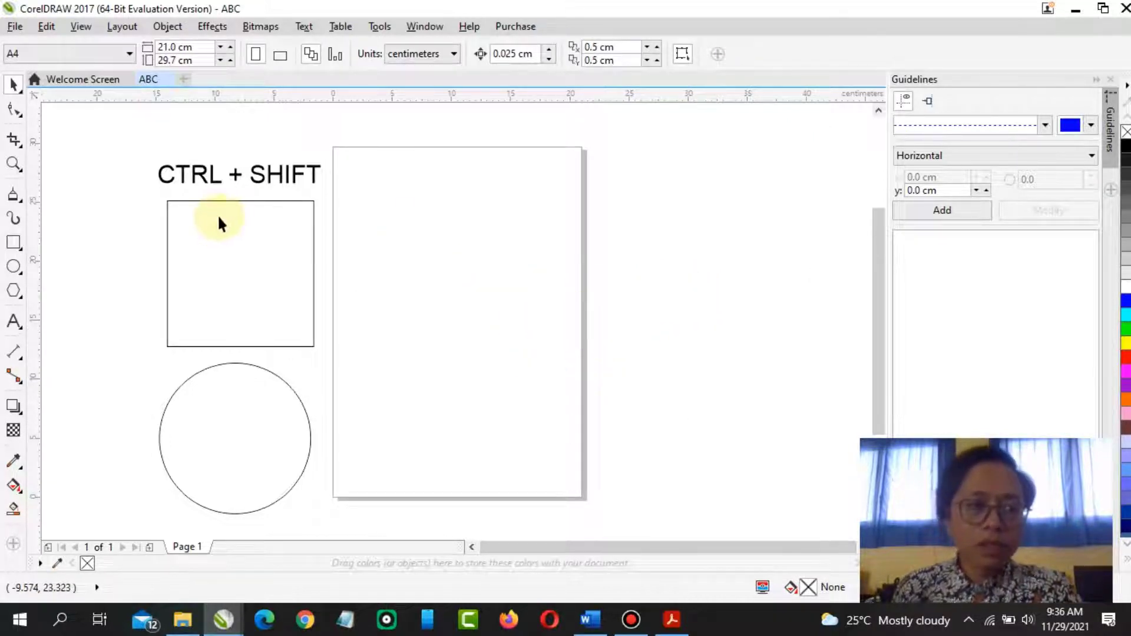
Review the 3-Point Curve instructions in the PDF module
{"action": "left_click", "coordinate": [23, 198]}
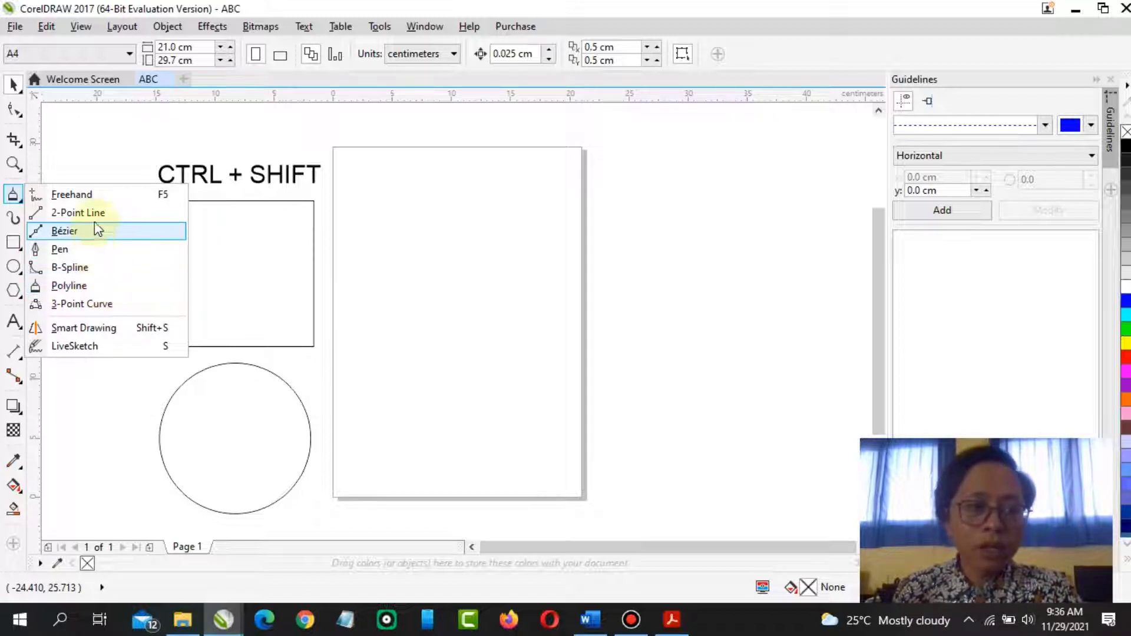
{"action": "left_click", "coordinate": [671, 620]}
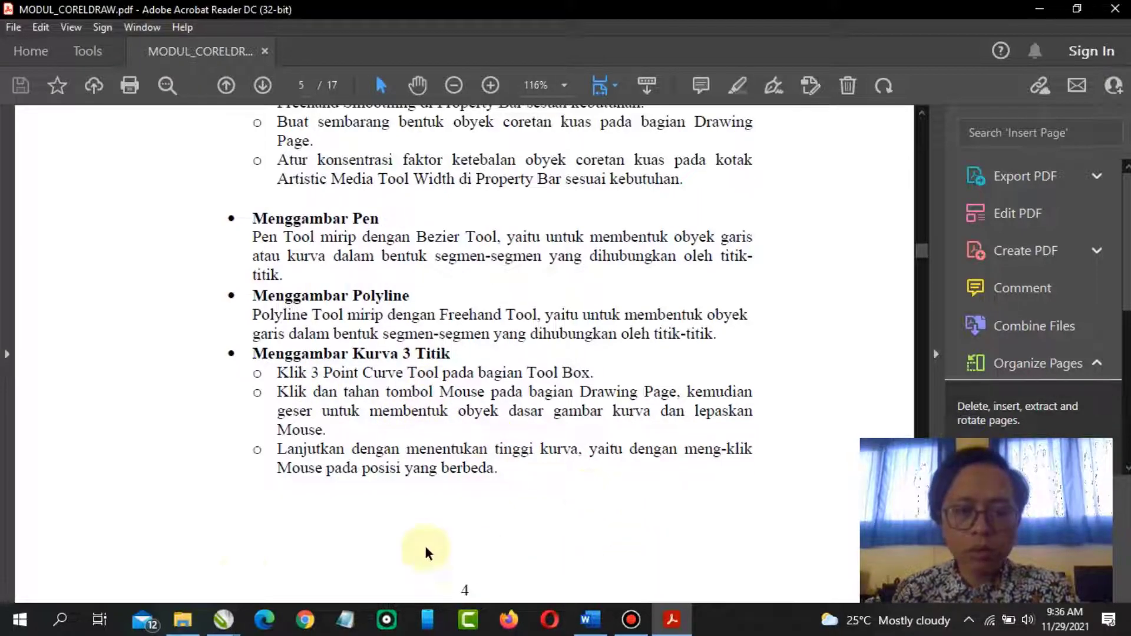
{"action": "left_click", "coordinate": [234, 619]}
{"action": "left_click", "coordinate": [290, 561]}
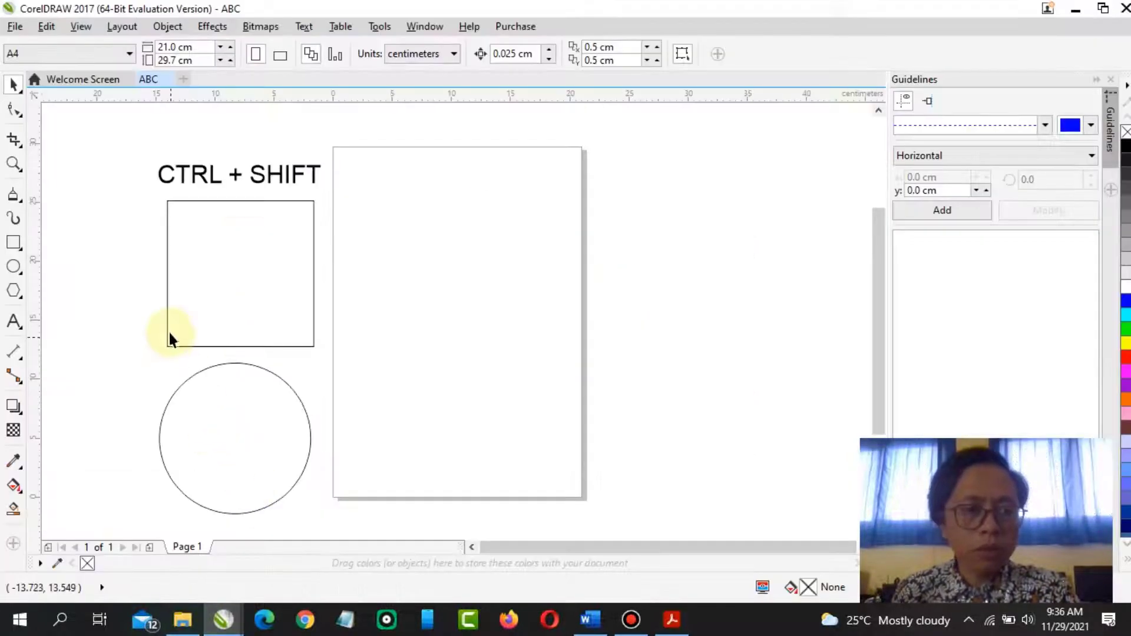
Draw two 3-point arches about 20 cm wide across the top of the page, one higher than the other
{"action": "left_click", "coordinate": [20, 204]}
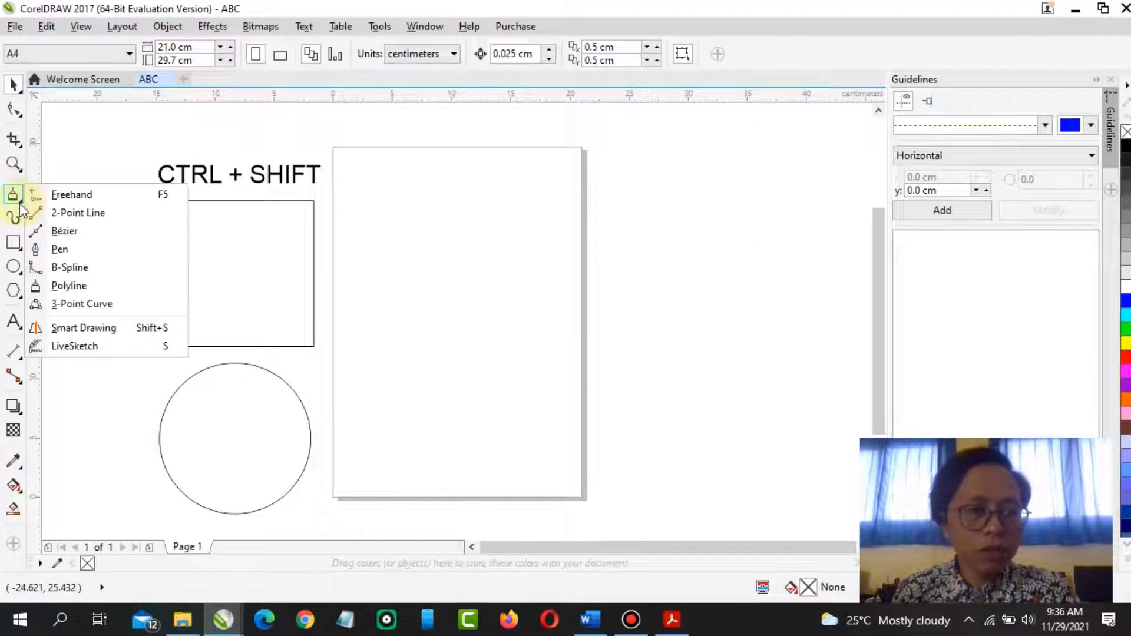
{"action": "left_click", "coordinate": [21, 205]}
{"action": "left_click", "coordinate": [19, 198]}
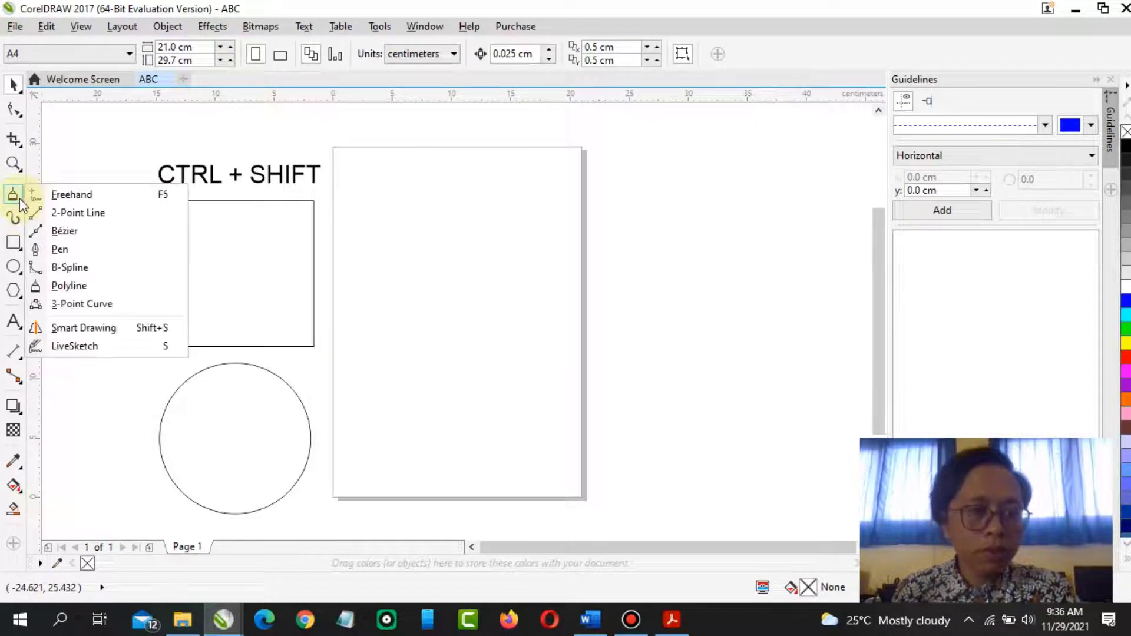
{"action": "left_click", "coordinate": [82, 304]}
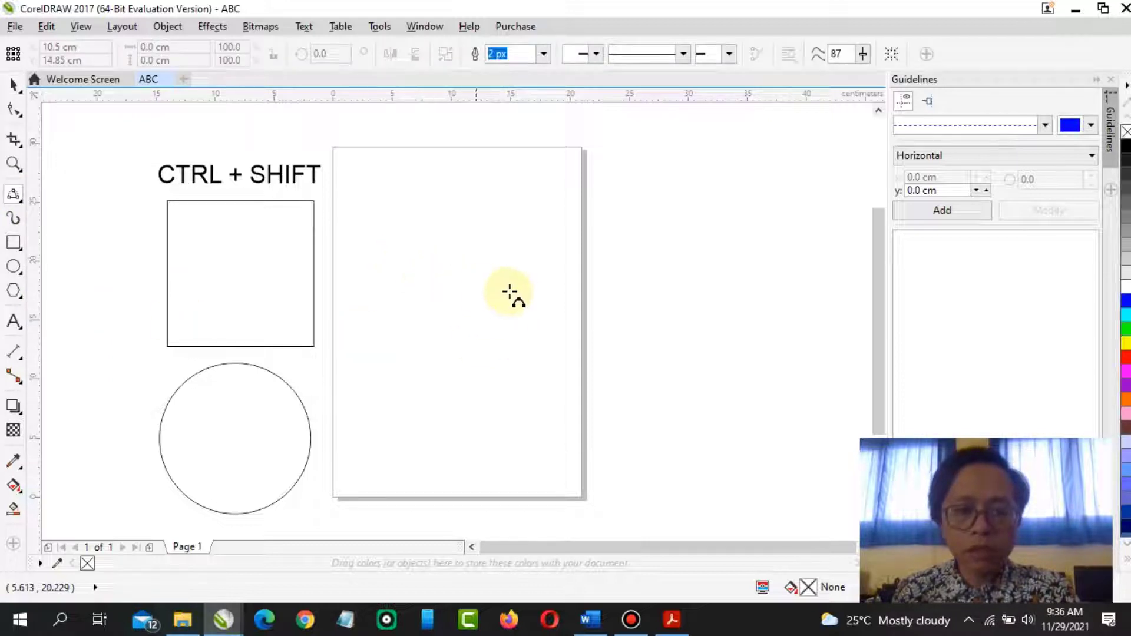
{"action": "mouse_move", "coordinate": [402, 259]}
{"action": "left_mouse_down"}
{"action": "mouse_move", "coordinate": [611, 303]}
{"action": "mouse_move", "coordinate": [643, 261]}
{"action": "left_mouse_up"}
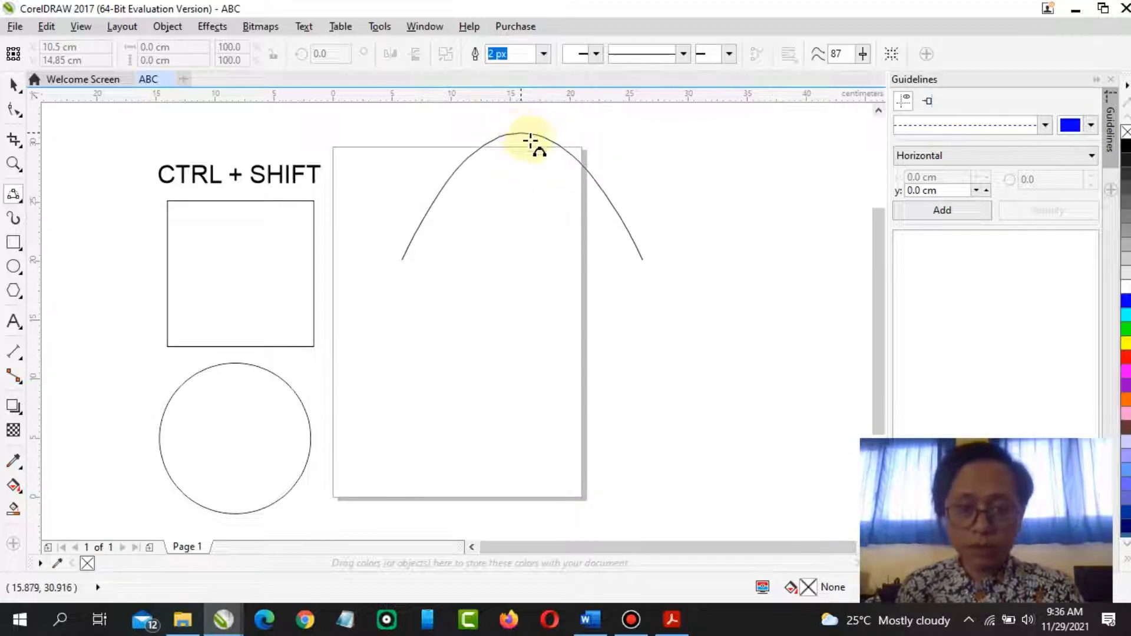
{"action": "left_click", "coordinate": [523, 136]}
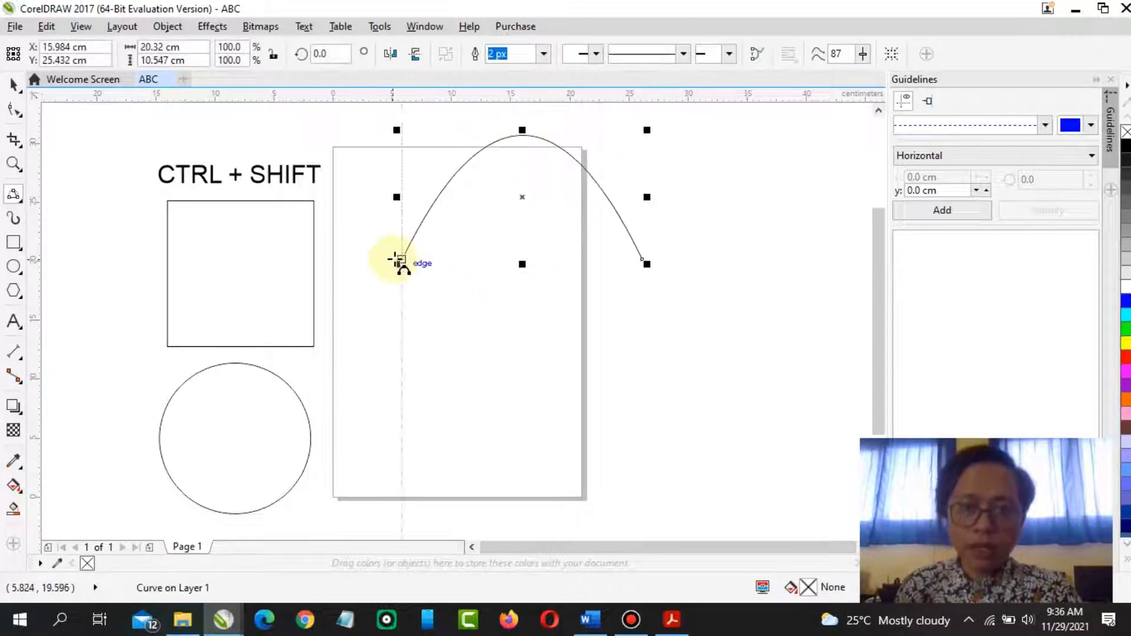
{"action": "left_click_drag", "start_coordinate": [401, 260], "coordinate": [642, 259]}
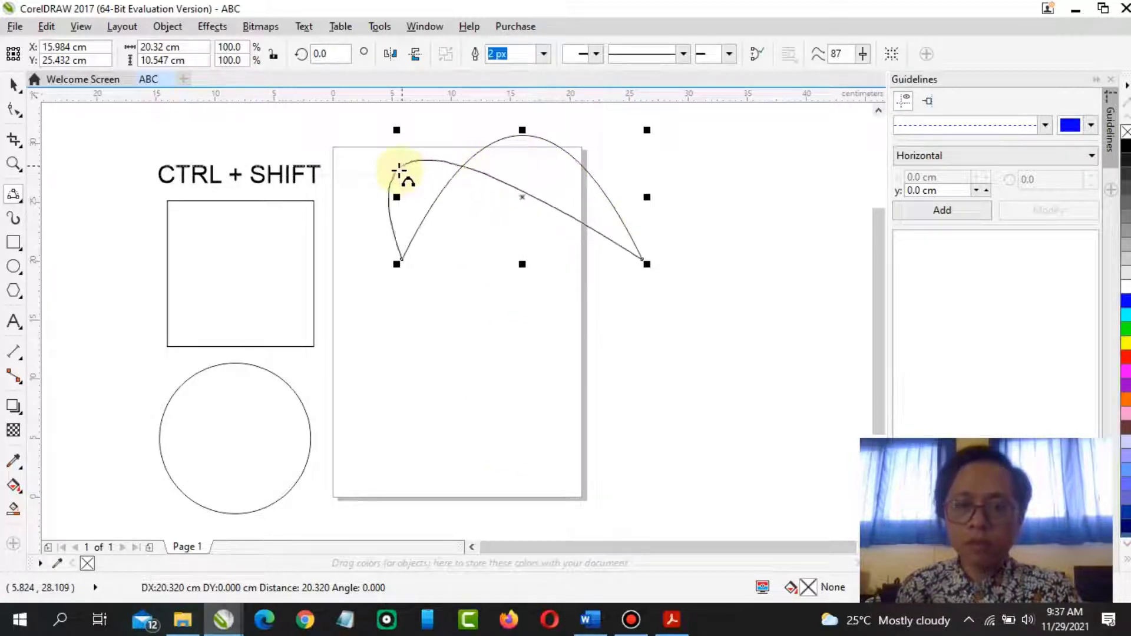
{"action": "left_click", "coordinate": [522, 172]}
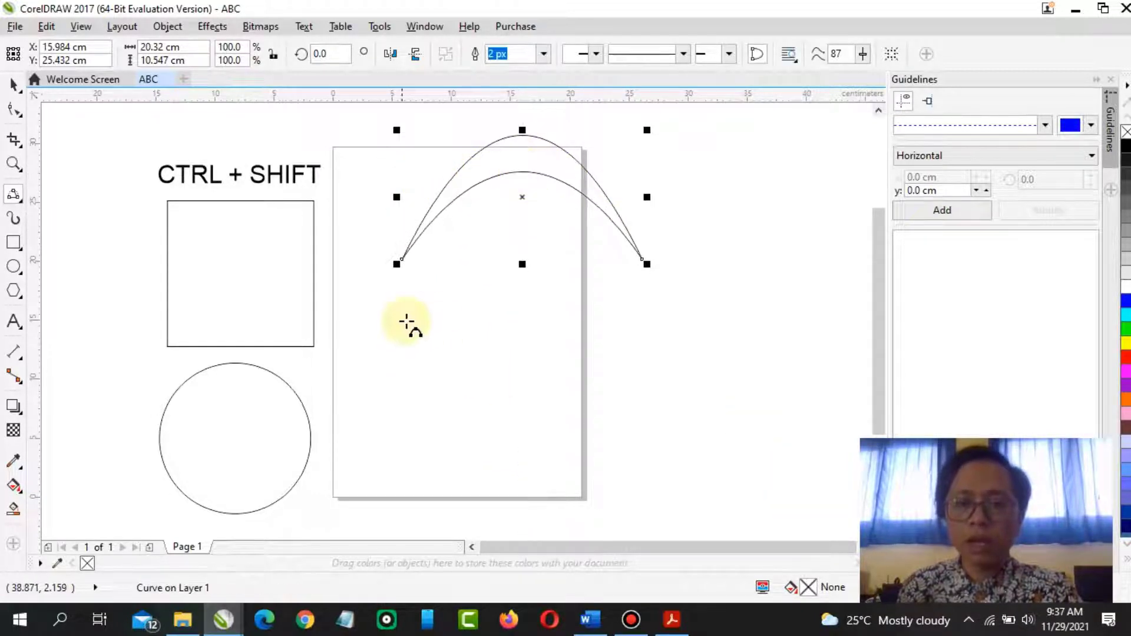
Select the arches, move them right and down, and delete them
{"action": "left_click", "coordinate": [13, 84]}
{"action": "left_click", "coordinate": [618, 367]}
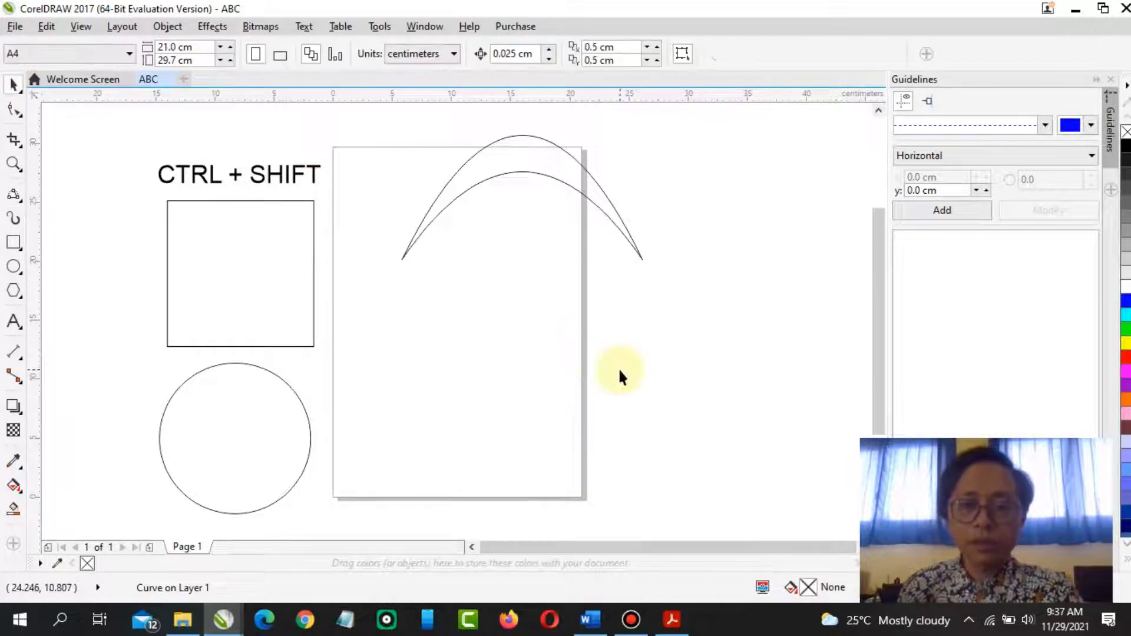
{"action": "left_click", "coordinate": [514, 160]}
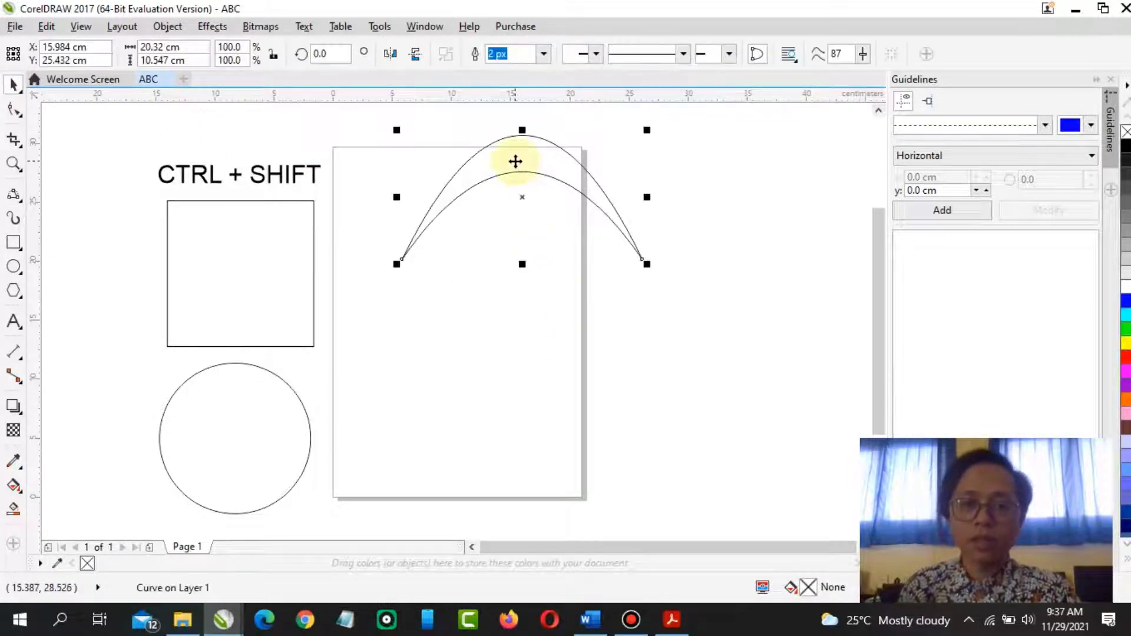
{"action": "left_click_drag", "start_coordinate": [535, 159], "coordinate": [631, 248]}
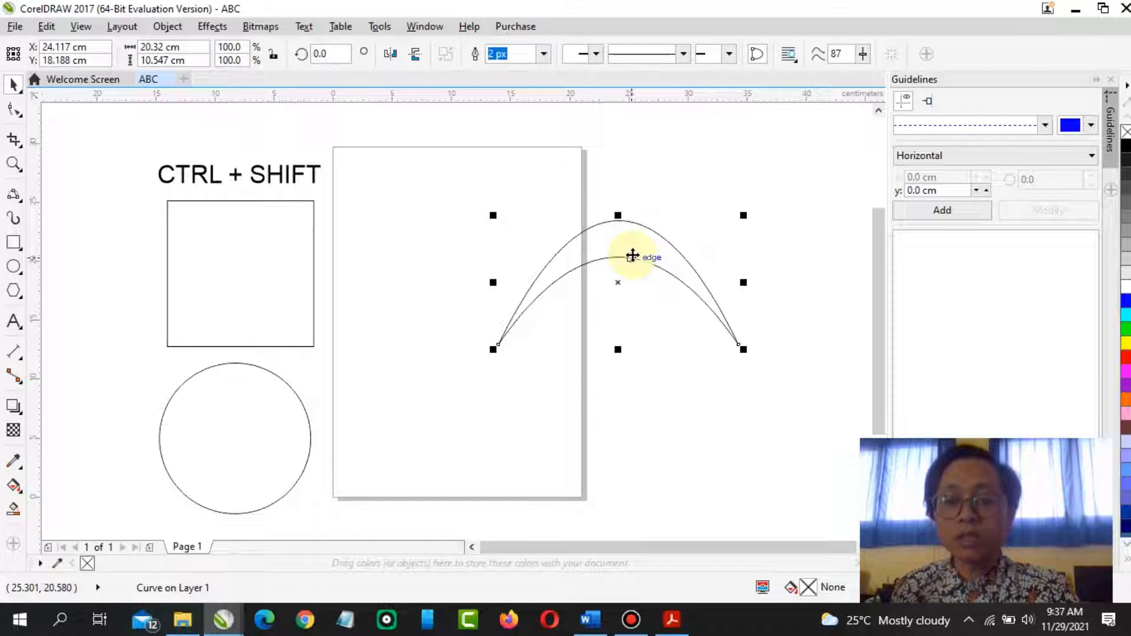
{"action": "key", "text": "Delete"}
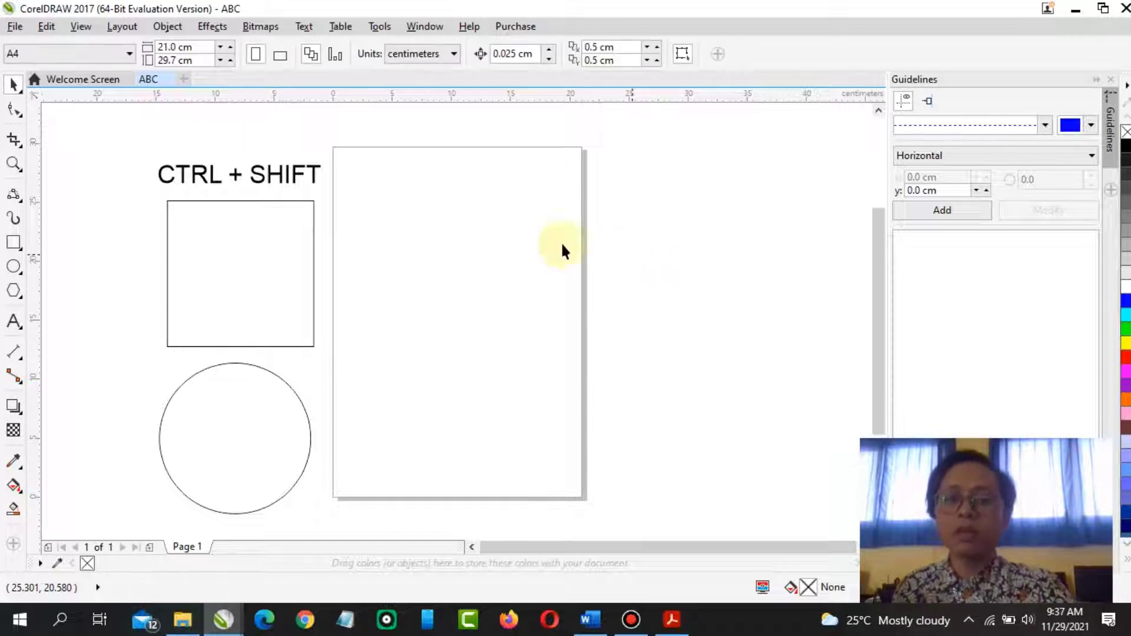
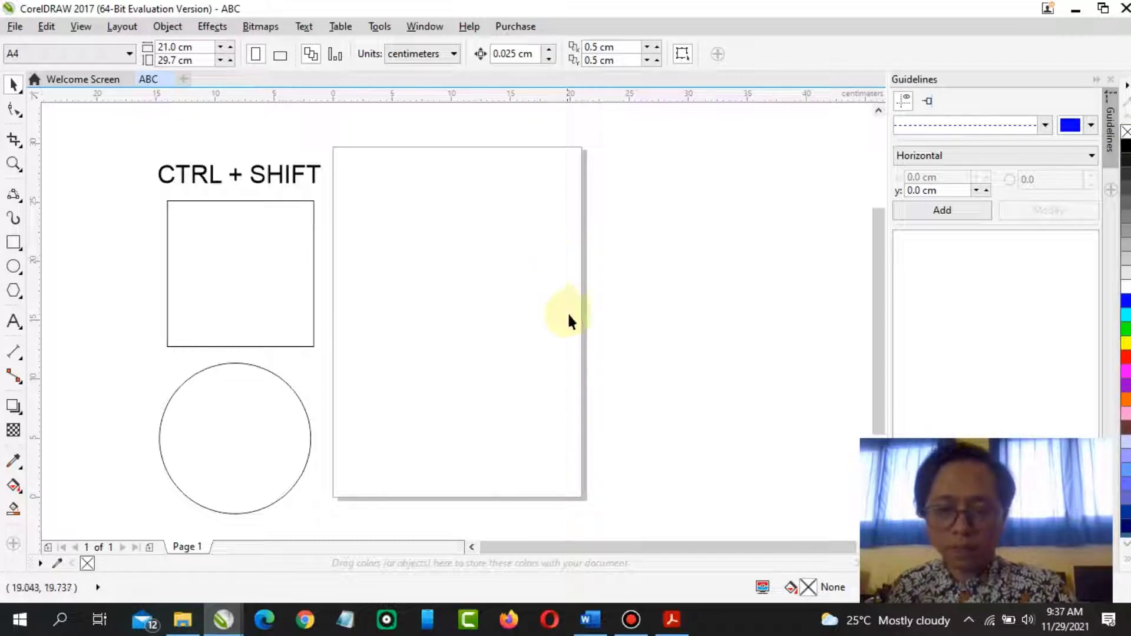
Review the Polygon and Graph Paper instructions in the PDF module
{"action": "left_click", "coordinate": [671, 619]}
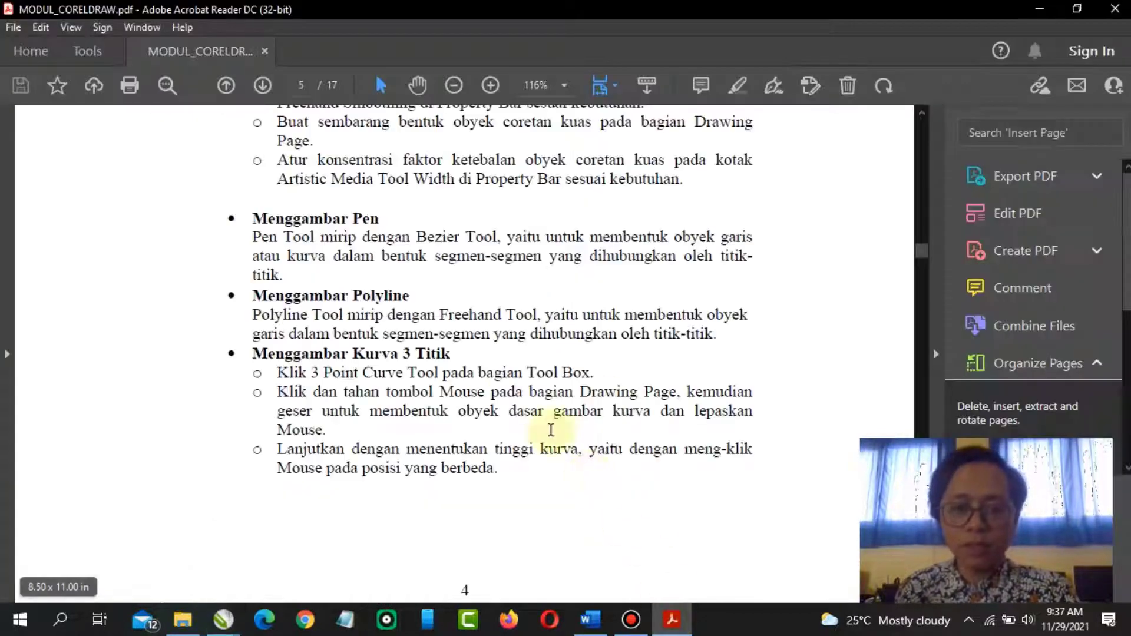
{"action": "scroll", "coordinate": [463, 366], "scroll_direction": "down", "scroll_amount": 8}
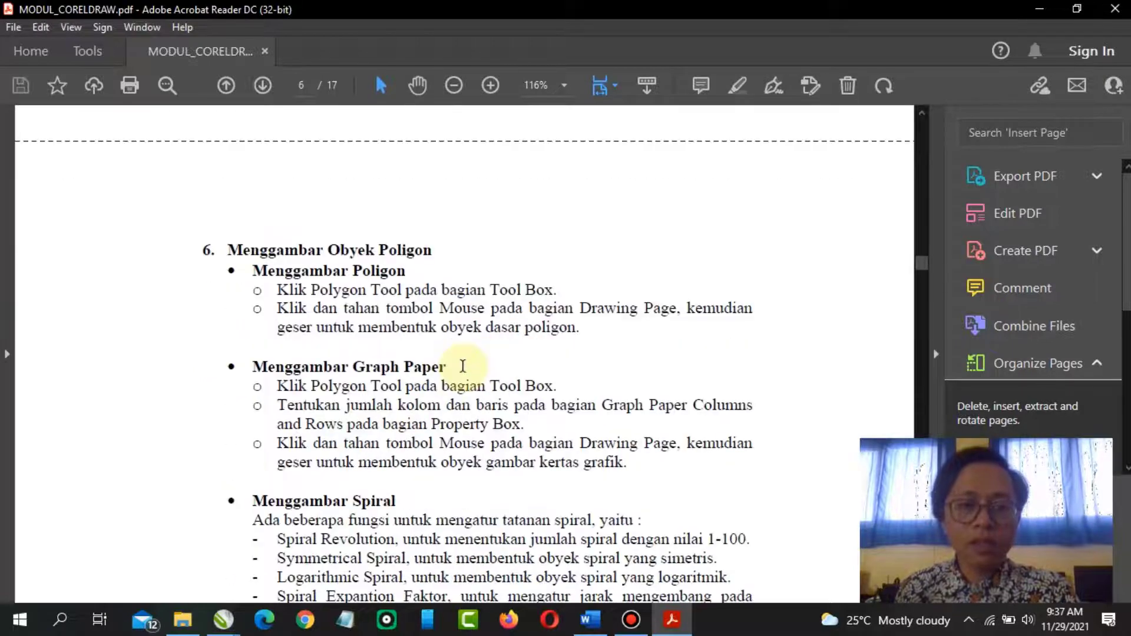
{"action": "scroll", "coordinate": [464, 366], "scroll_direction": "down", "scroll_amount": 3}
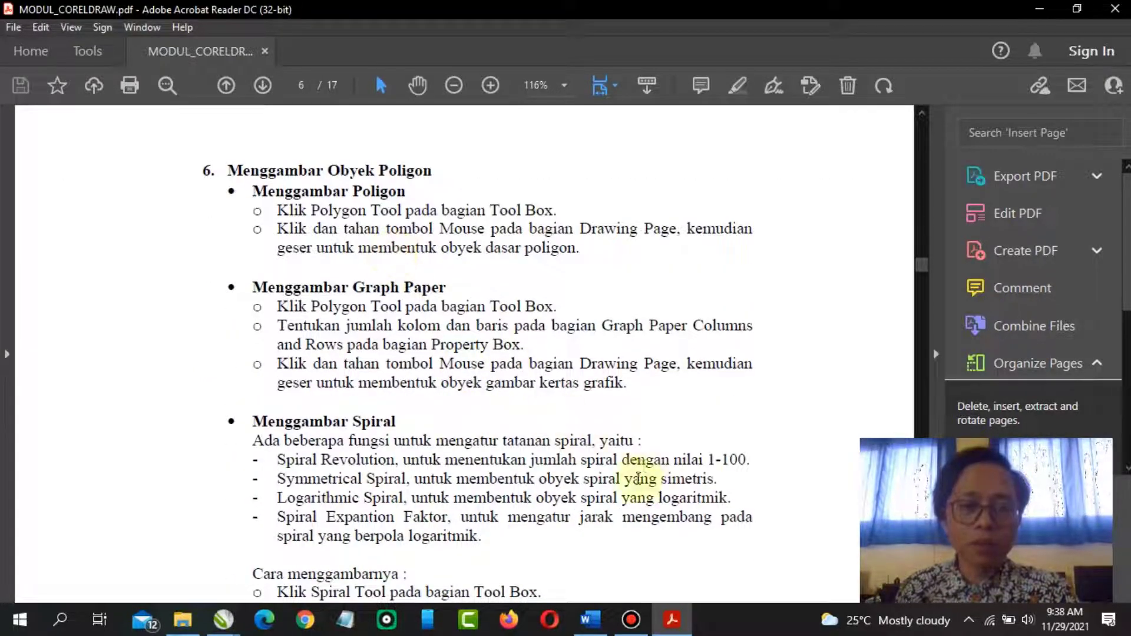
{"action": "left_click", "coordinate": [223, 620]}
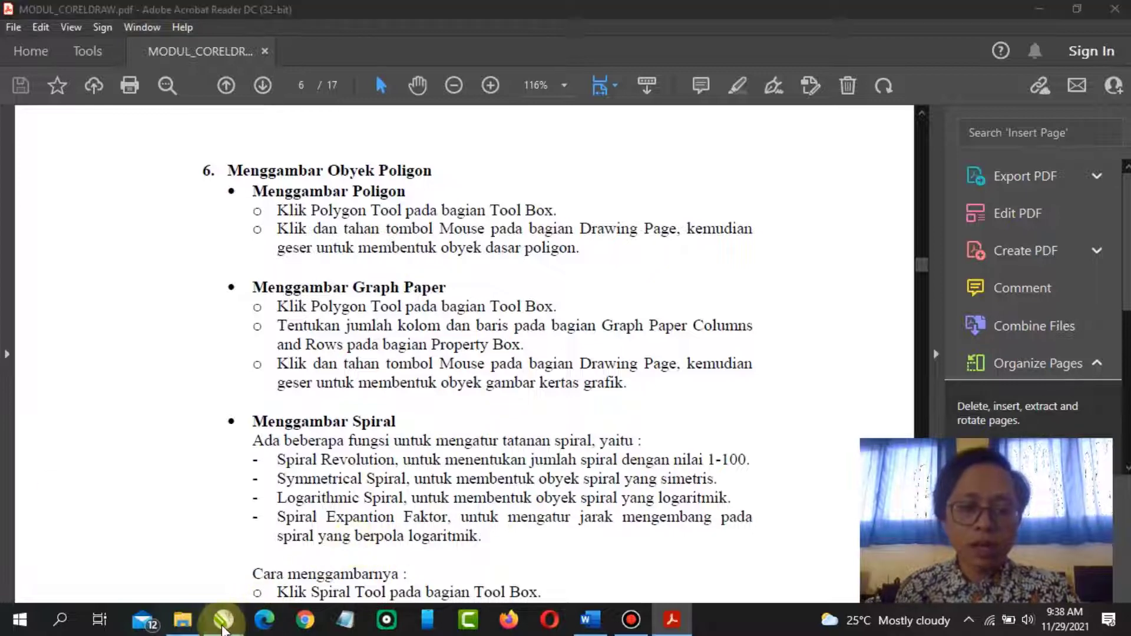
{"action": "left_click", "coordinate": [279, 577]}
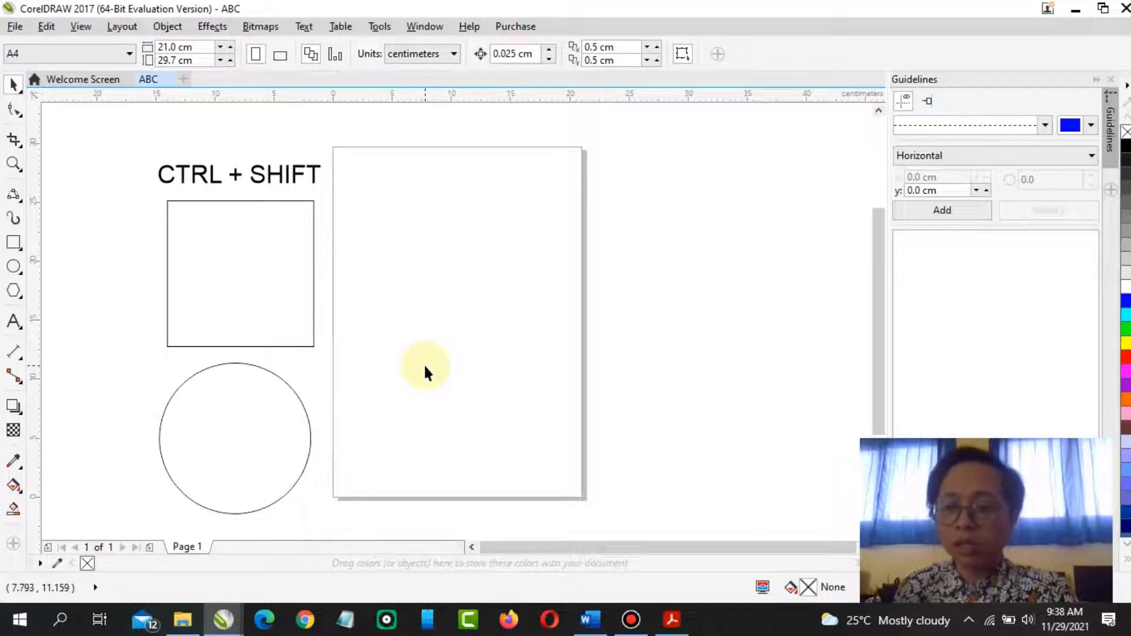
Draw two triangles with the Polygon tool on the page, about 12.7 cm and 9.9 cm wide
{"action": "left_click", "coordinate": [14, 290]}
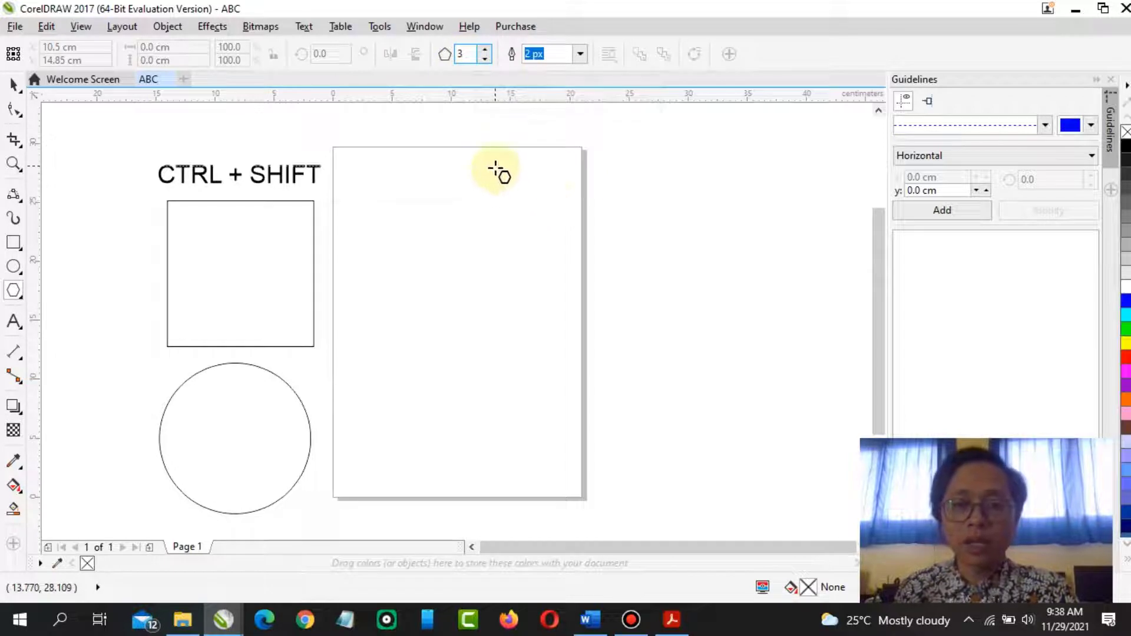
{"action": "left_click_drag", "start_coordinate": [496, 170], "coordinate": [672, 332]}
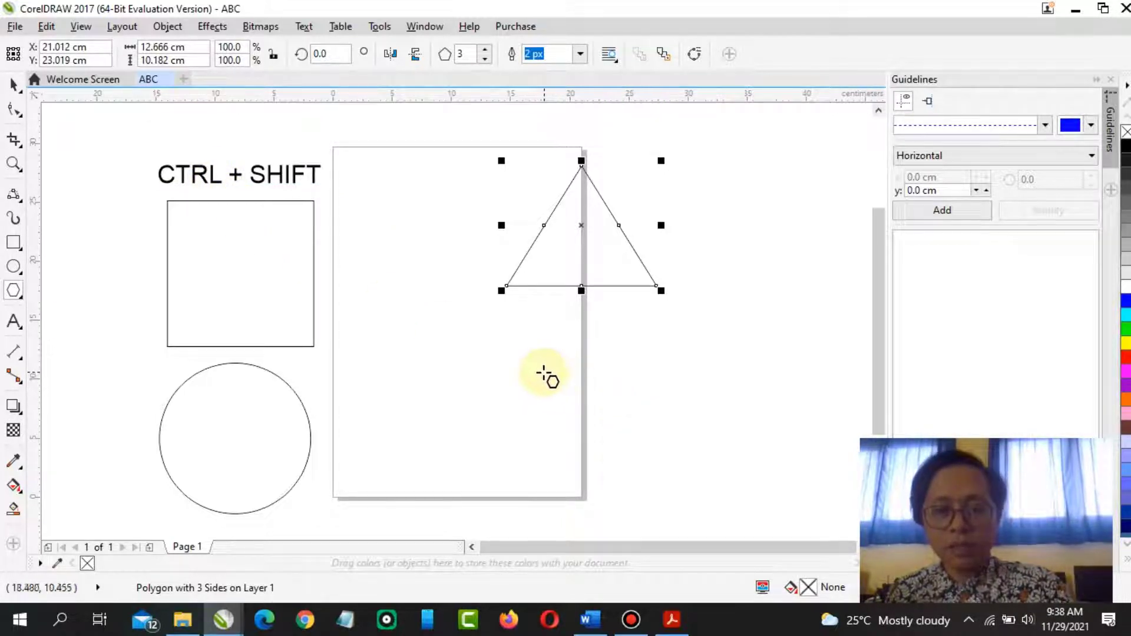
{"action": "left_click_drag", "start_coordinate": [545, 374], "coordinate": [608, 432]}
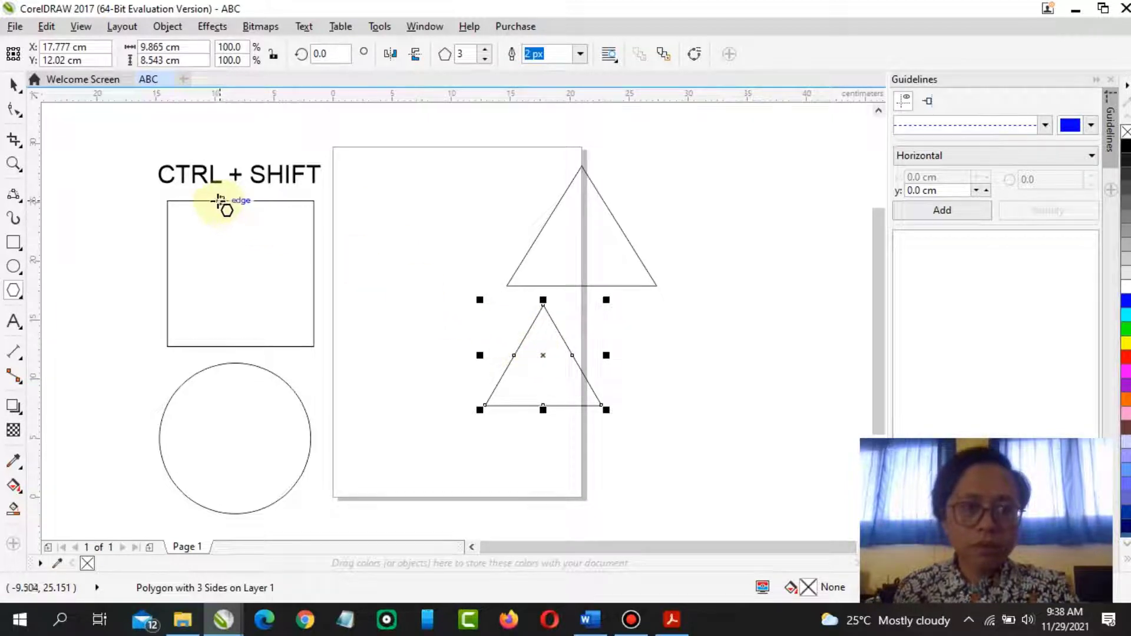
Select the upper, larger triangle and delete it
{"action": "left_click", "coordinate": [13, 84]}
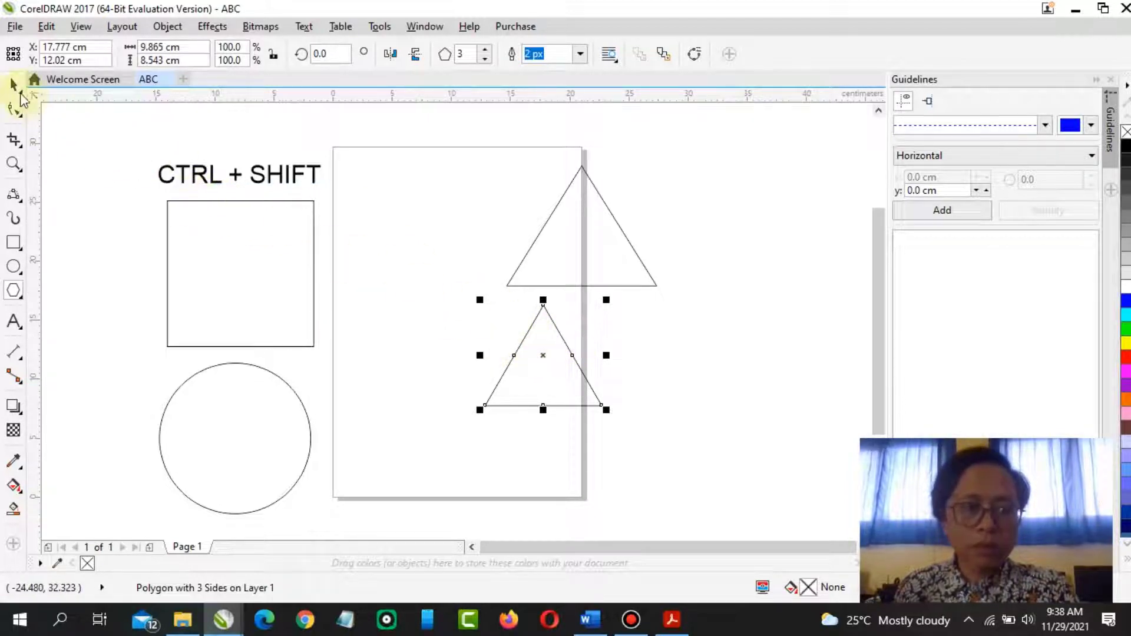
{"action": "left_click", "coordinate": [642, 287]}
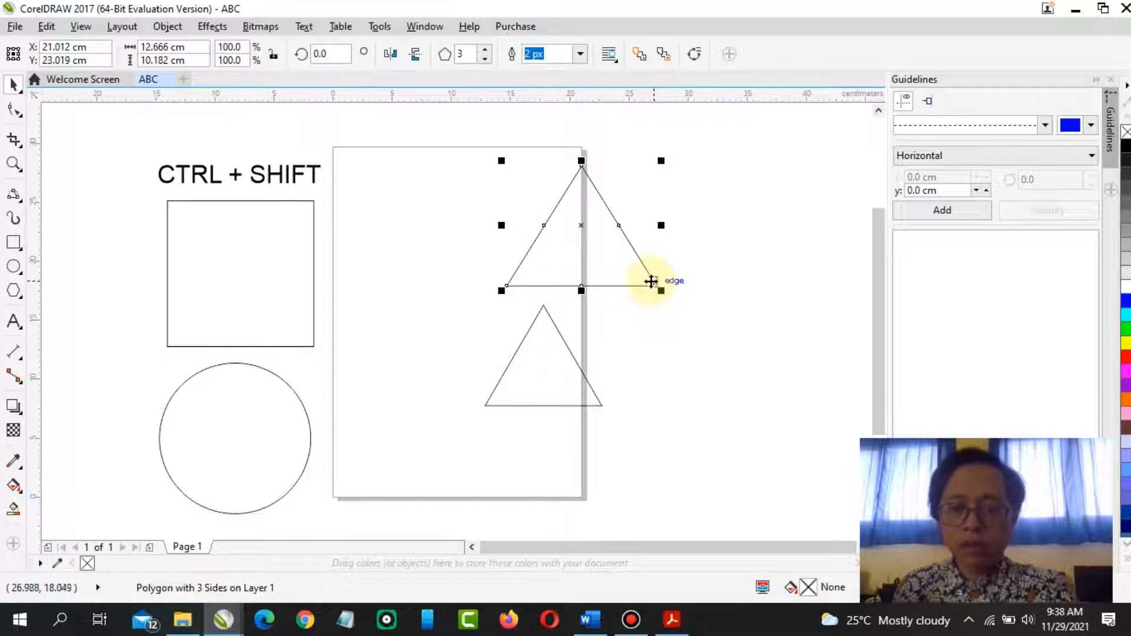
{"action": "key", "text": "Delete"}
Move the remaining triangle upward and enlarge it to about 16 cm by 14 cm
{"action": "left_click", "coordinate": [549, 377]}
{"action": "left_click_drag", "start_coordinate": [531, 352], "coordinate": [516, 197]}
{"action": "left_click_drag", "start_coordinate": [588, 256], "coordinate": [667, 318]}
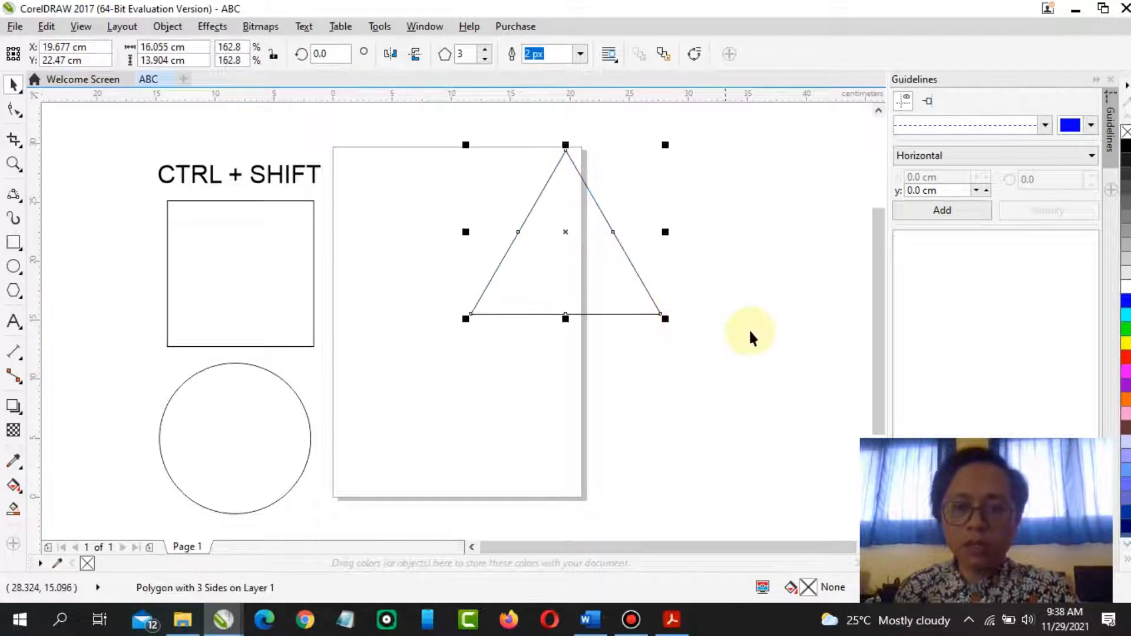
Increase the polygon's number of sides one at a time up to 47
{"action": "left_click", "coordinate": [485, 51]}
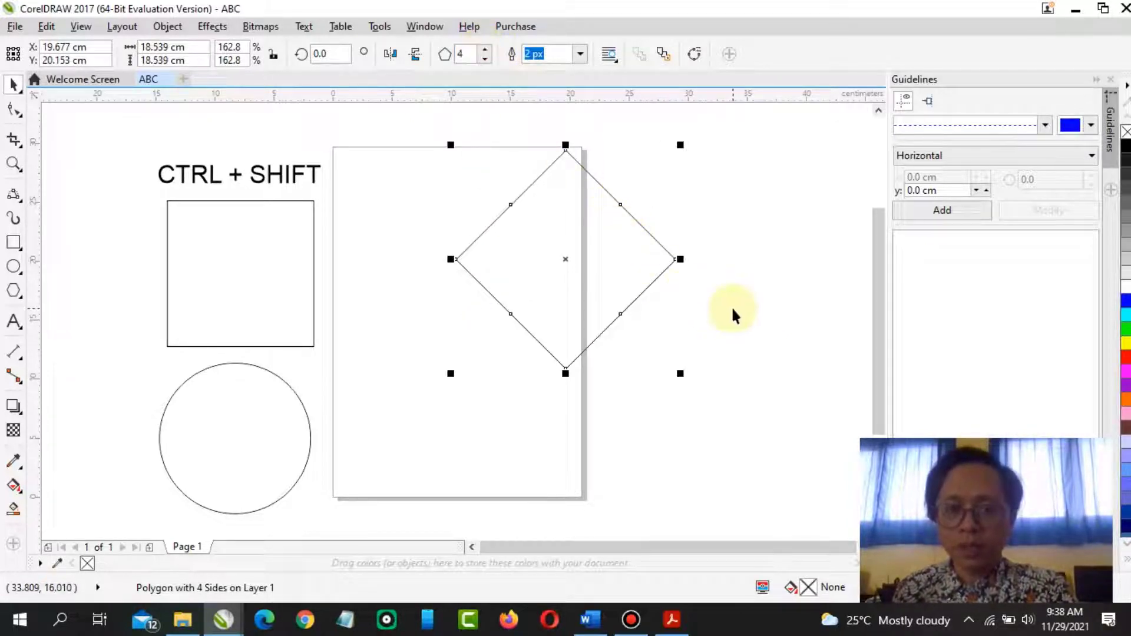
{"action": "left_click", "coordinate": [485, 50]}
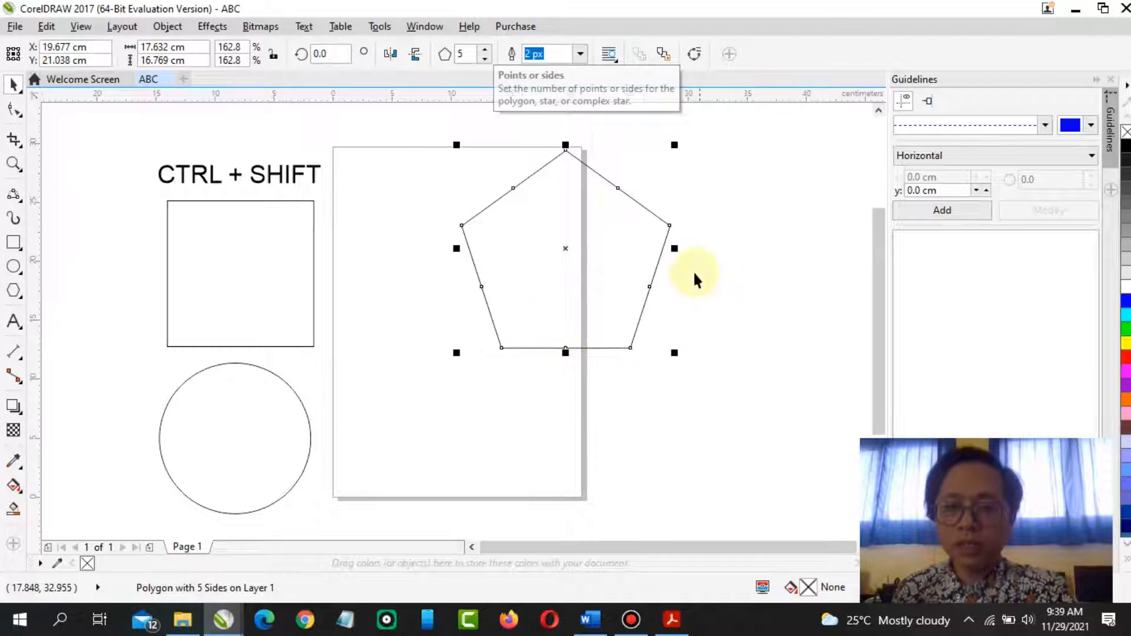
{"action": "left_click", "coordinate": [485, 50]}
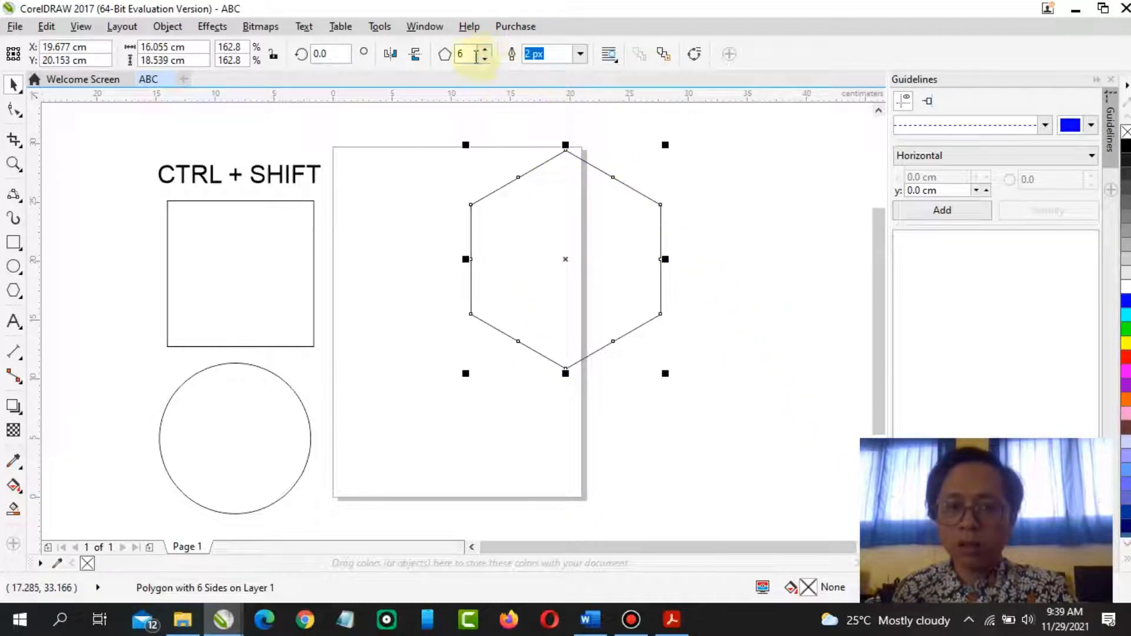
{"action": "left_click", "coordinate": [486, 52]}
{"action": "left_click", "coordinate": [486, 52]}
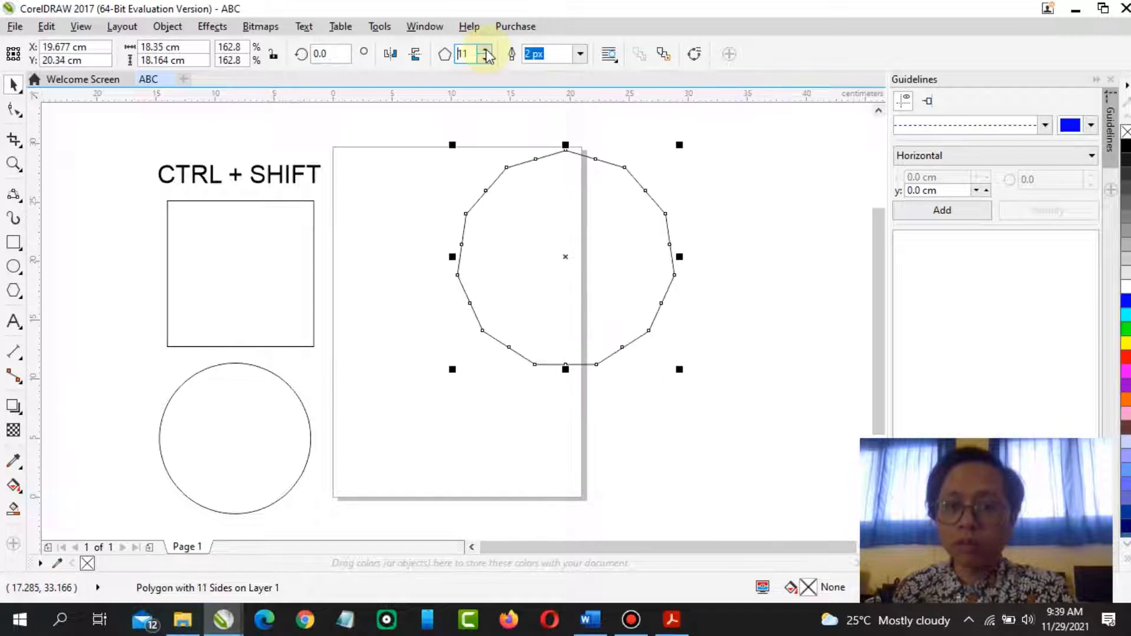
{"action": "left_click", "coordinate": [486, 52]}
{"action": "left_click", "coordinate": [486, 52]}
{"action": "left_click", "coordinate": [486, 52]}
{"action": "left_click", "coordinate": [486, 51]}
{"action": "left_click", "coordinate": [486, 52]}
{"action": "left_click", "coordinate": [486, 52]}
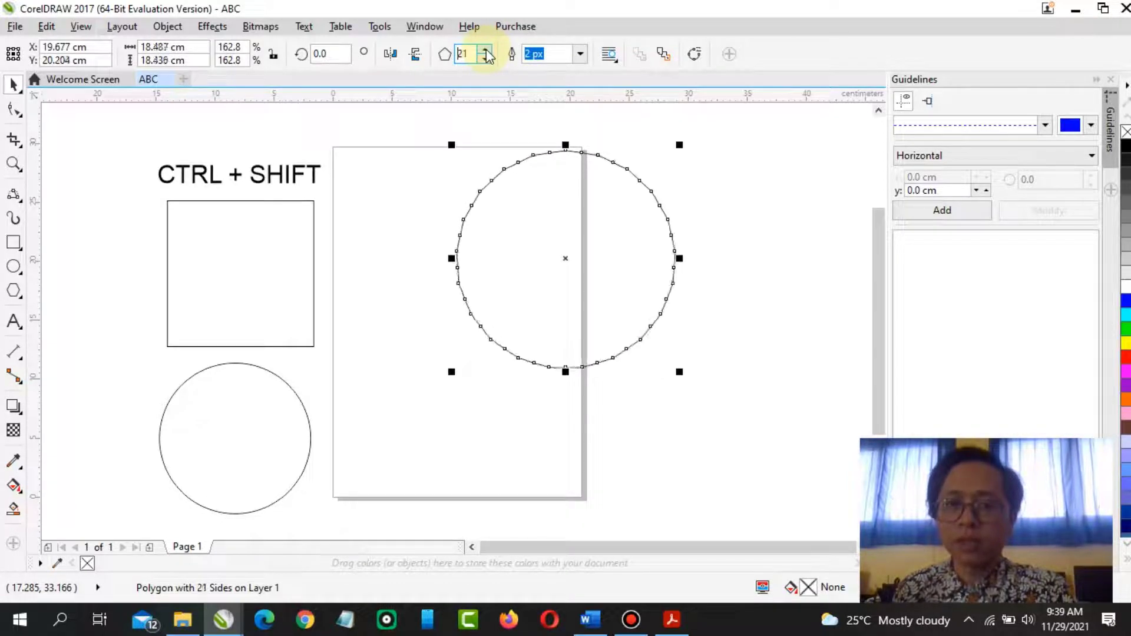
{"action": "left_click", "coordinate": [486, 52]}
{"action": "left_click", "coordinate": [486, 52]}
{"action": "left_click", "coordinate": [486, 52]}
{"action": "left_click", "coordinate": [486, 52]}
{"action": "left_click", "coordinate": [486, 52]}
{"action": "left_click", "coordinate": [486, 52]}
{"action": "left_click", "coordinate": [486, 52]}
{"action": "left_click", "coordinate": [486, 52]}
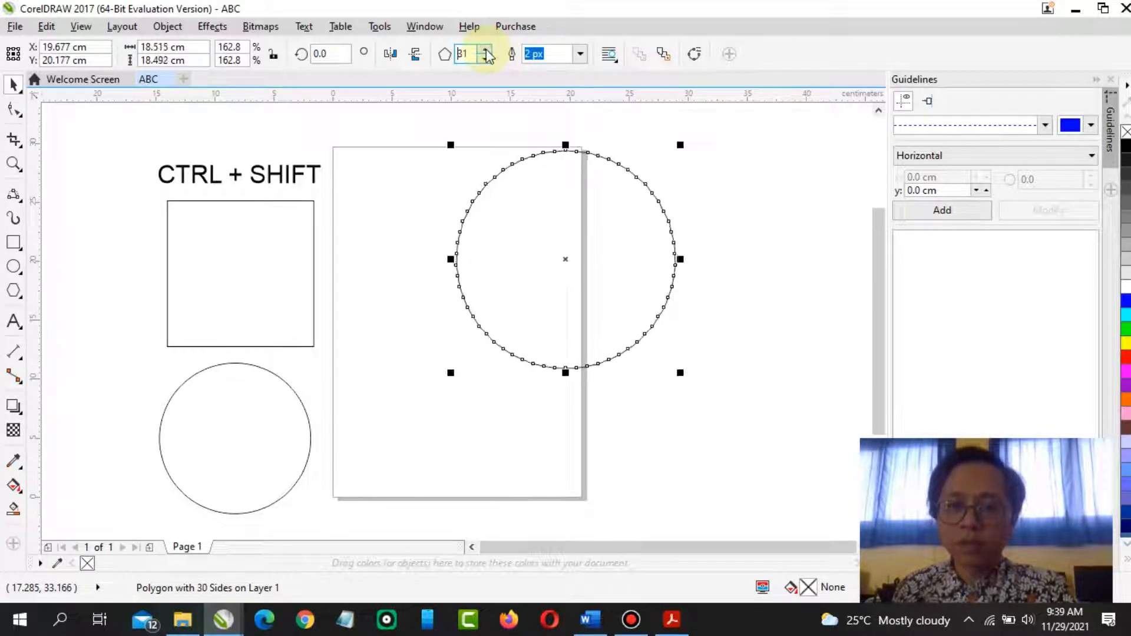
{"action": "left_click", "coordinate": [486, 52]}
{"action": "left_click", "coordinate": [486, 51]}
{"action": "left_click", "coordinate": [486, 52]}
{"action": "left_click", "coordinate": [486, 52]}
{"action": "left_click", "coordinate": [486, 52]}
{"action": "left_click", "coordinate": [486, 52]}
{"action": "left_click", "coordinate": [486, 52]}
{"action": "left_click", "coordinate": [486, 52]}
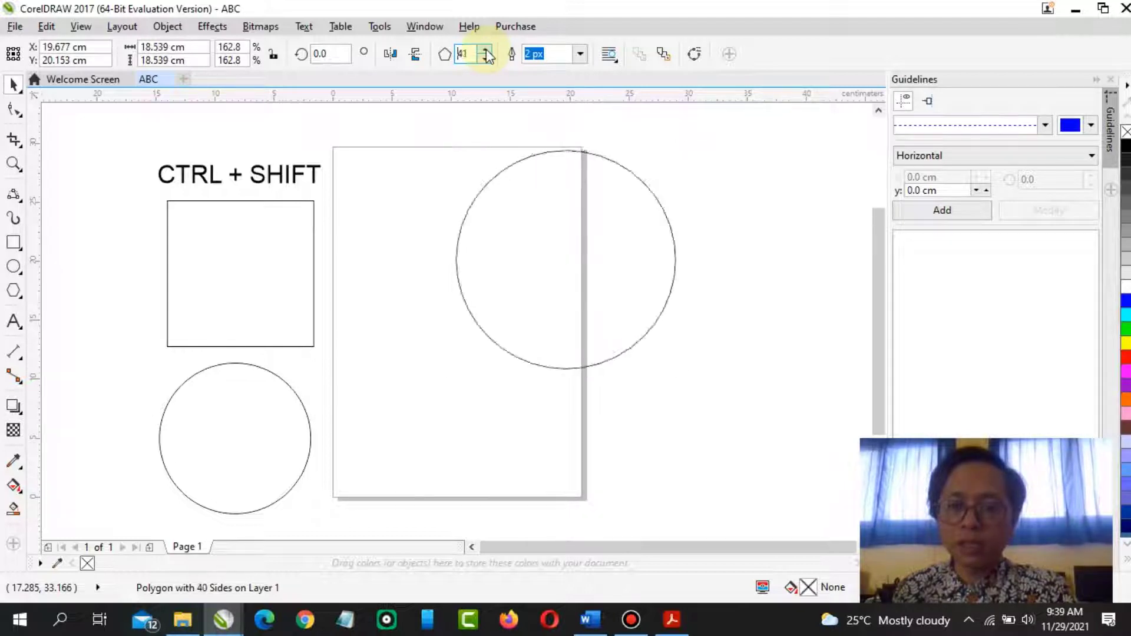
{"action": "left_click", "coordinate": [486, 52]}
{"action": "left_click", "coordinate": [486, 52]}
{"action": "left_click", "coordinate": [486, 52]}
{"action": "left_click", "coordinate": [486, 52]}
{"action": "left_click", "coordinate": [486, 52]}
{"action": "left_click", "coordinate": [486, 52]}
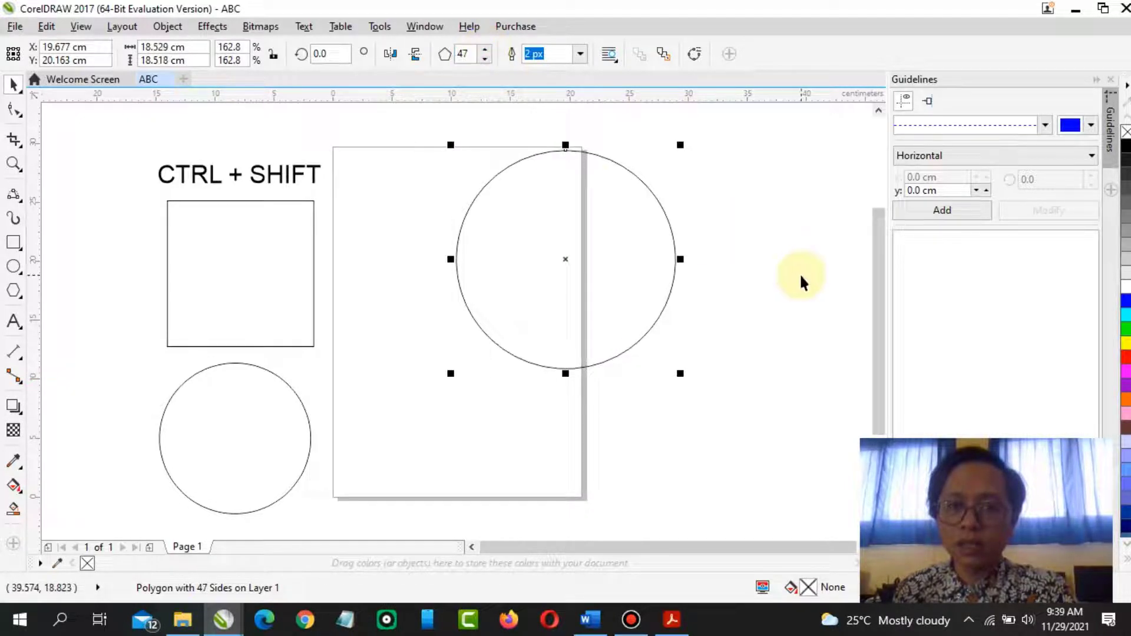
Set the polygon's number of sides to 100
{"action": "double_click", "coordinate": [466, 54]}
{"action": "type", "text": "100"}
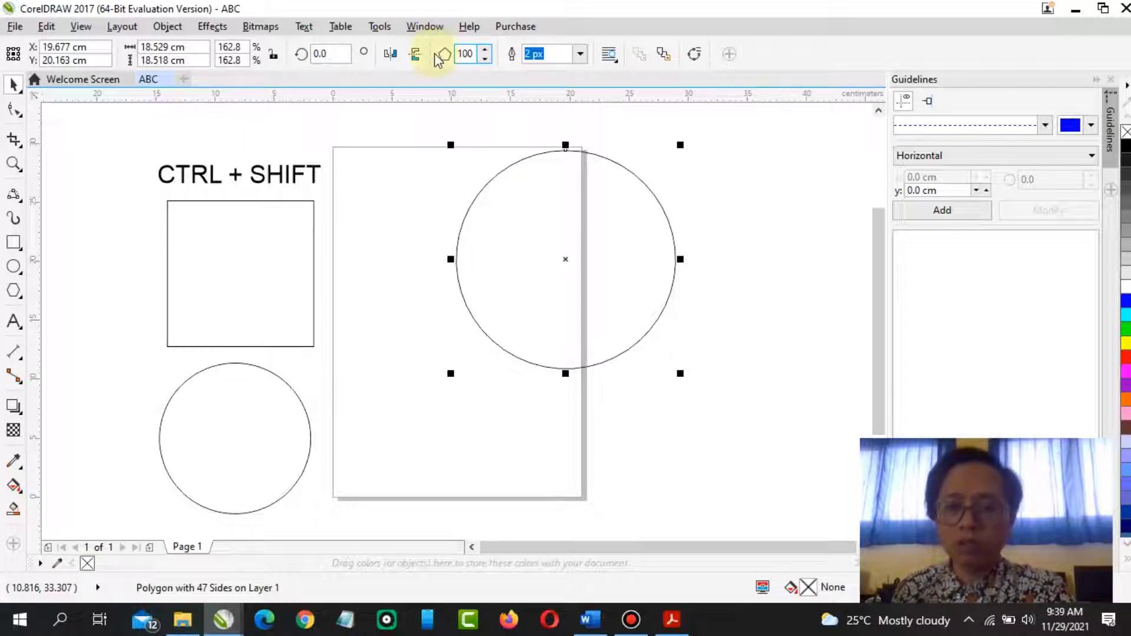
{"action": "key", "text": "Return"}
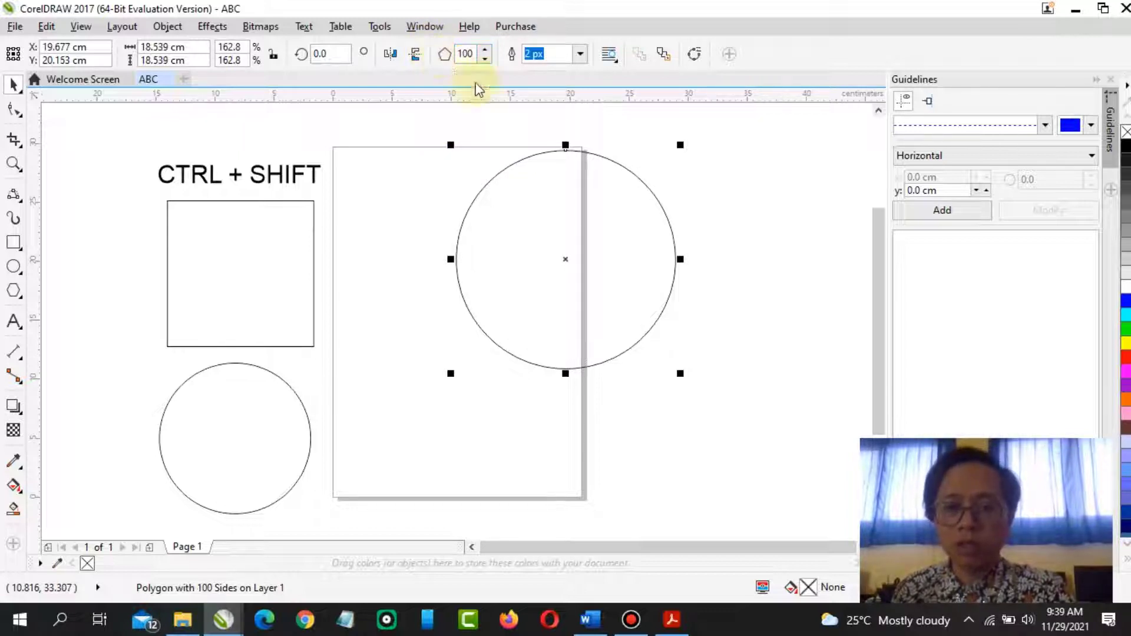
Move the 100-sided polygon upward and delete it
{"action": "scroll", "coordinate": [747, 221], "scroll_direction": "up", "scroll_amount": 5}
{"action": "scroll", "coordinate": [748, 226], "scroll_direction": "up", "scroll_amount": 3}
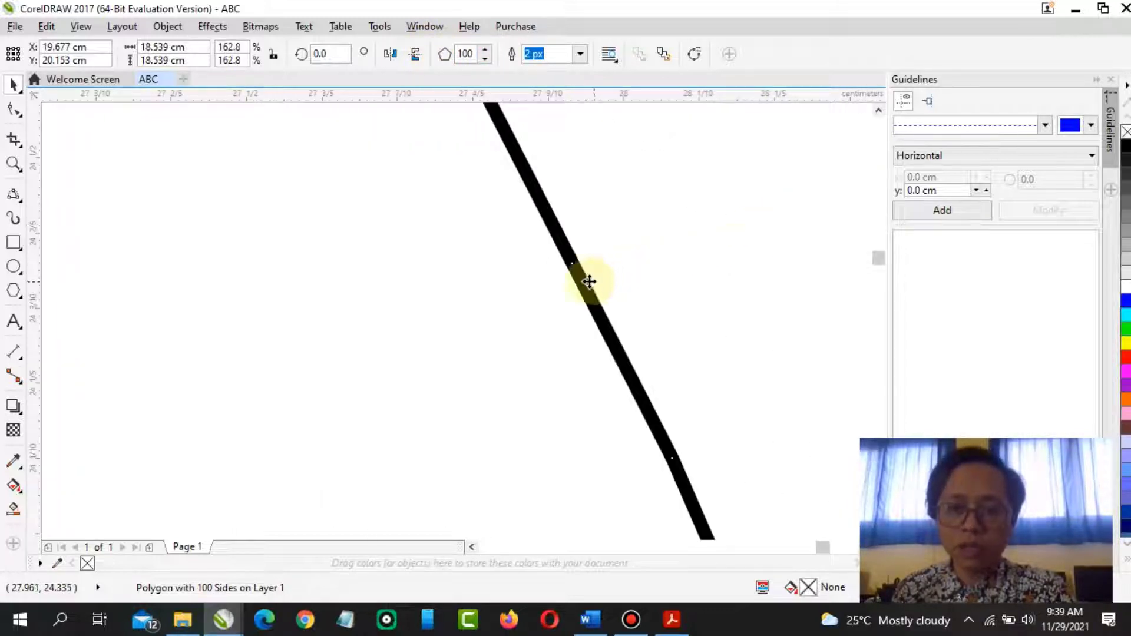
{"action": "scroll", "coordinate": [589, 282], "scroll_direction": "down", "scroll_amount": 6}
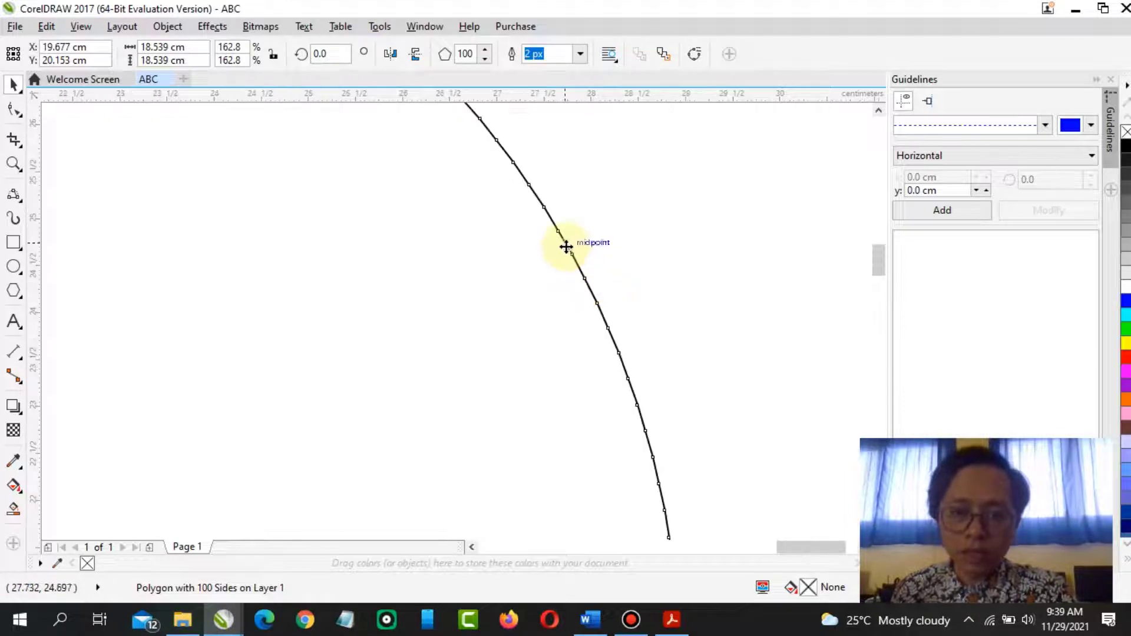
{"action": "scroll", "coordinate": [597, 304], "scroll_direction": "down", "scroll_amount": 4}
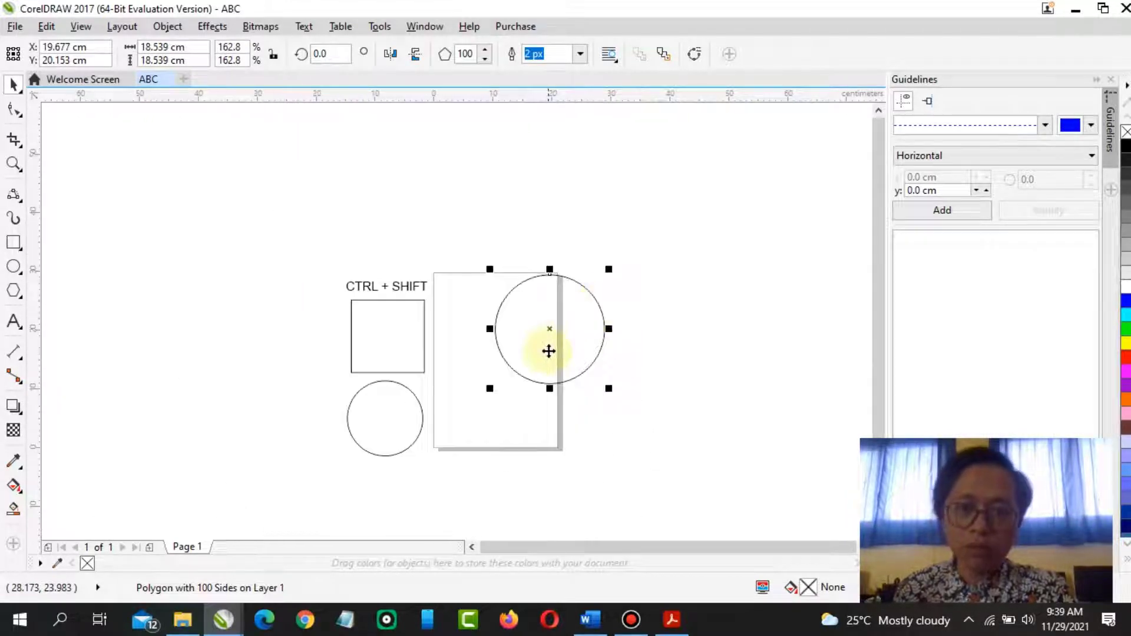
{"action": "scroll", "coordinate": [548, 354], "scroll_direction": "up", "scroll_amount": 2}
{"action": "scroll", "coordinate": [548, 354], "scroll_direction": "down", "scroll_amount": 1}
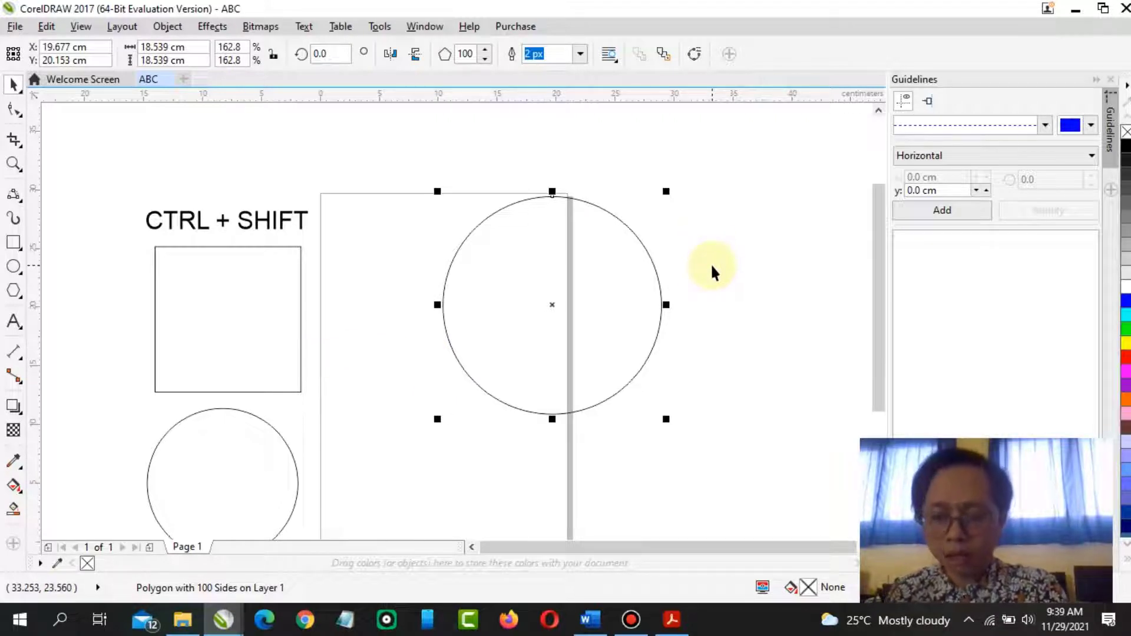
{"action": "left_click_drag", "start_coordinate": [608, 328], "coordinate": [621, 263]}
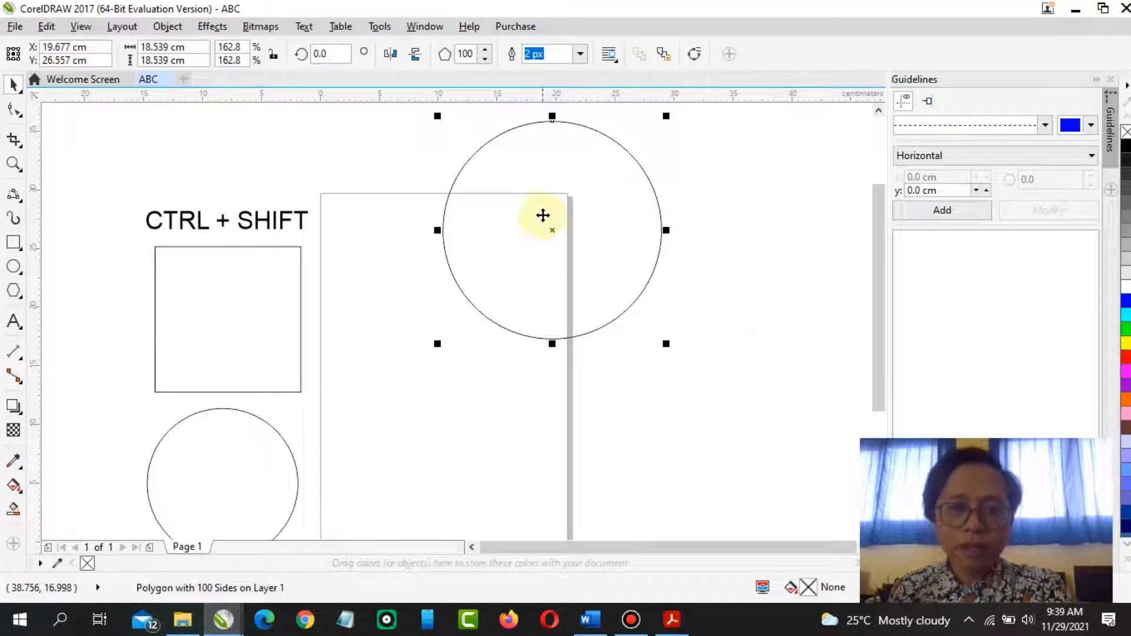
{"action": "key", "text": "Delete"}
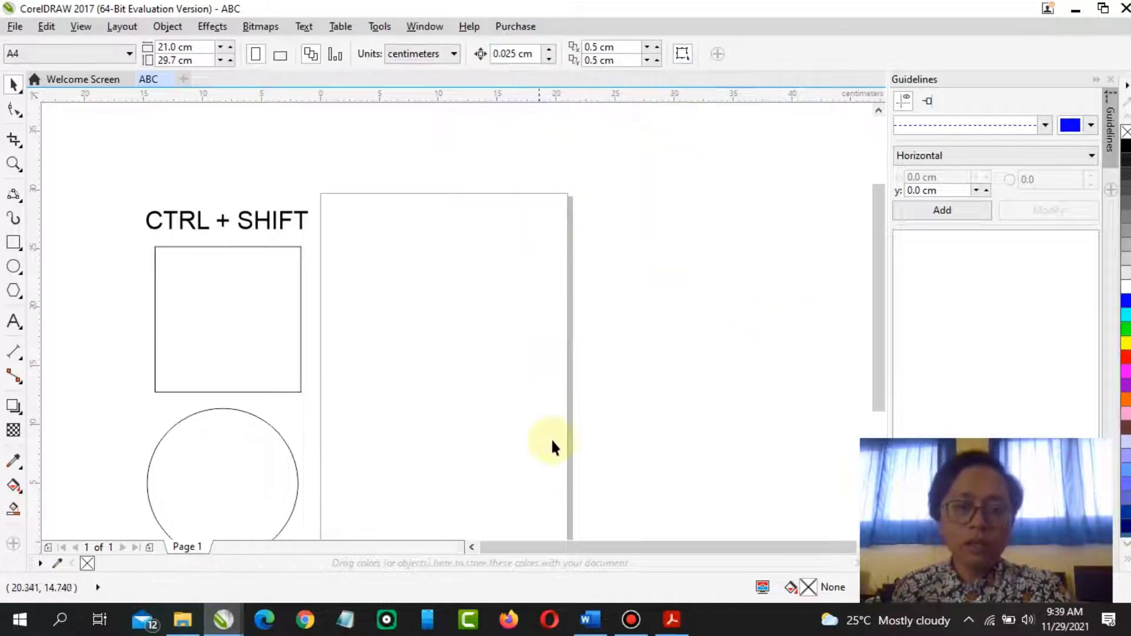
Review the Graph Paper instructions in the PDF module
{"action": "left_click", "coordinate": [671, 619]}
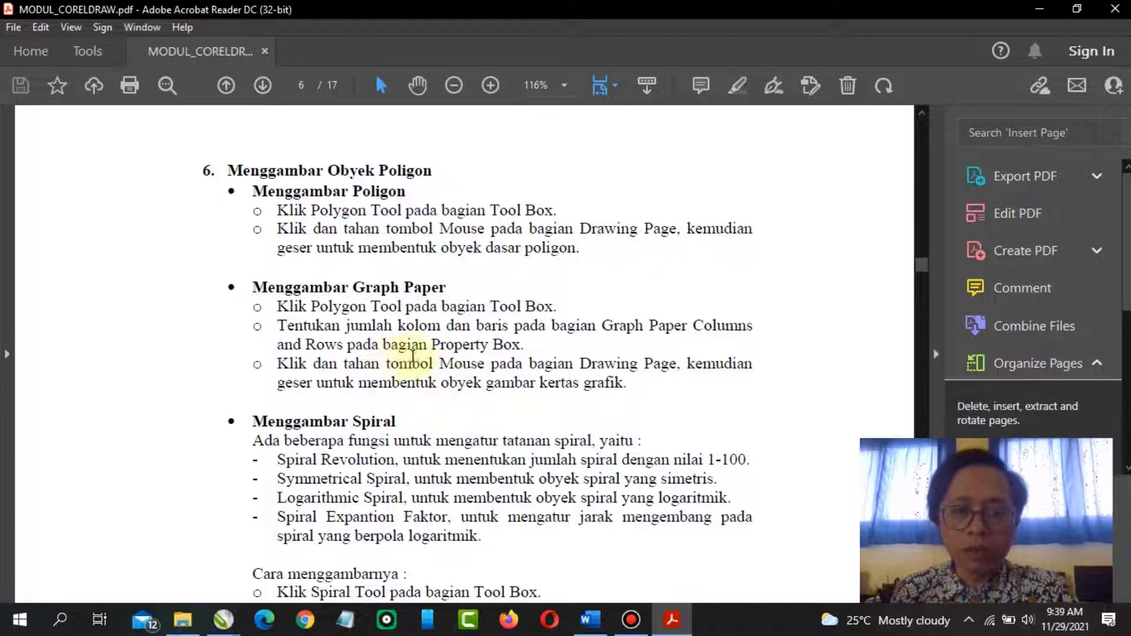
{"action": "scroll", "coordinate": [465, 368], "scroll_direction": "down", "scroll_amount": 3}
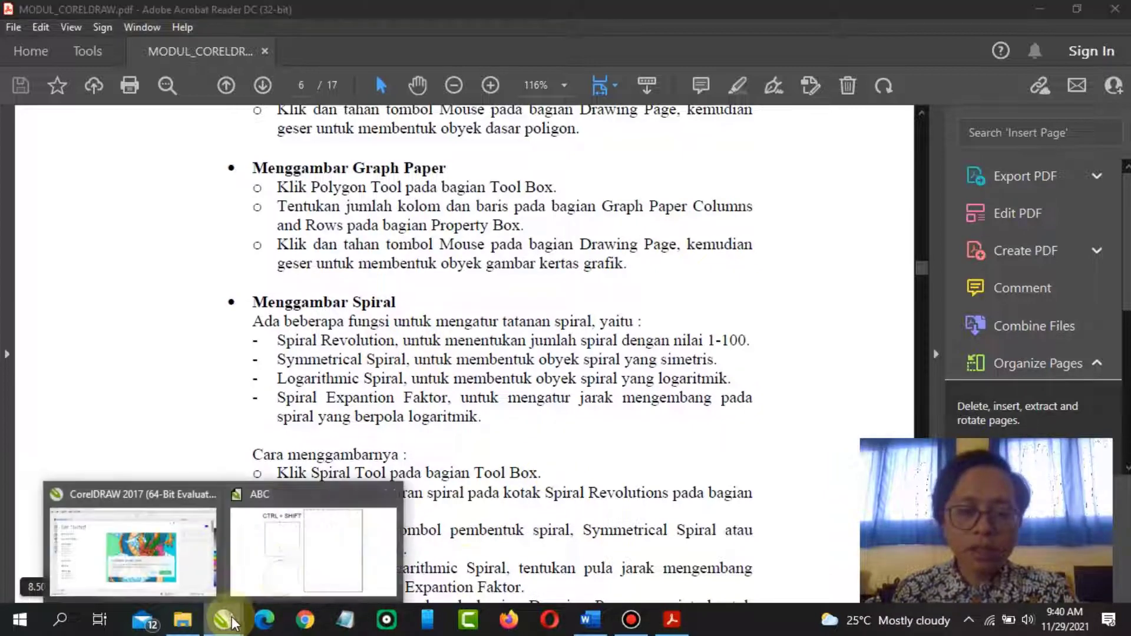
{"action": "left_click", "coordinate": [268, 545]}
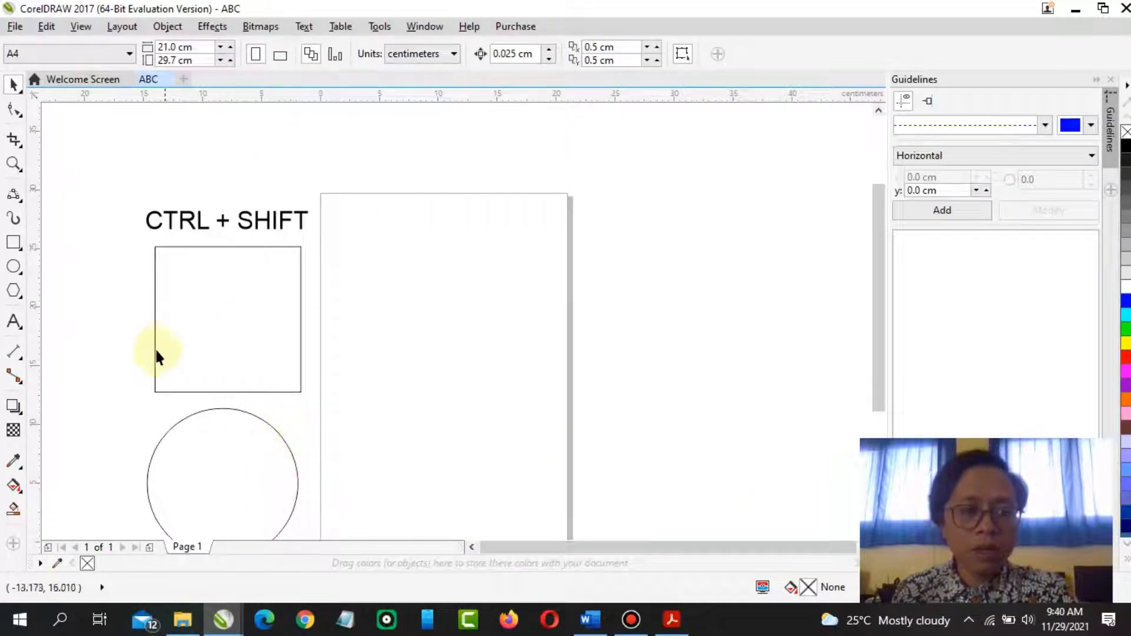
Draw a 4-column by 3-row graph paper grid on the page with the Graph Paper tool
{"action": "left_click", "coordinate": [22, 297]}
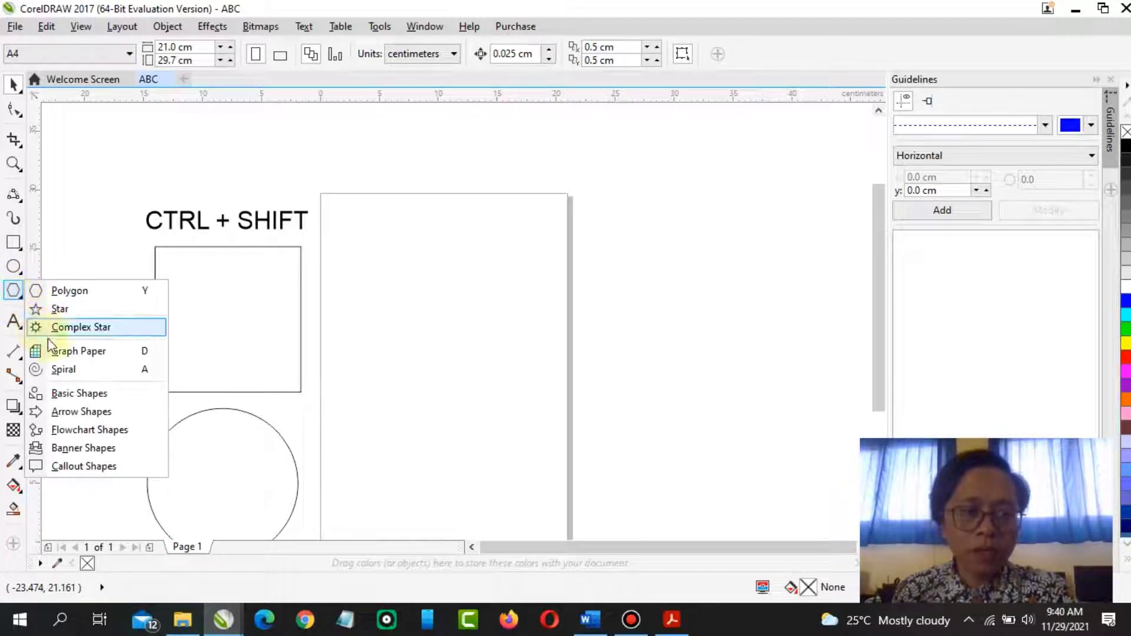
{"action": "left_click", "coordinate": [63, 353]}
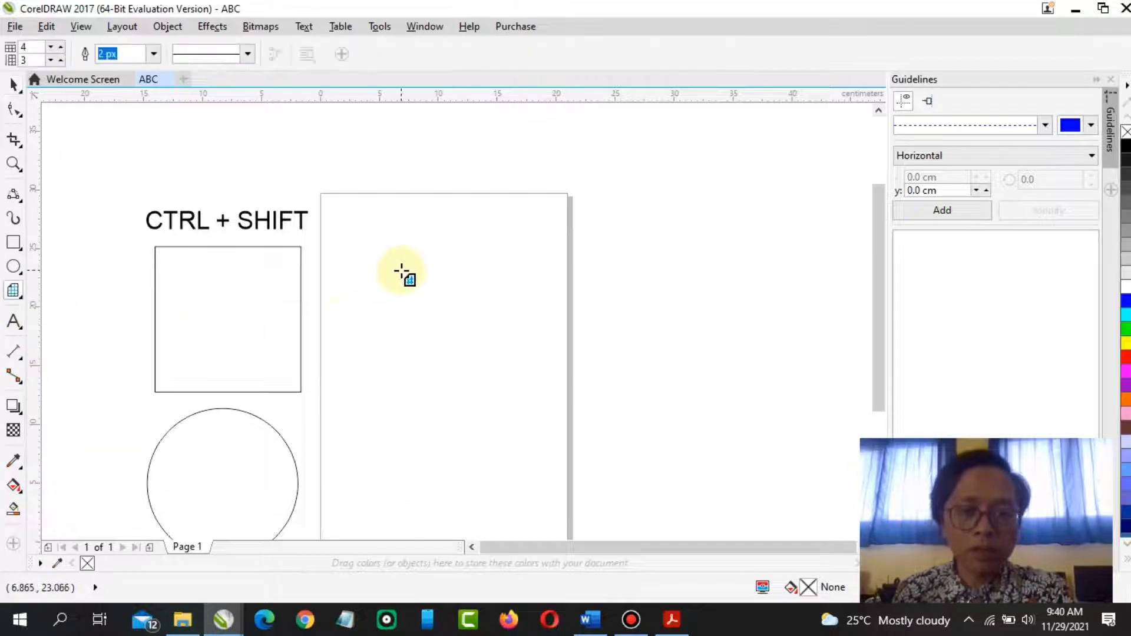
{"action": "left_click_drag", "start_coordinate": [401, 270], "coordinate": [546, 415]}
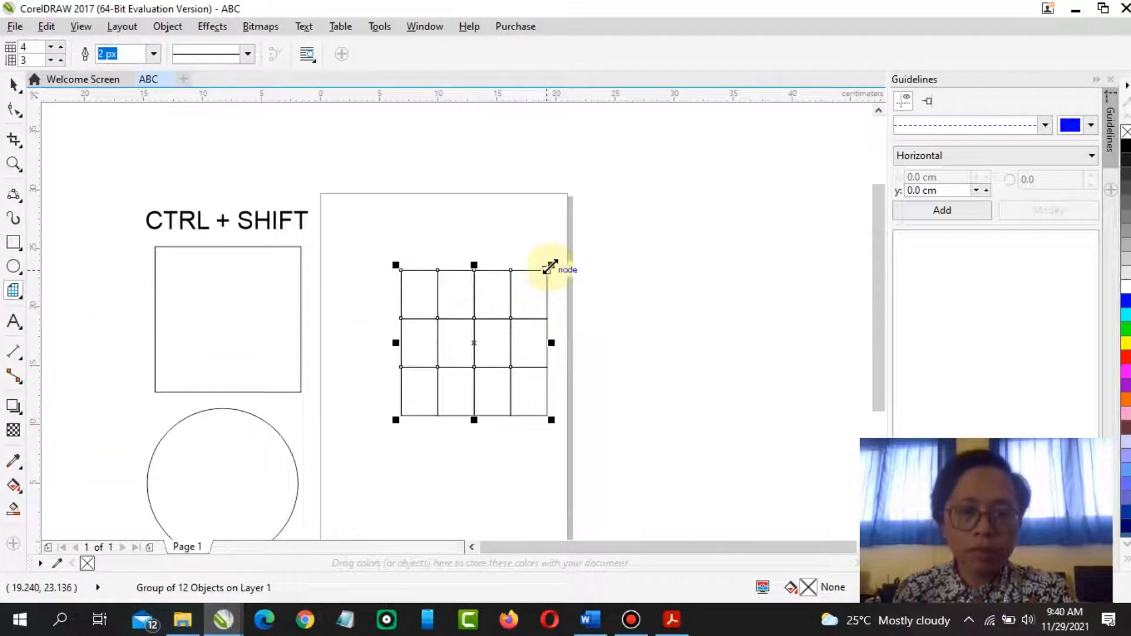
Stretch the grid larger and delete it
{"action": "left_click_drag", "start_coordinate": [550, 263], "coordinate": [664, 208]}
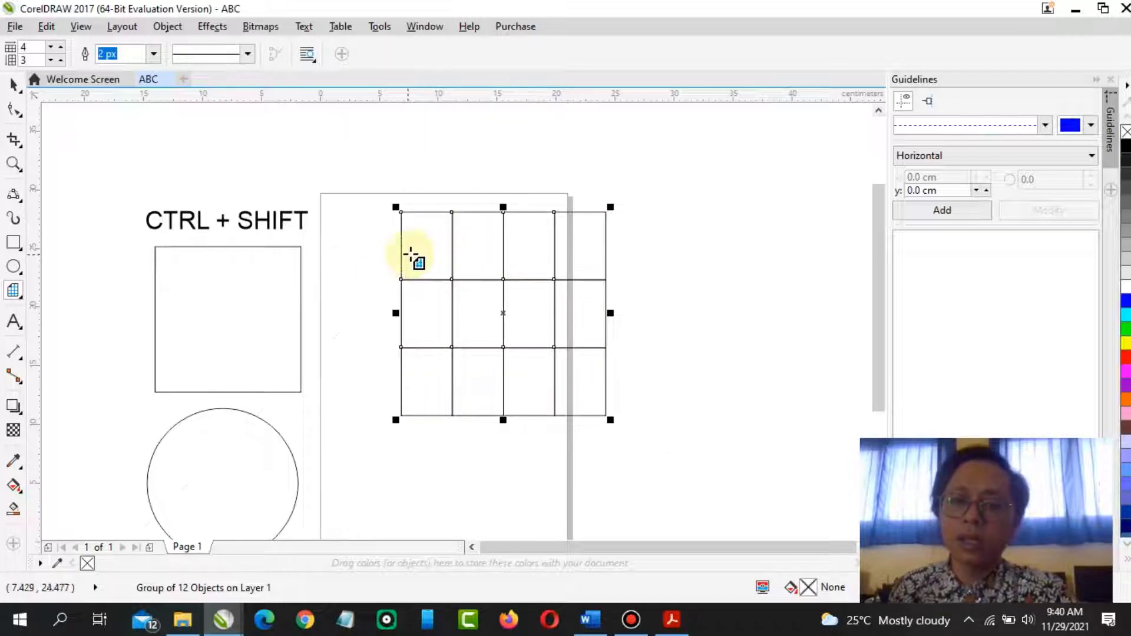
{"action": "key", "text": "Delete"}
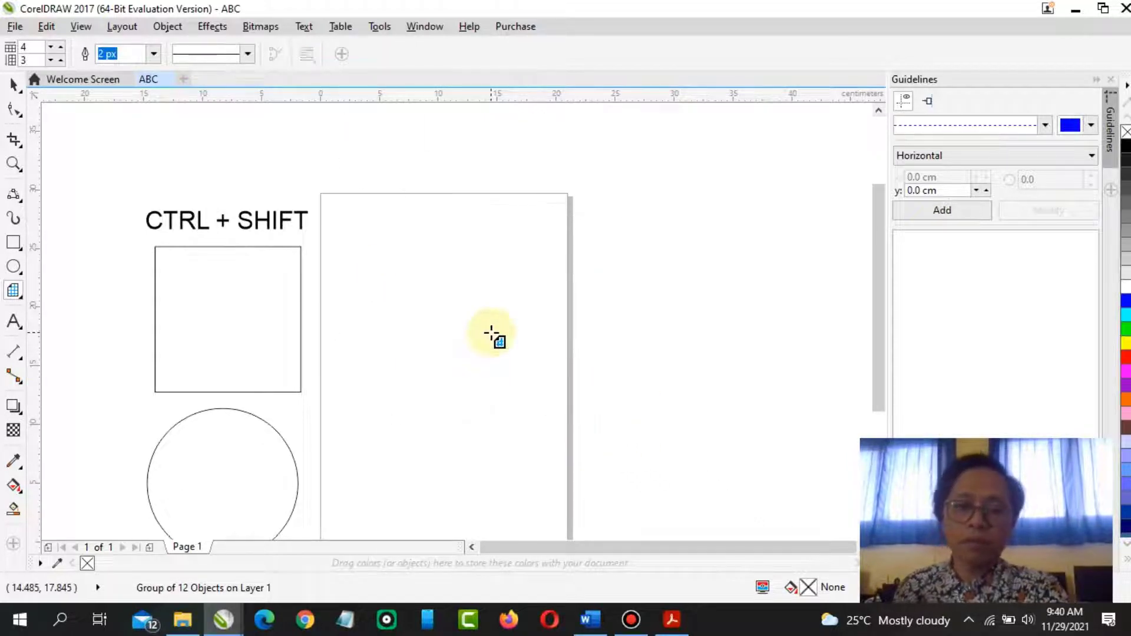
Pick the Spiral tool and draw a symmetrical spiral with 20 revolutions overlapping the page's right edge
{"action": "left_click", "coordinate": [23, 299]}
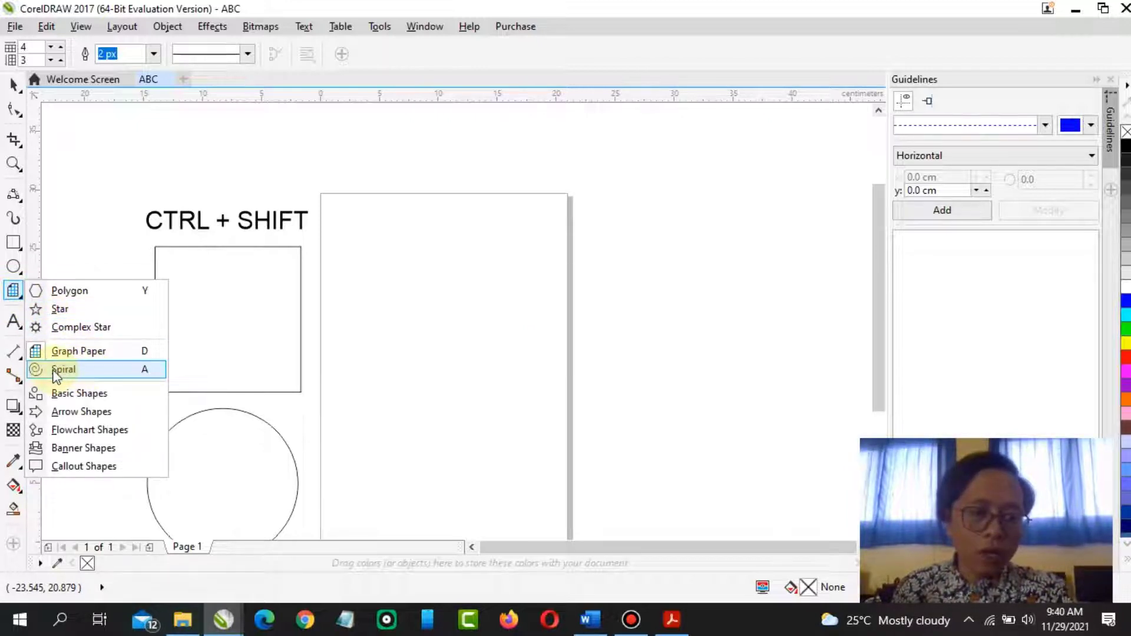
{"action": "left_click", "coordinate": [148, 368]}
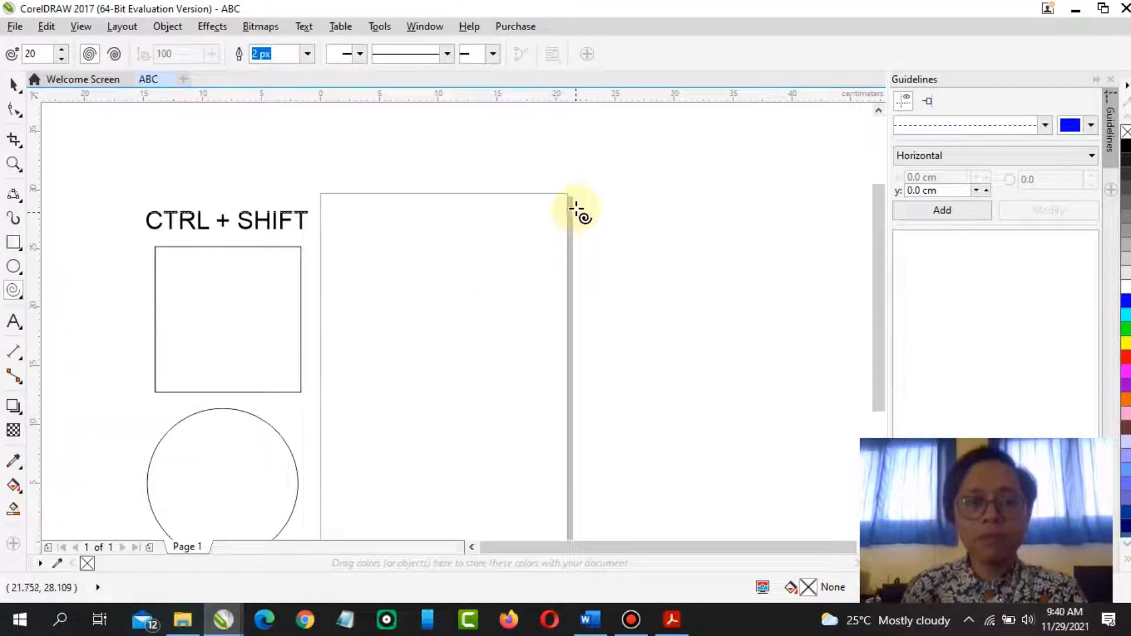
{"action": "left_click_drag", "start_coordinate": [502, 216], "coordinate": [735, 449]}
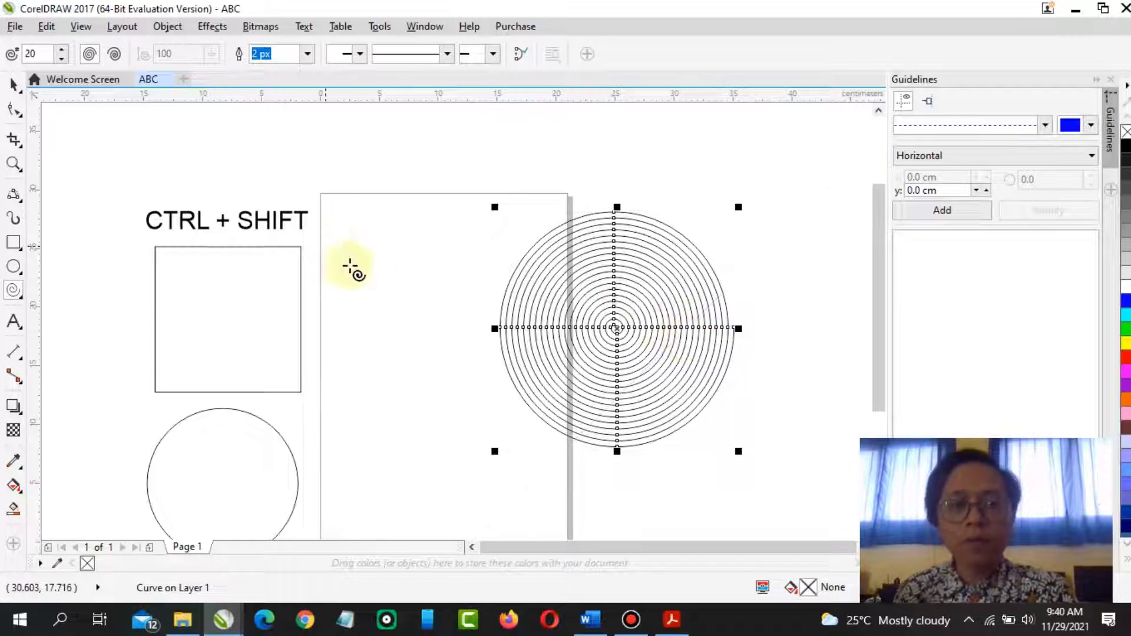
Set the spiral revolutions to 11, draw a smaller spiral and move it onto the page
{"action": "left_click", "coordinate": [62, 59]}
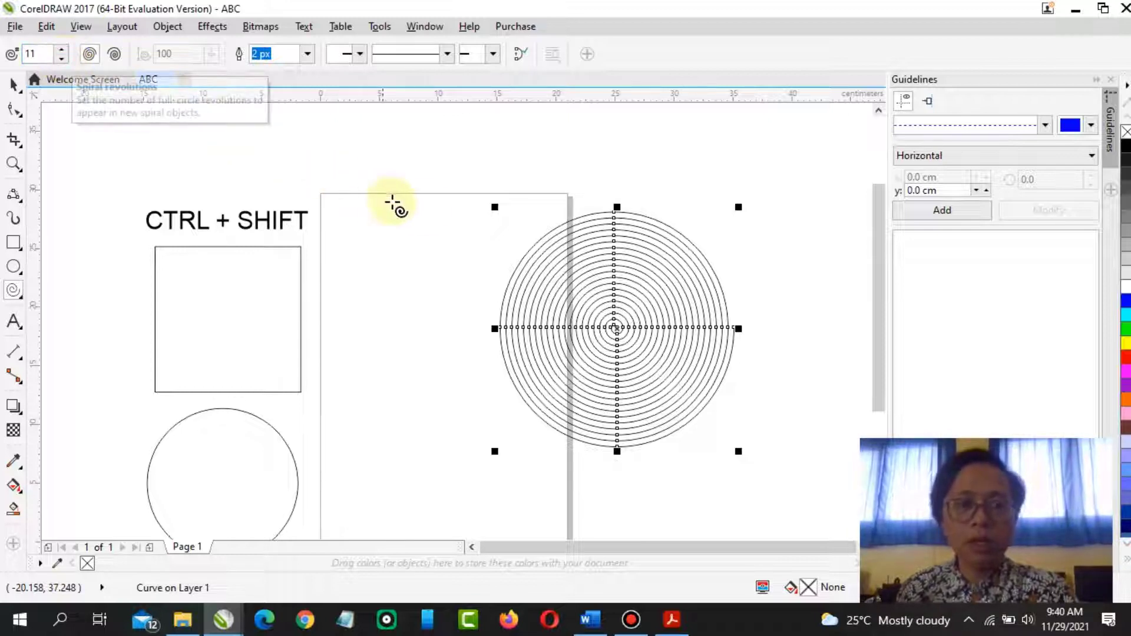
{"action": "left_click_drag", "start_coordinate": [408, 176], "coordinate": [480, 264]}
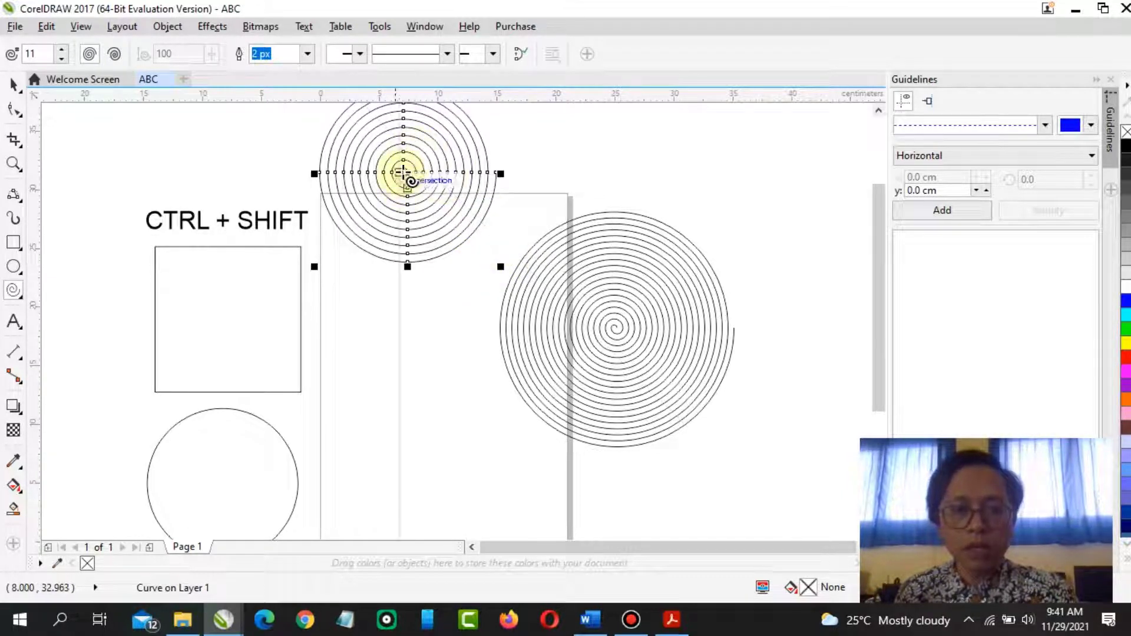
{"action": "left_click_drag", "start_coordinate": [407, 172], "coordinate": [387, 317]}
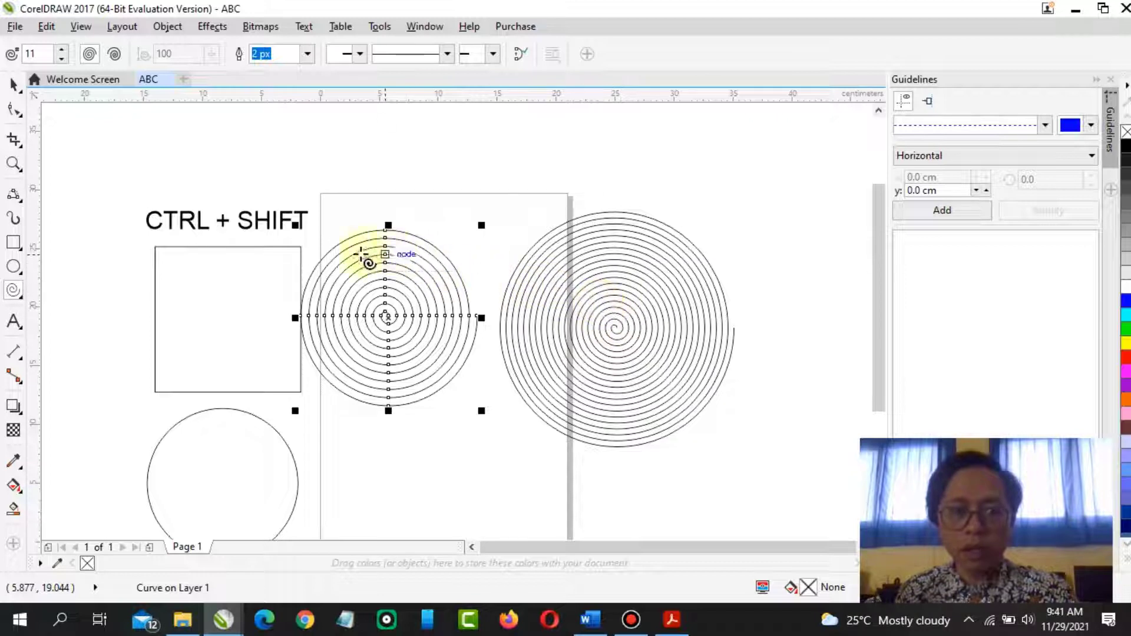
Draw two more symmetrical spirals above the page, one with 6 revolutions and one with 3 revolutions
{"action": "left_click", "coordinate": [64, 62]}
{"action": "left_click", "coordinate": [64, 63]}
{"action": "left_click", "coordinate": [63, 62]}
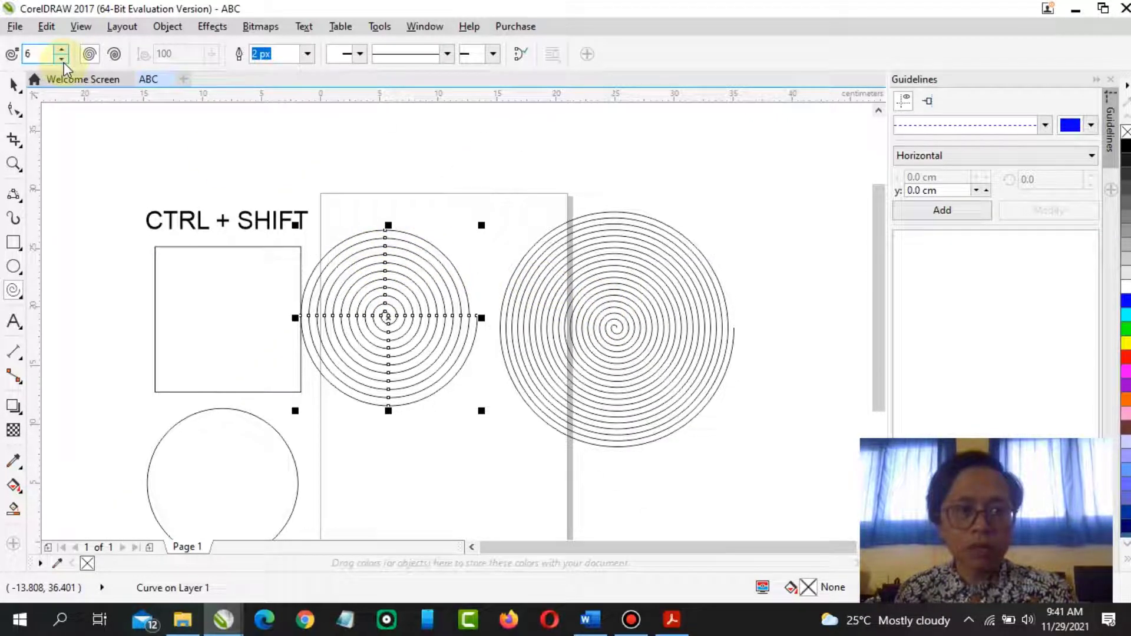
{"action": "left_click_drag", "start_coordinate": [485, 157], "coordinate": [545, 224]}
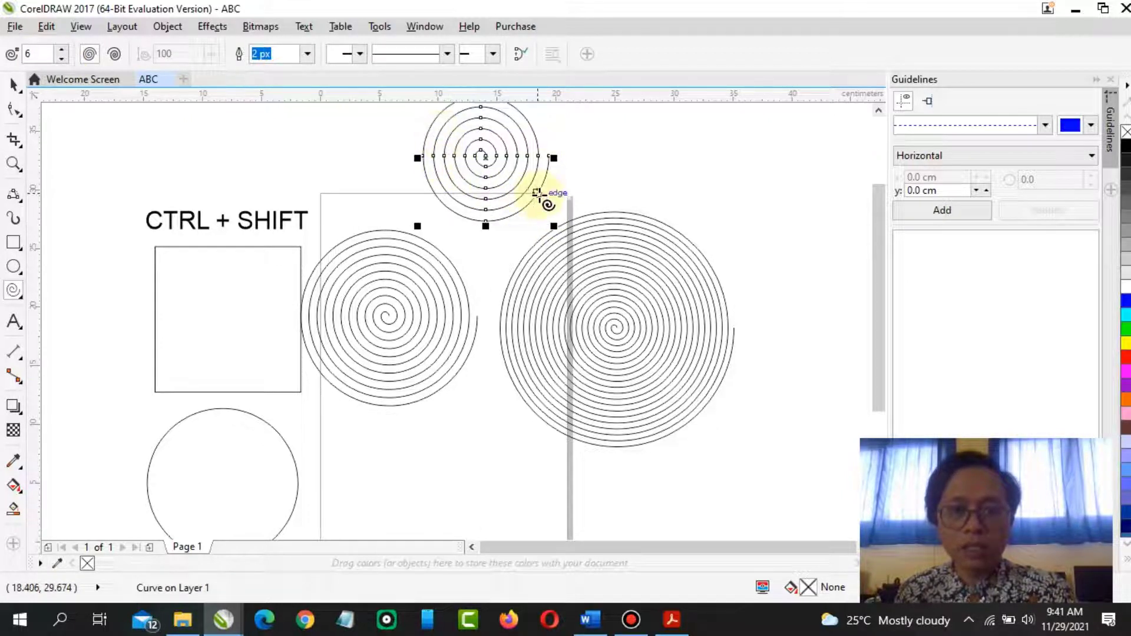
{"action": "left_click", "coordinate": [62, 59]}
{"action": "left_click", "coordinate": [62, 58]}
{"action": "left_click", "coordinate": [62, 58]}
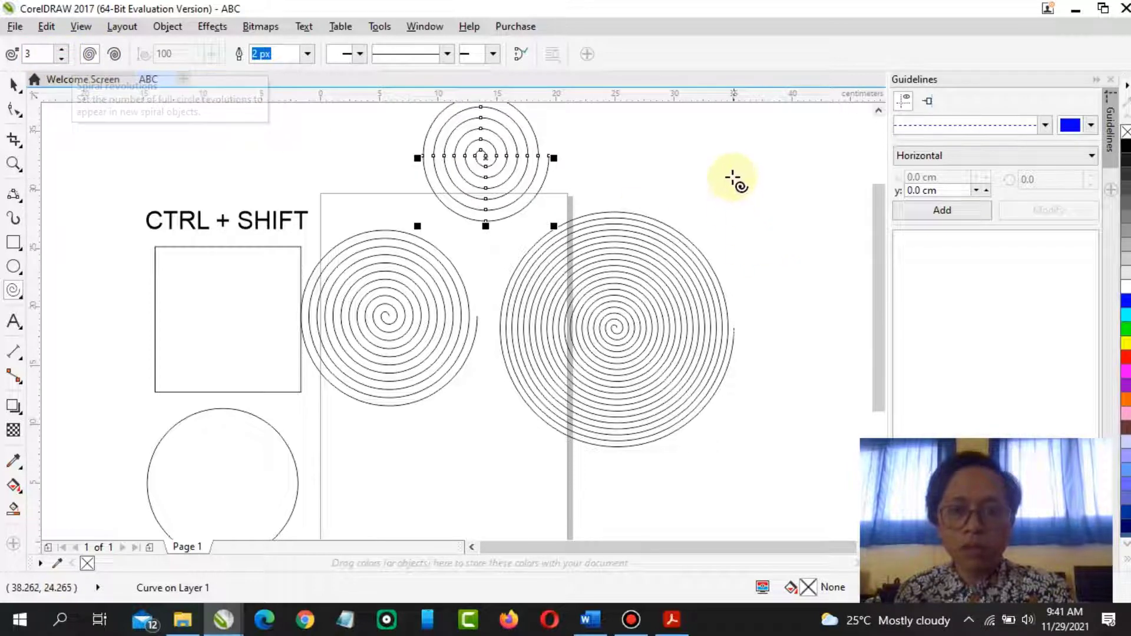
{"action": "left_click_drag", "start_coordinate": [732, 177], "coordinate": [803, 251]}
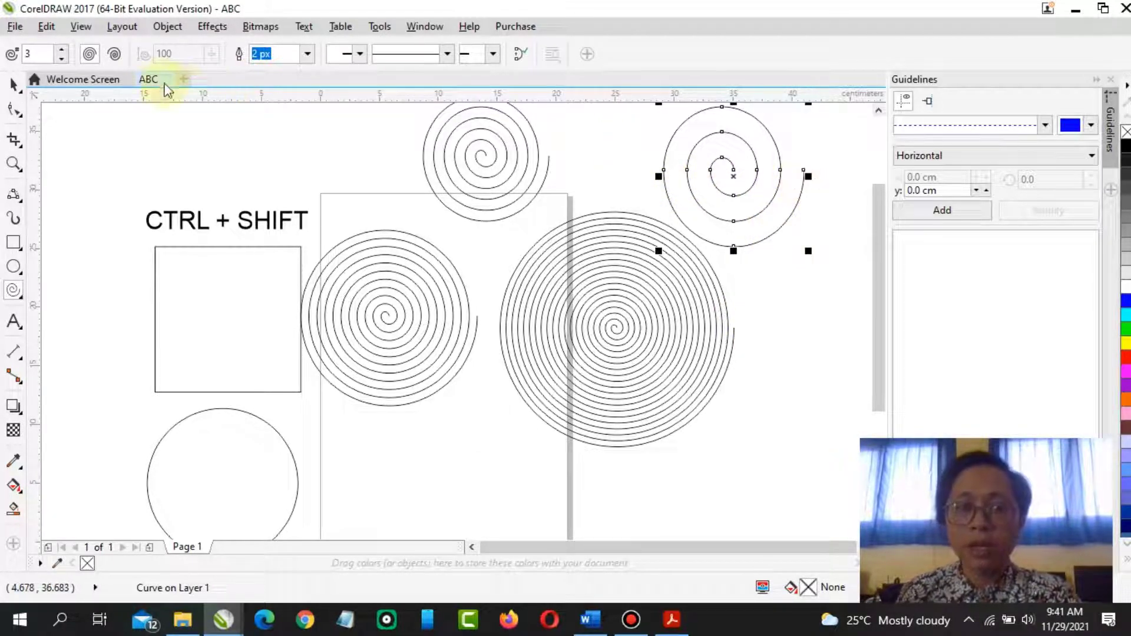
Switch to logarithmic spiral mode and draw a logarithmic spiral on the lower part of the page
{"action": "left_click", "coordinate": [115, 55]}
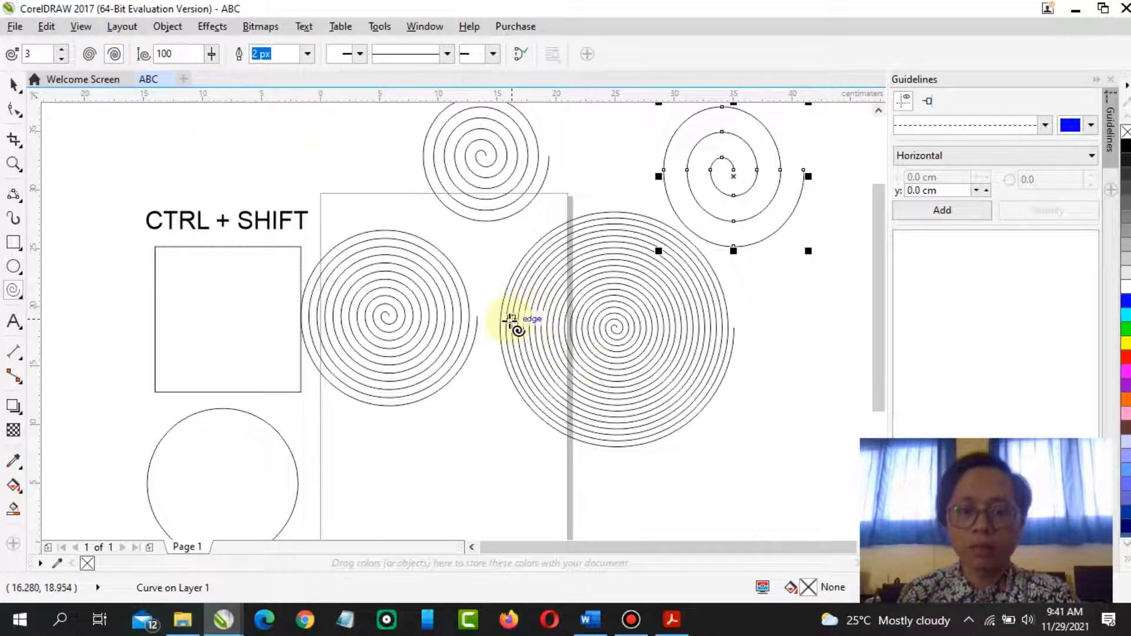
{"action": "scroll", "coordinate": [637, 435], "scroll_direction": "down", "scroll_amount": 2}
{"action": "scroll", "coordinate": [623, 431], "scroll_direction": "up", "scroll_amount": 2}
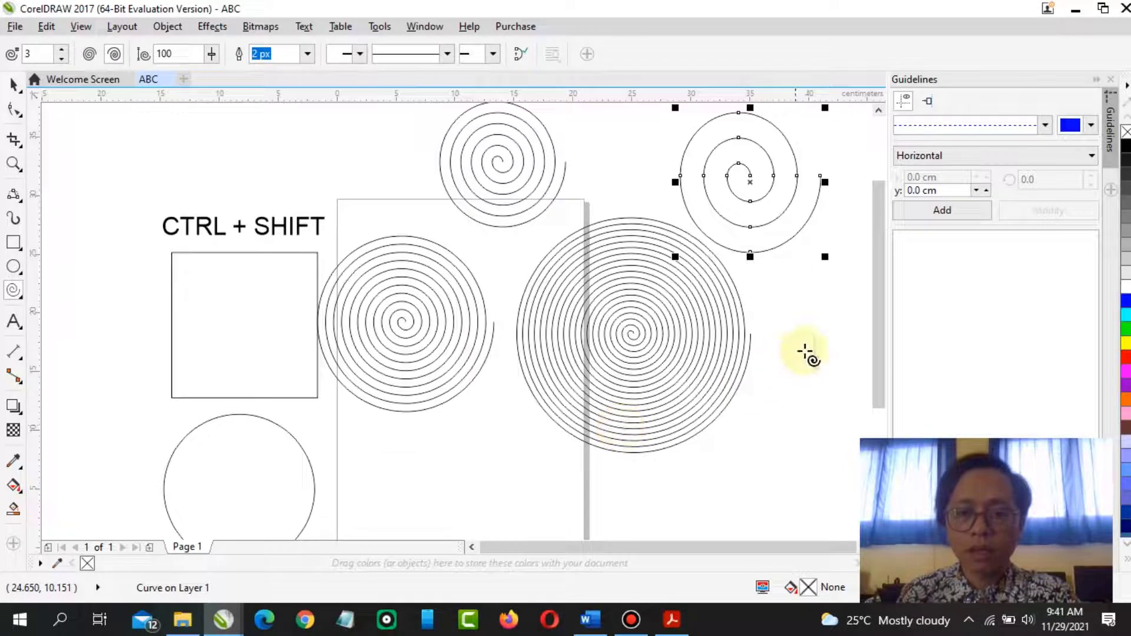
{"action": "left_click_drag", "start_coordinate": [879, 319], "coordinate": [879, 393]}
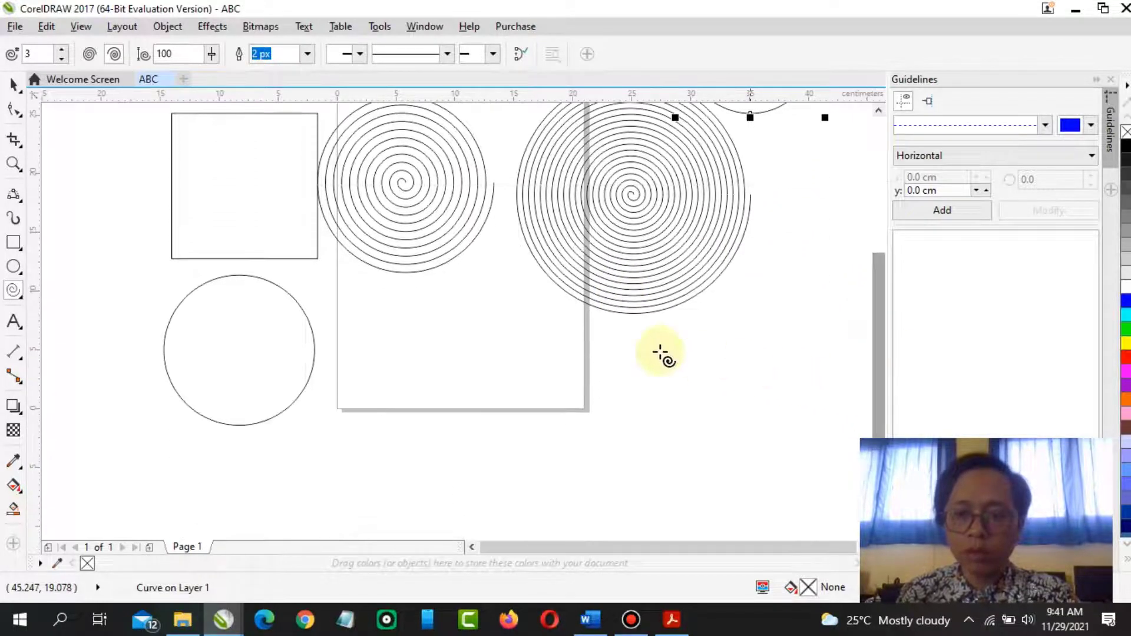
{"action": "left_click_drag", "start_coordinate": [505, 354], "coordinate": [576, 404]}
Draw three more logarithmic spirals to the right of and below the page
{"action": "left_click_drag", "start_coordinate": [879, 345], "coordinate": [846, 341]}
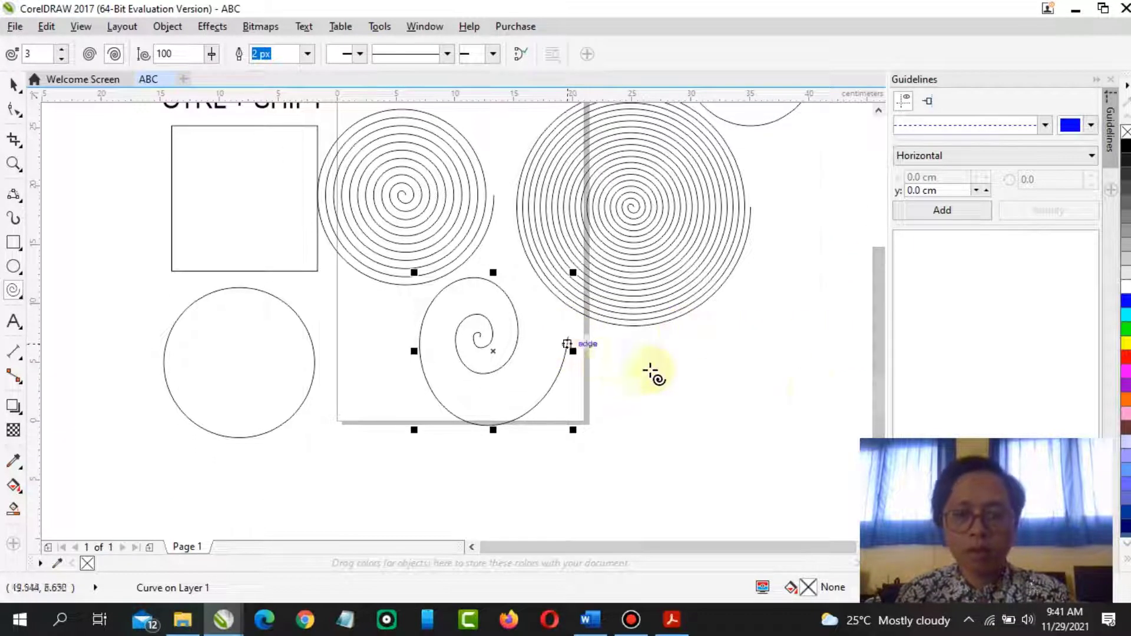
{"action": "left_click_drag", "start_coordinate": [821, 398], "coordinate": [711, 370]}
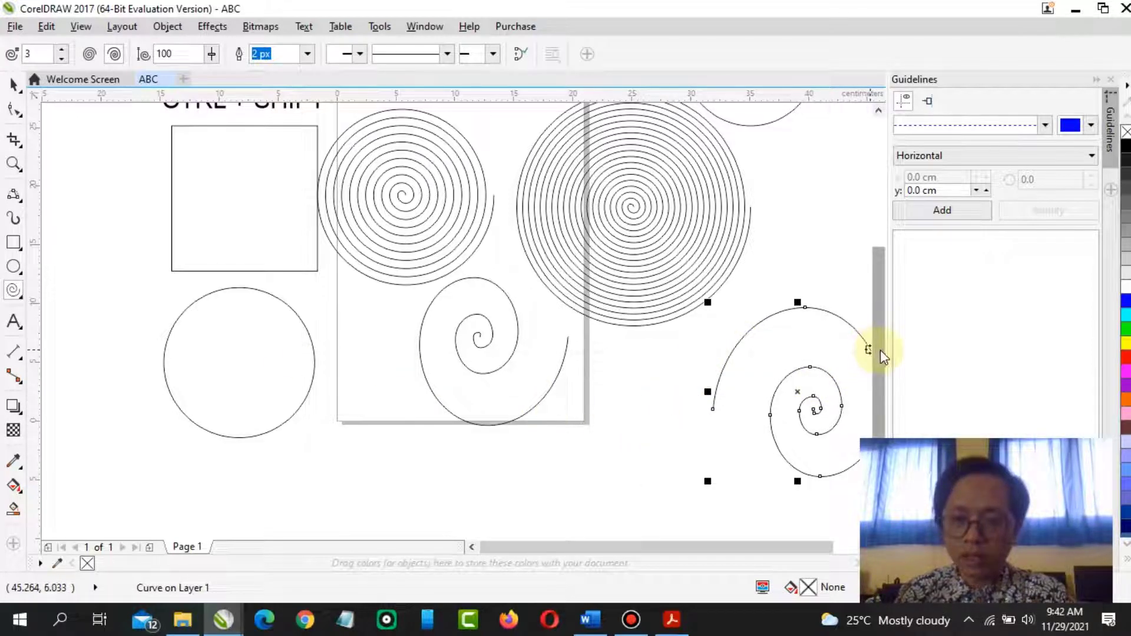
{"action": "scroll", "coordinate": [878, 380], "scroll_direction": "down", "scroll_amount": 1}
{"action": "scroll", "coordinate": [877, 380], "scroll_direction": "down", "scroll_amount": 3}
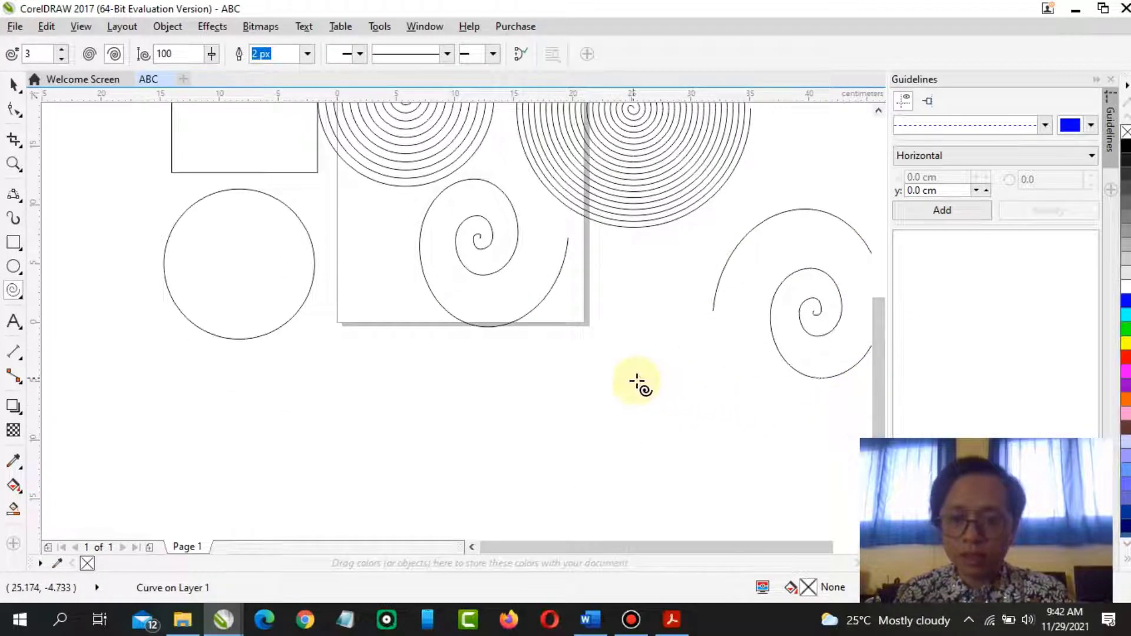
{"action": "left_click_drag", "start_coordinate": [637, 383], "coordinate": [637, 383]}
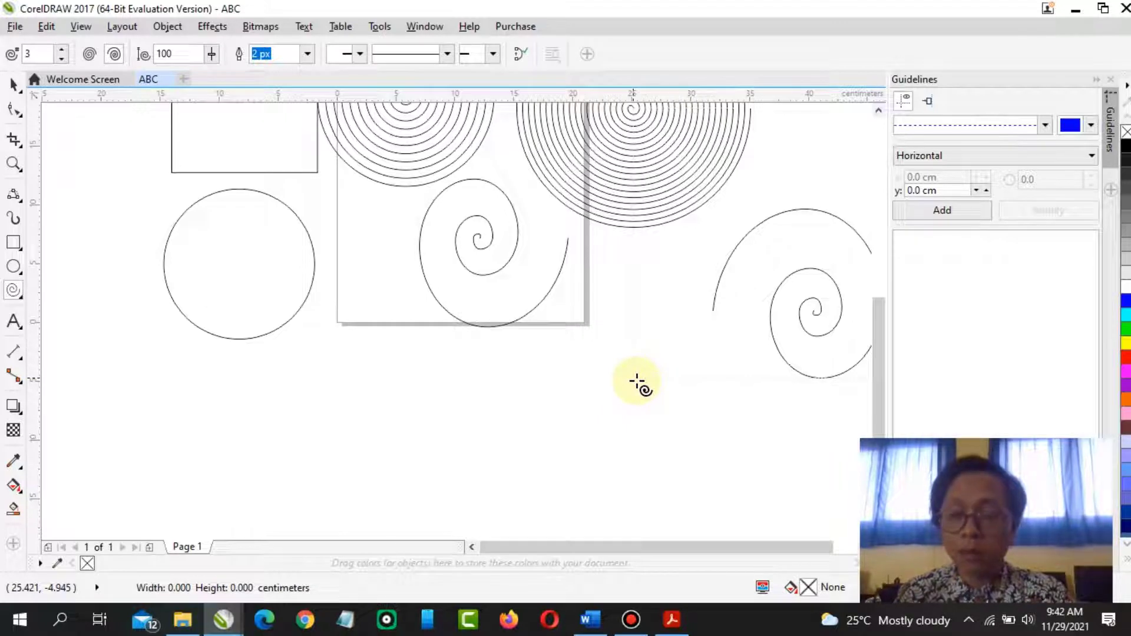
{"action": "left_click_drag", "start_coordinate": [636, 382], "coordinate": [547, 361]}
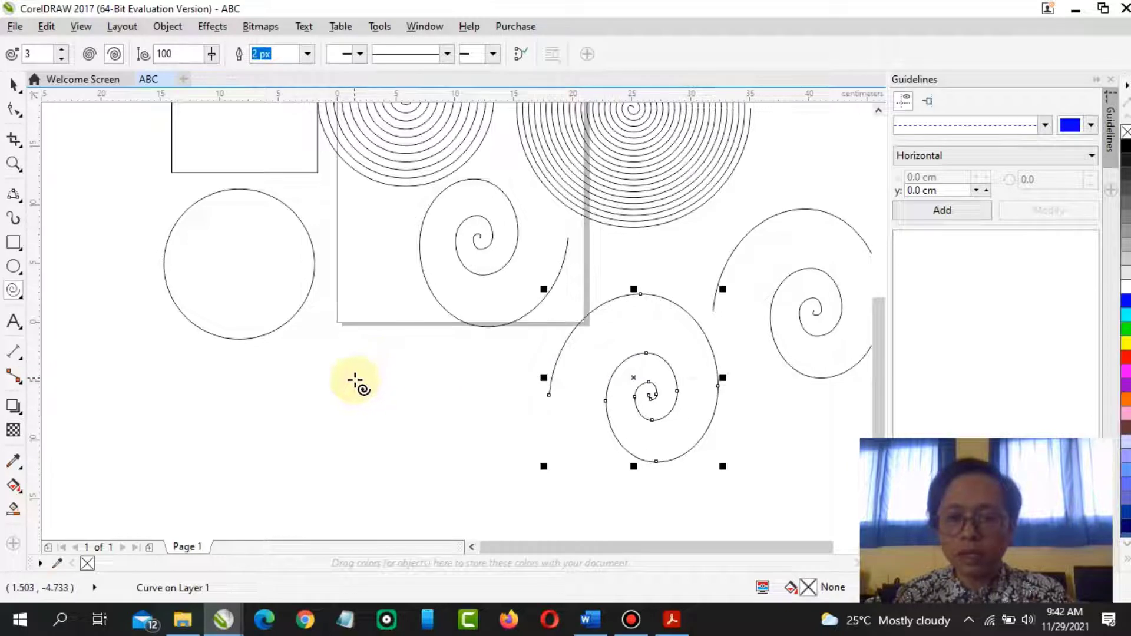
{"action": "left_click_drag", "start_coordinate": [356, 382], "coordinate": [461, 407]}
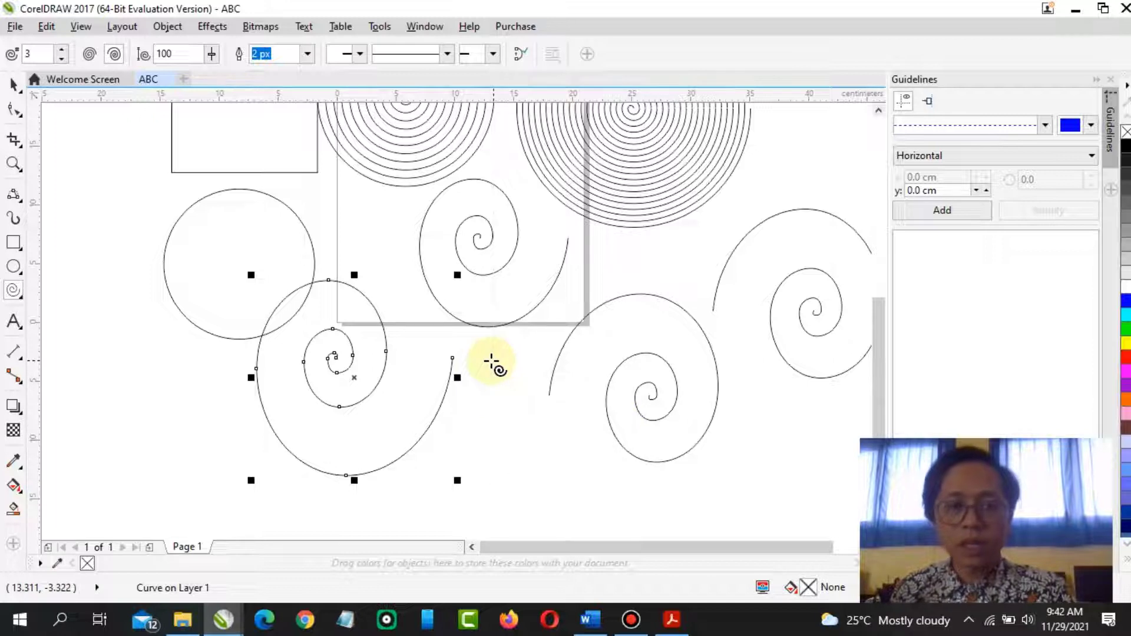
Switch to the Pick tool and delete the four logarithmic spirals and the 20-revolution spiral
{"action": "left_click", "coordinate": [14, 85]}
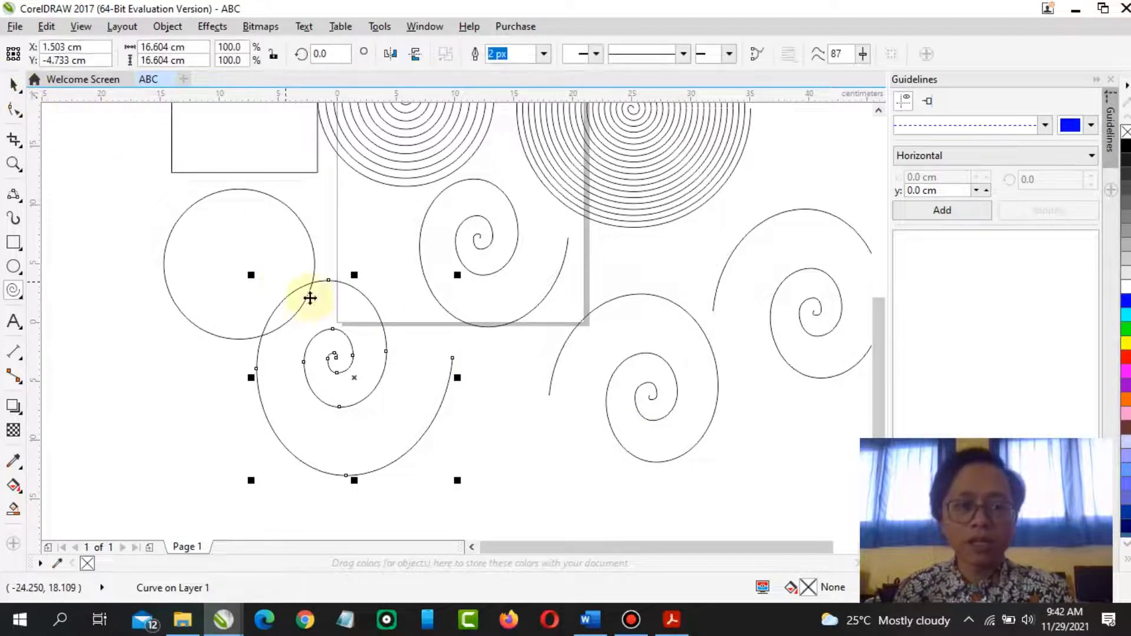
{"action": "key", "text": "Delete"}
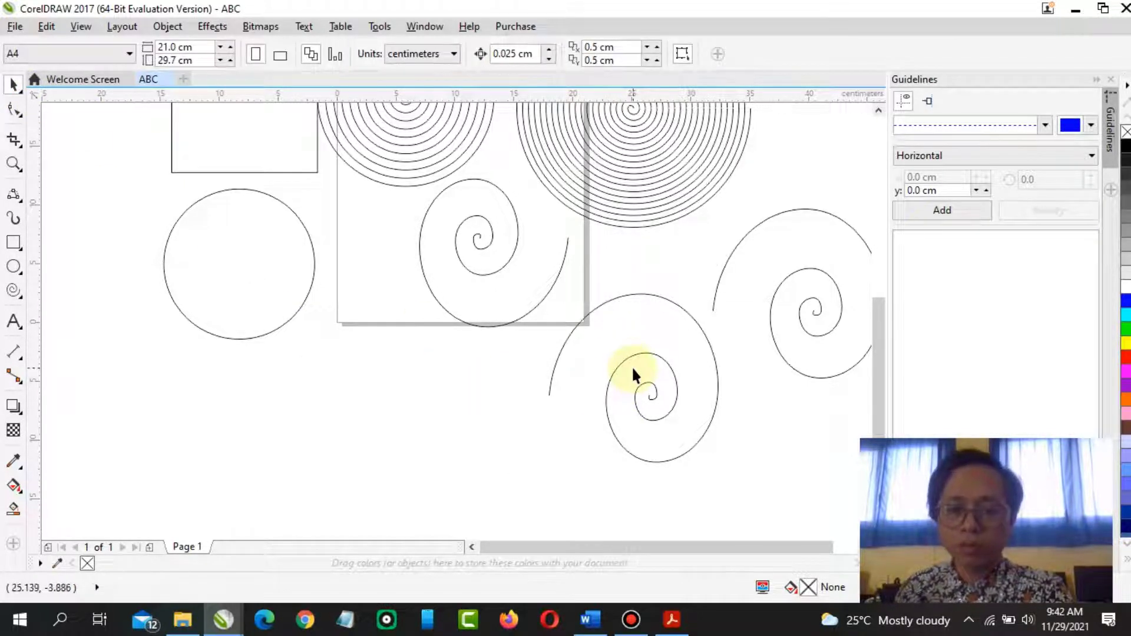
{"action": "left_click", "coordinate": [626, 356]}
{"action": "key", "text": "Delete"}
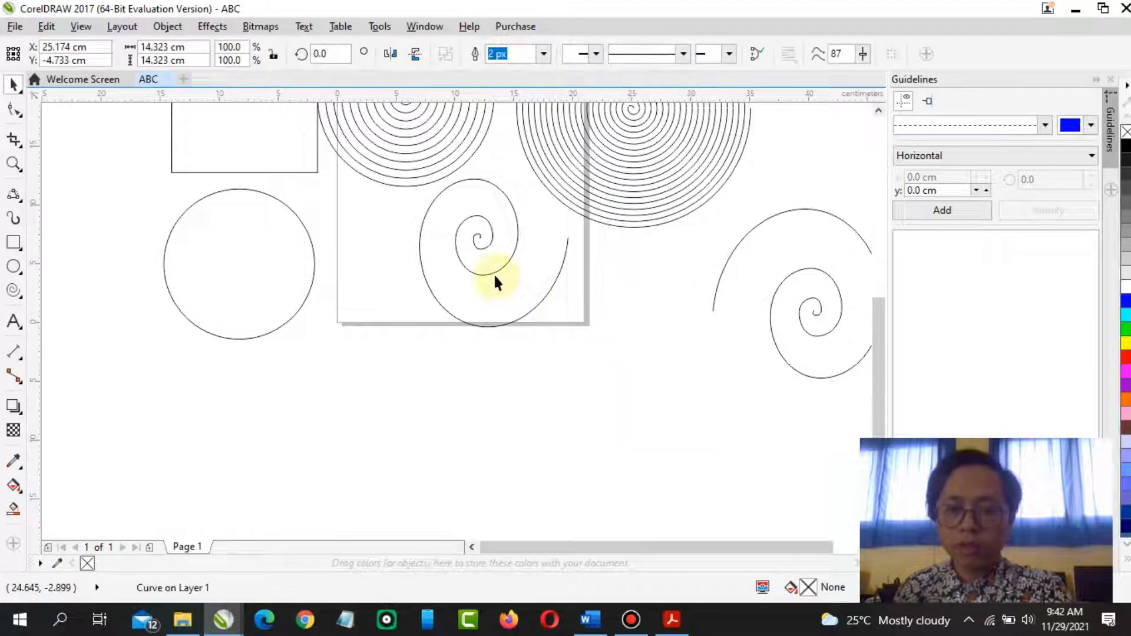
{"action": "left_click", "coordinate": [494, 271]}
{"action": "key", "text": "Delete"}
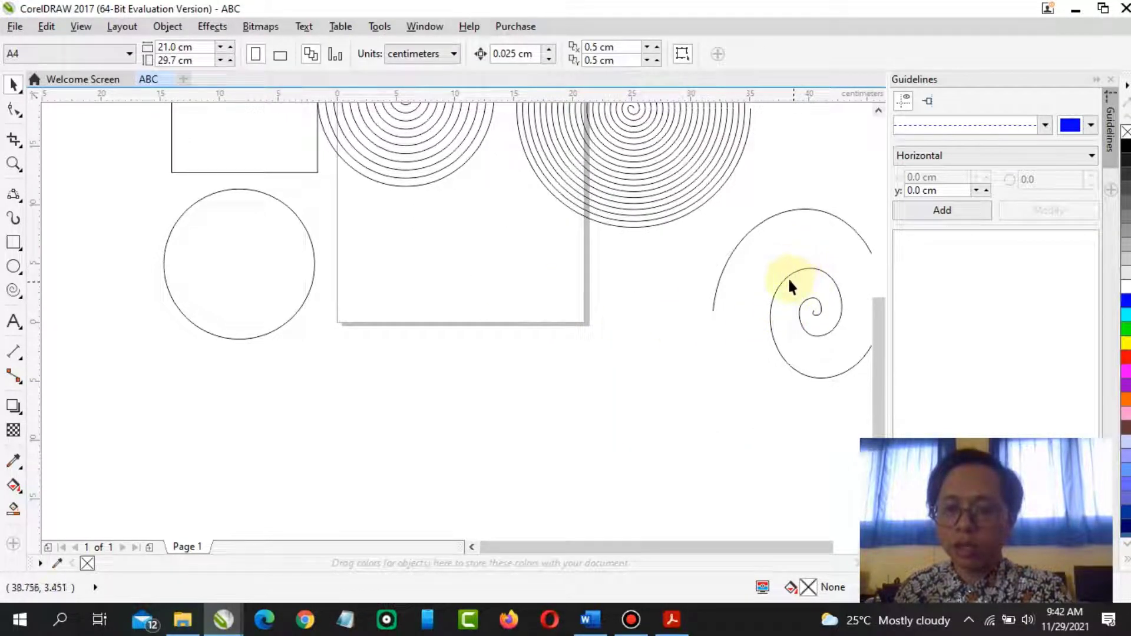
{"action": "left_click", "coordinate": [788, 280]}
{"action": "key", "text": "Delete"}
{"action": "left_click", "coordinate": [661, 205]}
{"action": "key", "text": "Delete"}
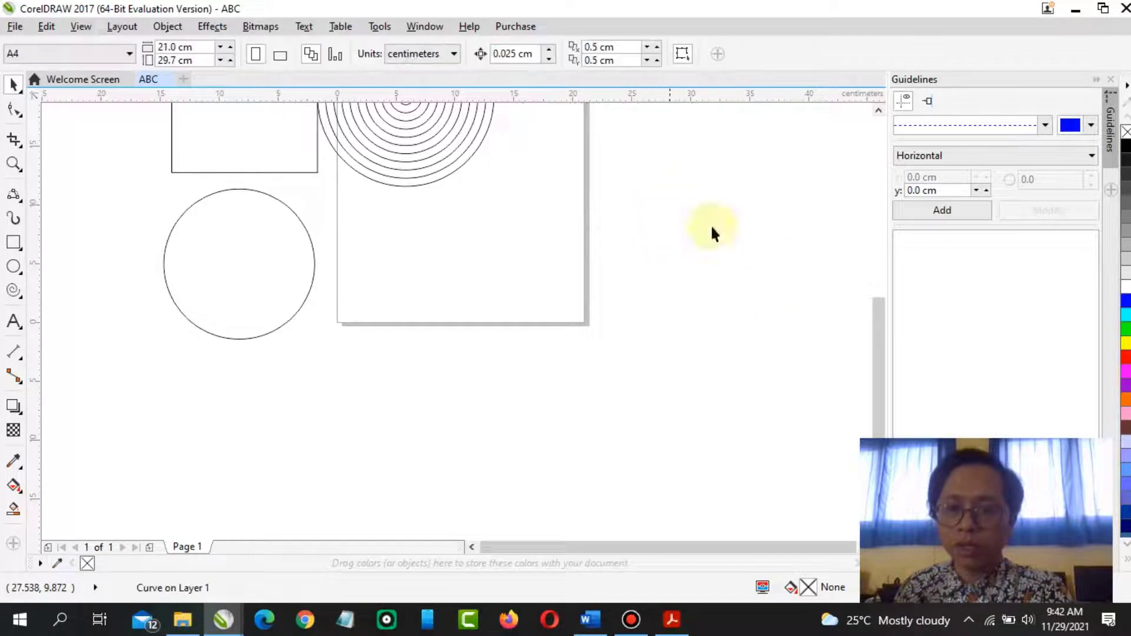
Delete the remaining symmetrical spirals on and above the page
{"action": "scroll", "coordinate": [875, 331], "scroll_direction": "up", "scroll_amount": 5}
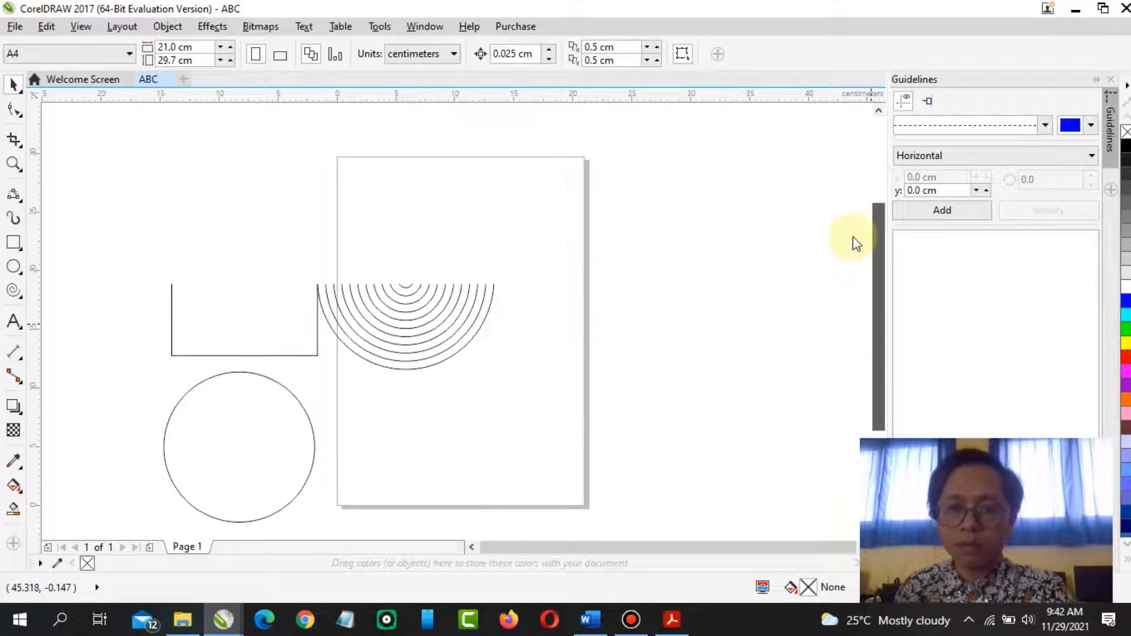
{"action": "left_click", "coordinate": [455, 253]}
{"action": "left_click", "coordinate": [464, 234]}
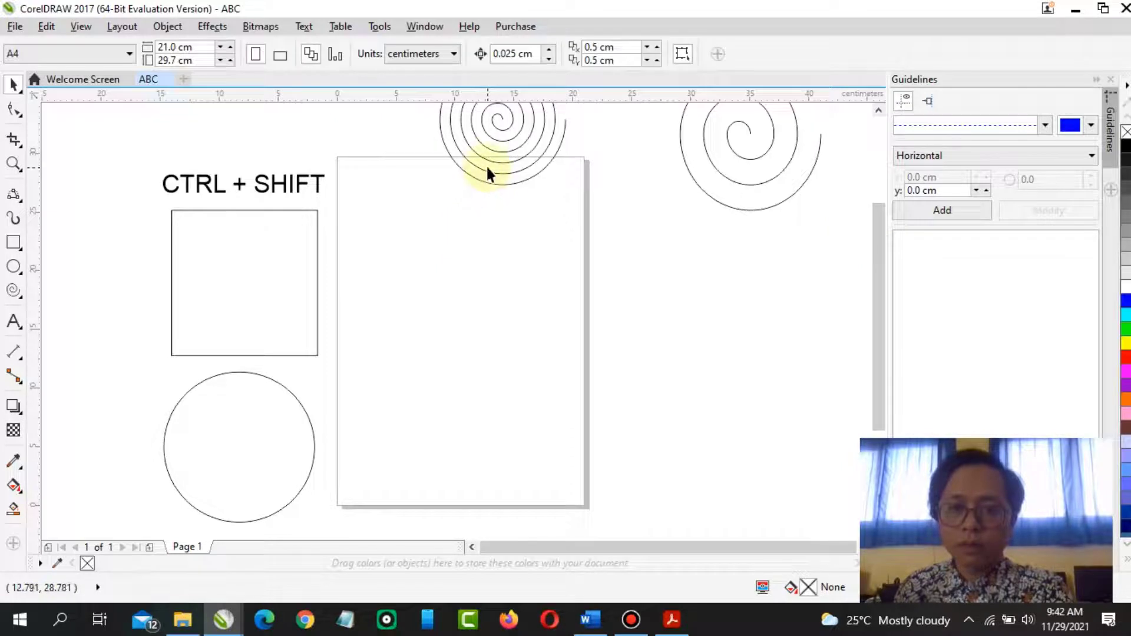
{"action": "left_click", "coordinate": [489, 160]}
{"action": "key", "text": "Delete"}
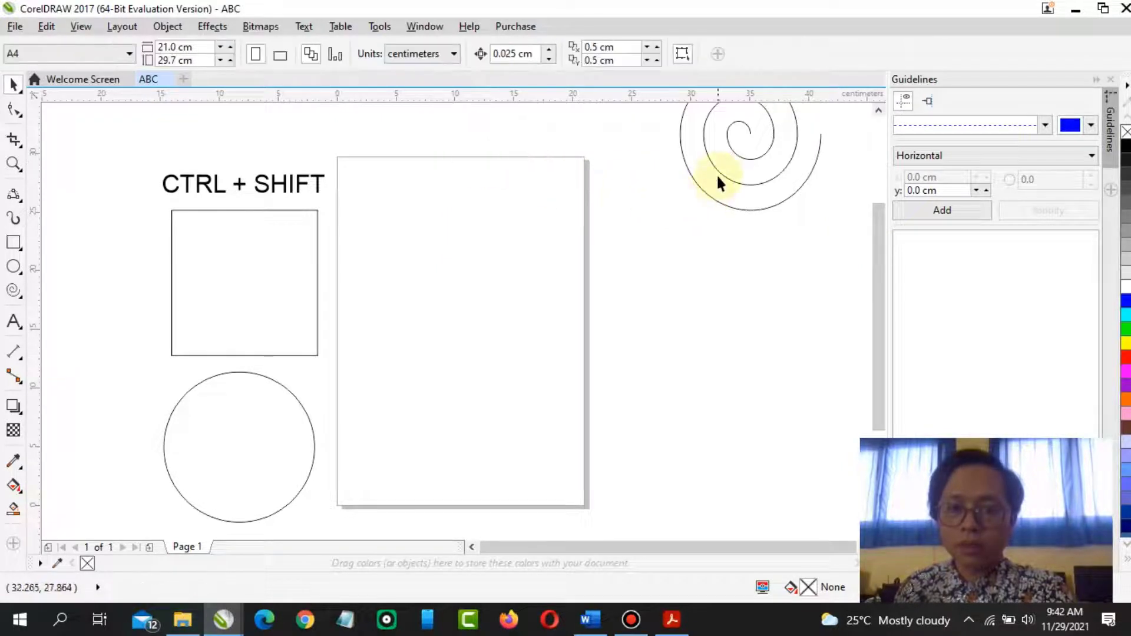
{"action": "left_click", "coordinate": [717, 172]}
{"action": "key", "text": "Delete"}
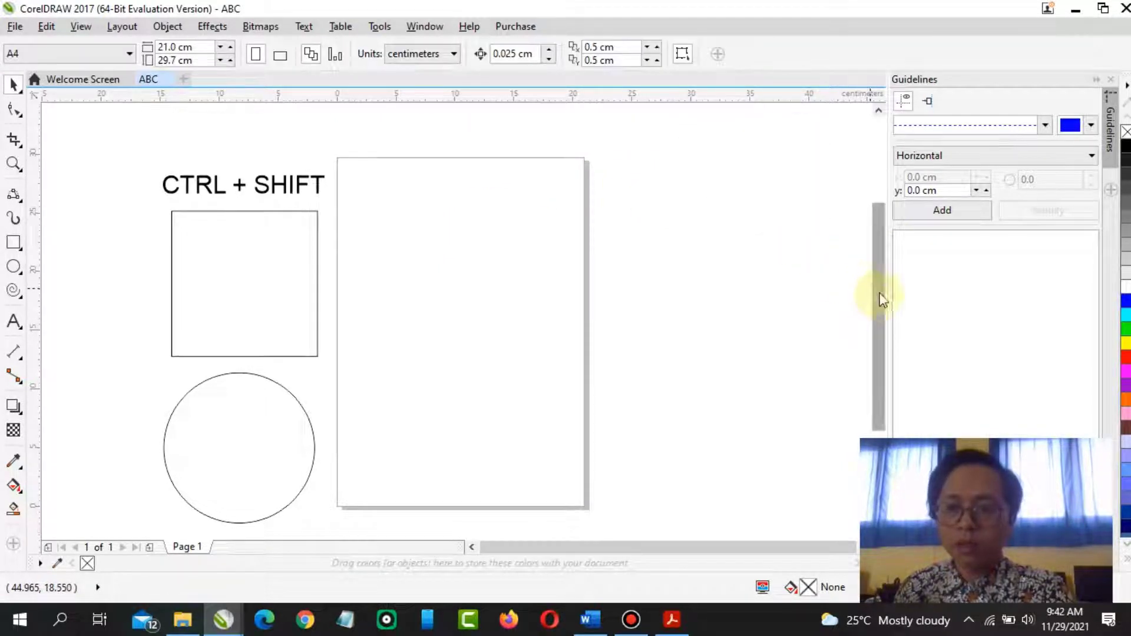
Switch to Adobe Acrobat Reader and read the spiral and other-objects sections of the PDF module
{"action": "left_click_drag", "start_coordinate": [879, 295], "coordinate": [866, 271]}
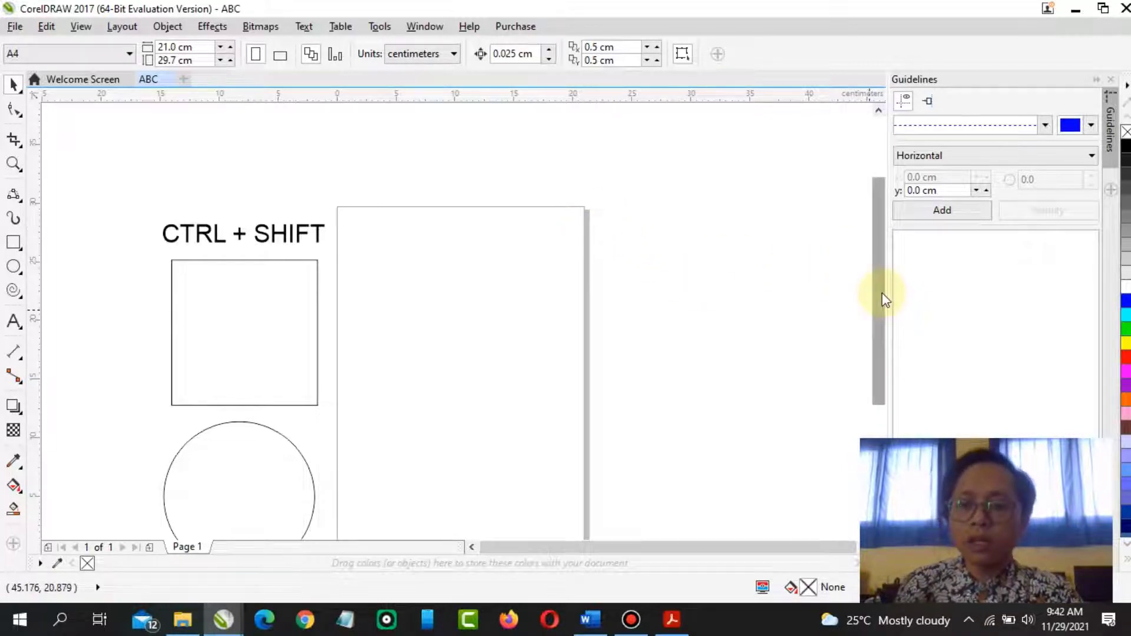
{"action": "left_click_drag", "start_coordinate": [881, 295], "coordinate": [875, 340]}
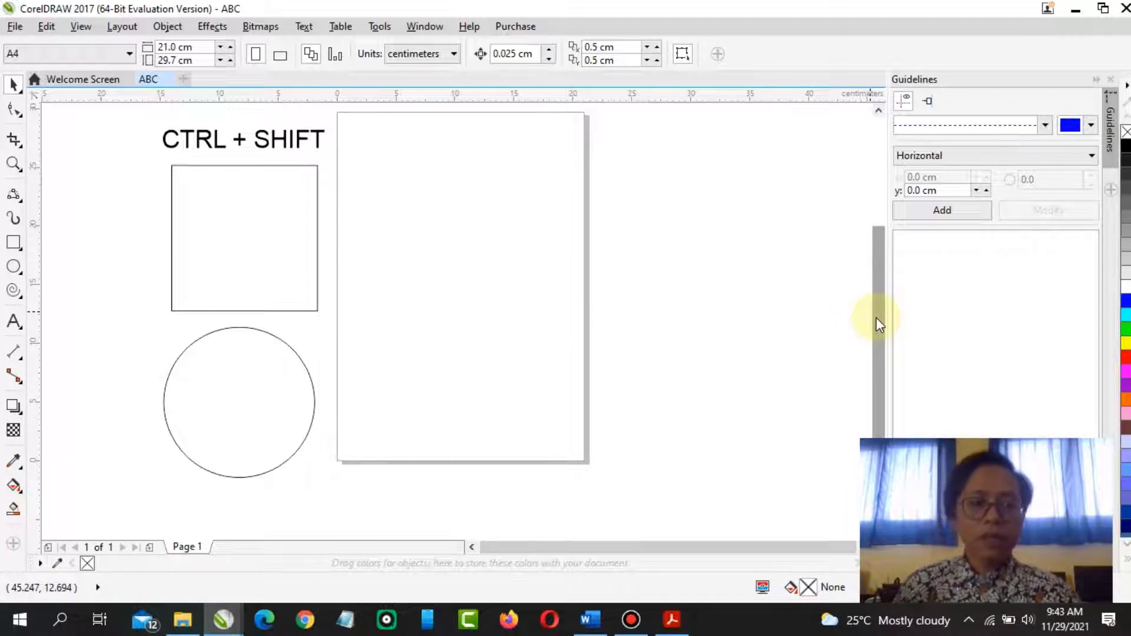
{"action": "left_click", "coordinate": [684, 631]}
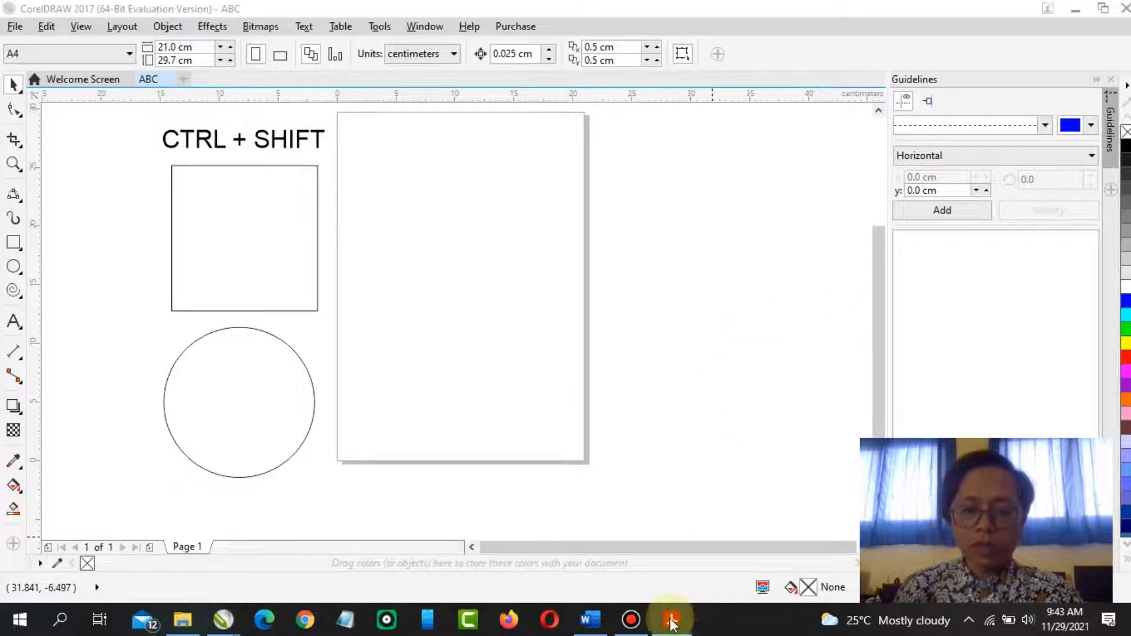
{"action": "scroll", "coordinate": [412, 336], "scroll_direction": "down", "scroll_amount": 10}
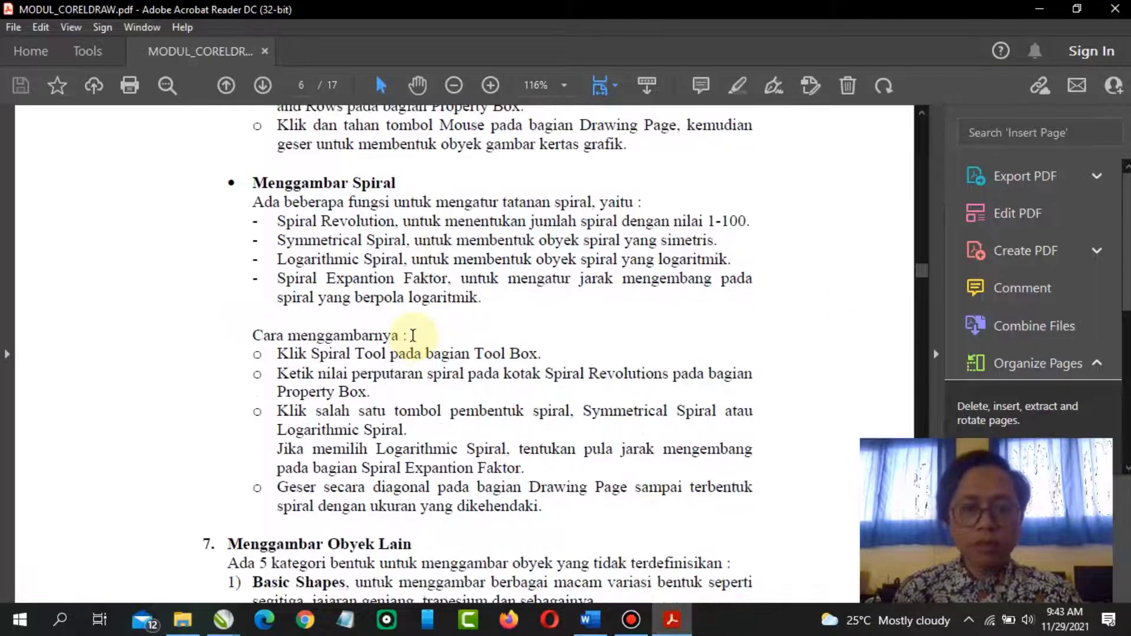
{"action": "scroll", "coordinate": [417, 332], "scroll_direction": "down", "scroll_amount": 1}
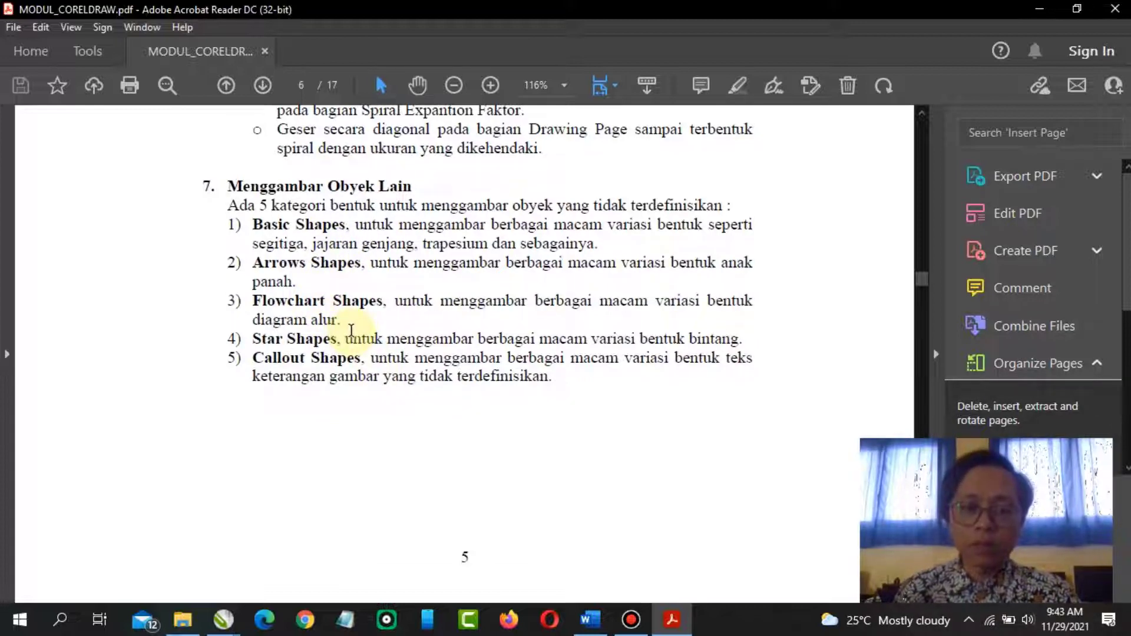
{"action": "scroll", "coordinate": [358, 328], "scroll_direction": "down", "scroll_amount": 10}
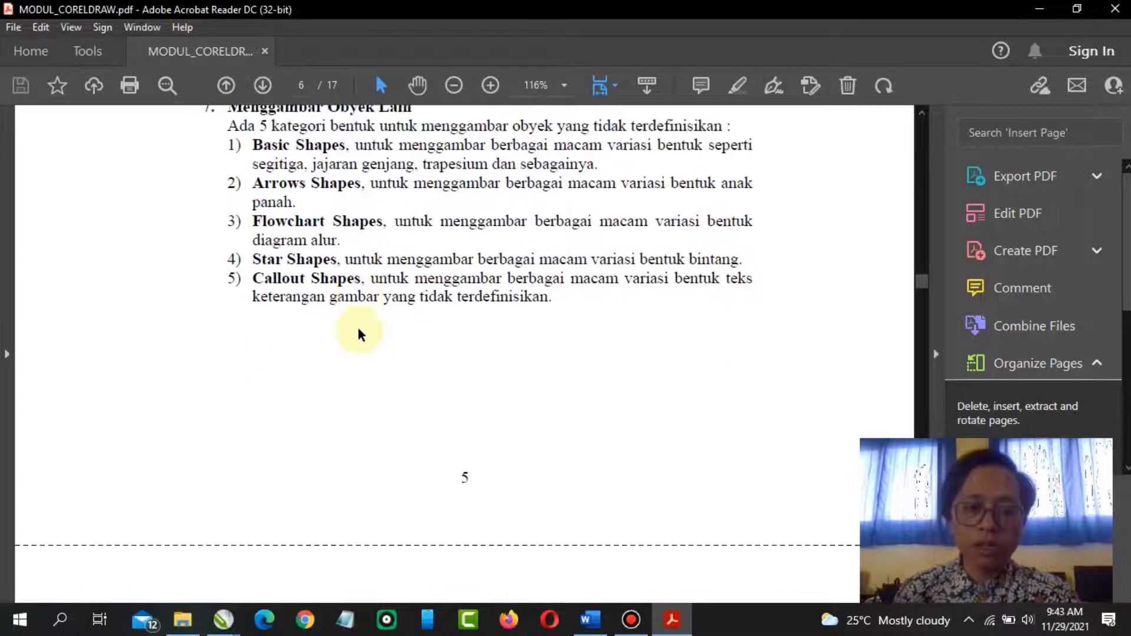
{"action": "scroll", "coordinate": [359, 329], "scroll_direction": "down", "scroll_amount": 1}
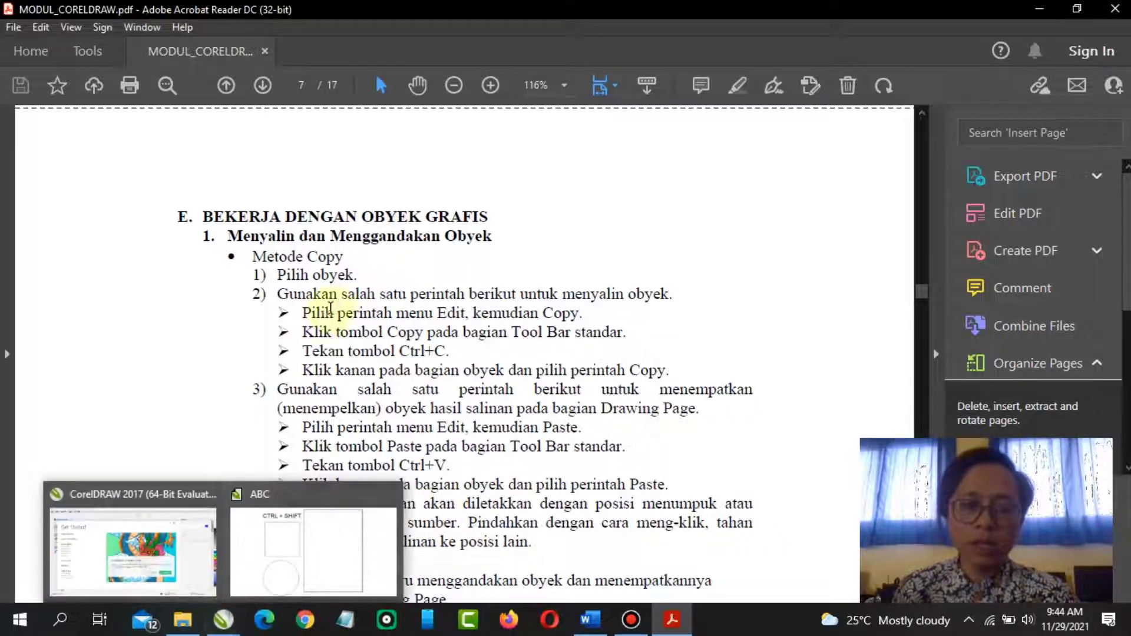
Read the copy method section of the PDF module, highlighting the Metode Copy heading and the Ctrl+C instruction
{"action": "left_click", "coordinate": [338, 296]}
{"action": "left_click_drag", "start_coordinate": [253, 256], "coordinate": [340, 256]}
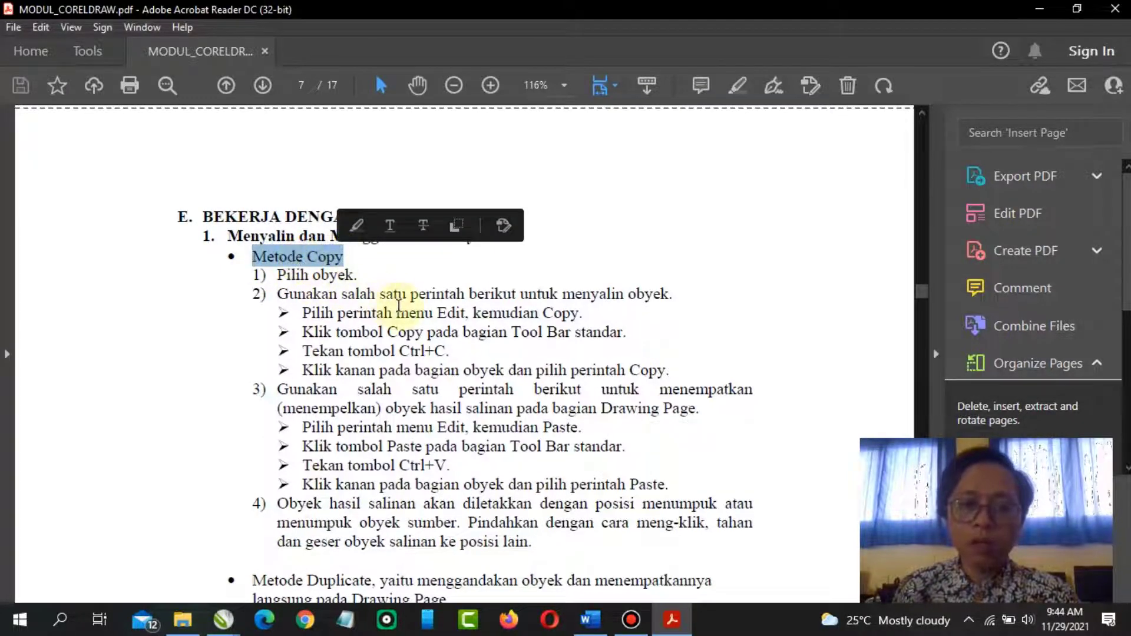
{"action": "left_click", "coordinate": [399, 306]}
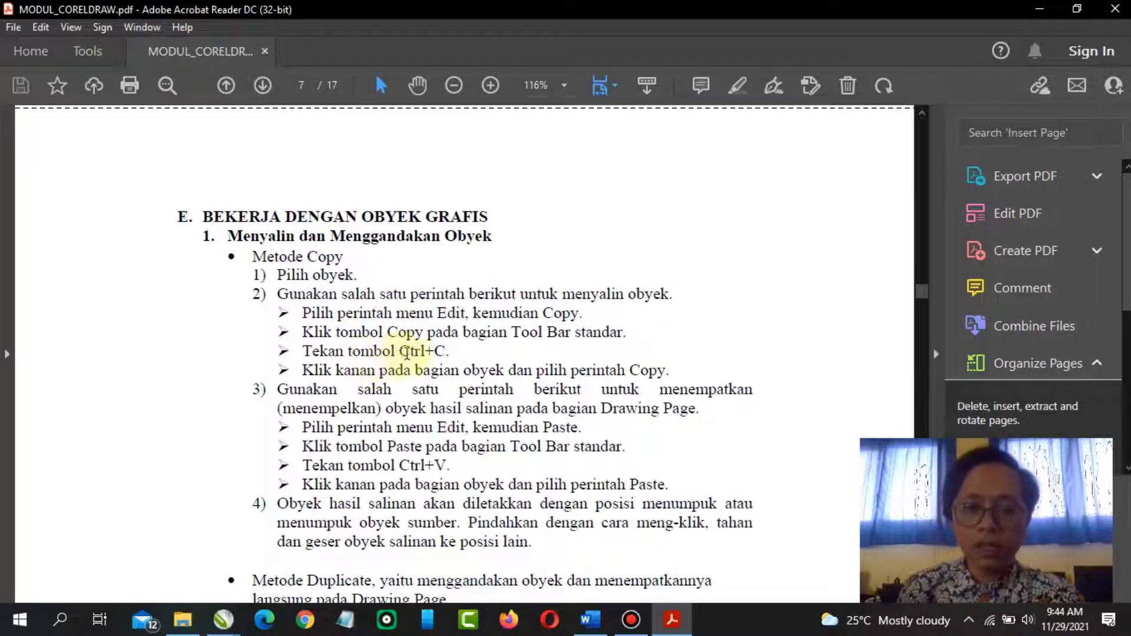
{"action": "left_click_drag", "start_coordinate": [399, 351], "coordinate": [448, 351]}
{"action": "left_click", "coordinate": [464, 370]}
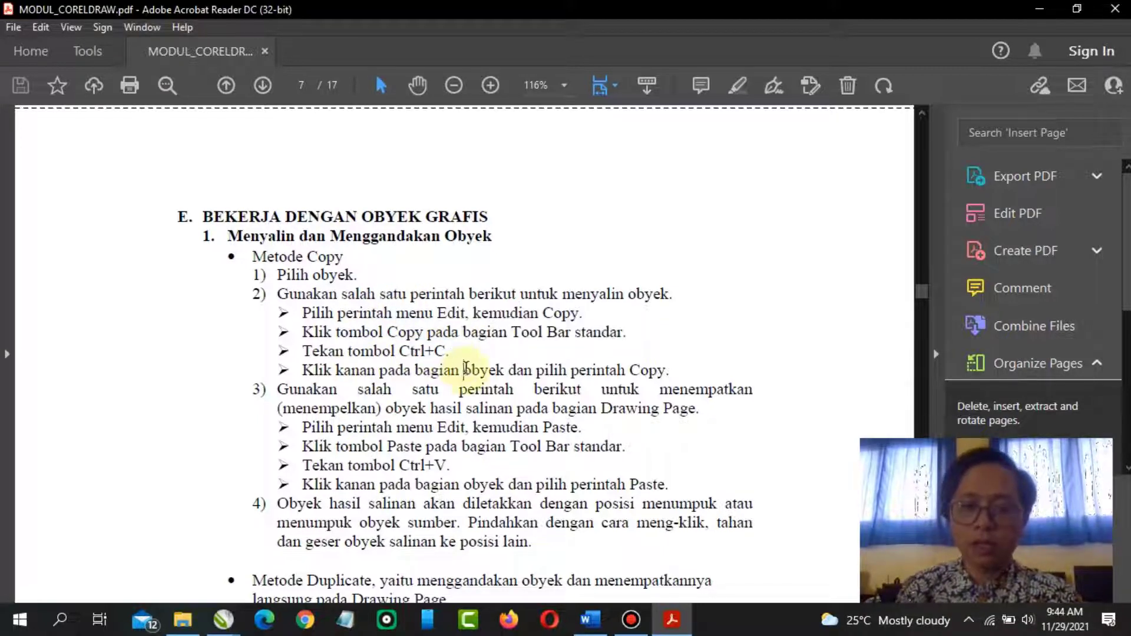
Switch to CorelDRAW and duplicate the "CTRL + SHIFT" text onto the top of the page
{"action": "left_click", "coordinate": [224, 620]}
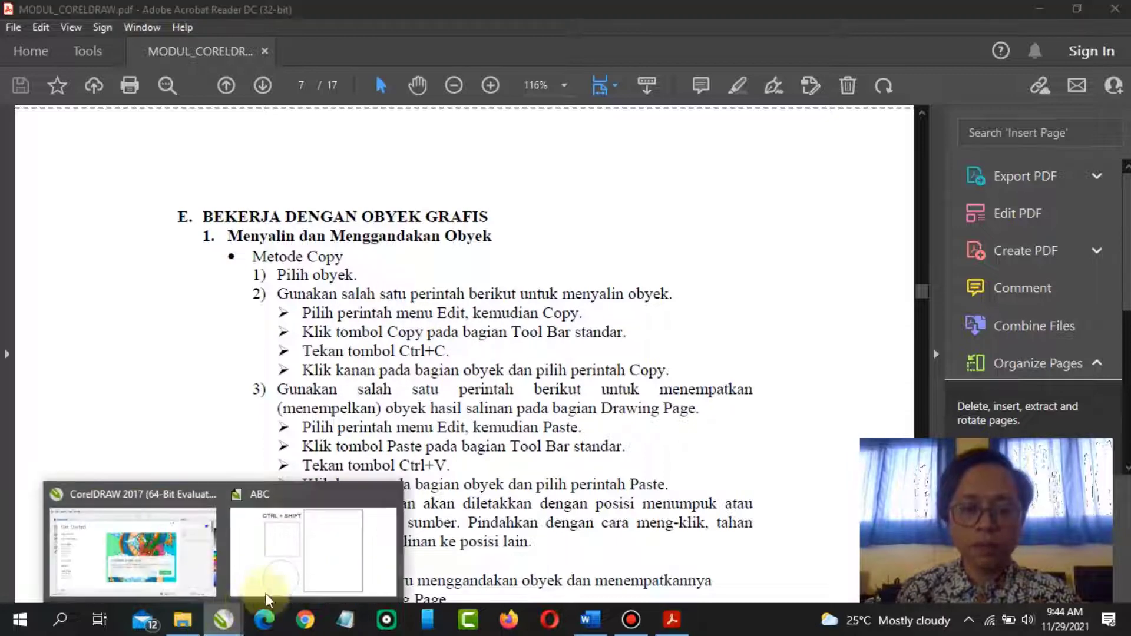
{"action": "left_click", "coordinate": [286, 571]}
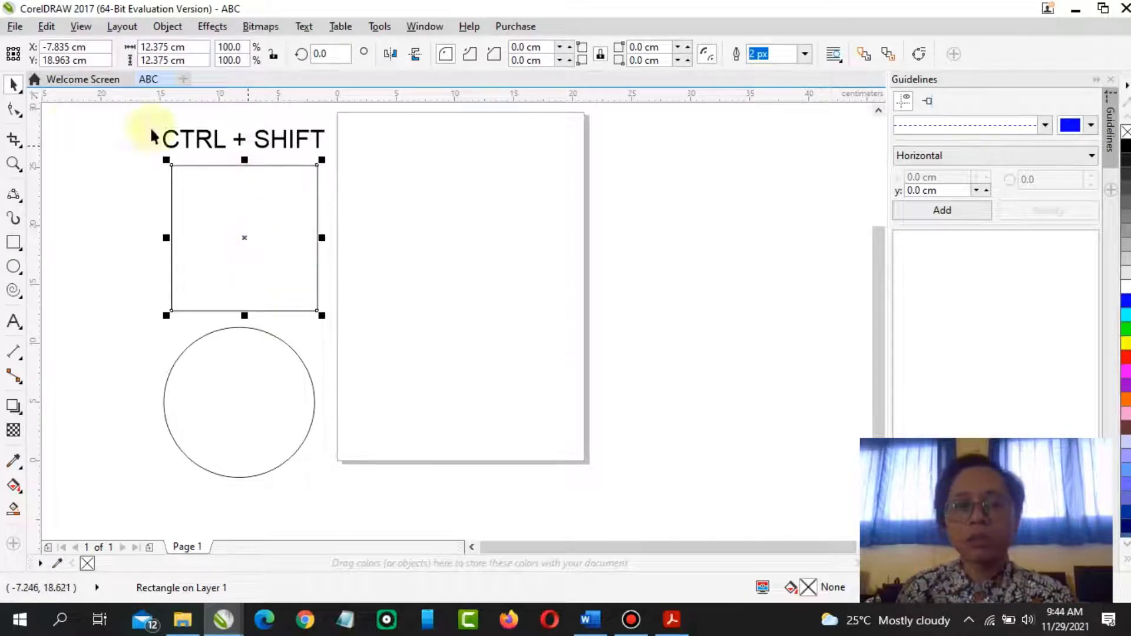
{"action": "left_click", "coordinate": [236, 139]}
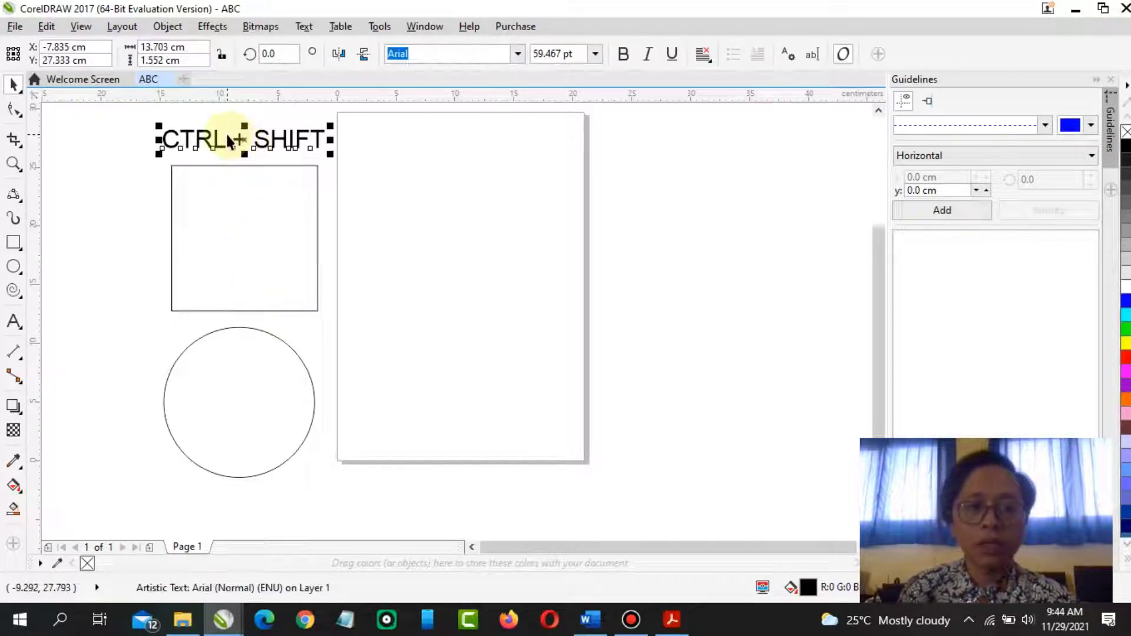
{"action": "left_click_drag", "start_coordinate": [265, 141], "coordinate": [458, 166]}
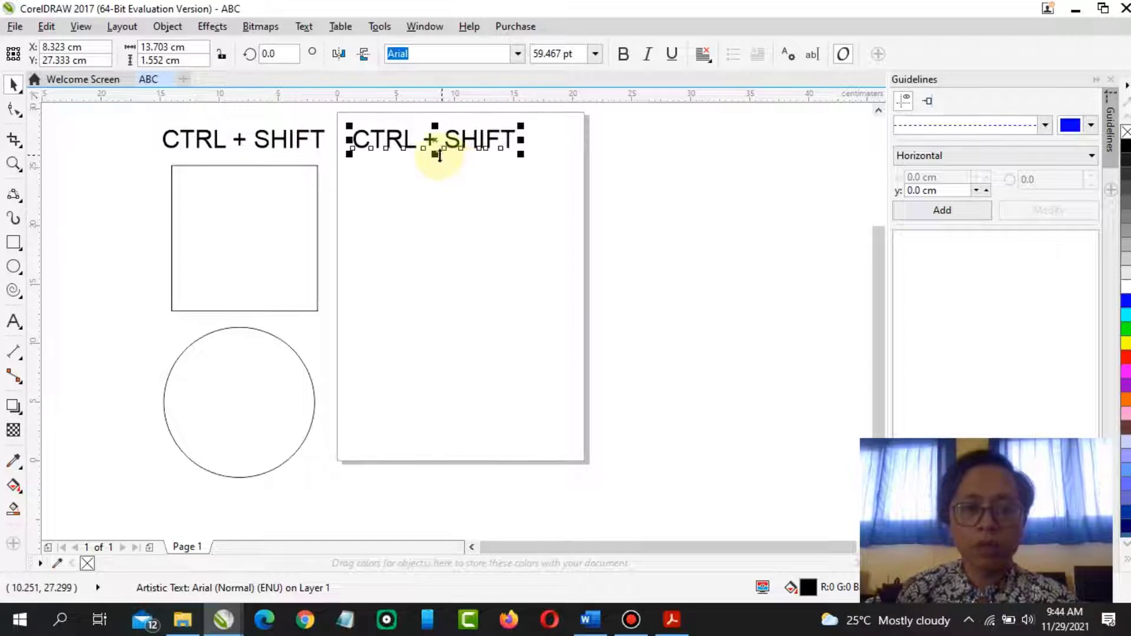
Edit the duplicated text to read "CTRL + C = Untuk mengcopy" and leave text editing
{"action": "double_click", "coordinate": [516, 140]}
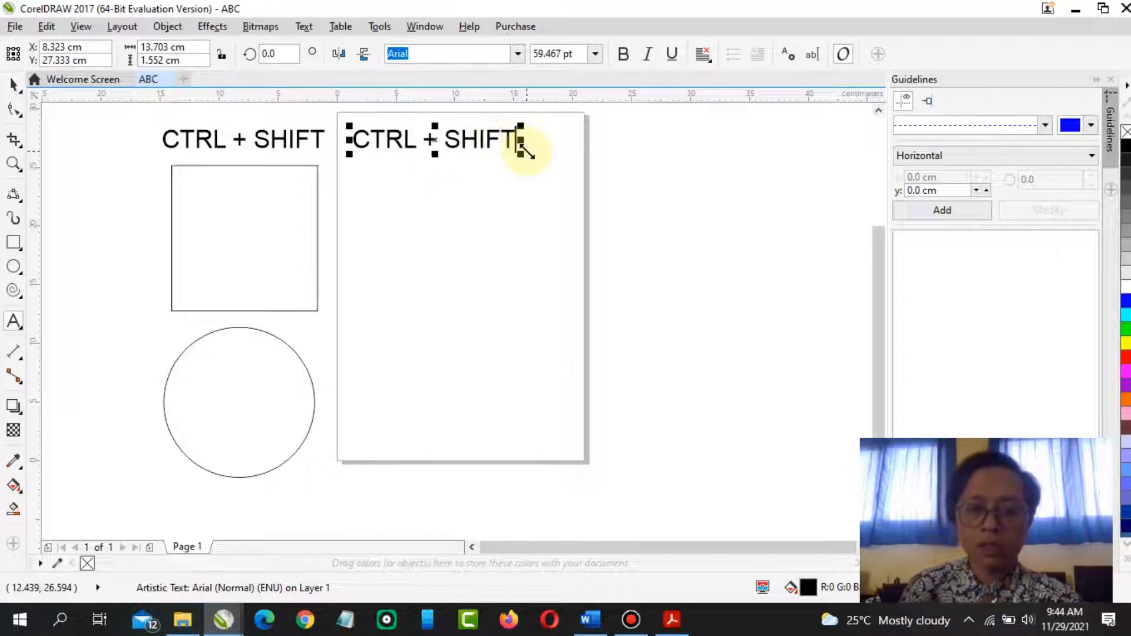
{"action": "key", "text": "BackSpace"}
{"action": "key", "text": "BackSpace"}
{"action": "key", "text": "BackSpace"}
{"action": "key", "text": "BackSpace"}
{"action": "key", "text": "BackSpace"}
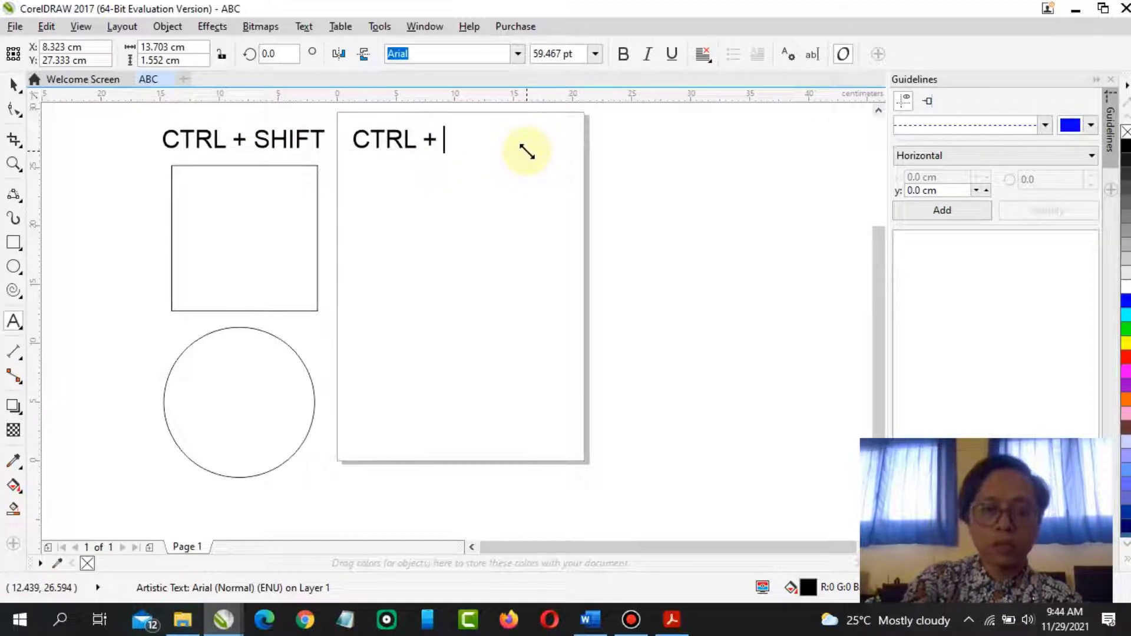
{"action": "type", "text": "C +"}
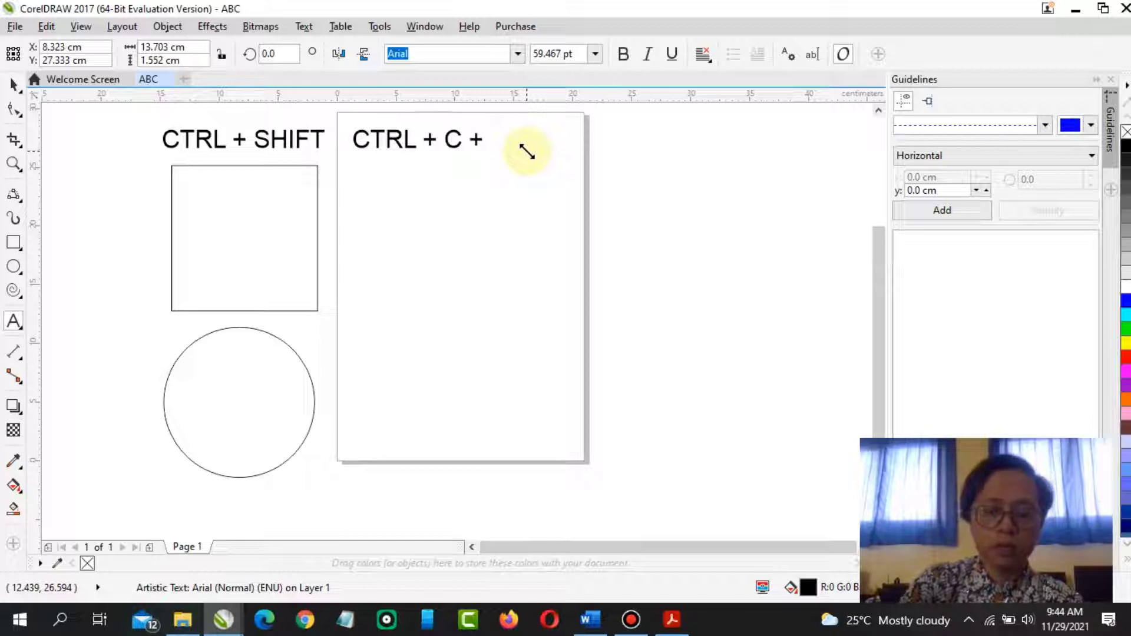
{"action": "key", "text": "BackSpace"}
{"action": "type", "text": "= Un"}
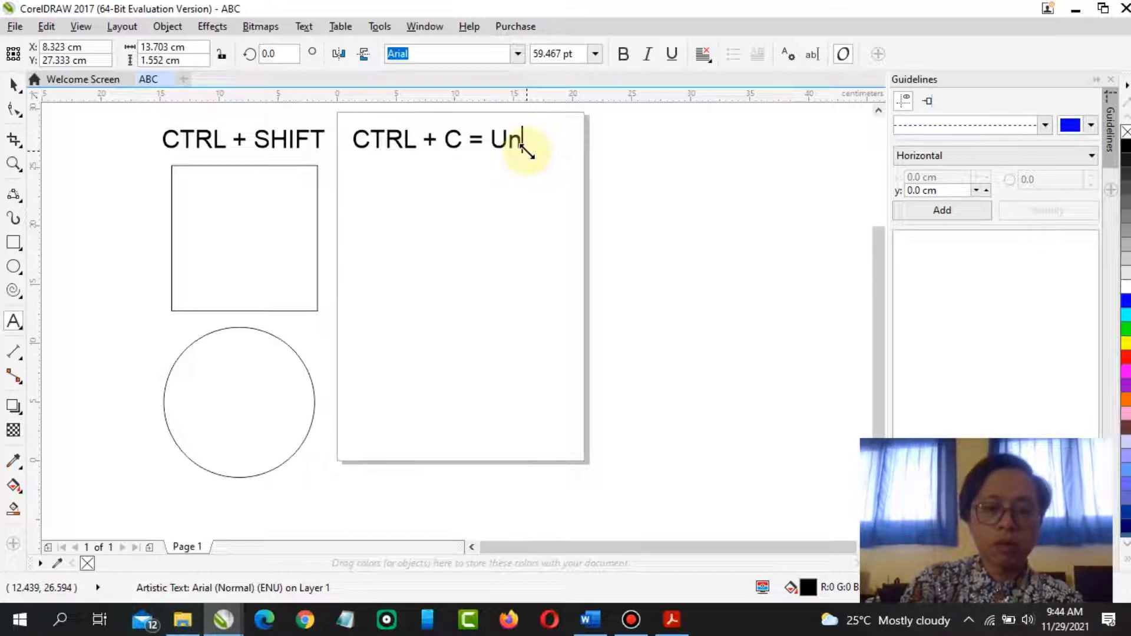
{"action": "type", "text": "tuk men"}
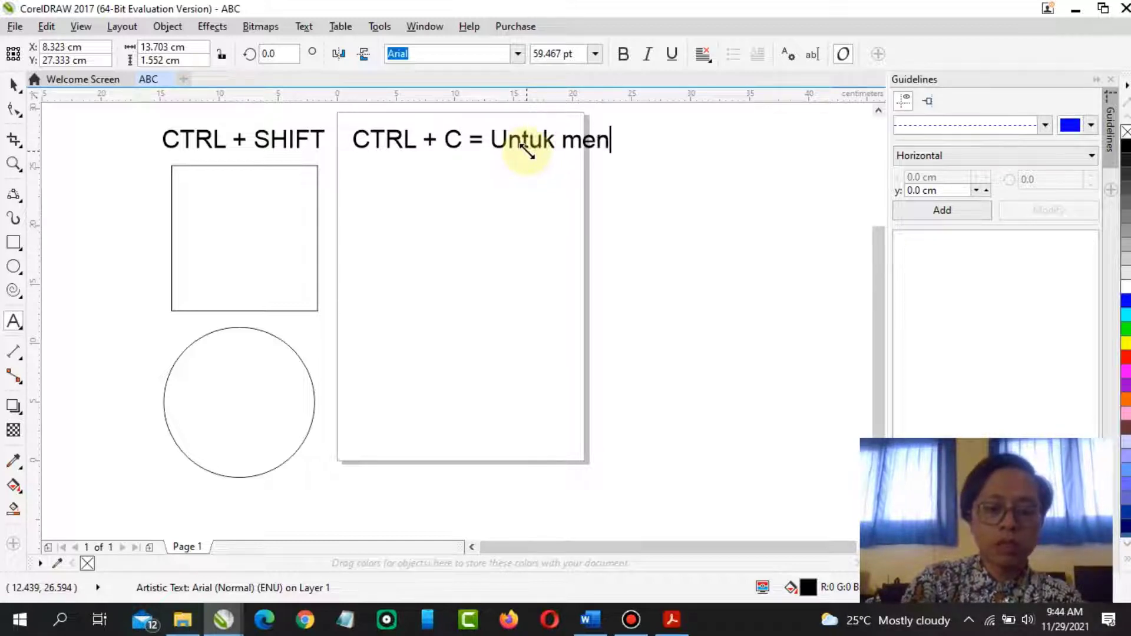
{"action": "type", "text": "gkopy"}
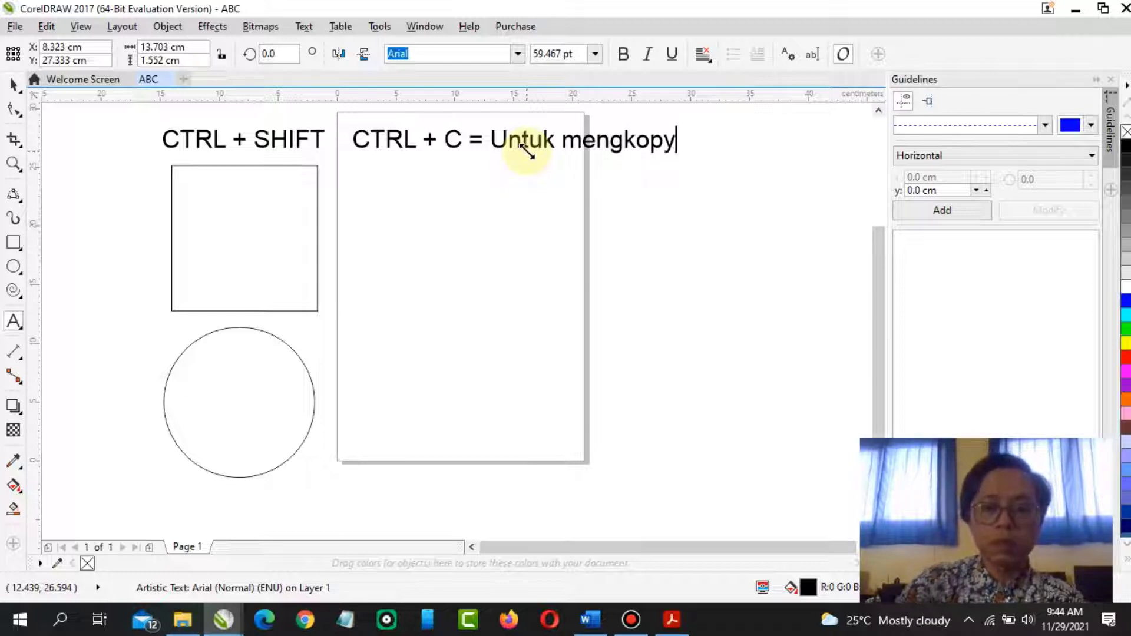
{"action": "left_click", "coordinate": [639, 145]}
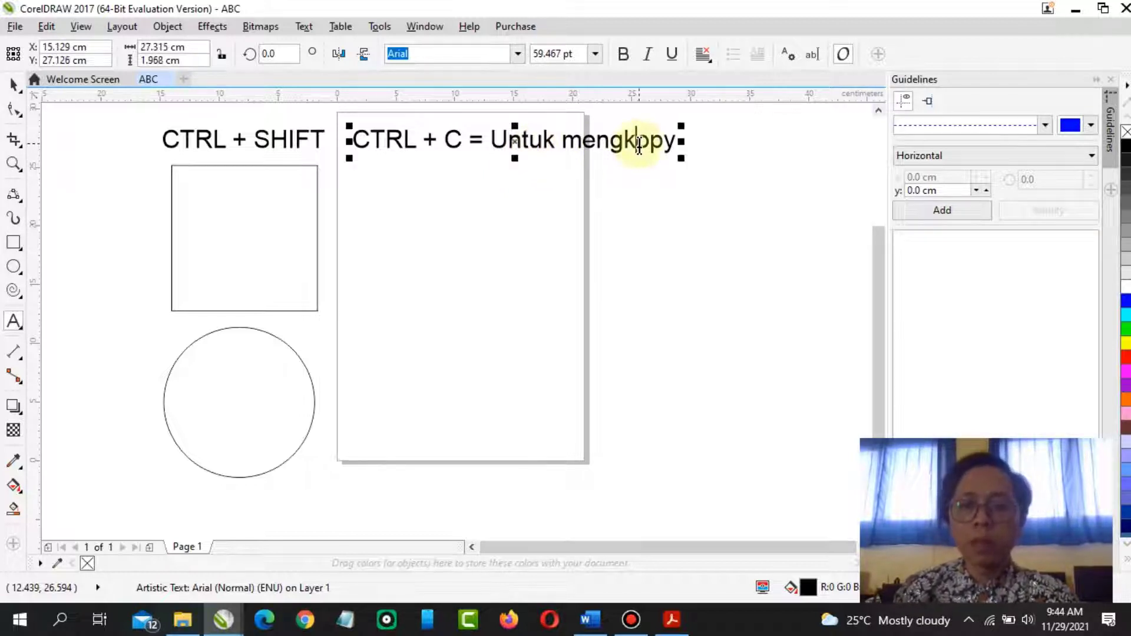
{"action": "key", "text": "BackSpace"}
{"action": "type", "text": "c"}
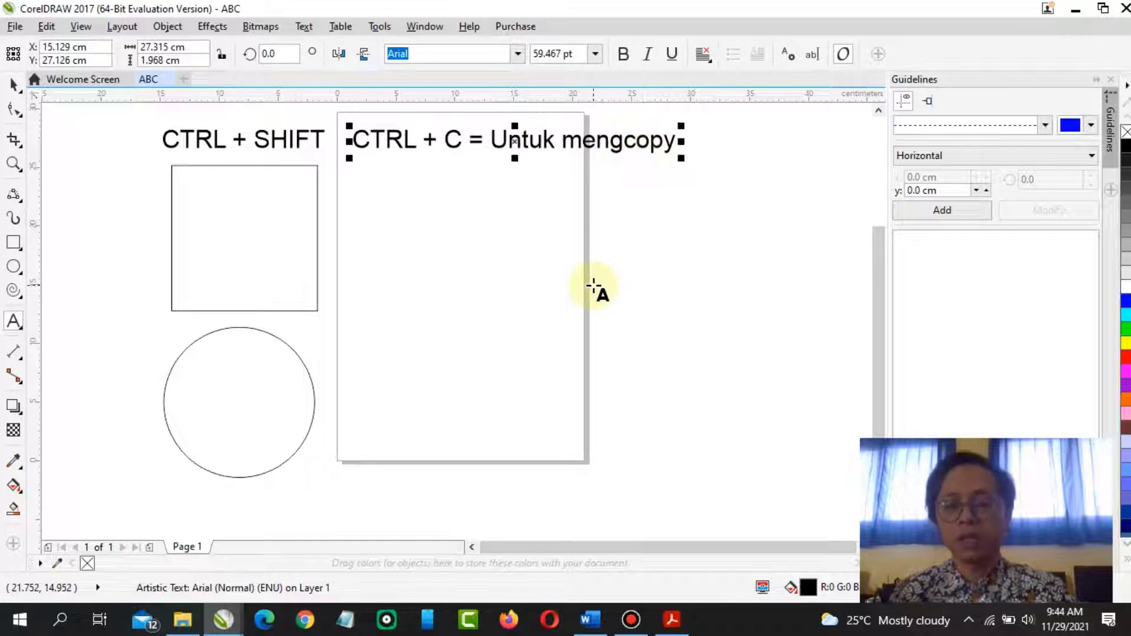
{"action": "left_click", "coordinate": [13, 84]}
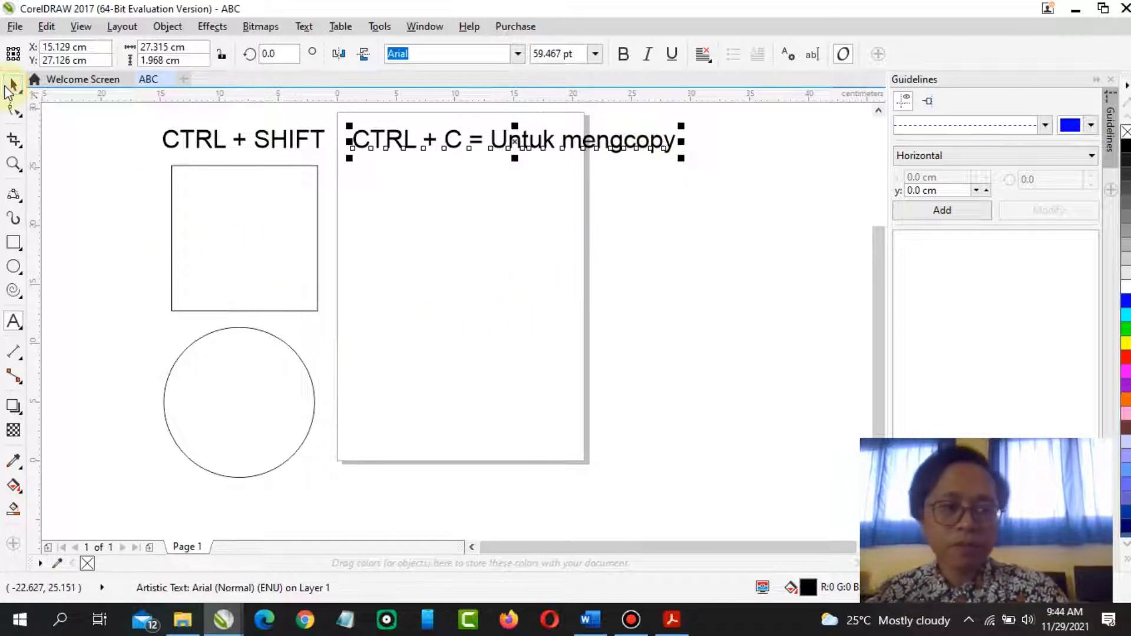
{"action": "left_click", "coordinate": [277, 268]}
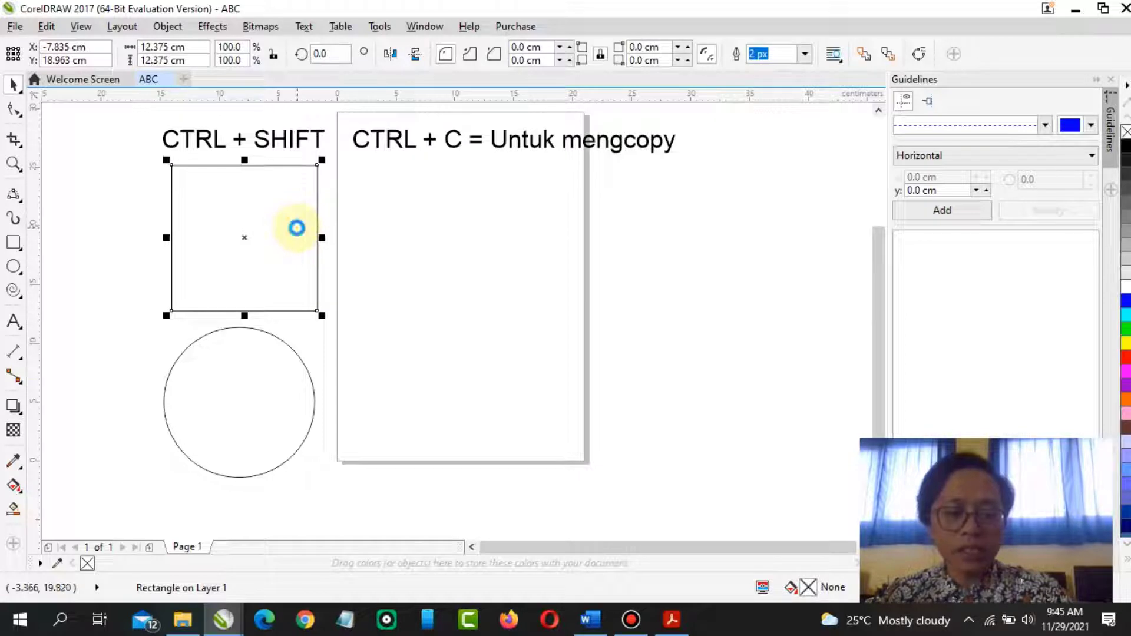
{"action": "left_click", "coordinate": [435, 267]}
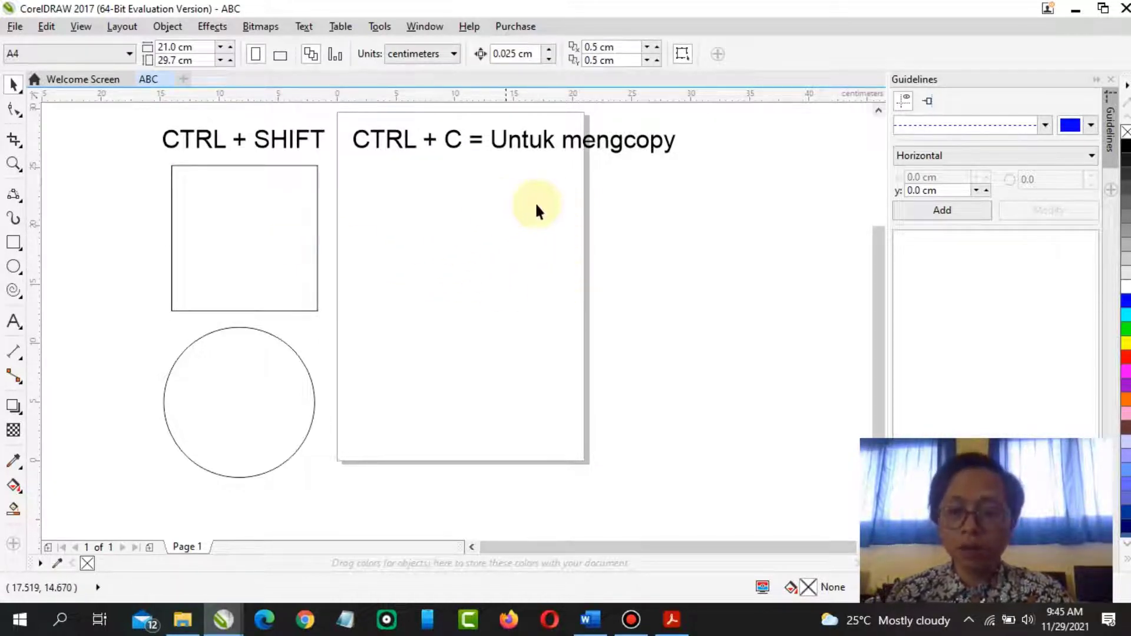
Switch to Adobe Acrobat Reader and highlight the Ctrl+C and Ctrl+V instructions in the module
{"action": "left_click", "coordinate": [675, 615]}
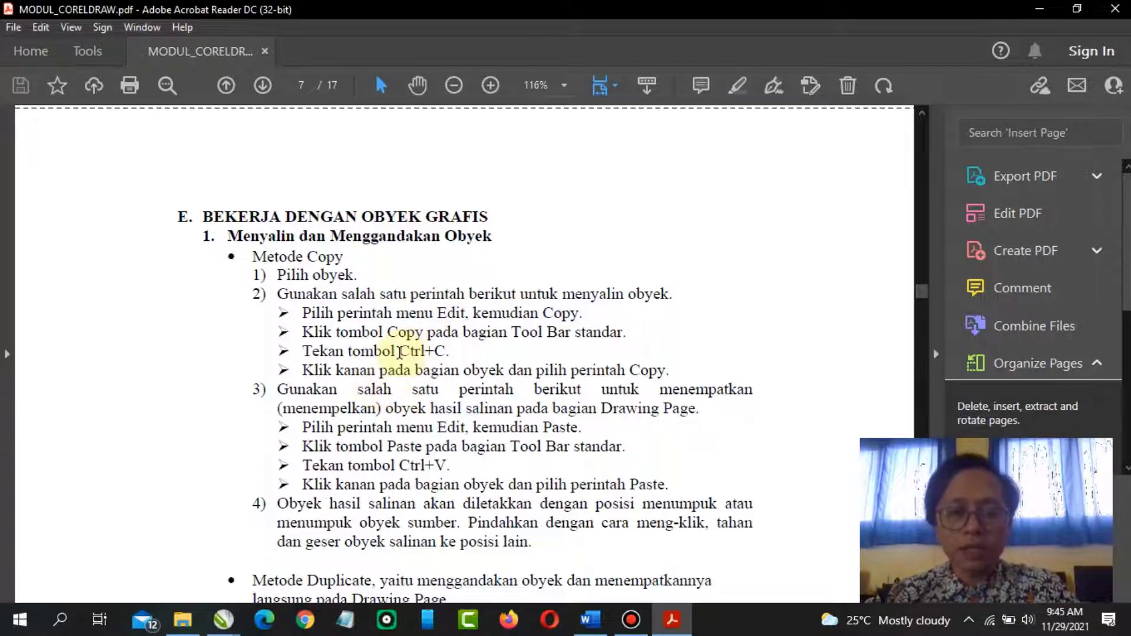
{"action": "left_click_drag", "start_coordinate": [400, 351], "coordinate": [447, 352]}
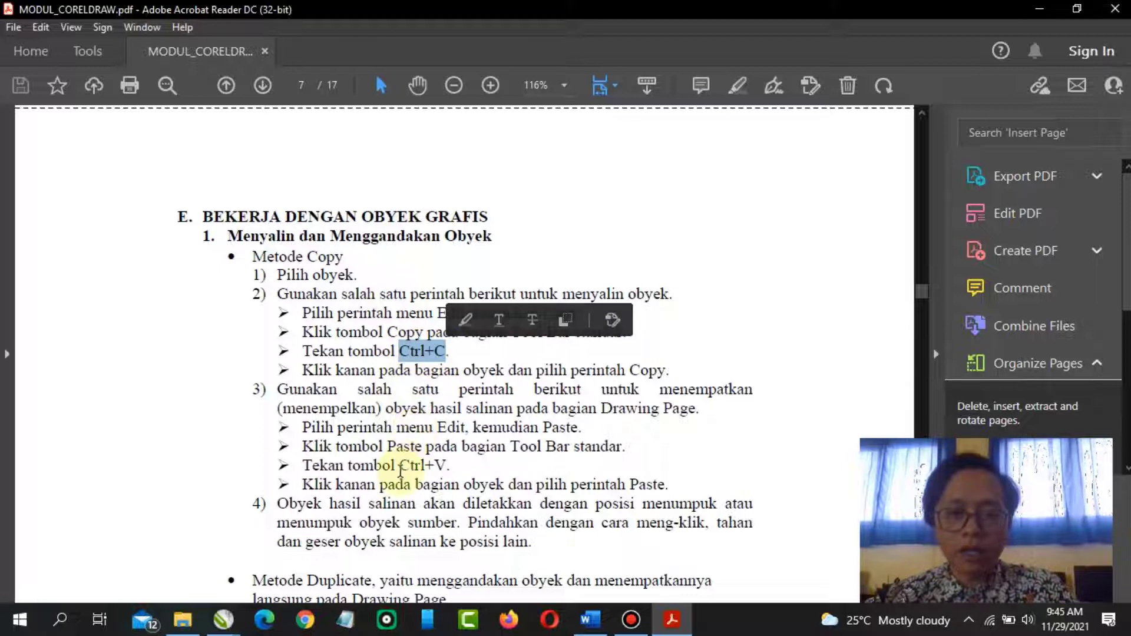
{"action": "left_click_drag", "start_coordinate": [399, 465], "coordinate": [451, 468]}
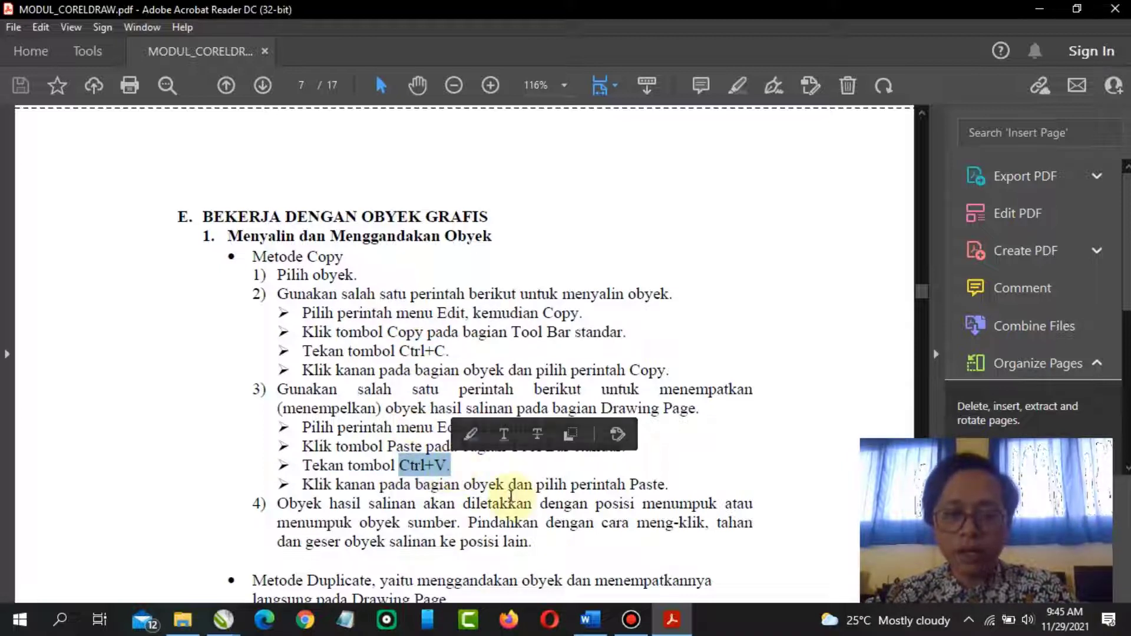
{"action": "left_click", "coordinate": [450, 469]}
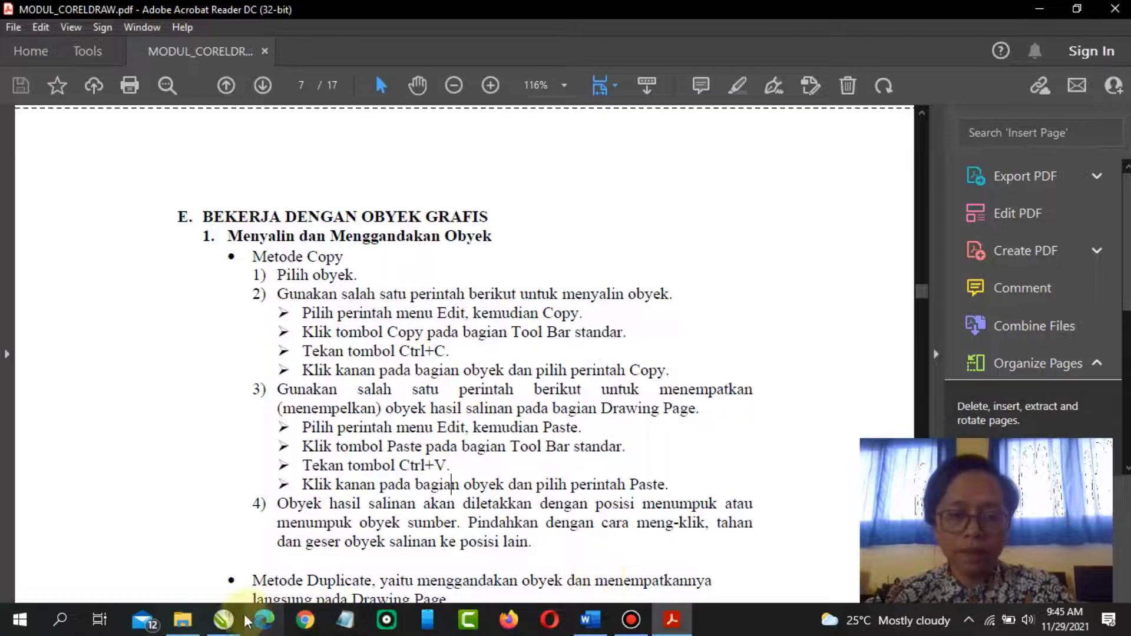
Switch to CorelDRAW and duplicate the "CTRL + C" text line just below itself
{"action": "mouse_move", "coordinate": [226, 620]}
{"action": "left_click", "coordinate": [306, 542]}
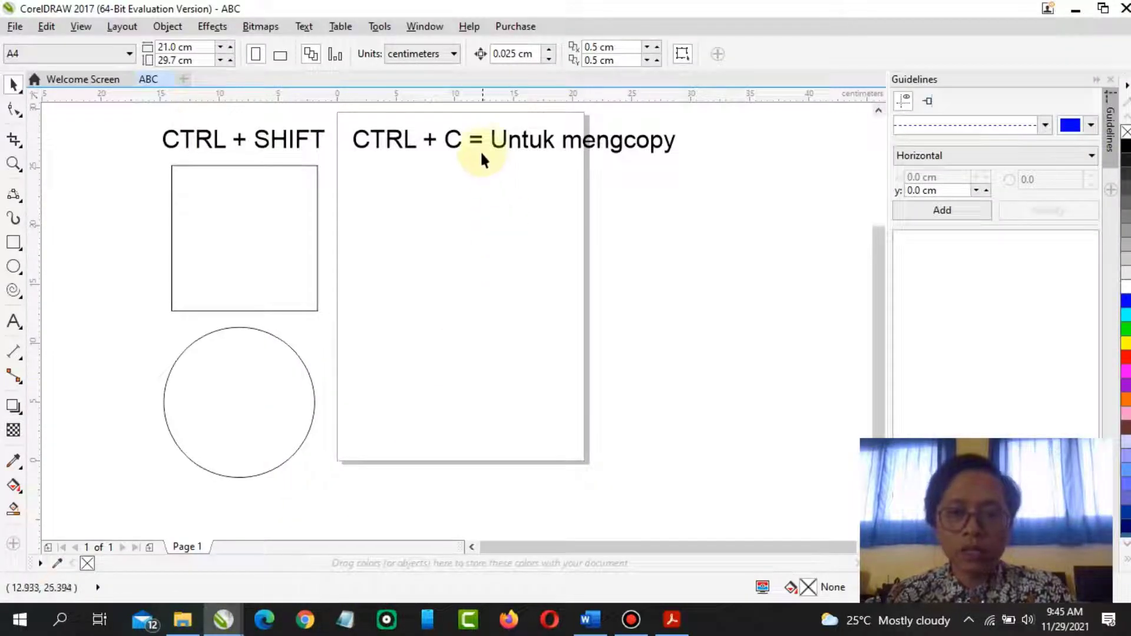
{"action": "left_click", "coordinate": [511, 139]}
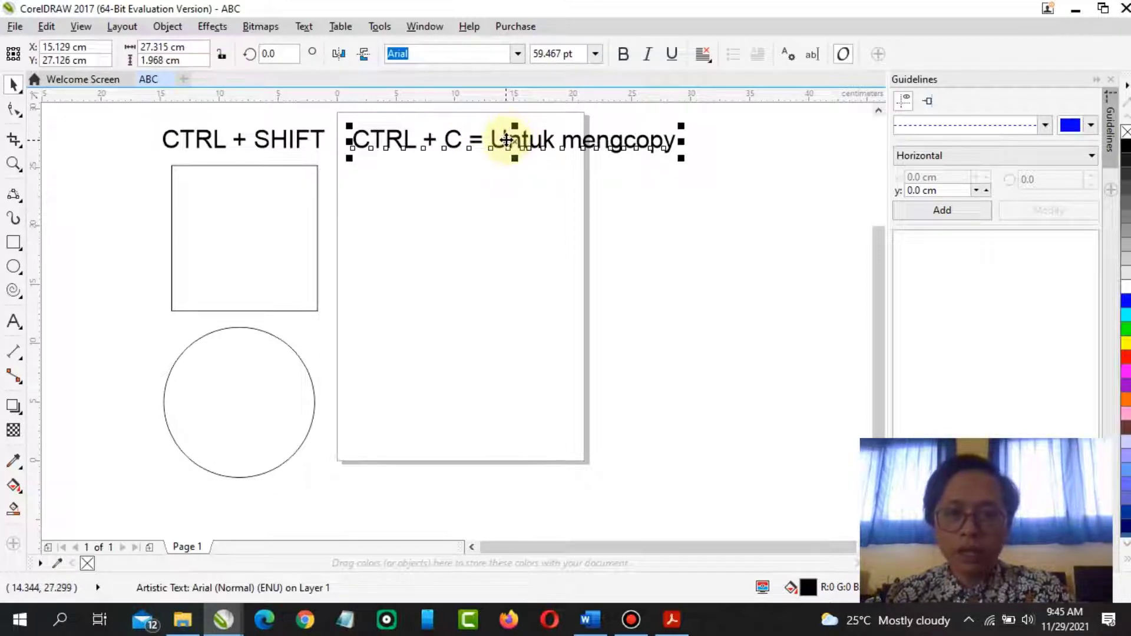
{"action": "left_click_drag", "start_coordinate": [507, 140], "coordinate": [505, 171]}
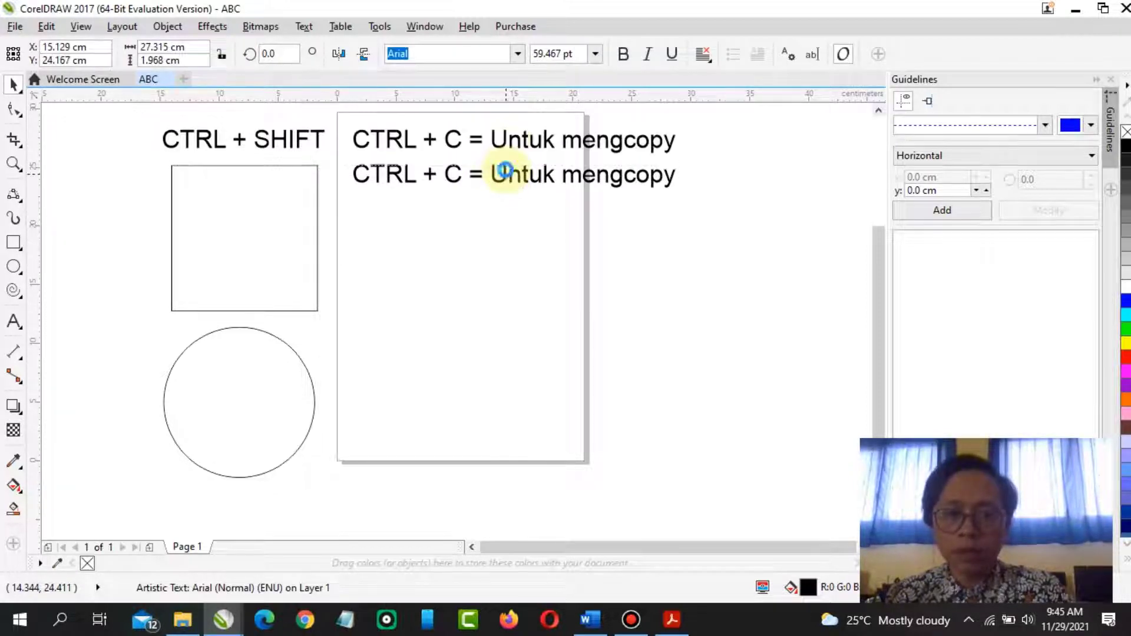
Edit the lower text line to read "CTRL + V = Untuk menyalin"
{"action": "double_click", "coordinate": [460, 172]}
{"action": "key", "text": "BackSpace"}
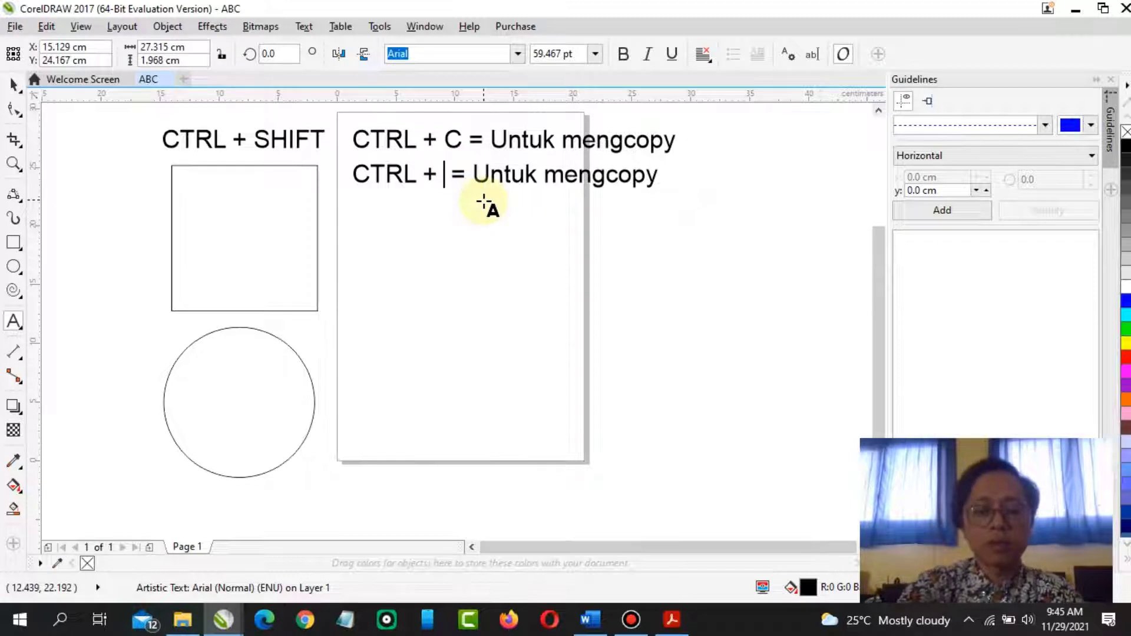
{"action": "type", "text": "V"}
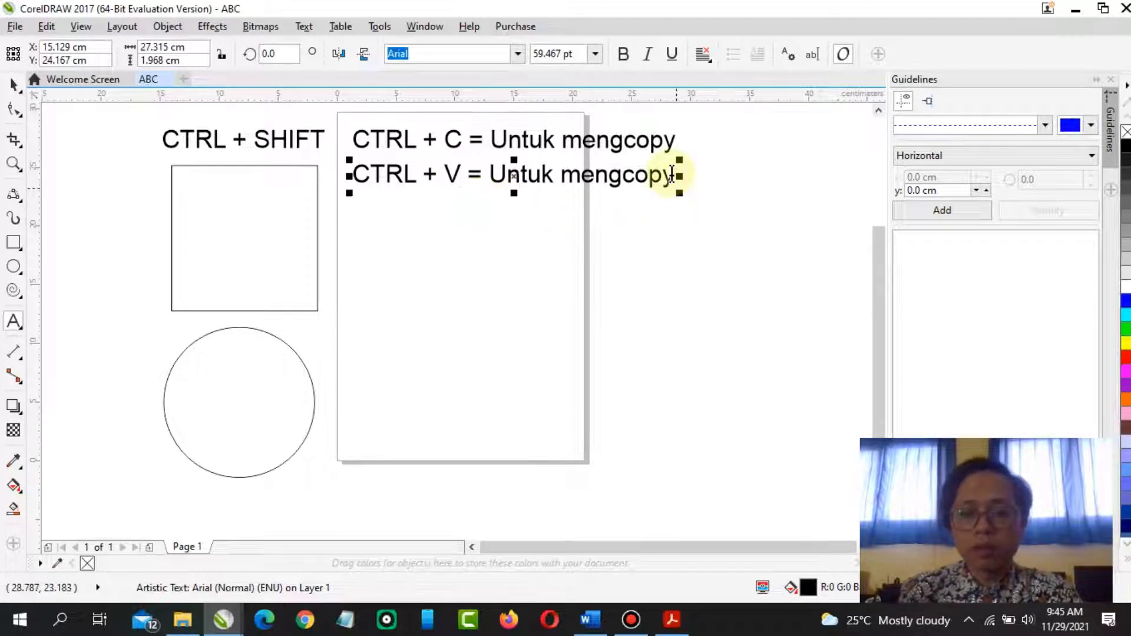
{"action": "left_click", "coordinate": [674, 179]}
{"action": "key", "text": "BackSpace"}
{"action": "key", "text": "BackSpace"}
{"action": "key", "text": "BackSpace"}
{"action": "key", "text": "BackSpace"}
{"action": "key", "text": "BackSpace"}
{"action": "key", "text": "BackSpace"}
{"action": "key", "text": "BackSpace"}
{"action": "key", "text": "BackSpace"}
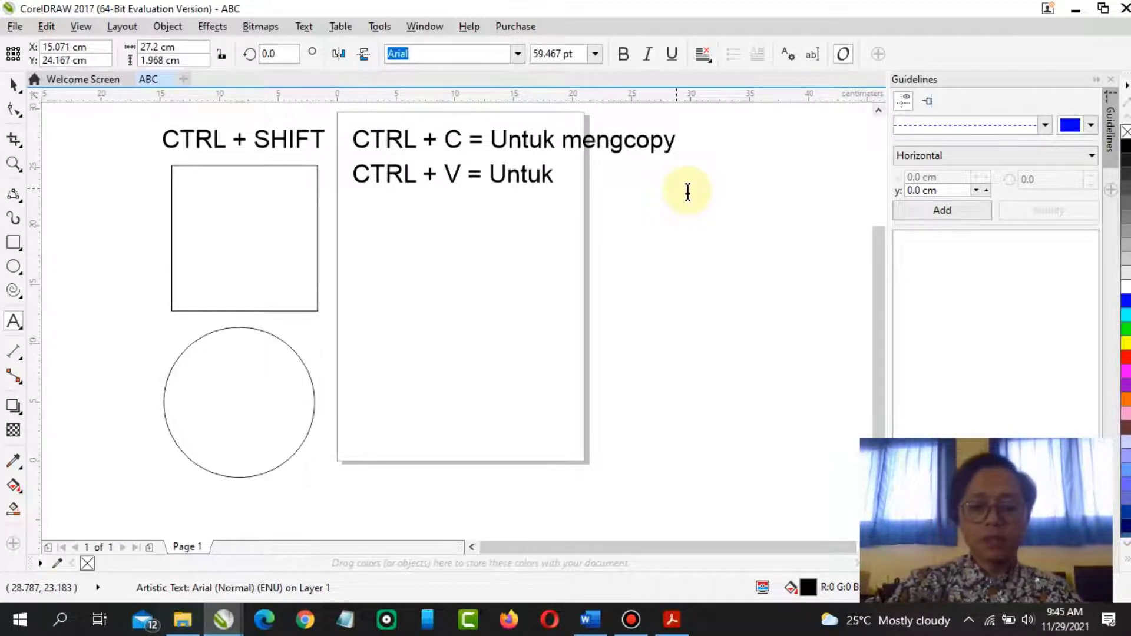
{"action": "type", "text": "mrnyslin"}
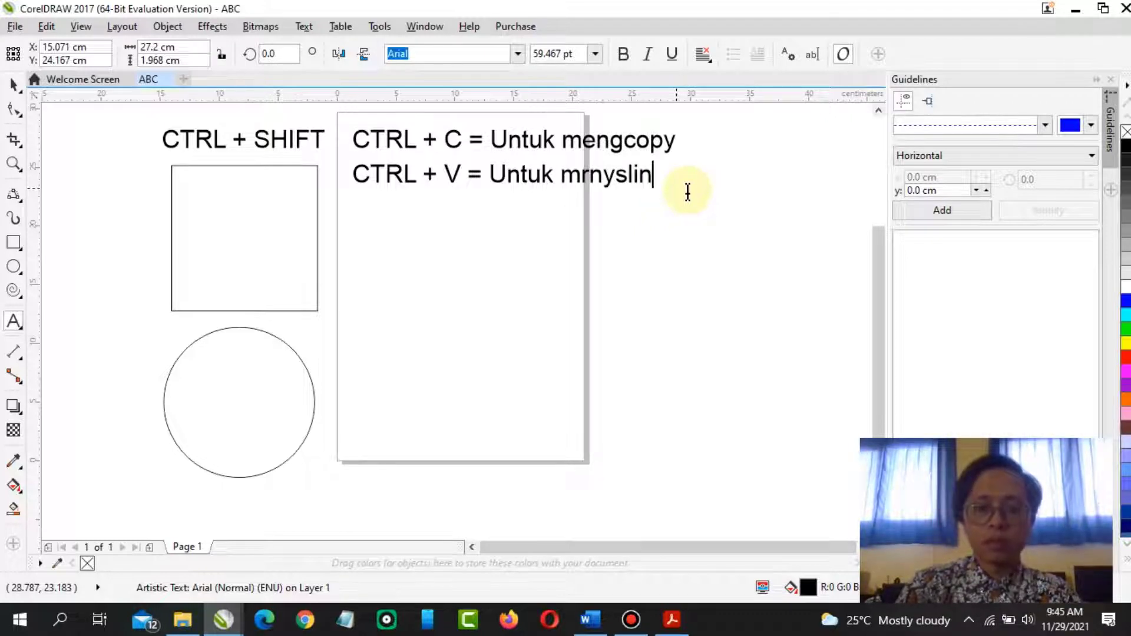
{"action": "key", "text": "BackSpace"}
{"action": "key", "text": "BackSpace"}
{"action": "key", "text": "BackSpace"}
{"action": "key", "text": "BackSpace"}
{"action": "type", "text": "slin"}
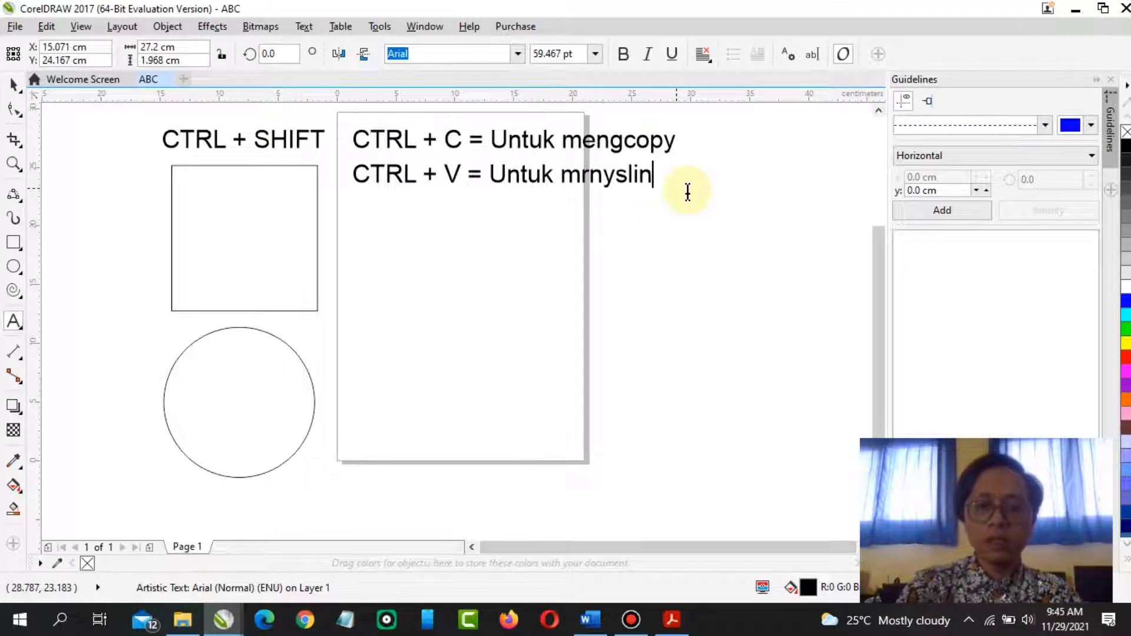
{"action": "key", "text": "BackSpace"}
{"action": "key", "text": "BackSpace"}
{"action": "key", "text": "BackSpace"}
{"action": "key", "text": "BackSpace"}
{"action": "key", "text": "BackSpace"}
{"action": "key", "text": "BackSpace"}
{"action": "key", "text": "BackSpace"}
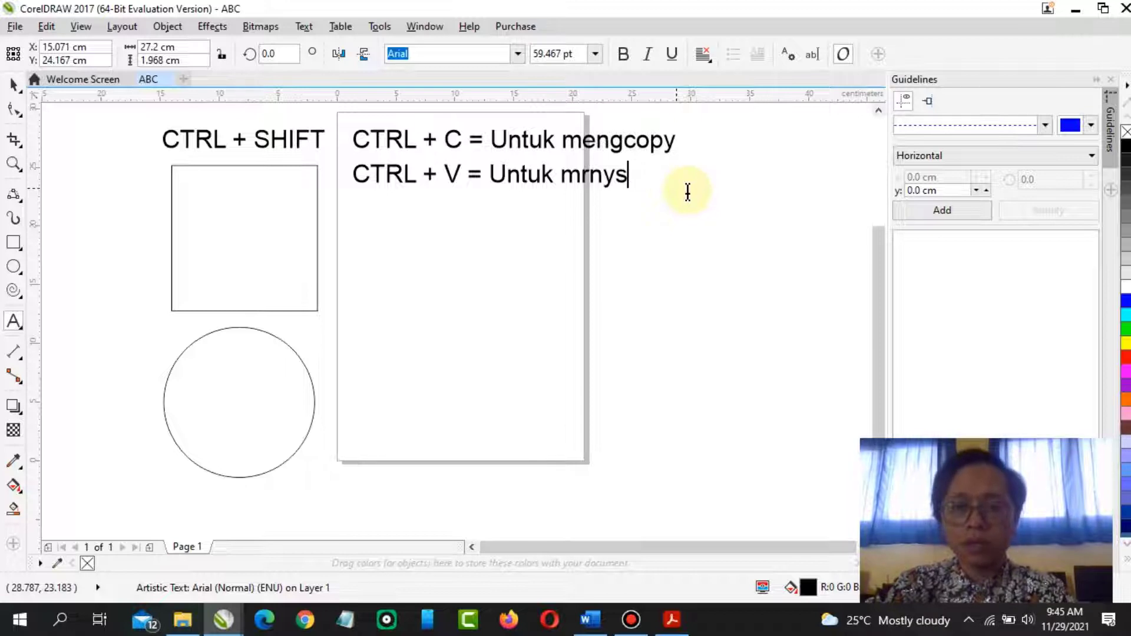
{"action": "type", "text": "enyslin"}
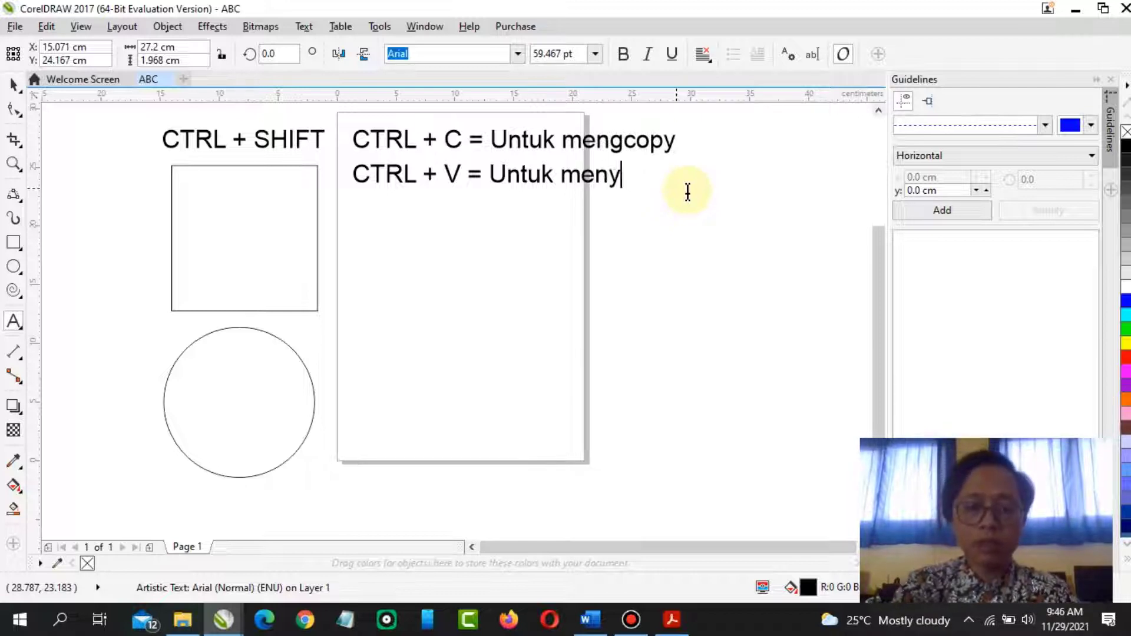
{"action": "key", "text": "BackSpace"}
{"action": "key", "text": "BackSpace"}
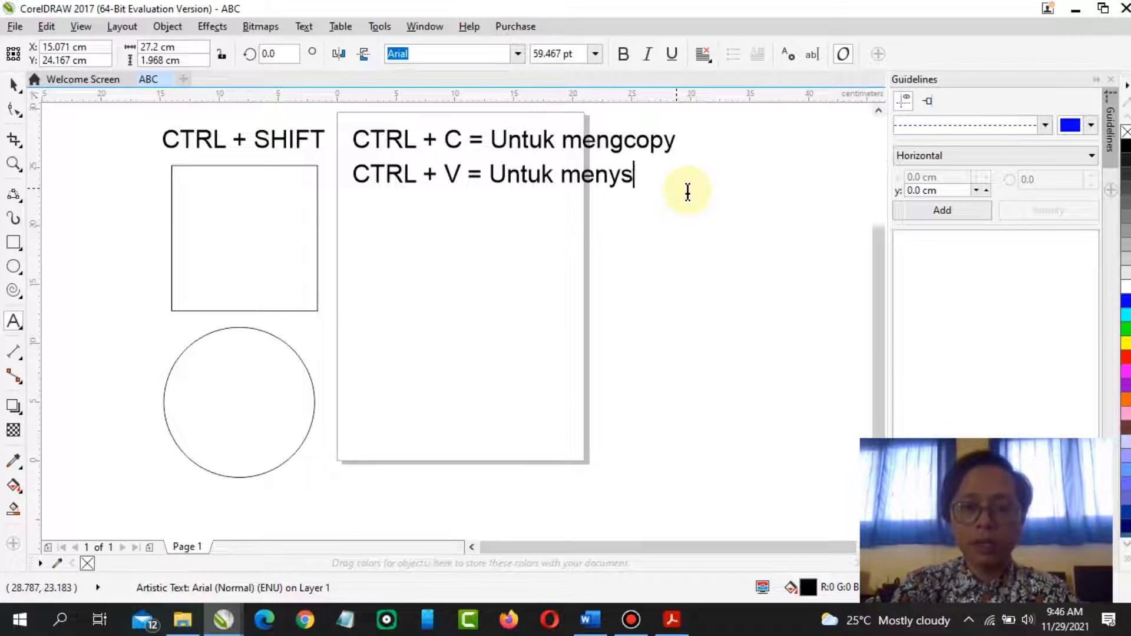
{"action": "key", "text": "BackSpace"}
{"action": "type", "text": "a"}
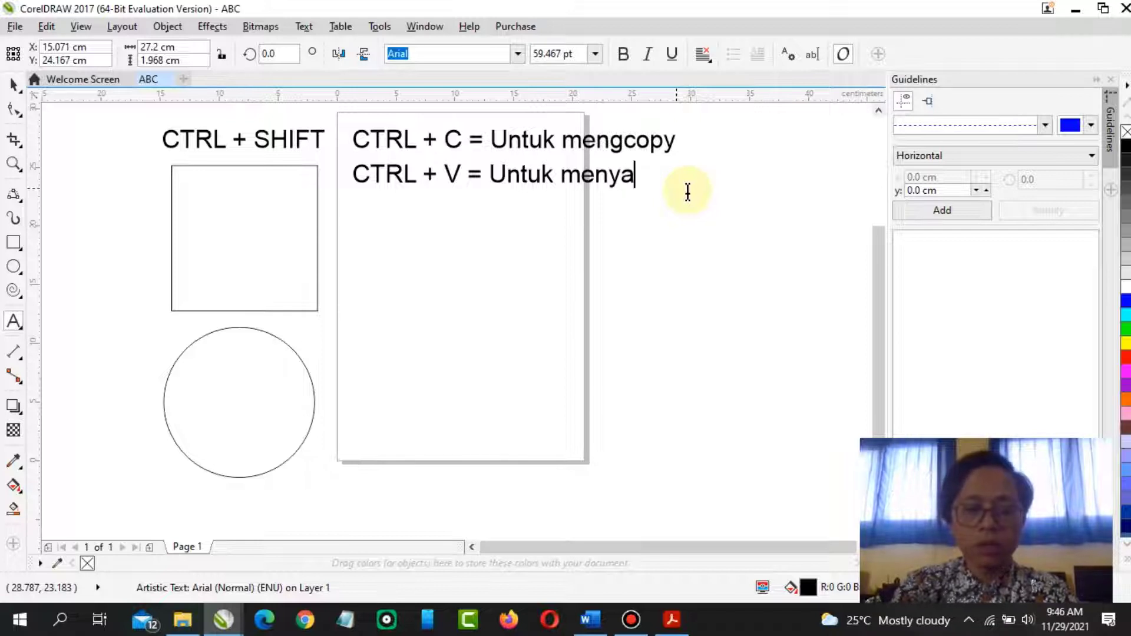
{"action": "type", "text": "in"}
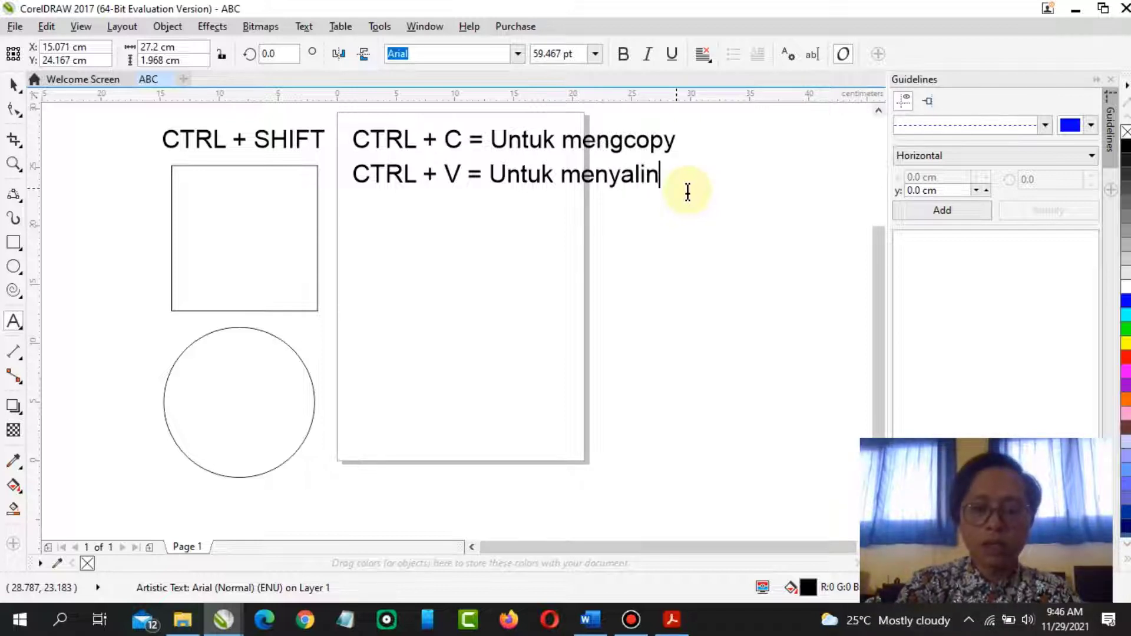
{"action": "key", "text": "Escape"}
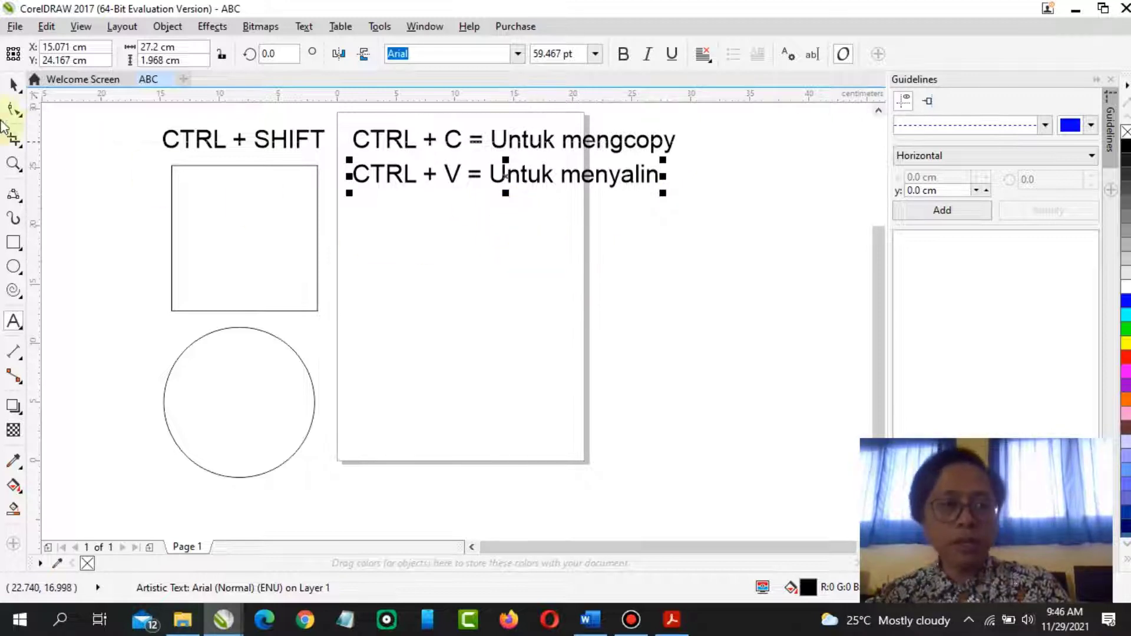
Select the square with the Pick tool
{"action": "left_click", "coordinate": [14, 84]}
{"action": "left_click", "coordinate": [222, 219]}
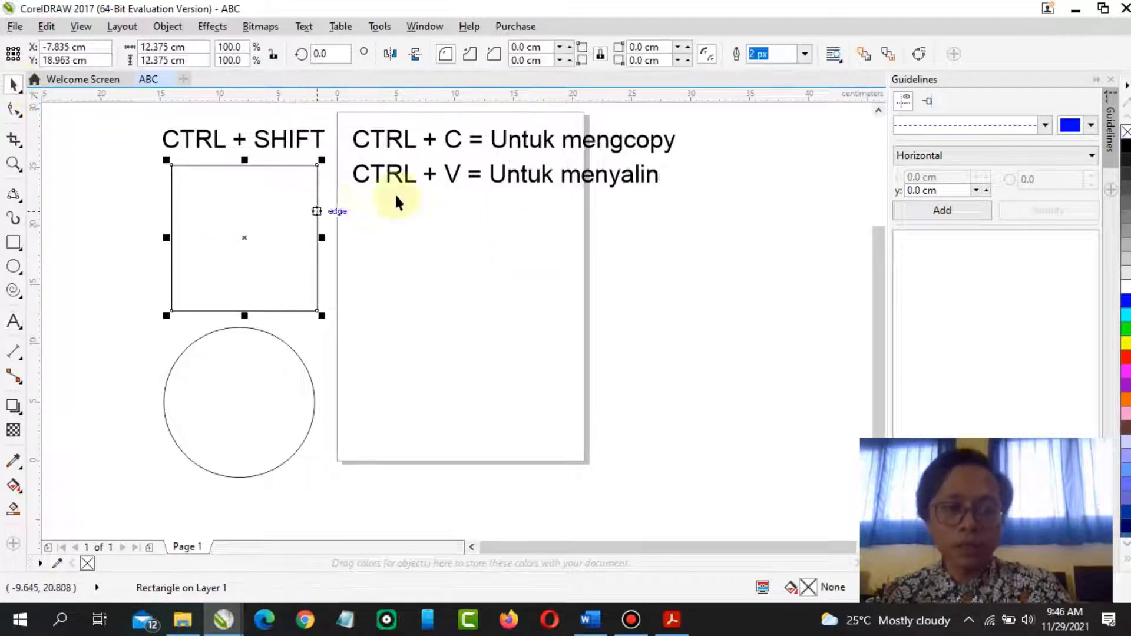
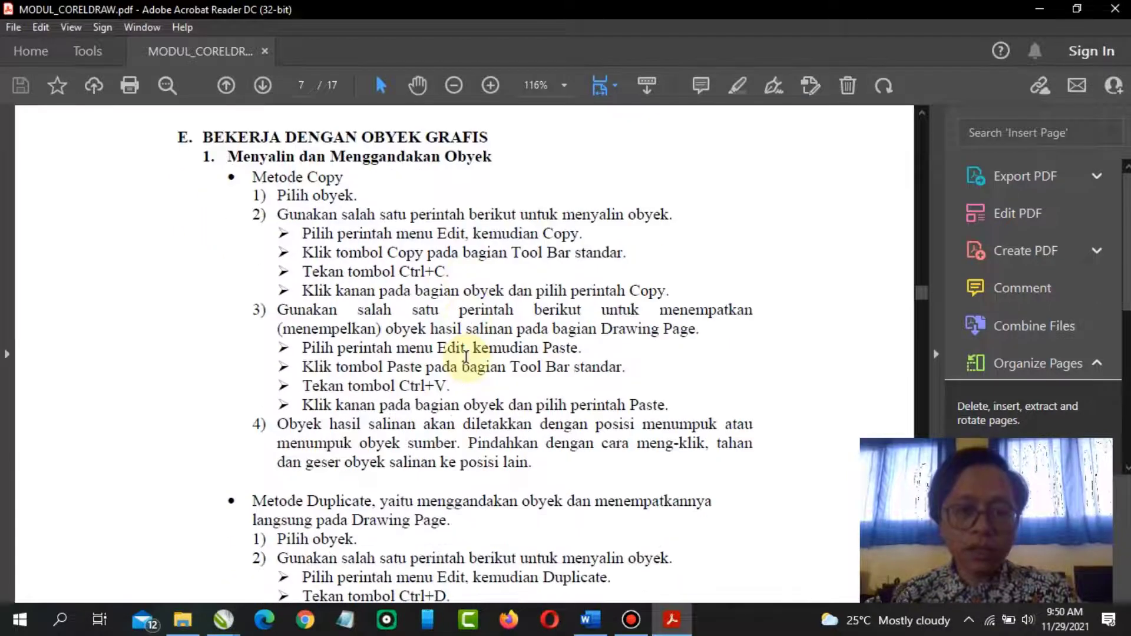
Scroll through the module to read the Duplicate method instructions
{"action": "scroll", "coordinate": [466, 357], "scroll_direction": "down", "scroll_amount": 2}
{"action": "scroll", "coordinate": [466, 357], "scroll_direction": "down", "scroll_amount": 2}
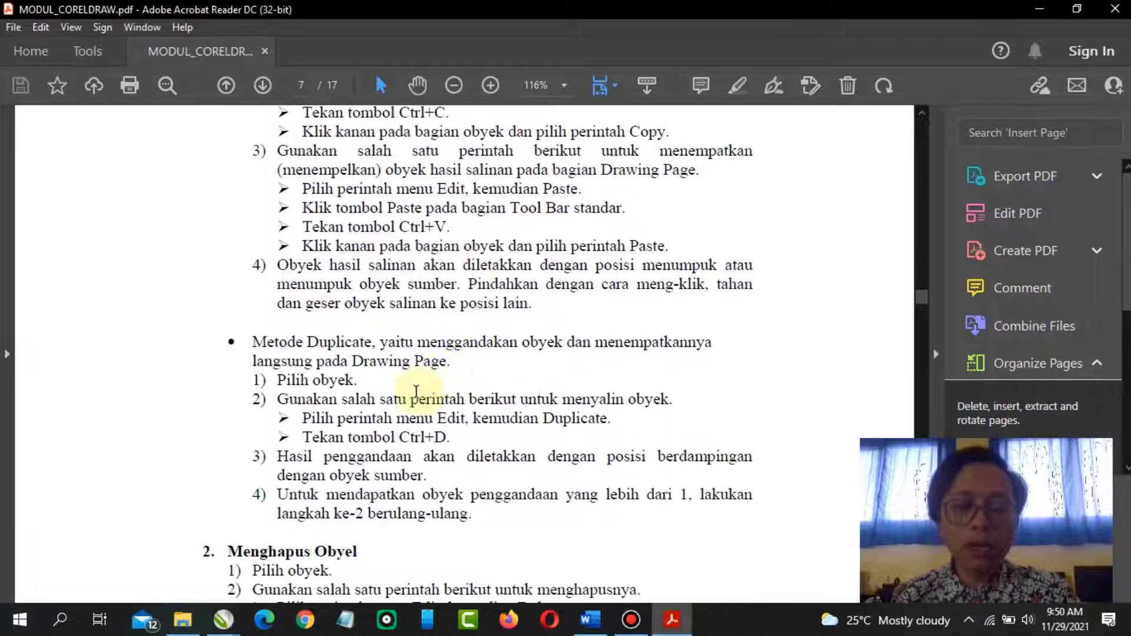
{"action": "scroll", "coordinate": [416, 352], "scroll_direction": "down", "scroll_amount": 1}
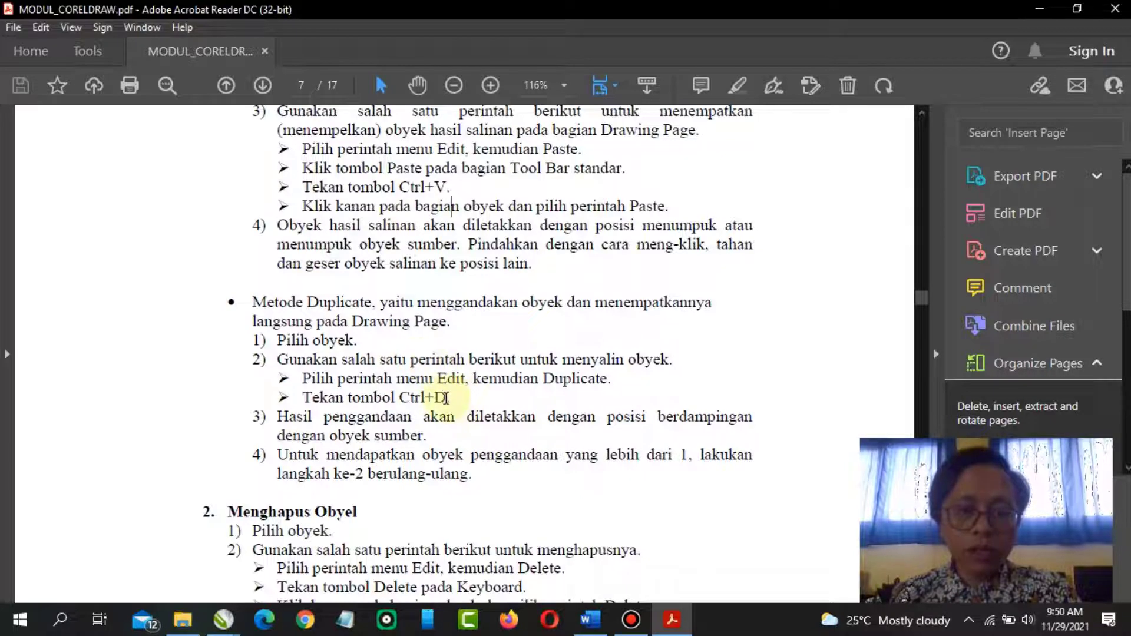
{"action": "left_click_drag", "start_coordinate": [446, 399], "coordinate": [399, 399]}
{"action": "left_click", "coordinate": [543, 454]}
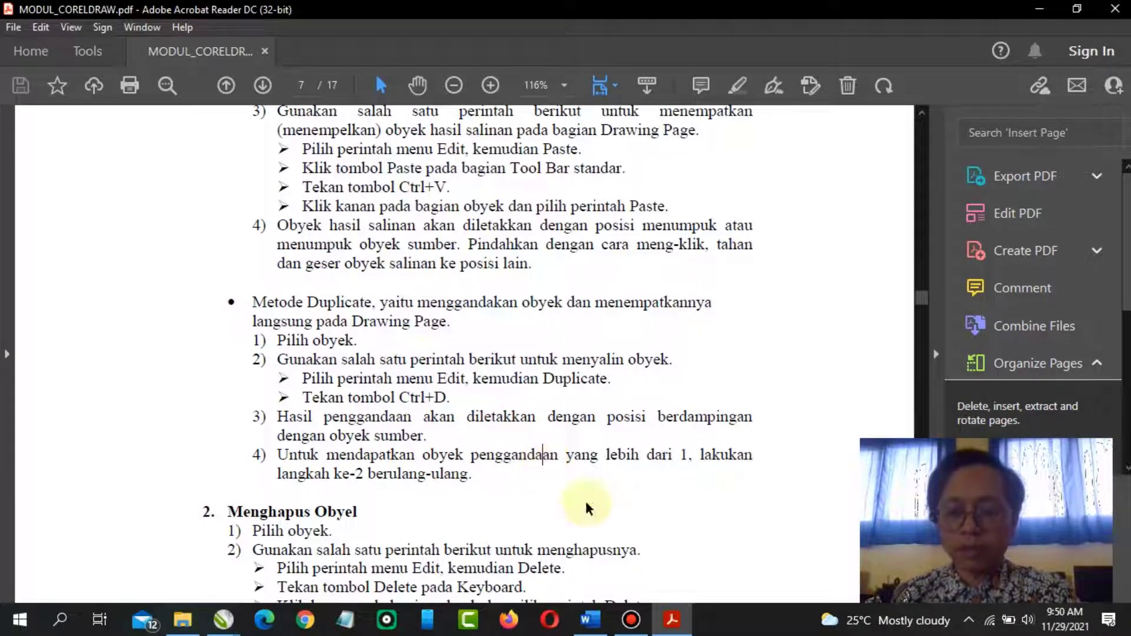
Switch to CorelDRAW's ABC document and place a copy of the square inside the page, scaled to about 9.8 cm
{"action": "left_click", "coordinate": [223, 627]}
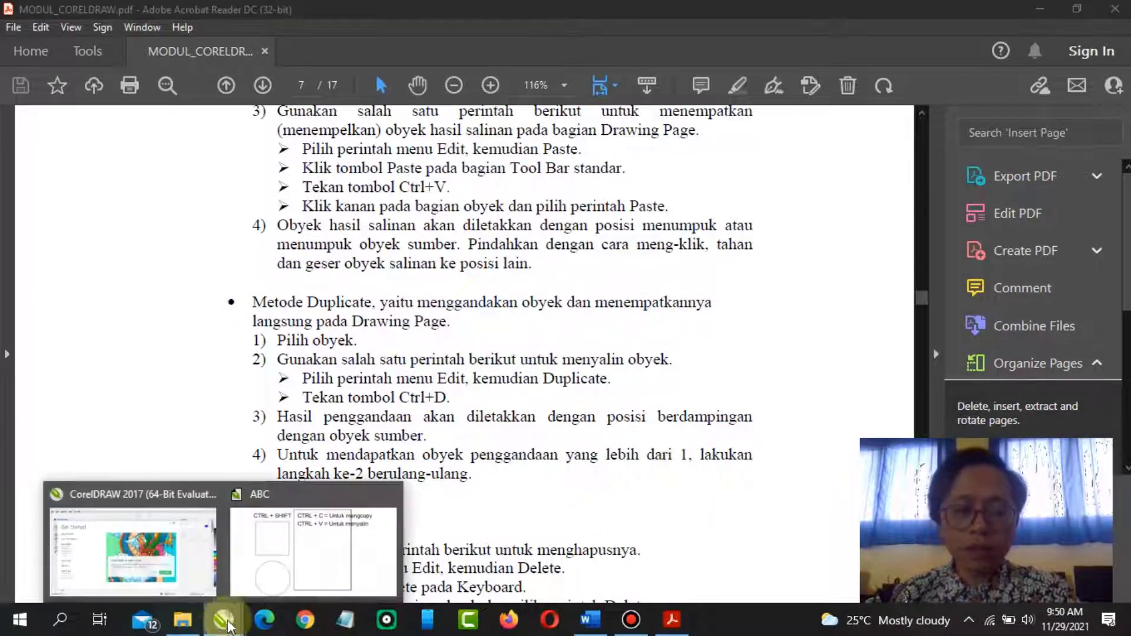
{"action": "left_click", "coordinate": [274, 575]}
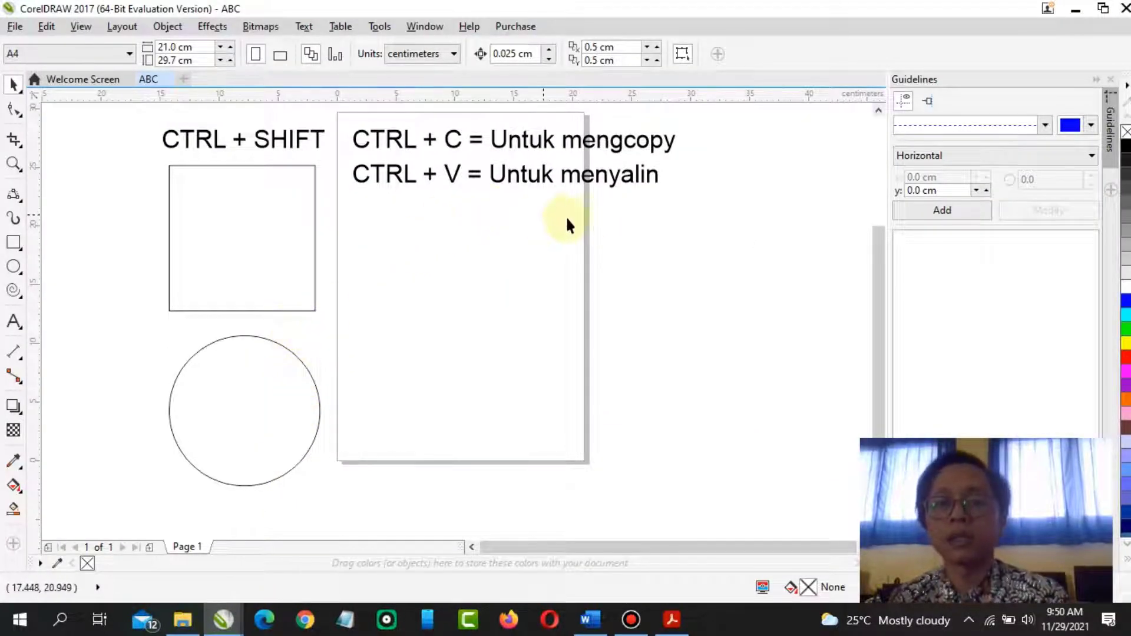
{"action": "left_click", "coordinate": [272, 246]}
{"action": "left_click_drag", "start_coordinate": [241, 203], "coordinate": [470, 275]}
{"action": "left_click_drag", "start_coordinate": [548, 236], "coordinate": [479, 238]}
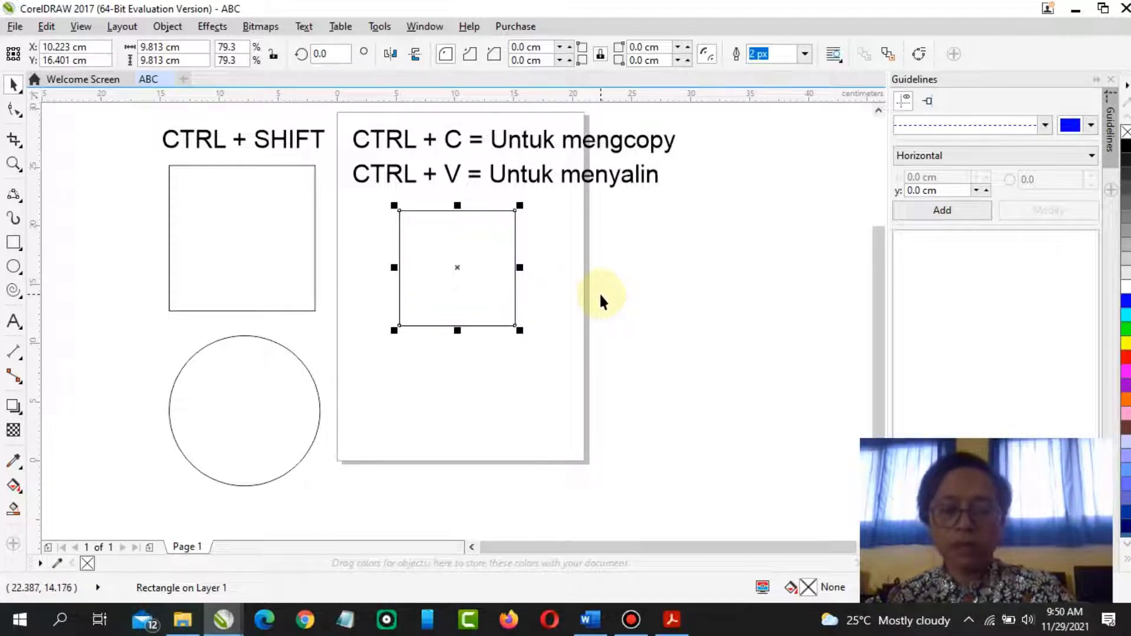
Paste several copies of the square and arrange them in a diagonal row to the right of the page
{"action": "key", "text": "ctrl+v"}
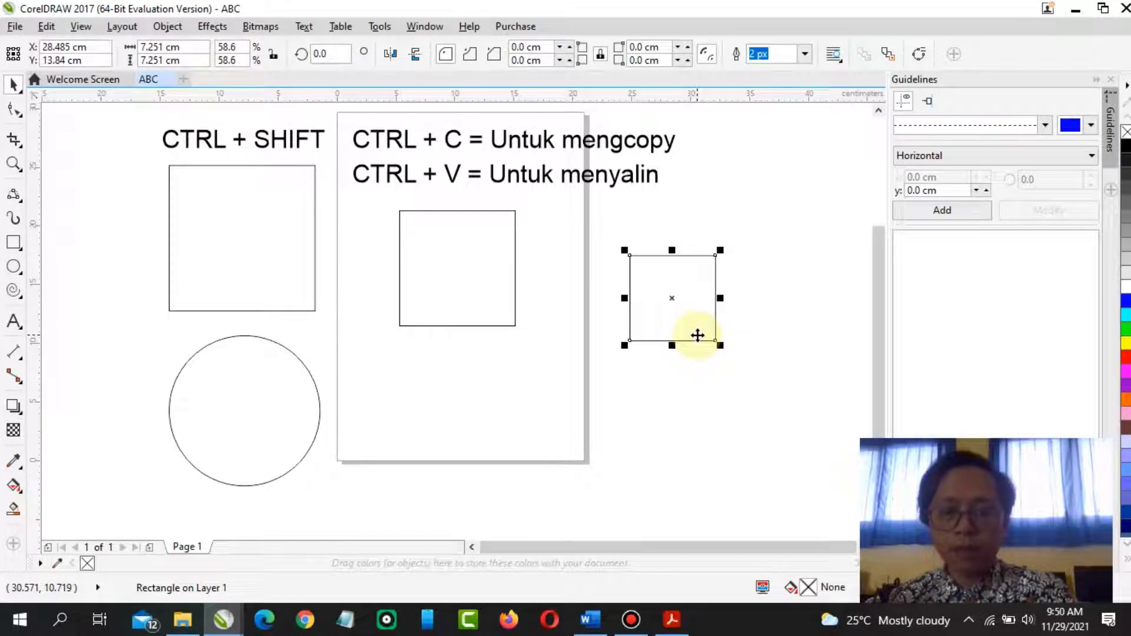
{"action": "key", "text": "ctrl+v"}
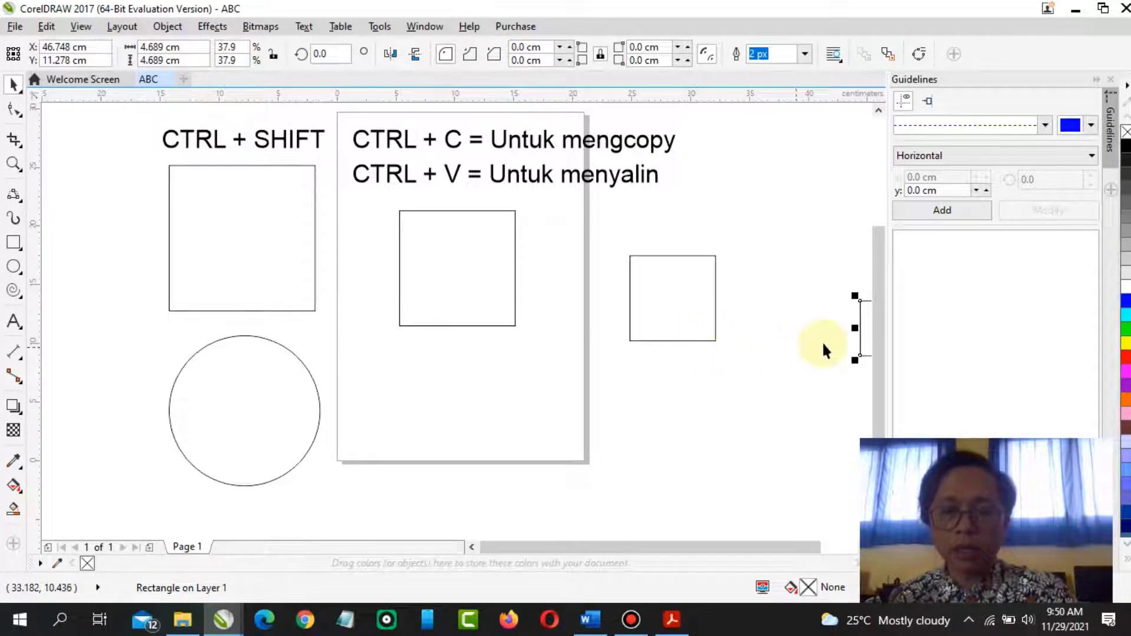
{"action": "left_click_drag", "start_coordinate": [861, 322], "coordinate": [672, 378]}
{"action": "left_click_drag", "start_coordinate": [640, 313], "coordinate": [553, 291]}
{"action": "left_click_drag", "start_coordinate": [651, 401], "coordinate": [844, 414]}
{"action": "key", "text": "ctrl+c"}
{"action": "key", "text": "ctrl+v"}
{"action": "key", "text": "ctrl+c"}
{"action": "key", "text": "ctrl+v"}
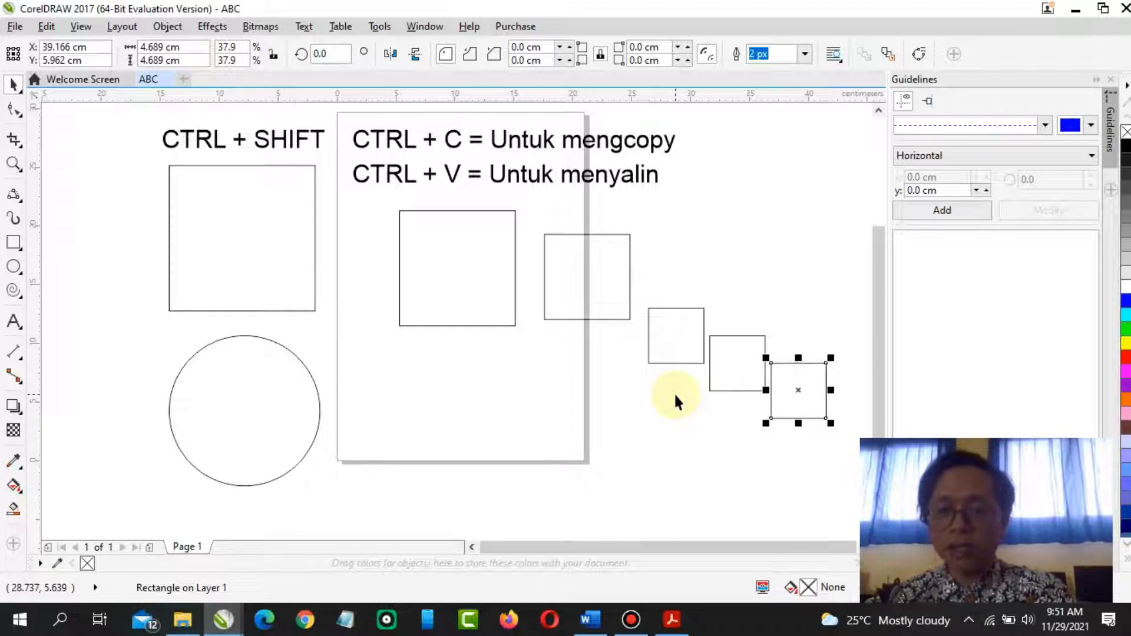
Select the pasted squares and the square in the page with a marquee and delete them
{"action": "left_click_drag", "start_coordinate": [800, 473], "coordinate": [386, 196]}
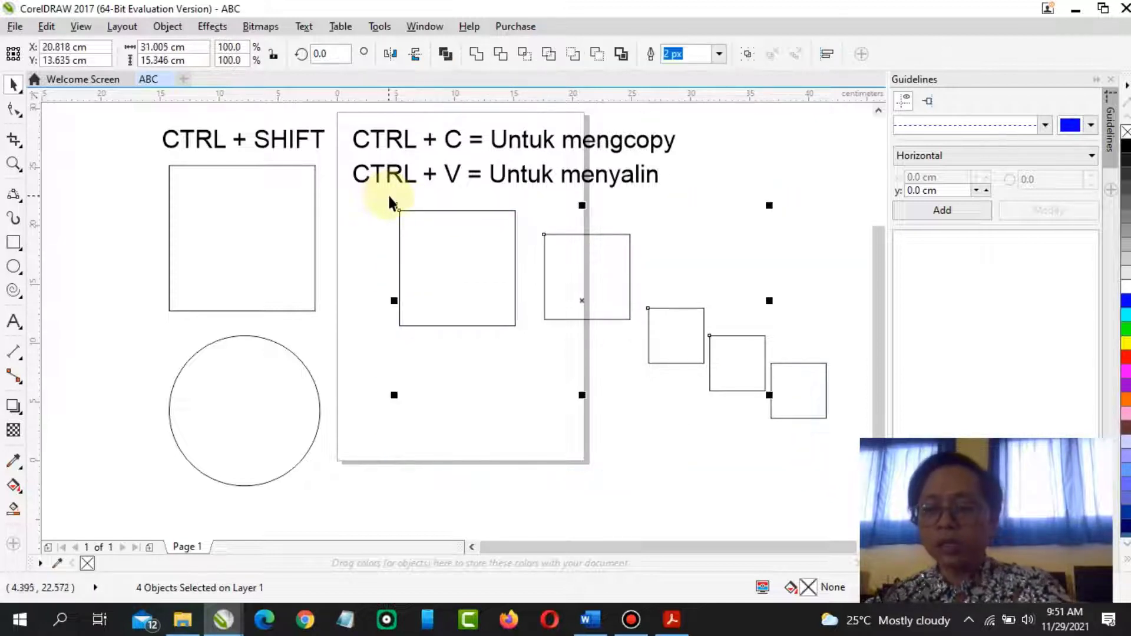
{"action": "key", "text": "Delete"}
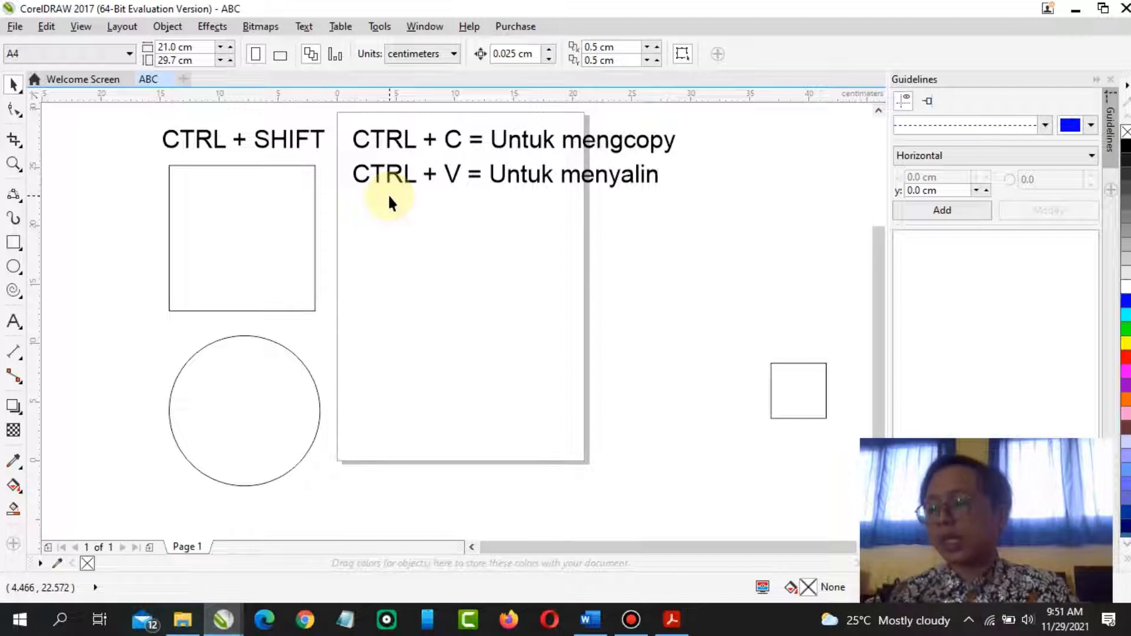
Move the remaining small square into the page and enlarge it to about 6.2 cm
{"action": "left_click_drag", "start_coordinate": [801, 412], "coordinate": [463, 278]}
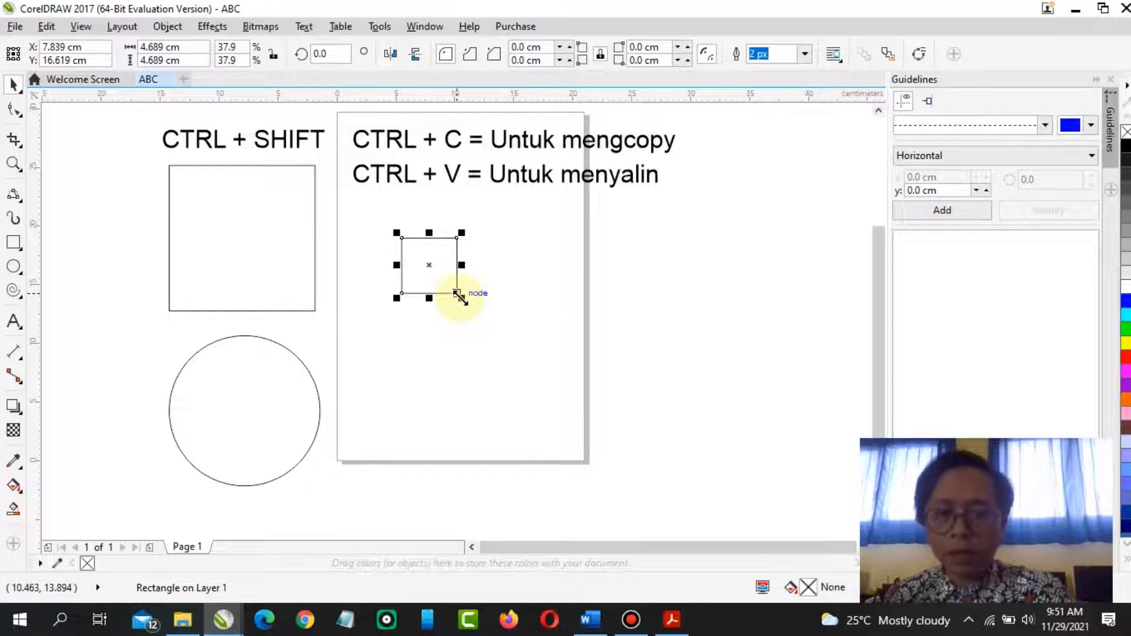
{"action": "left_click_drag", "start_coordinate": [460, 296], "coordinate": [478, 324]}
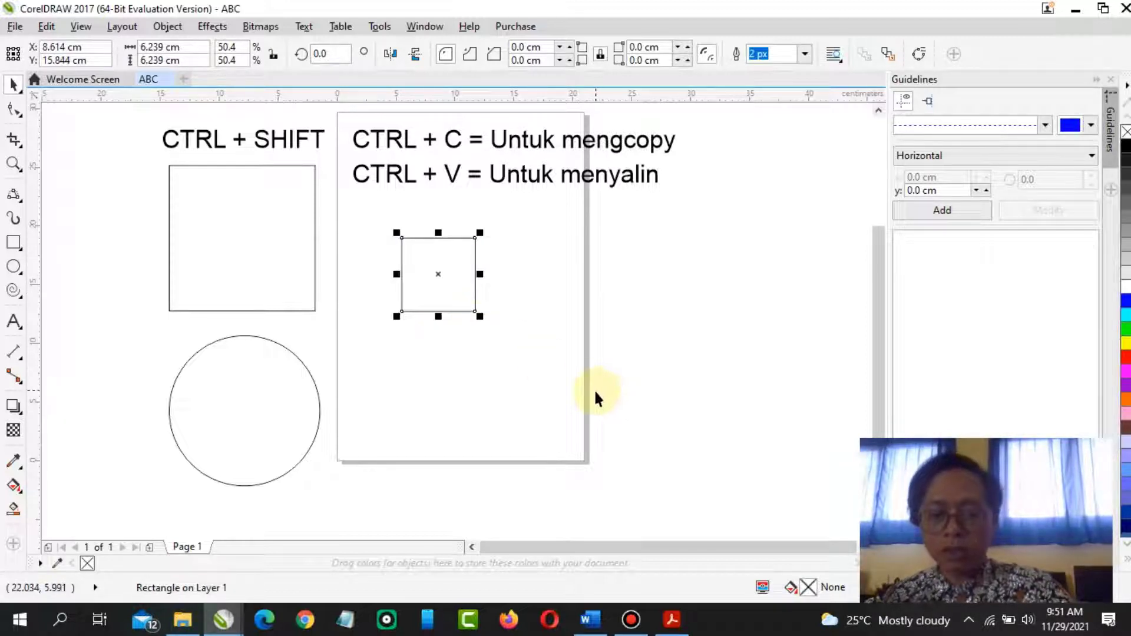
Duplicate the square nine times into a diagonal stack
{"action": "key", "text": "ctrl+d"}
{"action": "key", "text": "ctrl+d"}
{"action": "key", "text": "ctrl+d"}
{"action": "key", "text": "ctrl+d"}
{"action": "key", "text": "ctrl+d"}
{"action": "key", "text": "ctrl+d"}
{"action": "key", "text": "ctrl+d"}
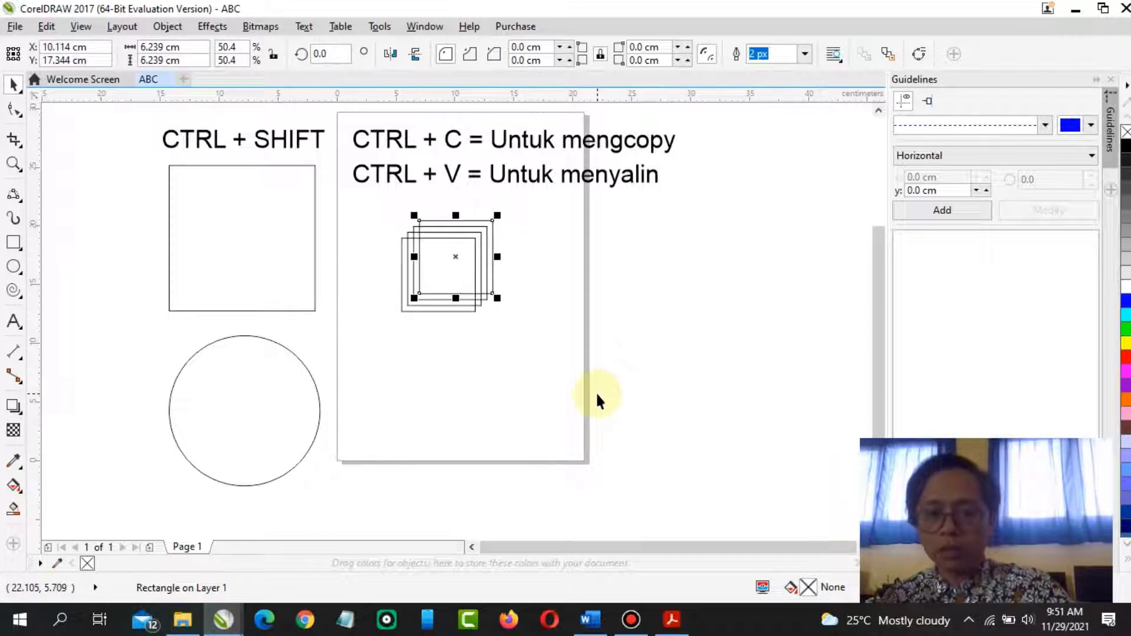
{"action": "key", "text": "ctrl+d"}
{"action": "key", "text": "ctrl+d"}
{"action": "key", "text": "ctrl+d"}
{"action": "key", "text": "ctrl+d"}
{"action": "key", "text": "ctrl+d"}
{"action": "key", "text": "ctrl+d"}
{"action": "key", "text": "ctrl+d"}
{"action": "key", "text": "ctrl+d"}
{"action": "key", "text": "ctrl+d"}
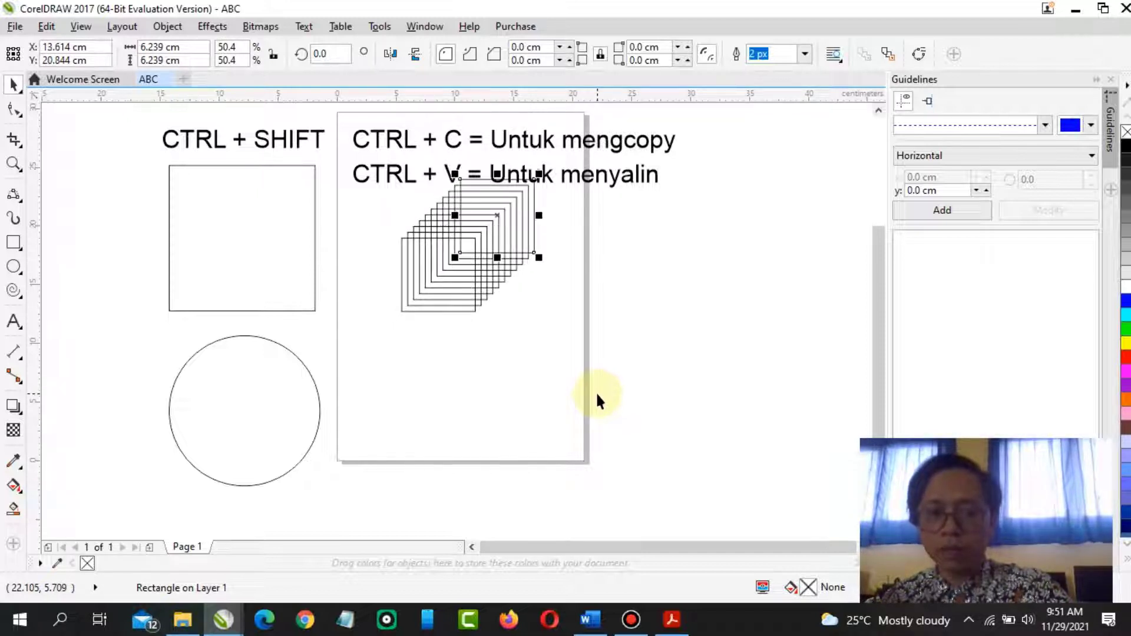
{"action": "key", "text": "ctrl+d"}
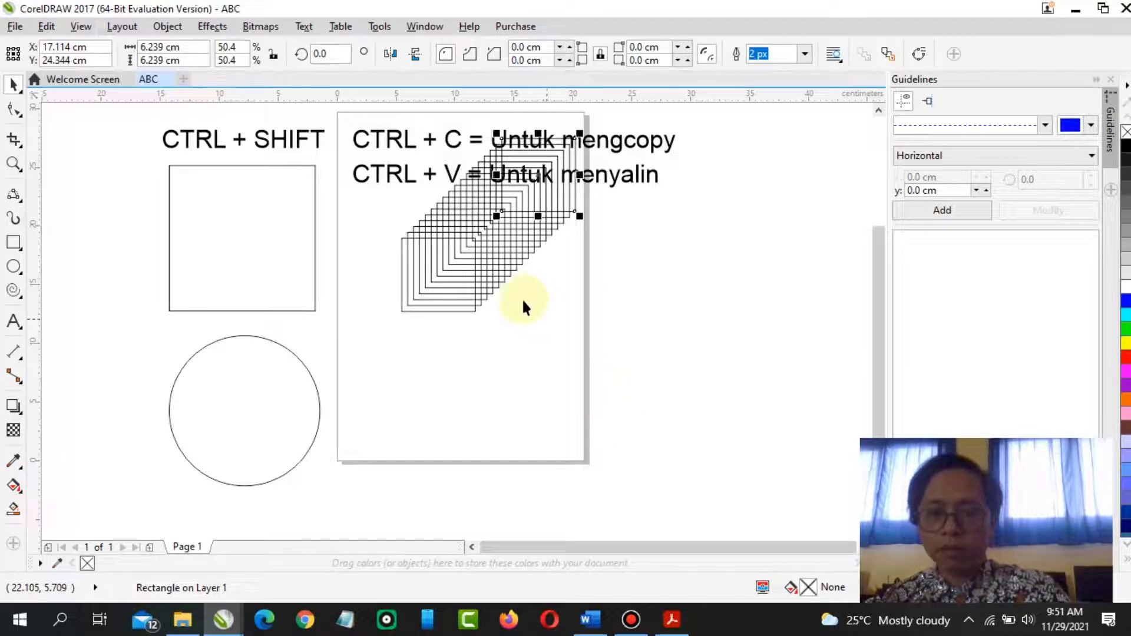
Undo the last six duplicates of the square
{"action": "left_click", "coordinate": [533, 330]}
{"action": "left_click_drag", "start_coordinate": [464, 338], "coordinate": [453, 162]}
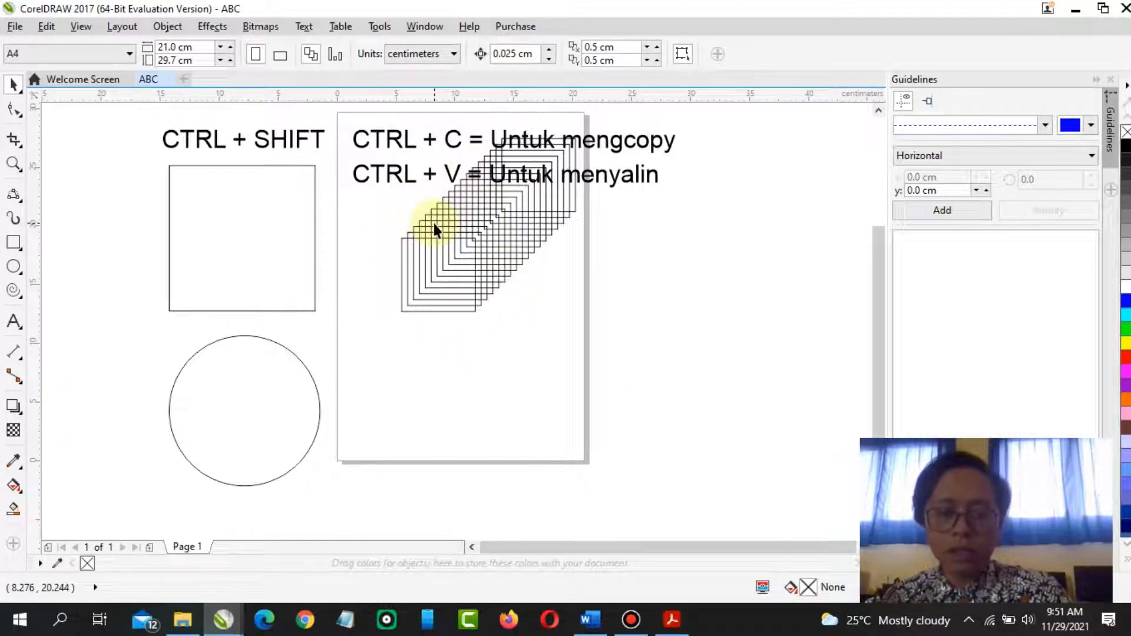
{"action": "key", "text": "ctrl+z"}
{"action": "key", "text": "ctrl+z"}
{"action": "key", "text": "ctrl+z"}
{"action": "key", "text": "ctrl+z"}
{"action": "key", "text": "ctrl+z"}
{"action": "key", "text": "ctrl+z"}
{"action": "key", "text": "ctrl+z"}
{"action": "key", "text": "ctrl+z"}
{"action": "key", "text": "ctrl+z"}
{"action": "key", "text": "ctrl+z"}
{"action": "key", "text": "ctrl+z"}
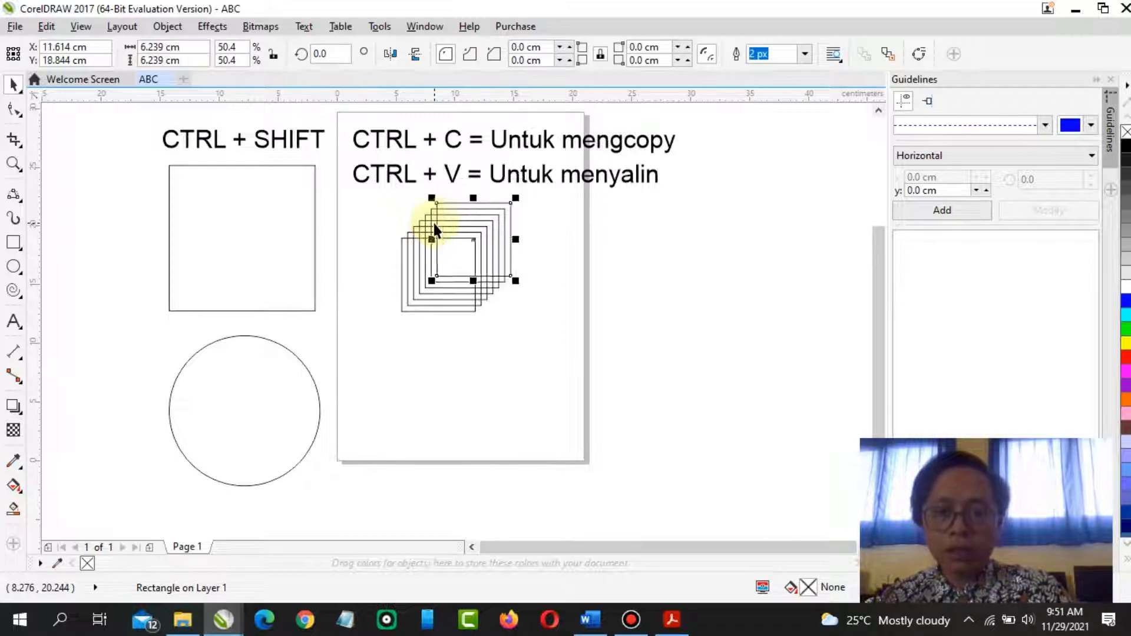
Move the "CTRL + V = Untuk menyalin" line up closer to the first text line
{"action": "mouse_move", "coordinate": [379, 185]}
{"action": "left_mouse_down"}
{"action": "mouse_move", "coordinate": [503, 259]}
{"action": "mouse_move", "coordinate": [366, 177]}
{"action": "left_mouse_up"}
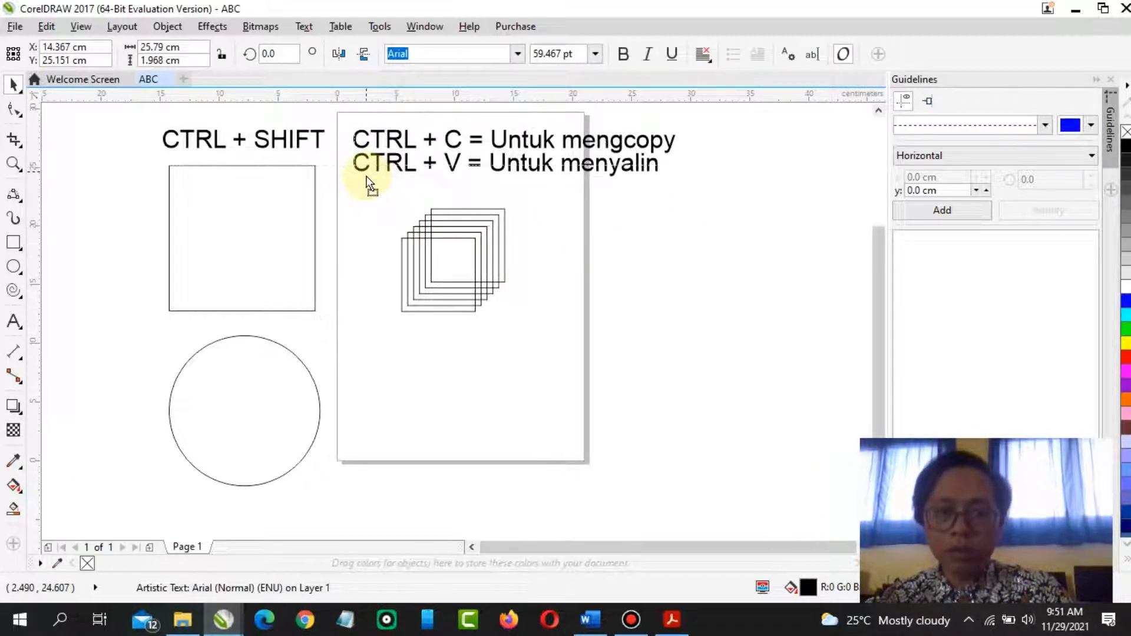
{"action": "left_click", "coordinate": [663, 326]}
Select the stacked squares in the page with a marquee and delete them
{"action": "left_click_drag", "start_coordinate": [351, 190], "coordinate": [579, 373]}
{"action": "key", "text": "Delete"}
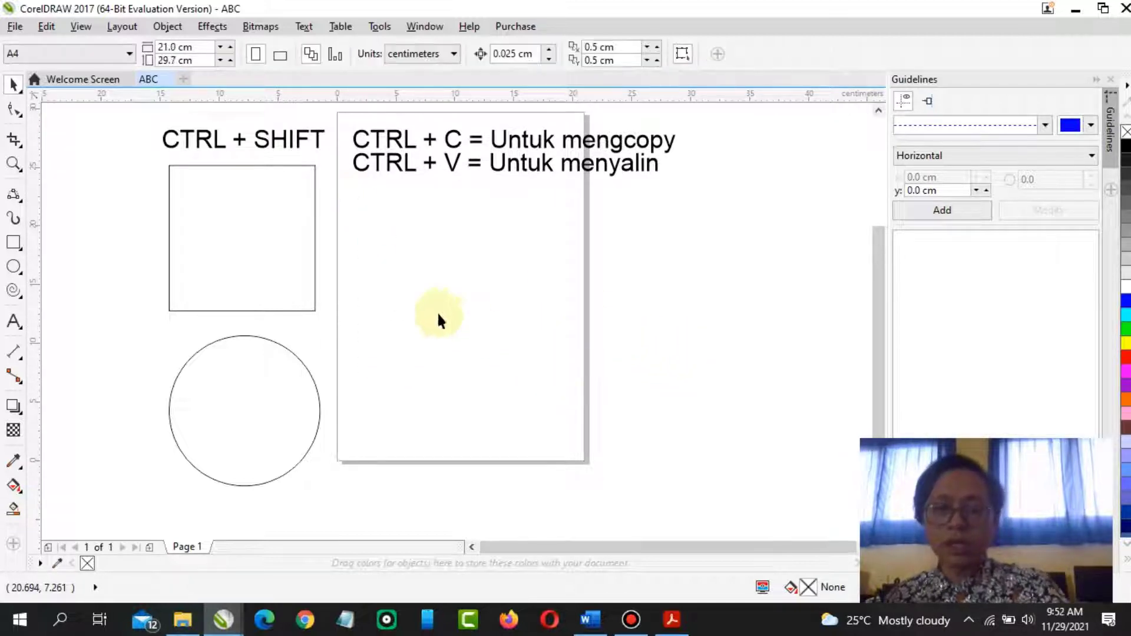
Move the square into the page while leaving a copy at its original position
{"action": "left_click", "coordinate": [246, 257]}
{"action": "left_click_drag", "start_coordinate": [238, 227], "coordinate": [468, 316]}
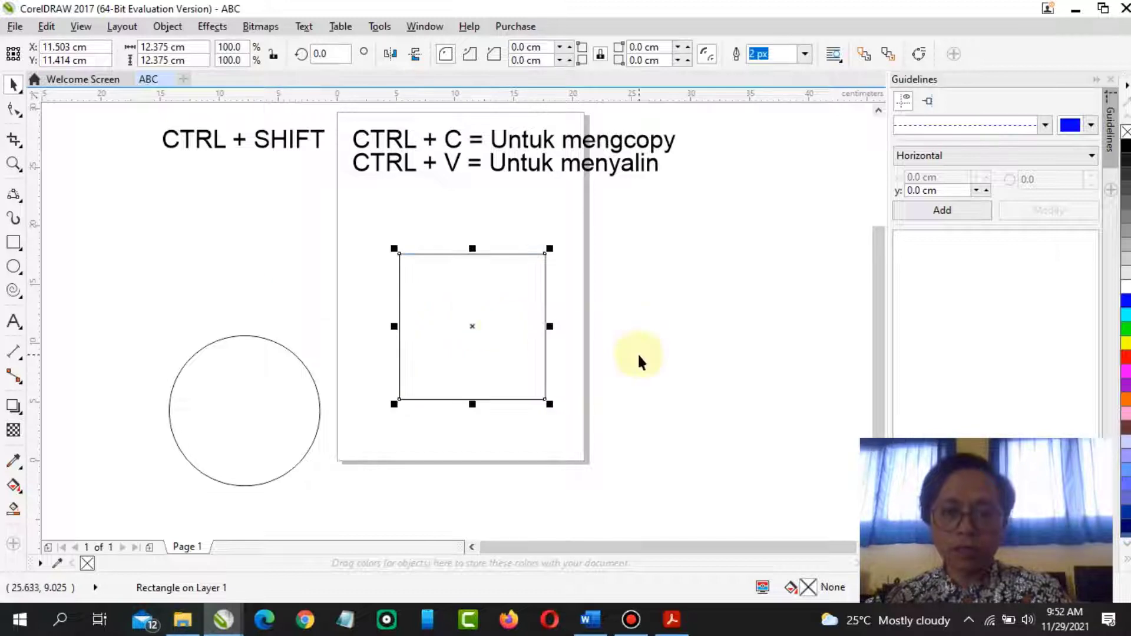
{"action": "left_click_drag", "start_coordinate": [534, 338], "coordinate": [267, 245]}
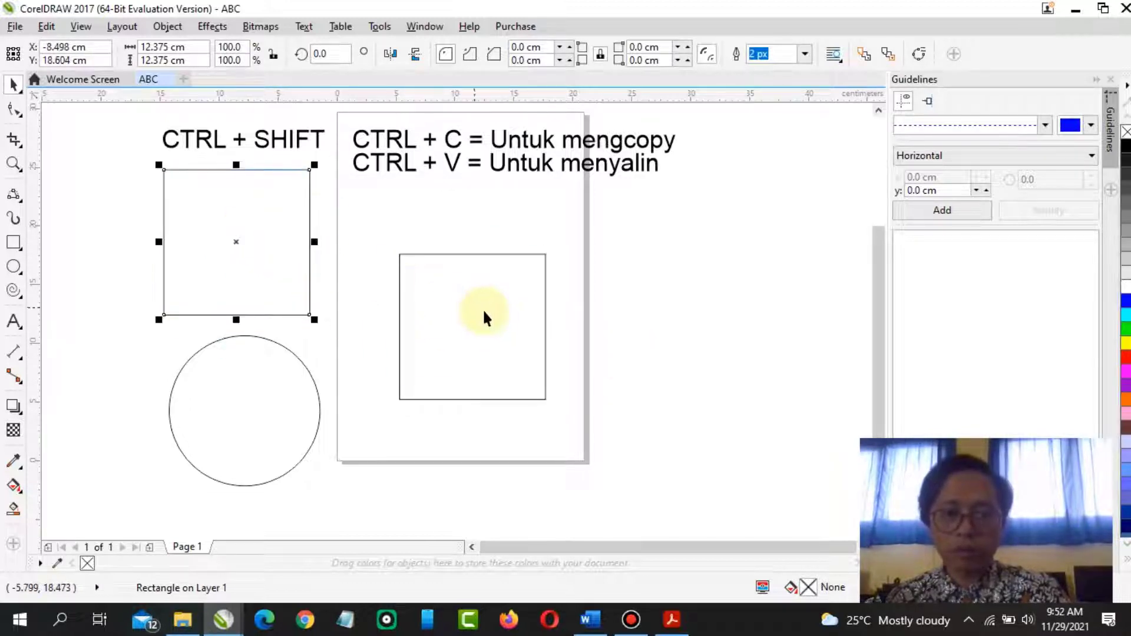
Move a copy of the page square up and to the right, and repeat it four times into a diagonal series
{"action": "left_click", "coordinate": [518, 321]}
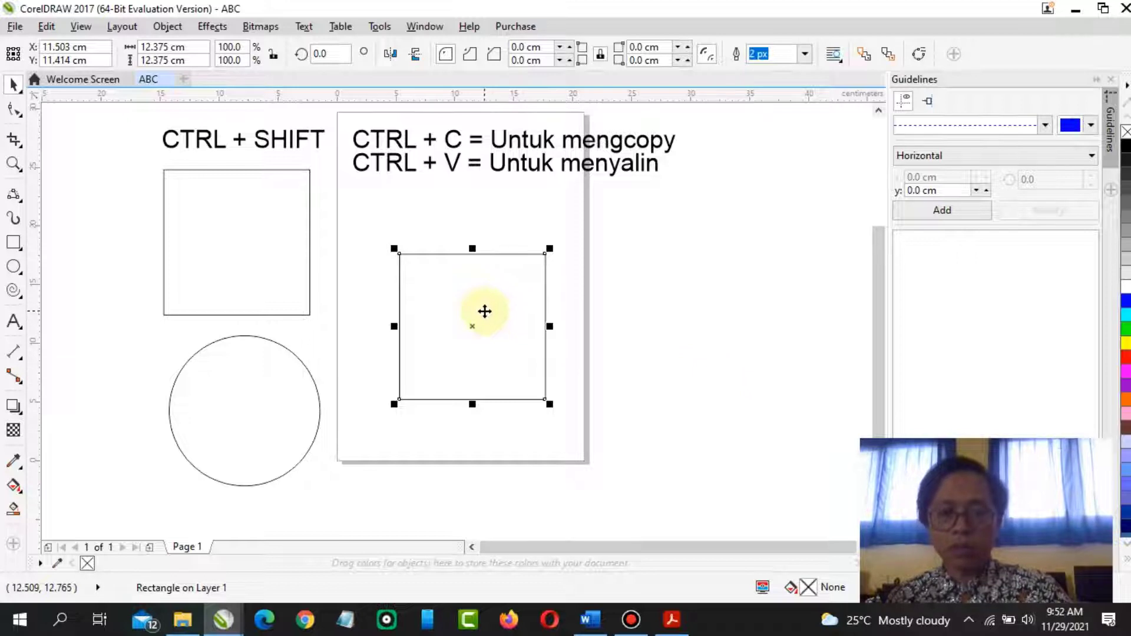
{"action": "left_click_drag", "start_coordinate": [484, 311], "coordinate": [525, 269]}
{"action": "key", "text": "ctrl+r"}
{"action": "key", "text": "ctrl+r"}
{"action": "key", "text": "ctrl+r"}
{"action": "key", "text": "ctrl+r"}
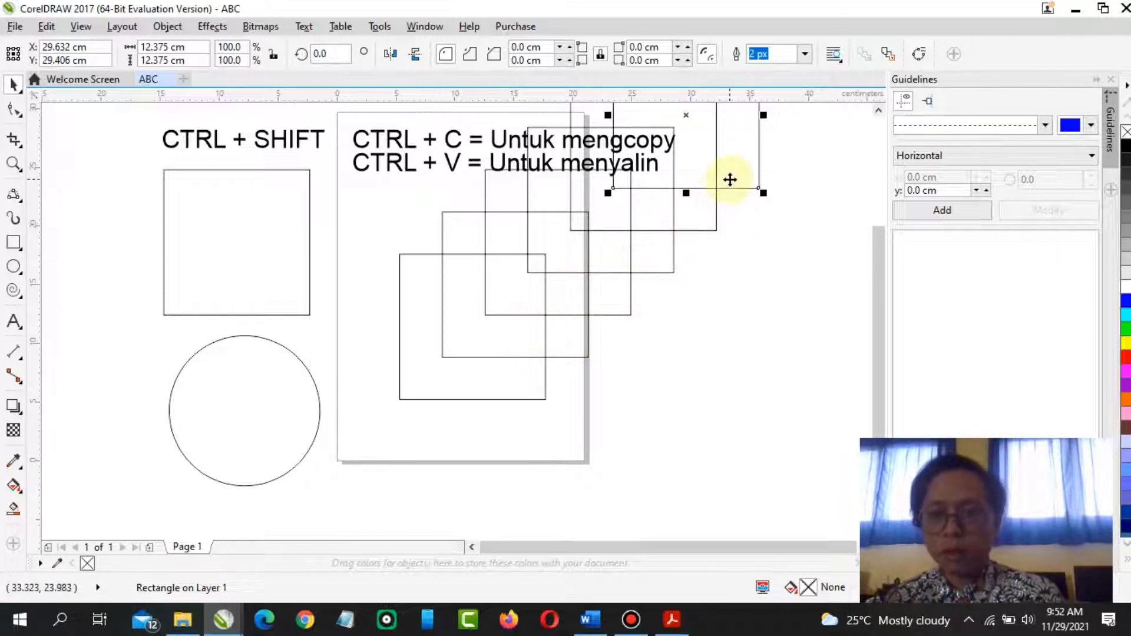
Zoom out and duplicate the last square three more times
{"action": "scroll", "coordinate": [733, 225], "scroll_direction": "down", "scroll_amount": 2}
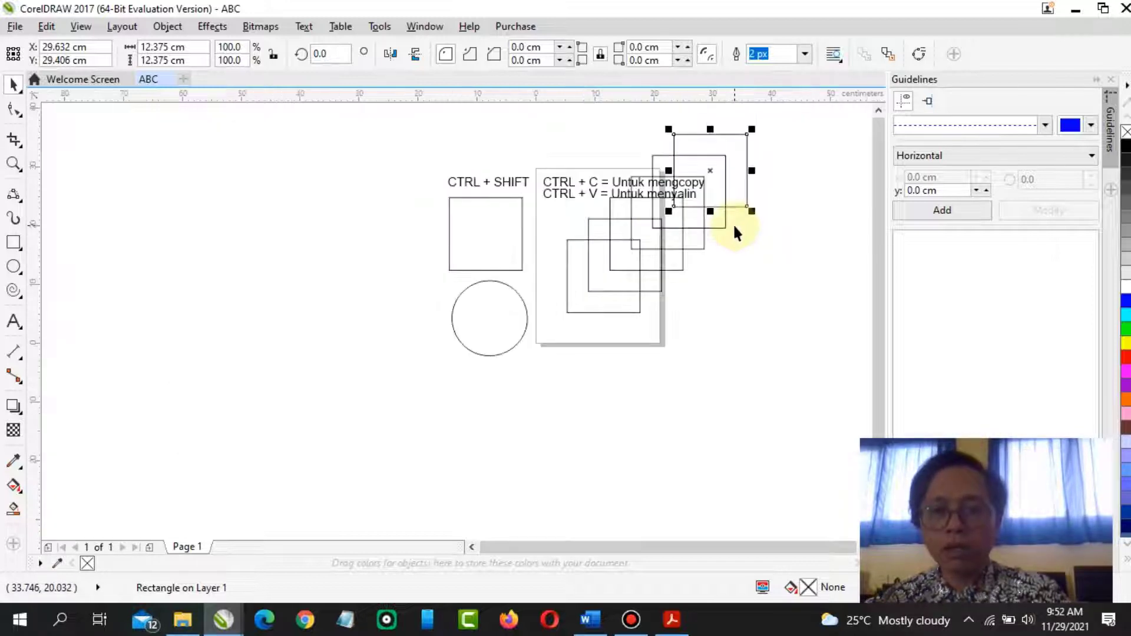
{"action": "key", "text": "ctrl+d"}
{"action": "key", "text": "ctrl+d"}
{"action": "key", "text": "ctrl+d"}
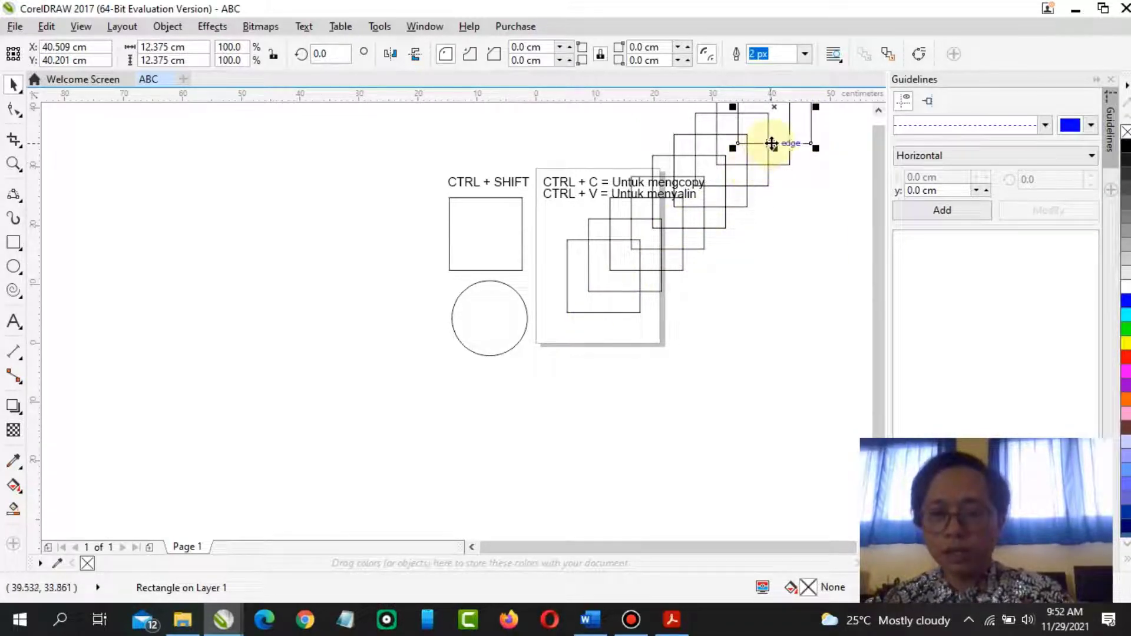
Undo all the repeated and duplicated copies of the square
{"action": "key", "text": "ctrl+z"}
{"action": "key", "text": "ctrl+z"}
{"action": "key", "text": "ctrl+z"}
{"action": "key", "text": "ctrl+z"}
{"action": "key", "text": "ctrl+z"}
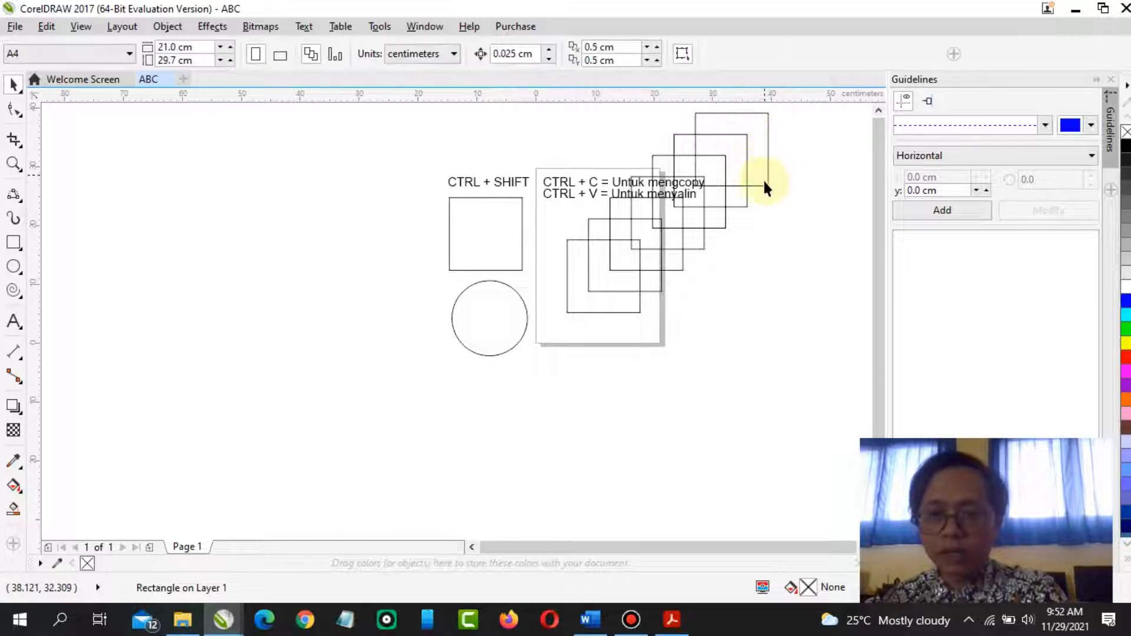
{"action": "key", "text": "ctrl+z"}
{"action": "key", "text": "ctrl+z"}
{"action": "key", "text": "ctrl+z"}
{"action": "key", "text": "ctrl+z"}
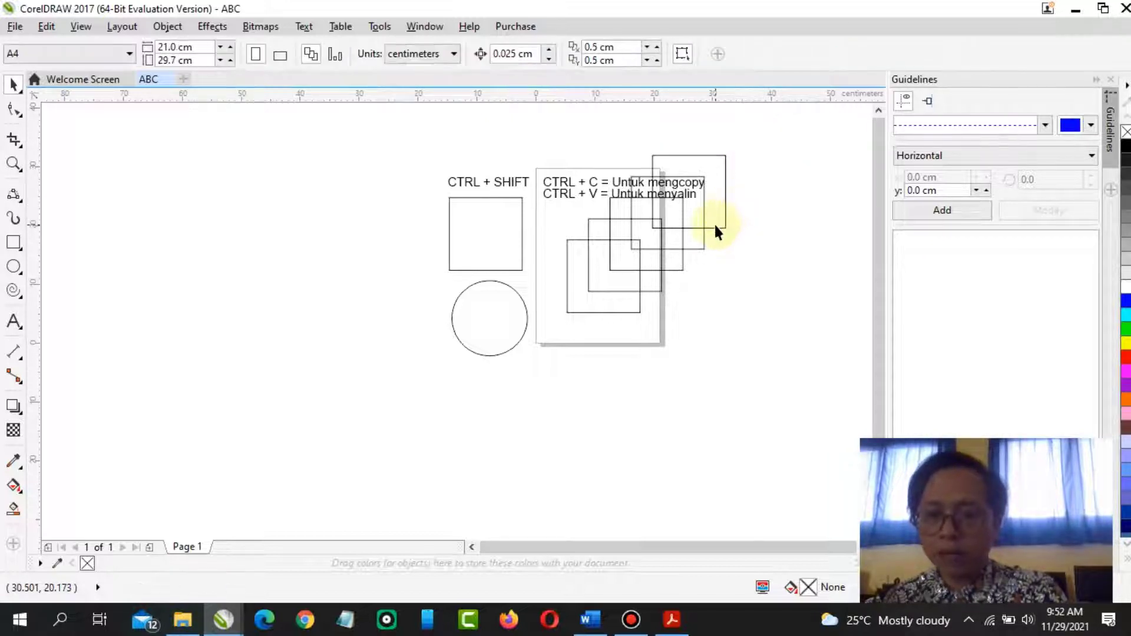
{"action": "key", "text": "ctrl+z"}
{"action": "key", "text": "ctrl+z"}
{"action": "key", "text": "ctrl+z"}
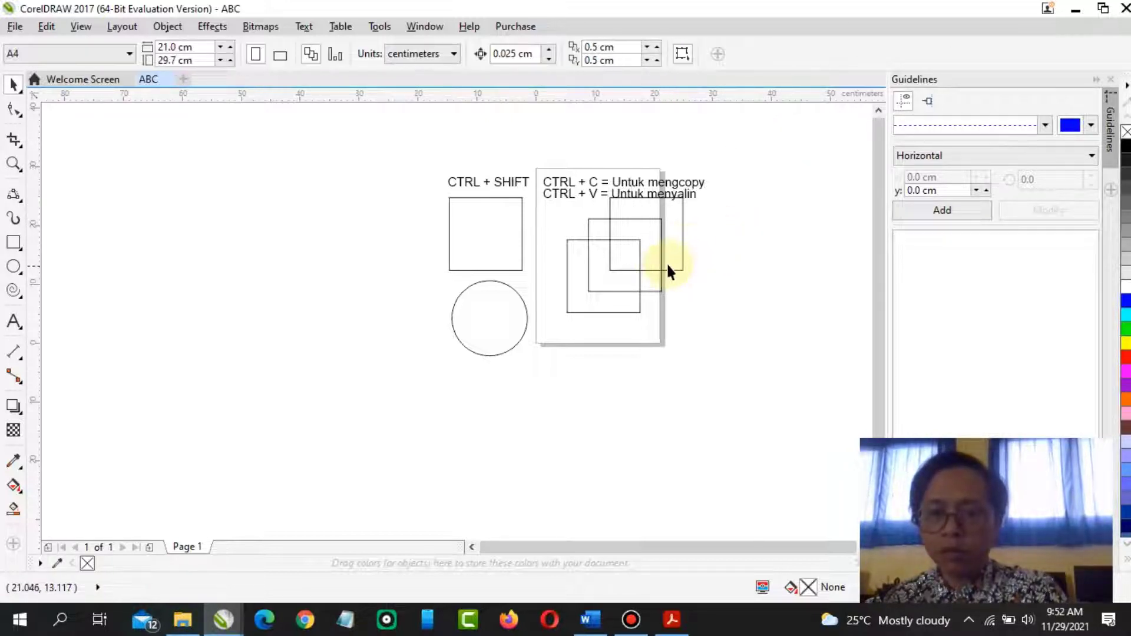
{"action": "left_click", "coordinate": [651, 276]}
{"action": "key", "text": "ctrl+z"}
{"action": "key", "text": "ctrl+z"}
{"action": "key", "text": "ctrl+z"}
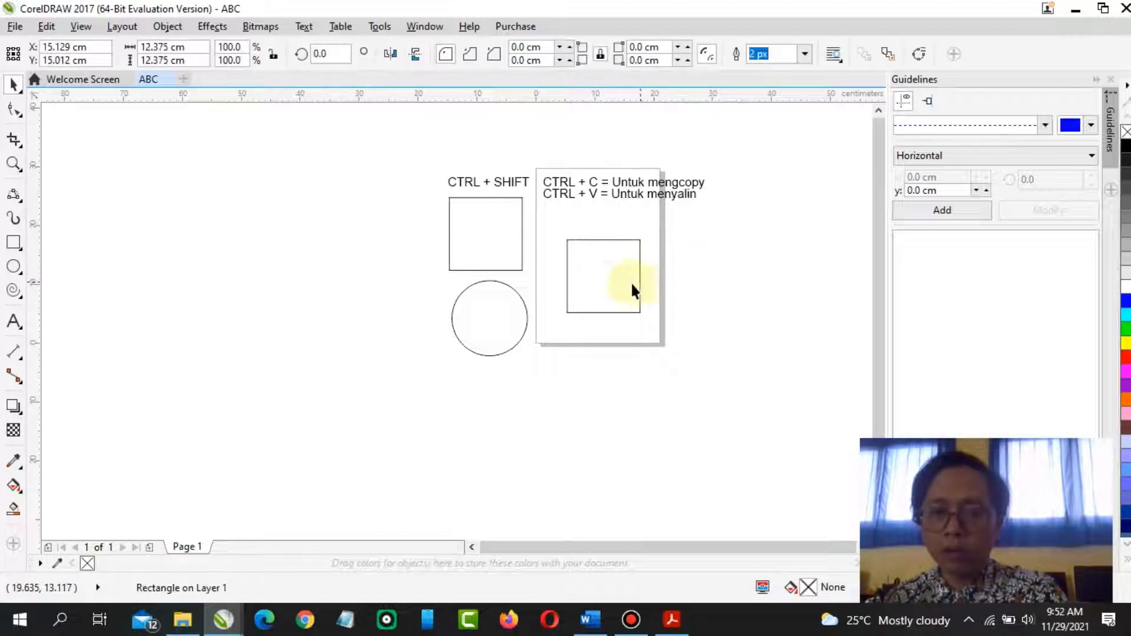
Scale the square in the page down to 50%, about 6.2 cm wide
{"action": "scroll", "coordinate": [627, 267], "scroll_direction": "up", "scroll_amount": 2}
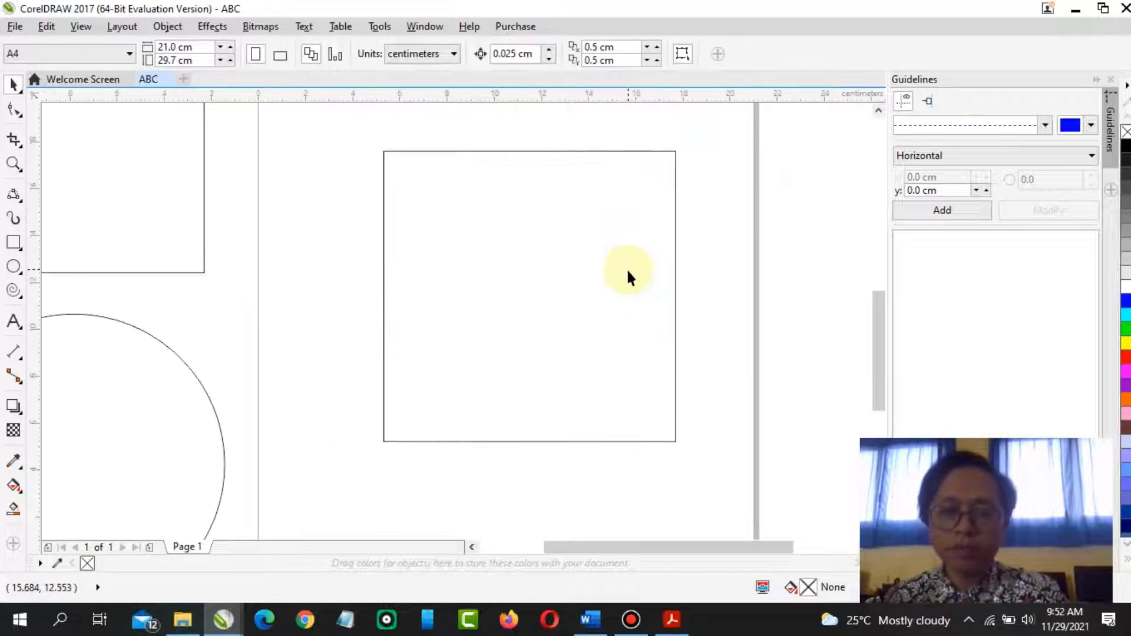
{"action": "left_click_drag", "start_coordinate": [616, 290], "coordinate": [554, 267]}
{"action": "left_click_drag", "start_coordinate": [617, 122], "coordinate": [529, 187]}
{"action": "left_click_drag", "start_coordinate": [444, 255], "coordinate": [447, 210]}
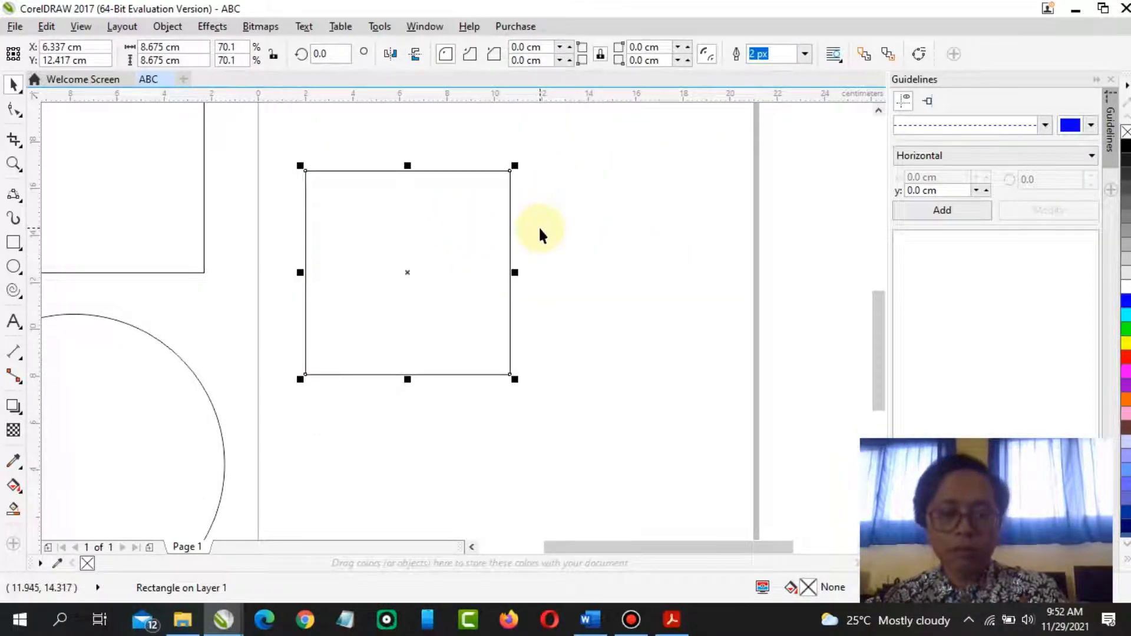
{"action": "key", "text": "ctrl+z"}
{"action": "left_click_drag", "start_coordinate": [530, 208], "coordinate": [482, 268]}
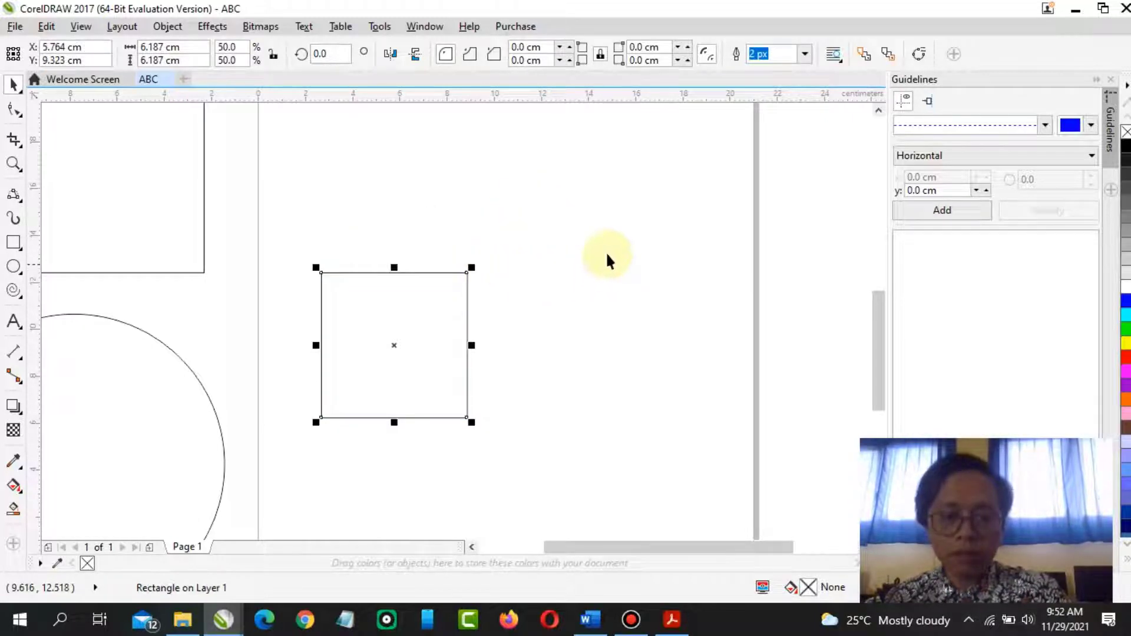
Duplicate the square seven times into a diagonal stack
{"action": "key", "text": "ctrl+d"}
{"action": "key", "text": "ctrl+d"}
{"action": "key", "text": "ctrl+d"}
{"action": "key", "text": "ctrl+d"}
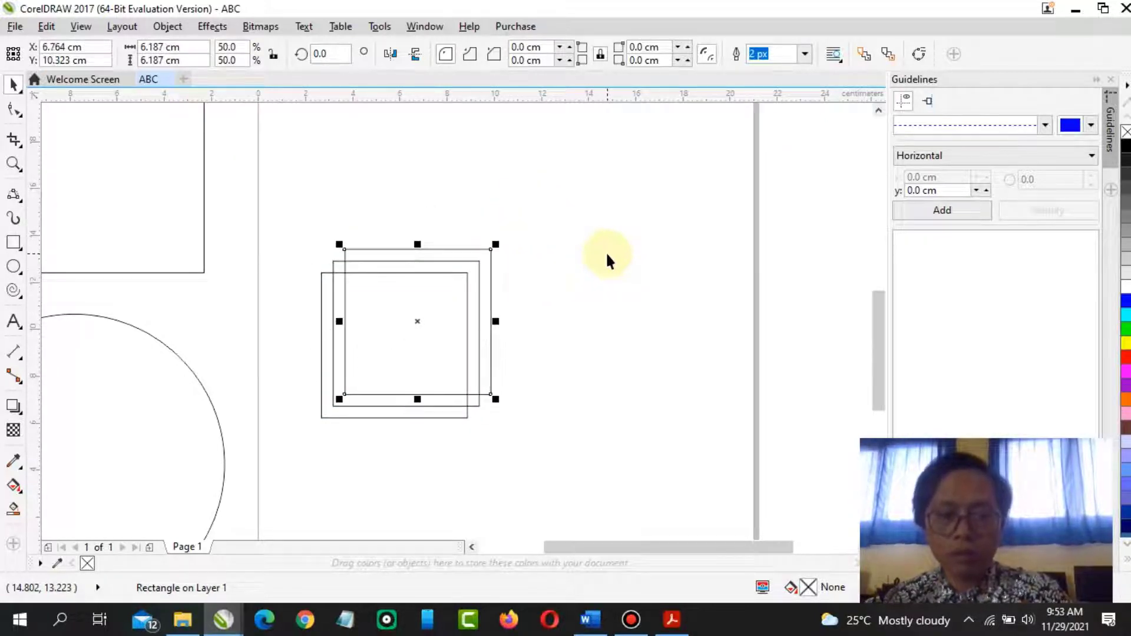
{"action": "key", "text": "ctrl+d"}
{"action": "key", "text": "ctrl+d"}
{"action": "key", "text": "ctrl+d"}
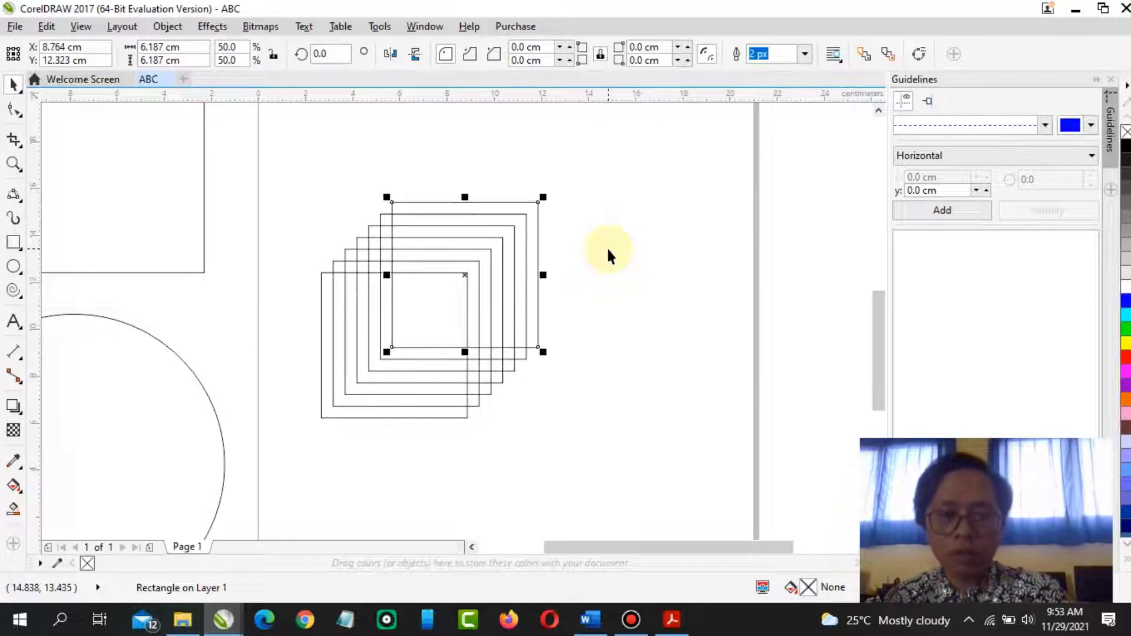
Select the whole diagonal stack of squares and delete it
{"action": "left_click", "coordinate": [611, 249]}
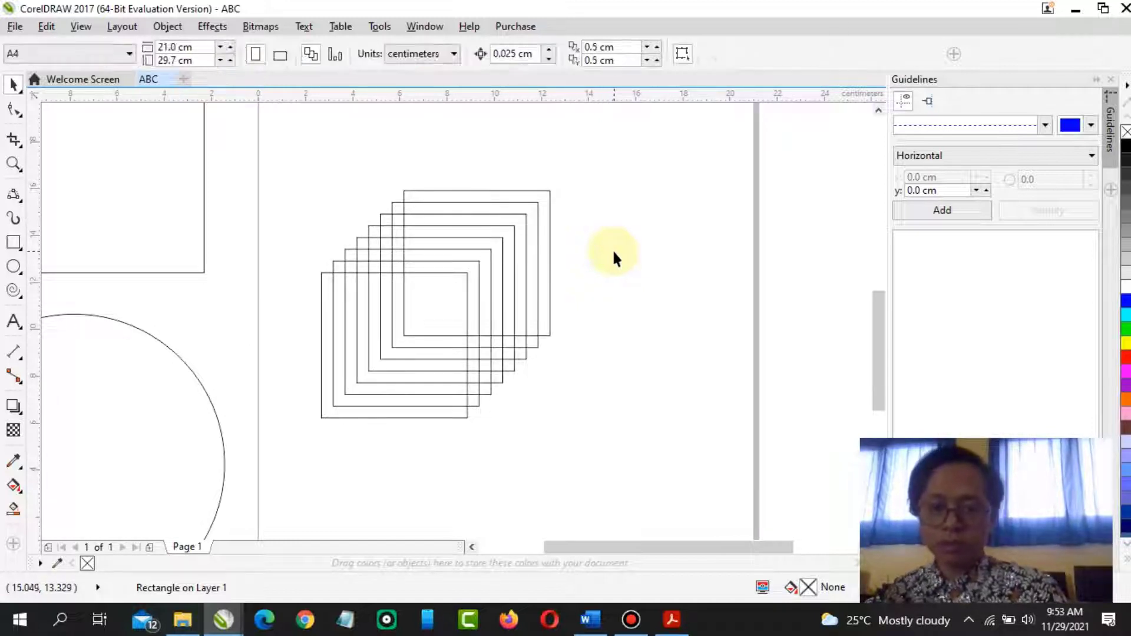
{"action": "left_click_drag", "start_coordinate": [379, 286], "coordinate": [583, 441]}
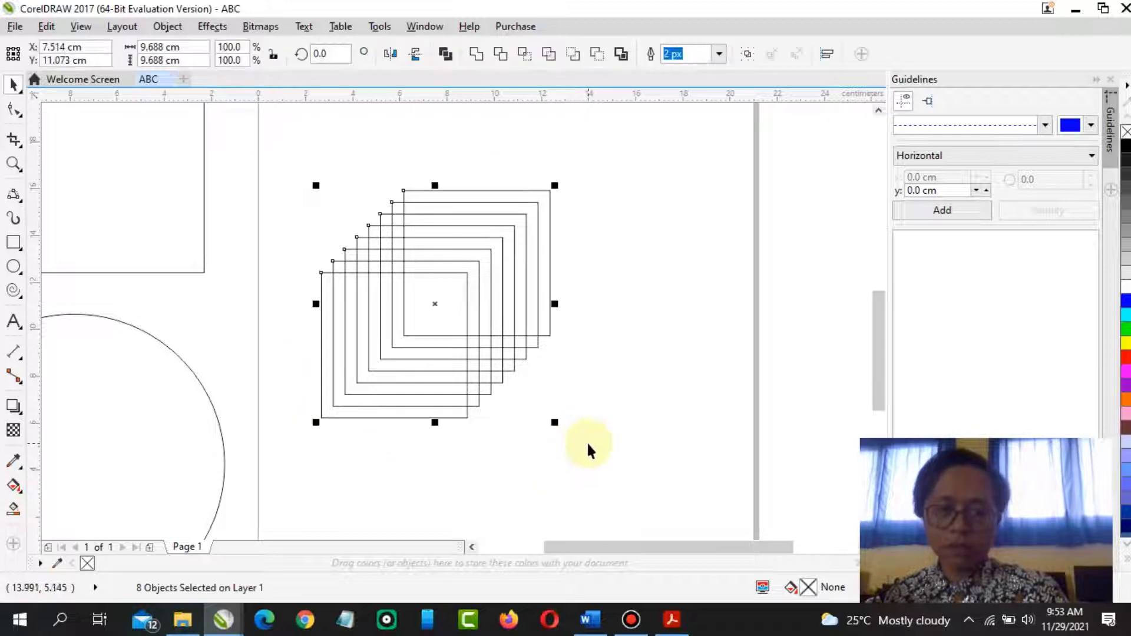
{"action": "key", "text": "Delete"}
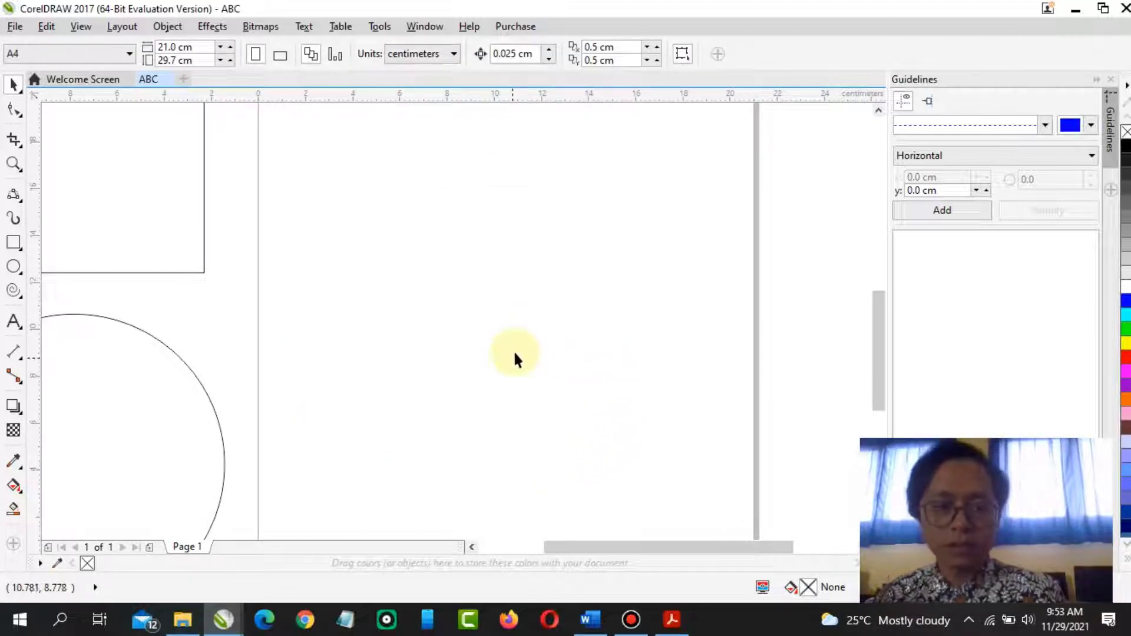
Drag a copy of the circle to the right of the square and repeat it seven times into a horizontal row
{"action": "scroll", "coordinate": [405, 325], "scroll_direction": "down", "scroll_amount": 2}
{"action": "left_click", "coordinate": [252, 233]}
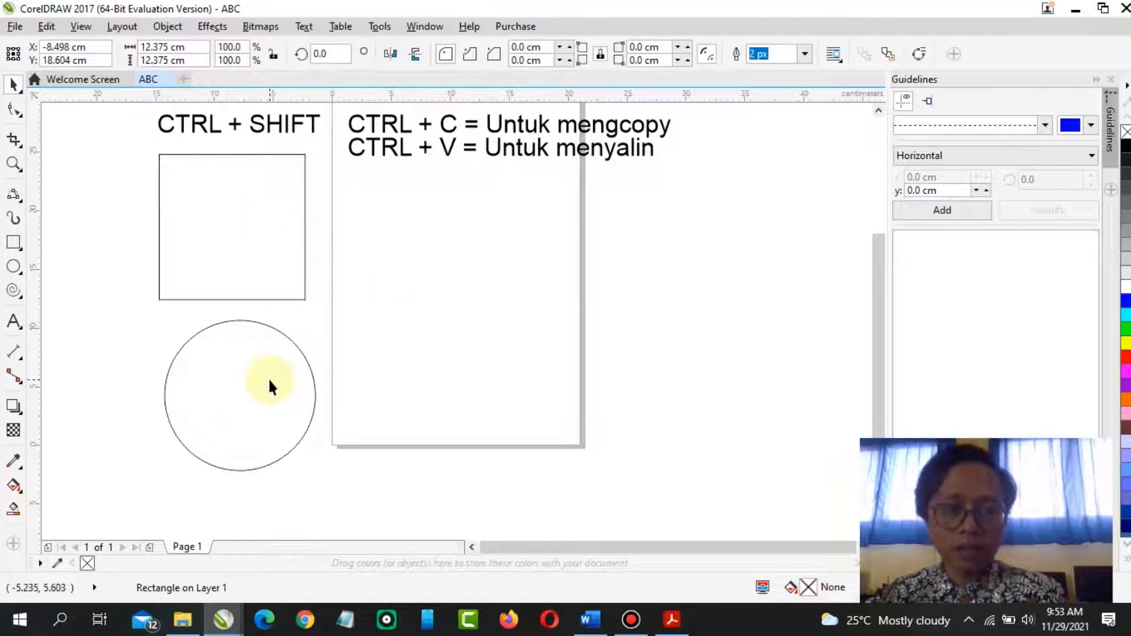
{"action": "left_click_drag", "start_coordinate": [245, 371], "coordinate": [500, 232]}
{"action": "key", "text": "ctrl+r"}
{"action": "key", "text": "ctrl+r"}
{"action": "key", "text": "ctrl+r"}
{"action": "key", "text": "ctrl+r"}
{"action": "key", "text": "ctrl+r"}
{"action": "key", "text": "ctrl+r"}
{"action": "key", "text": "ctrl+r"}
{"action": "key", "text": "ctrl+r"}
{"action": "key", "text": "ctrl+r"}
{"action": "key", "text": "ctrl+r"}
{"action": "key", "text": "ctrl+r"}
{"action": "key", "text": "ctrl+r"}
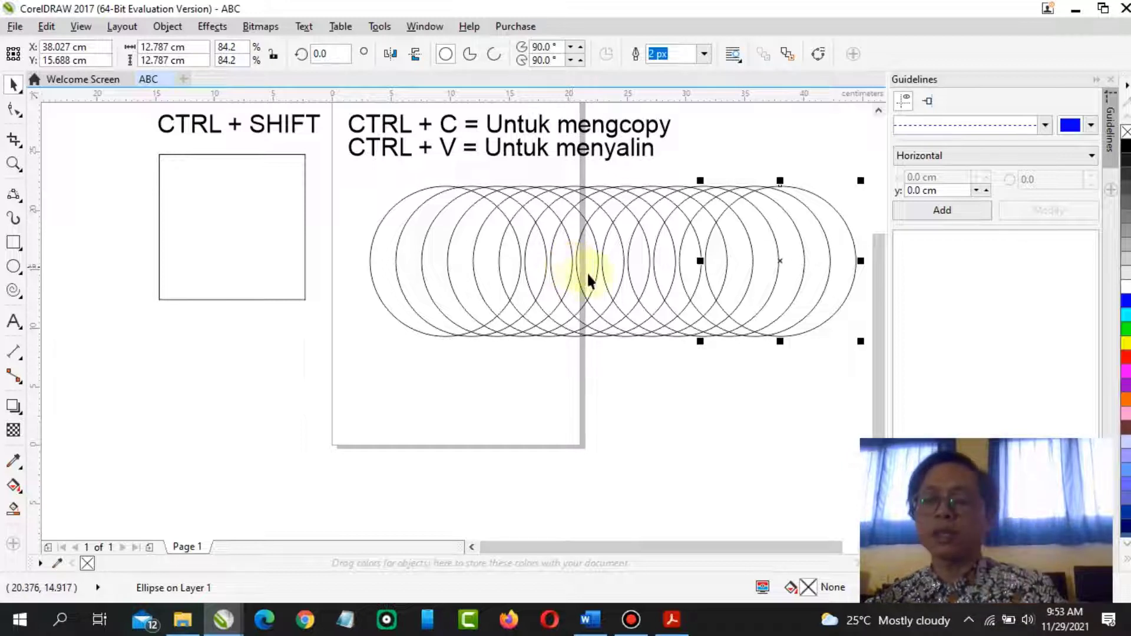
Select the entire row of circles and delete it
{"action": "left_click", "coordinate": [384, 177]}
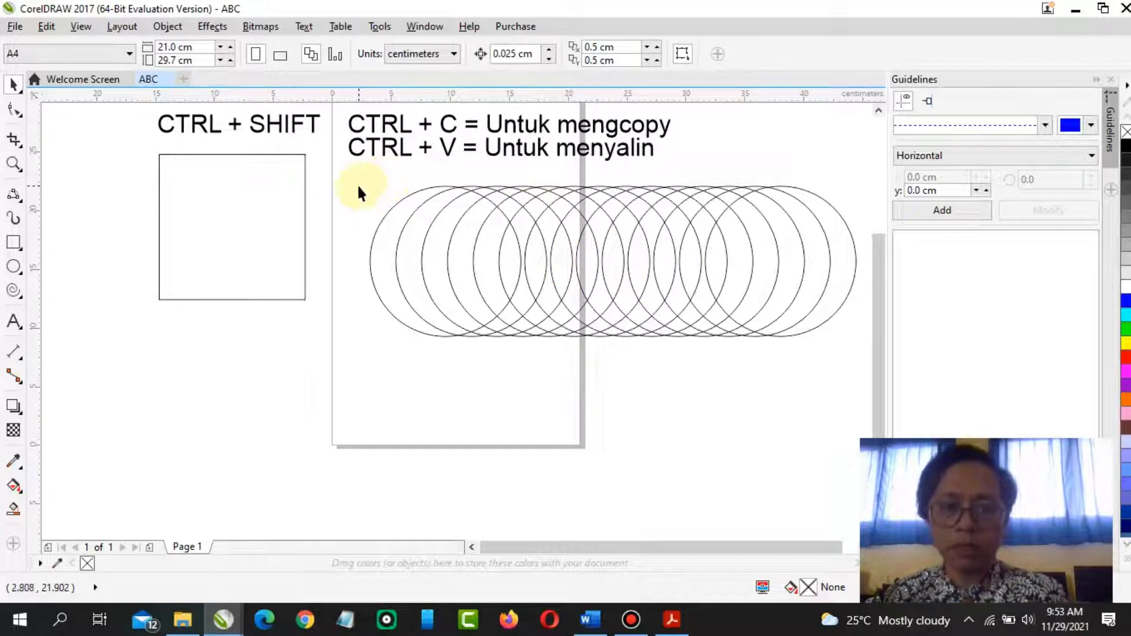
{"action": "left_click_drag", "start_coordinate": [362, 175], "coordinate": [804, 348]}
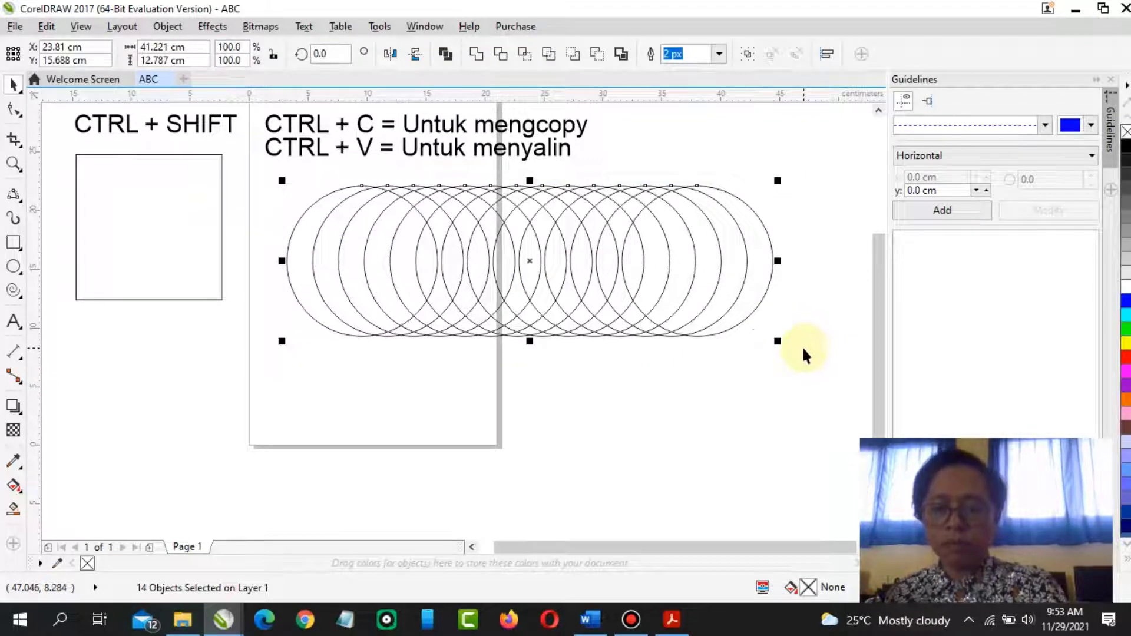
{"action": "key", "text": "Delete"}
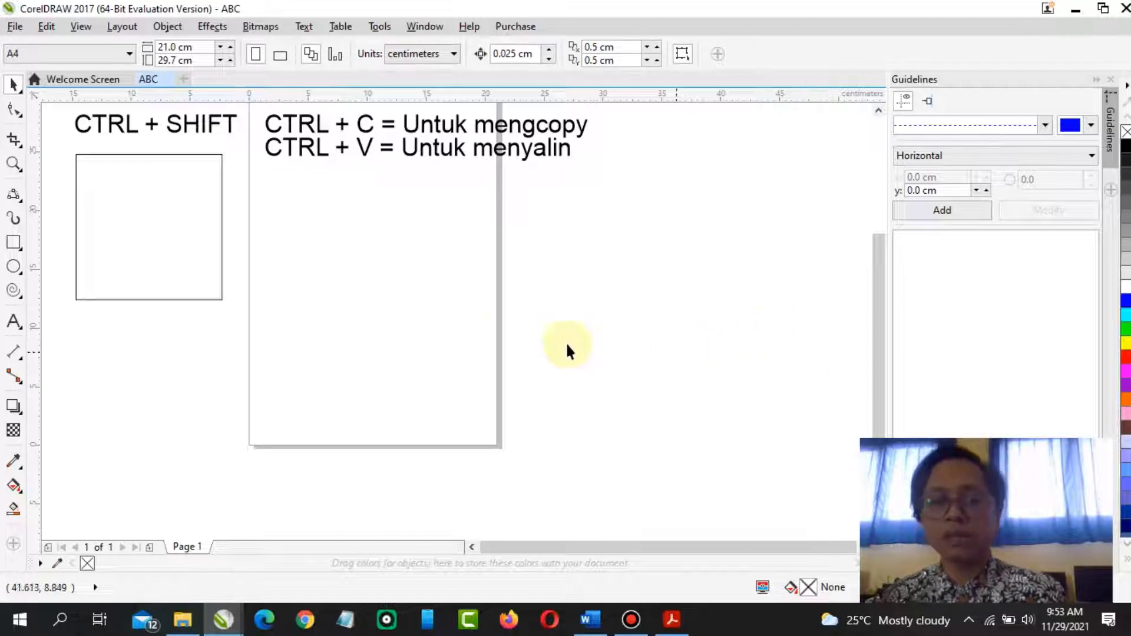
Select the remaining square and the shortcut text objects and delete them
{"action": "scroll", "coordinate": [868, 287], "scroll_direction": "up", "scroll_amount": 2}
{"action": "left_click_drag", "start_coordinate": [56, 139], "coordinate": [625, 394]}
{"action": "key", "text": "Delete"}
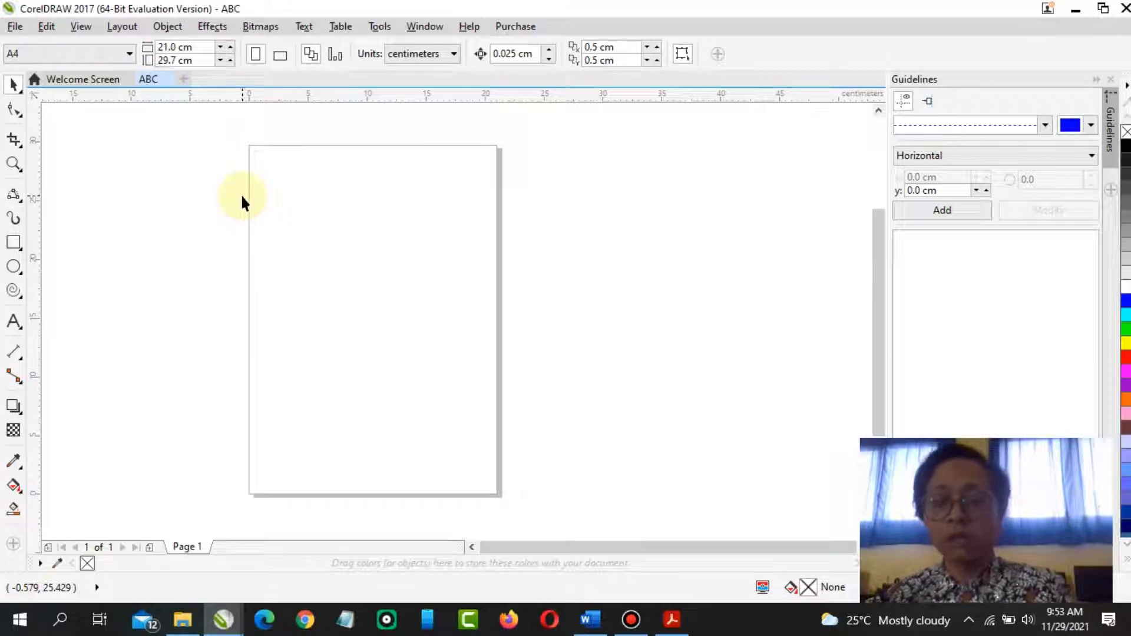
Draw a circle about 4.7 cm wide near the upper left of the page with the Ellipse tool
{"action": "left_click", "coordinate": [13, 268]}
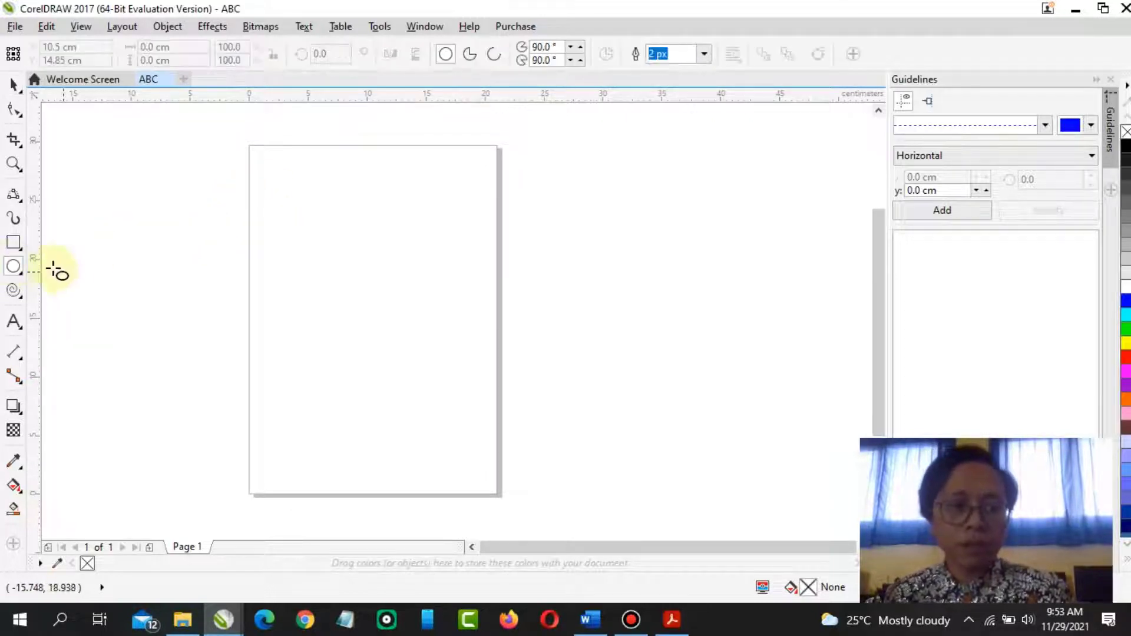
{"action": "left_click", "coordinate": [13, 245]}
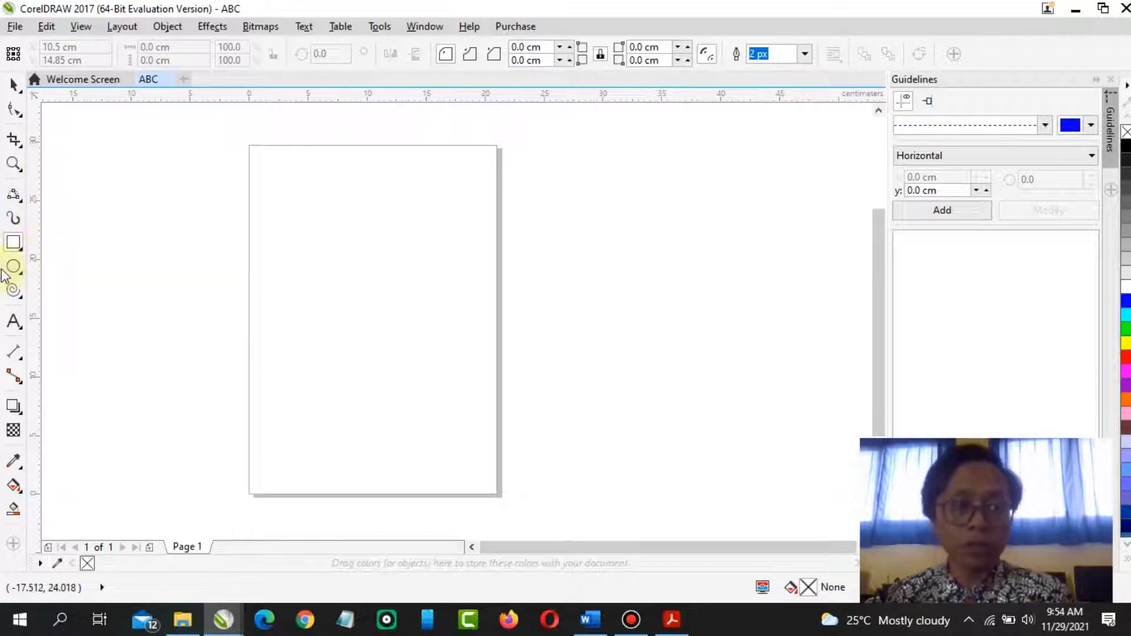
{"action": "left_click", "coordinate": [17, 269]}
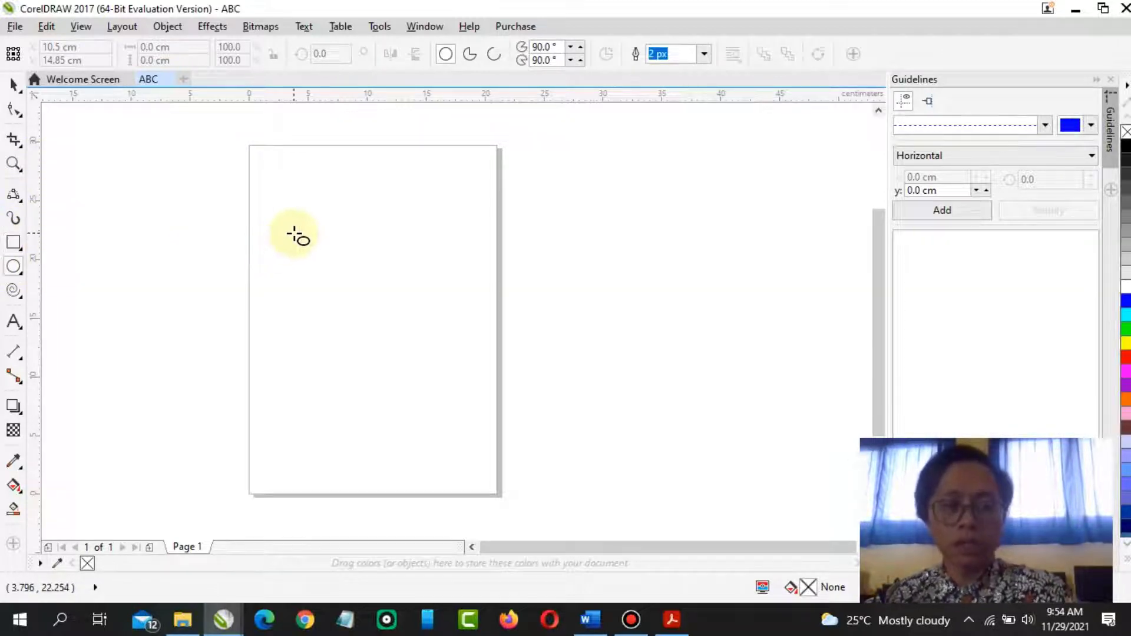
{"action": "left_click_drag", "start_coordinate": [299, 241], "coordinate": [311, 261]}
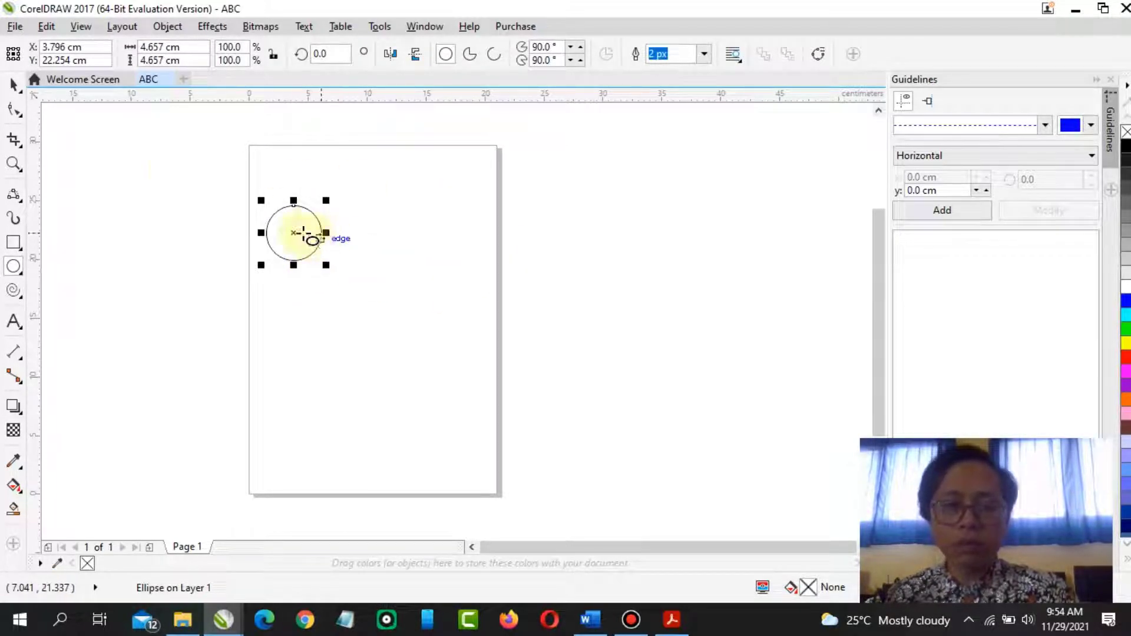
Drag a copy of the circle a short distance right and repeat it four times into a horizontal row
{"action": "left_click", "coordinate": [13, 85]}
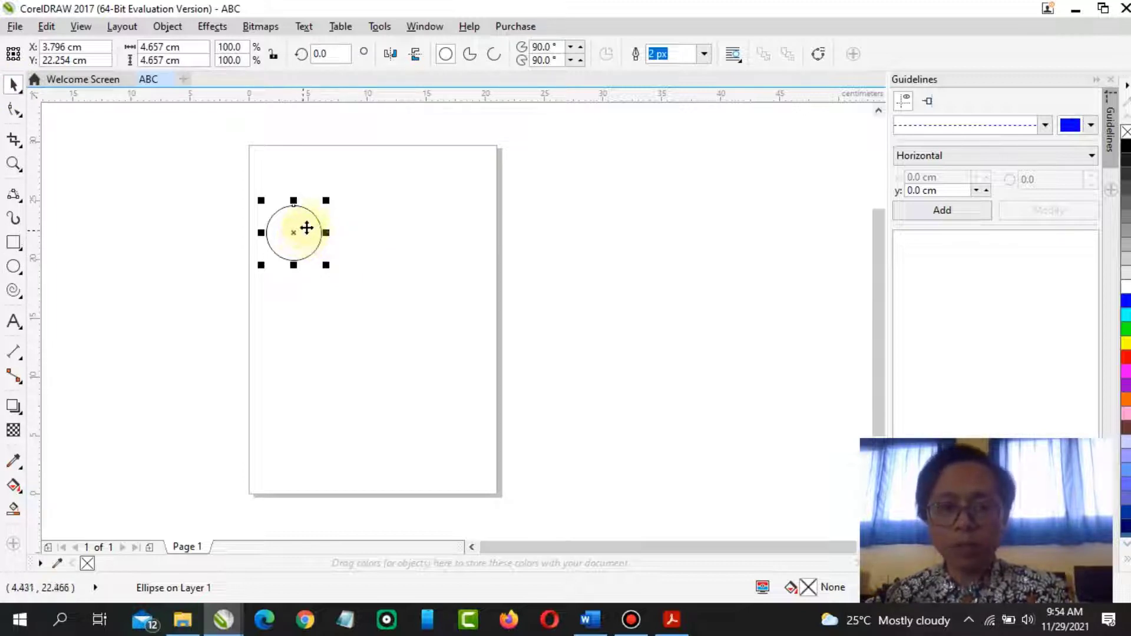
{"action": "mouse_move", "coordinate": [308, 229]}
{"action": "left_mouse_down"}
{"action": "mouse_move", "coordinate": [346, 242]}
{"action": "mouse_move", "coordinate": [320, 228]}
{"action": "mouse_move", "coordinate": [308, 238]}
{"action": "mouse_move", "coordinate": [307, 225]}
{"action": "left_mouse_up"}
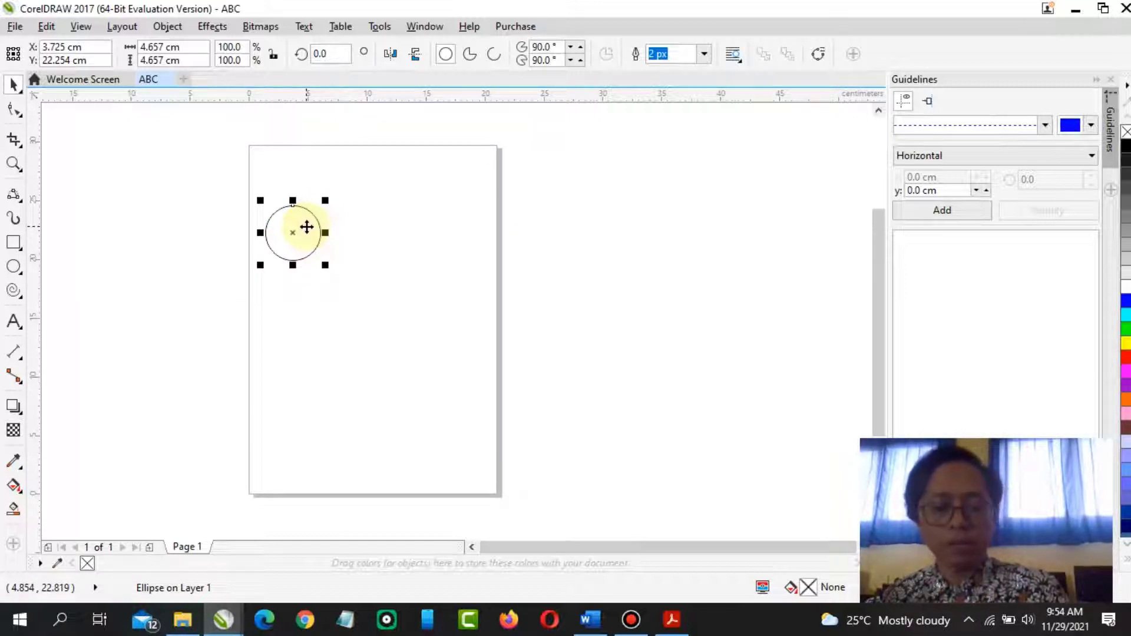
{"action": "left_click_drag", "start_coordinate": [307, 227], "coordinate": [329, 226]}
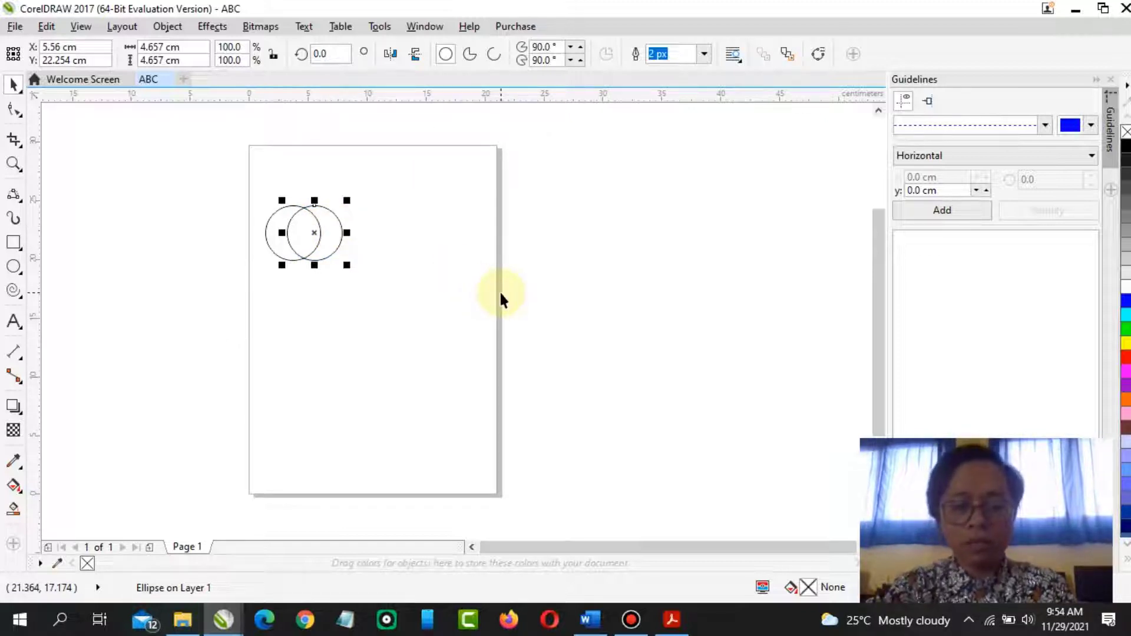
{"action": "key", "text": "ctrl+r"}
{"action": "key", "text": "ctrl+r"}
{"action": "key", "text": "ctrl+r"}
{"action": "key", "text": "ctrl+r"}
{"action": "key", "text": "ctrl+r"}
{"action": "key", "text": "ctrl+r"}
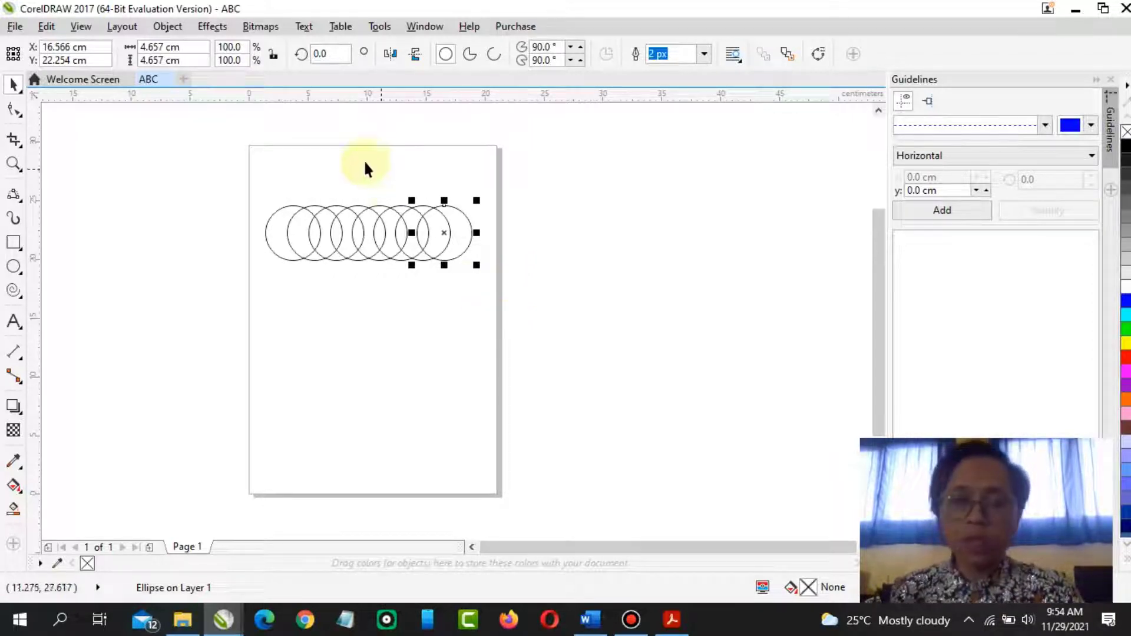
{"action": "left_click", "coordinate": [226, 192]}
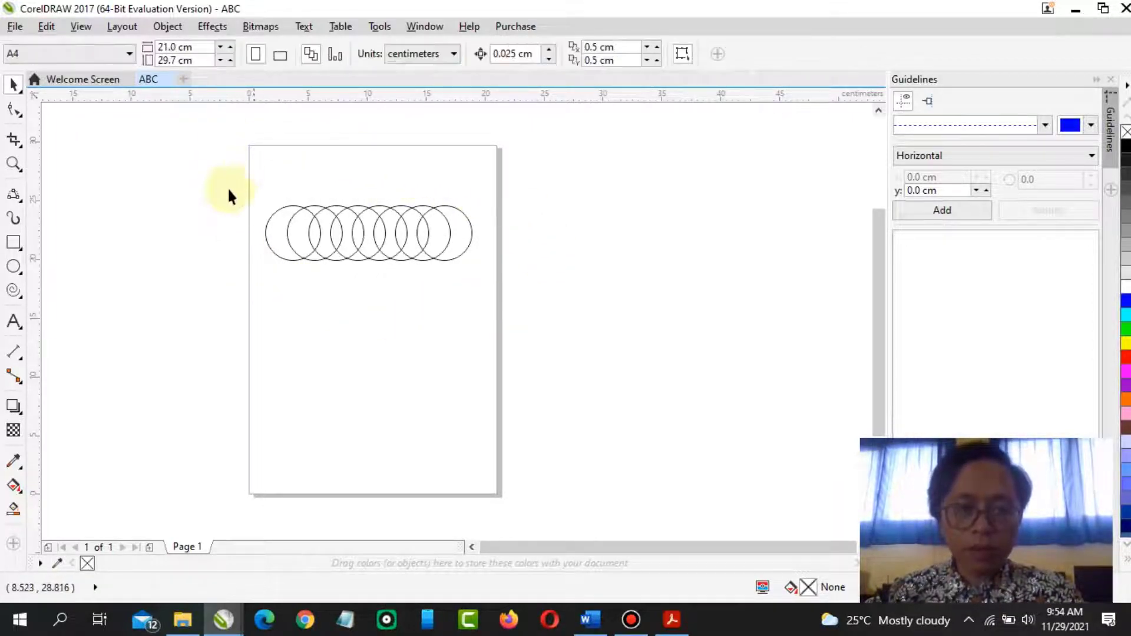